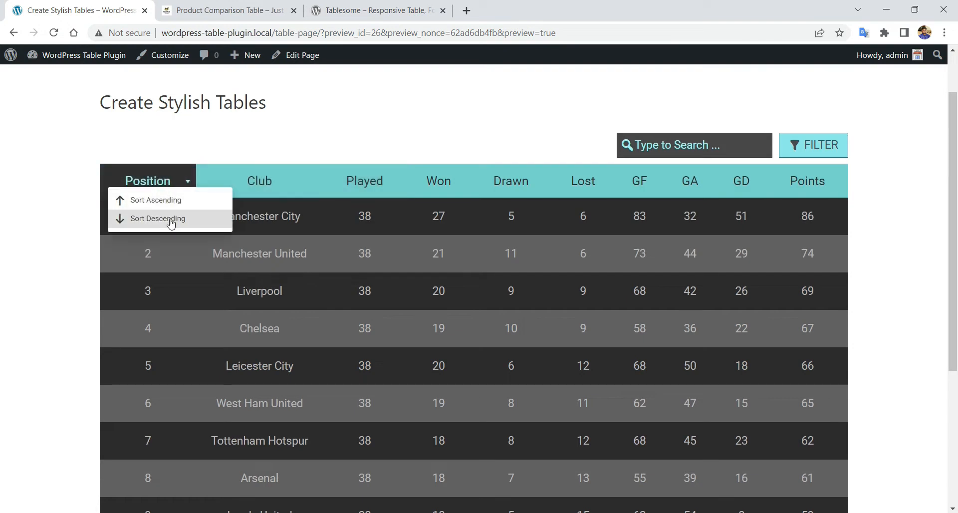
- Sort the league table by Position and show the second page of clubs
click(174, 248)
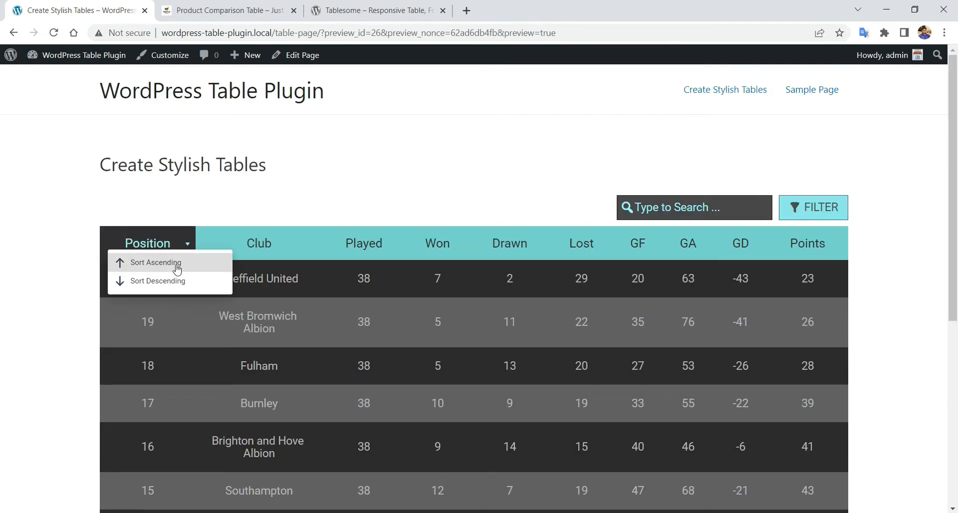
click(179, 263)
scroll(310, 258, down, 5)
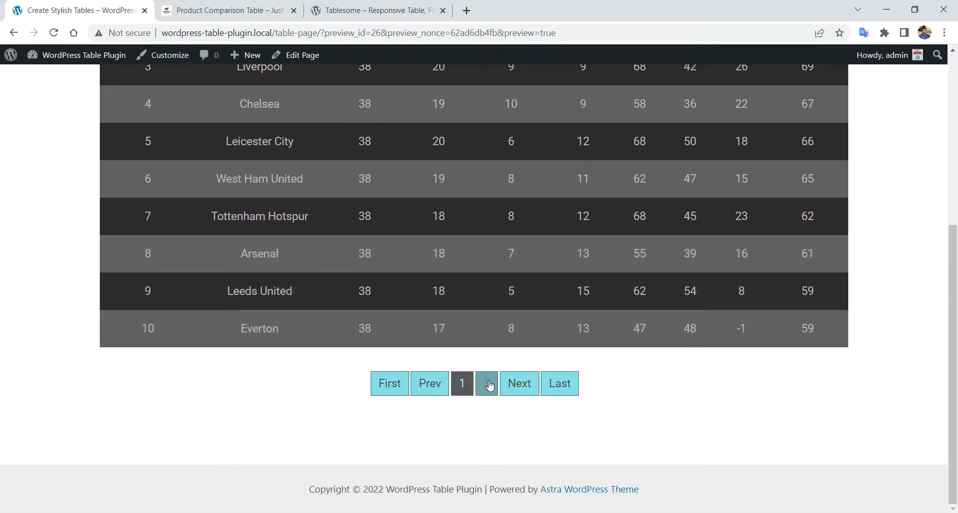
click(488, 385)
scroll(490, 374, down, 5)
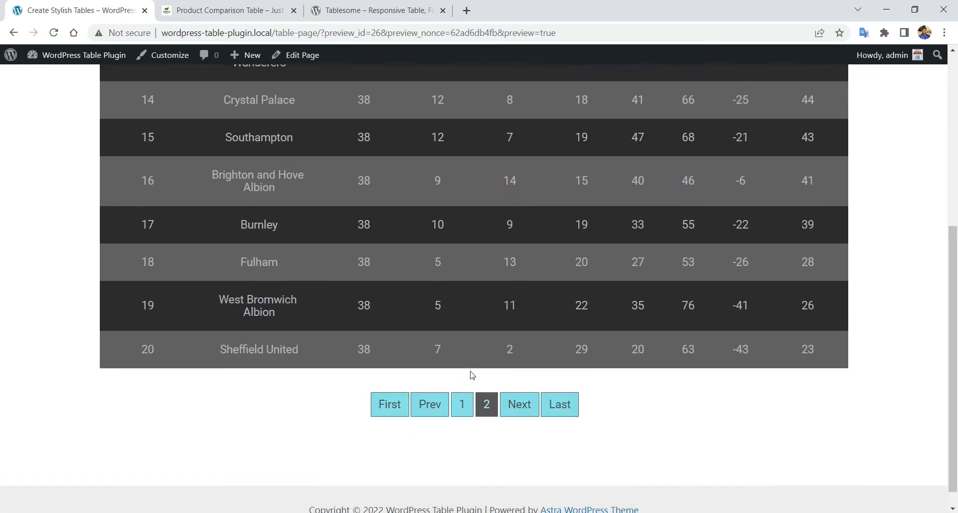
scroll(490, 377, up, 5)
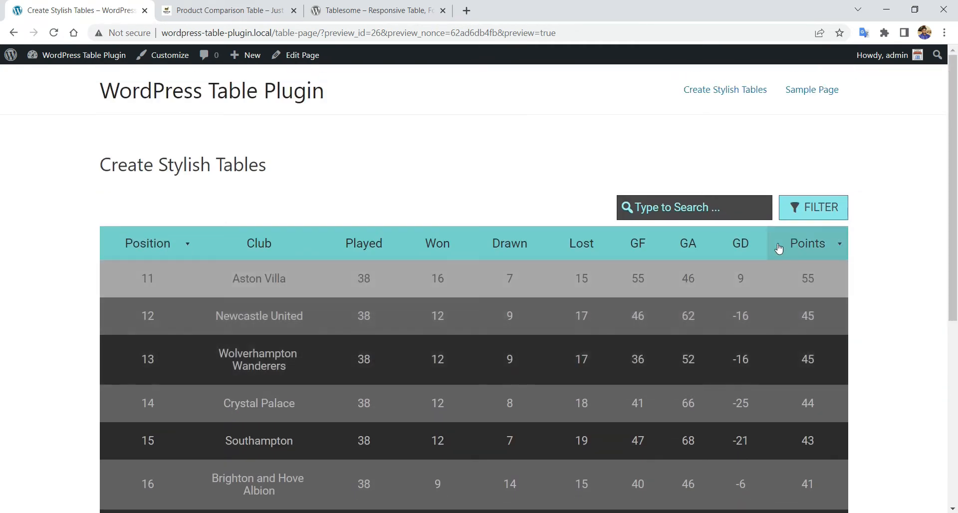
- Open the league table's FILTER options
click(793, 206)
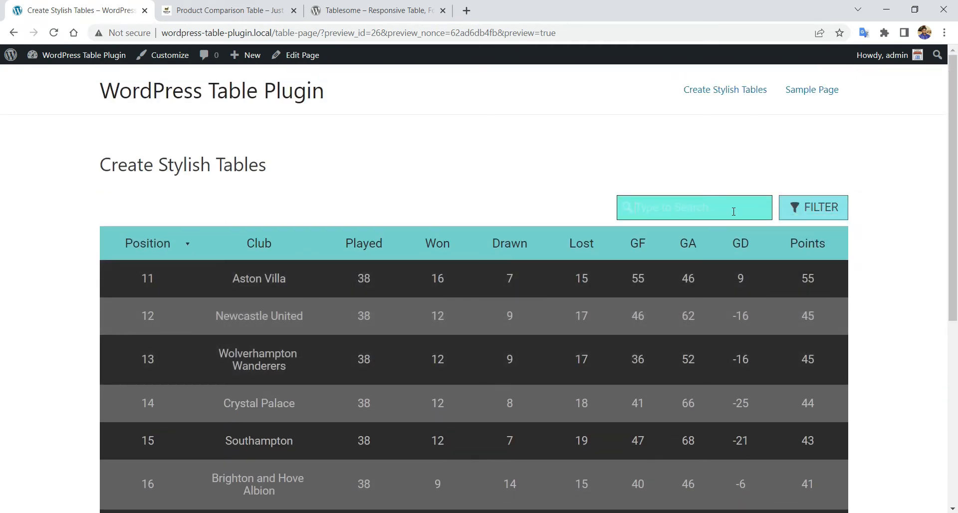
scroll(463, 266, down, 3)
scroll(463, 265, up, 2)
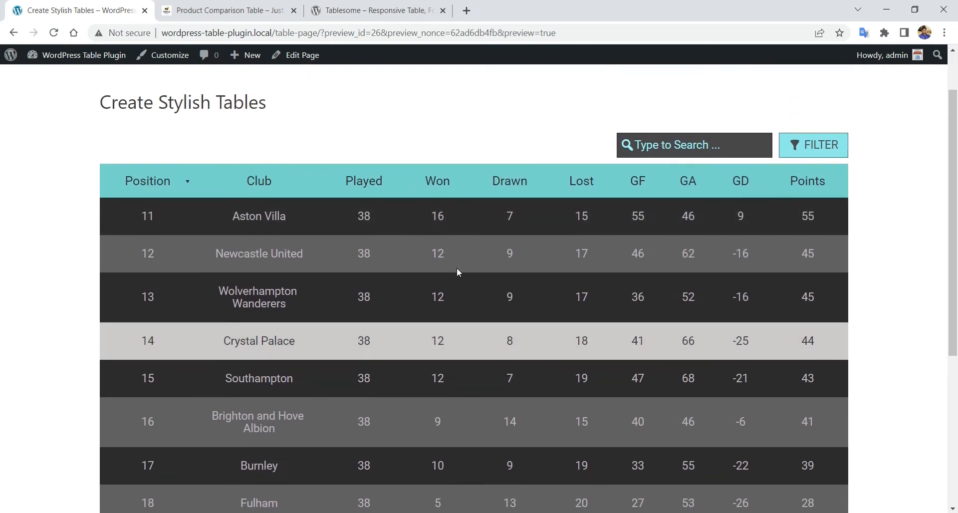
- Switch to the Product Comparison Table demo and scroll through its listings
click(225, 10)
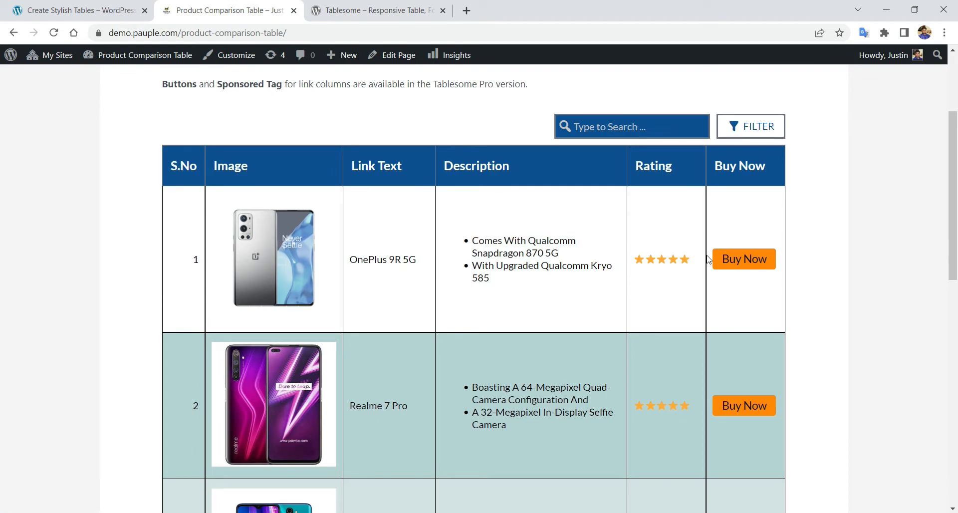
scroll(733, 261, down, 11)
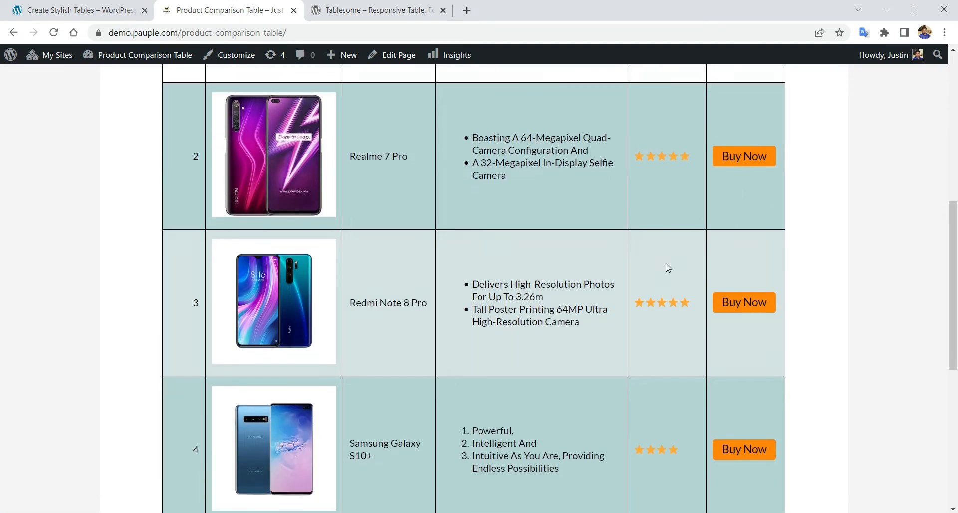
scroll(601, 300, up, 11)
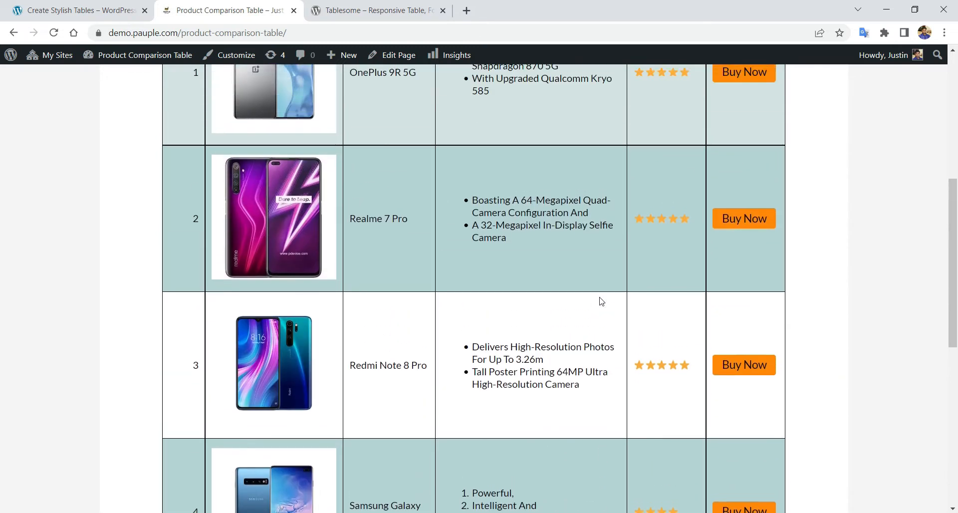
scroll(604, 294, up, 2)
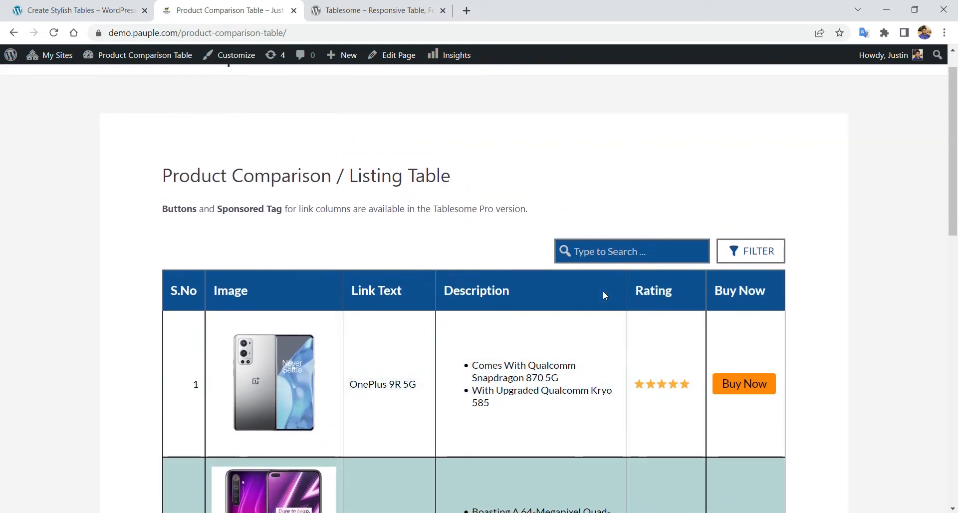
- Switch to the wordpress.org/plugins/tablesome page and scroll through its description
click(337, 6)
scroll(71, 220, down, 8)
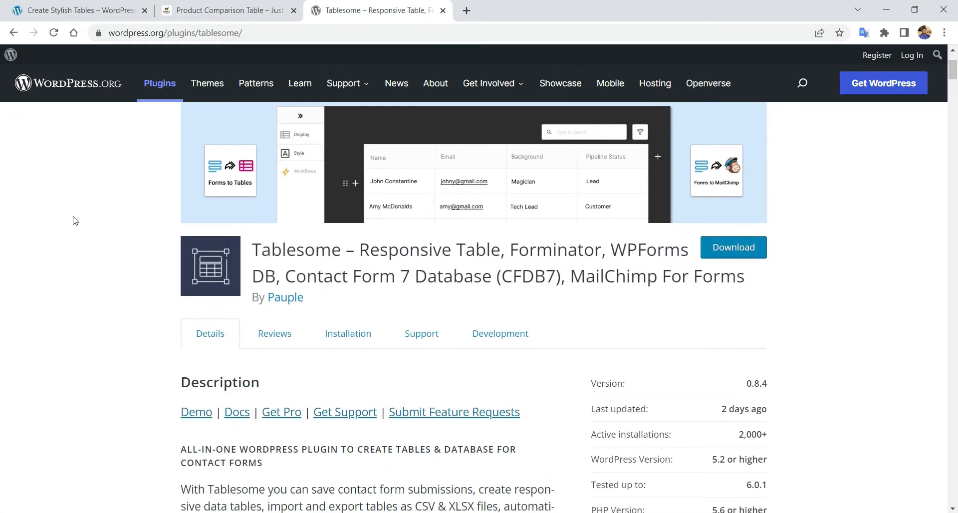
scroll(78, 220, up, 8)
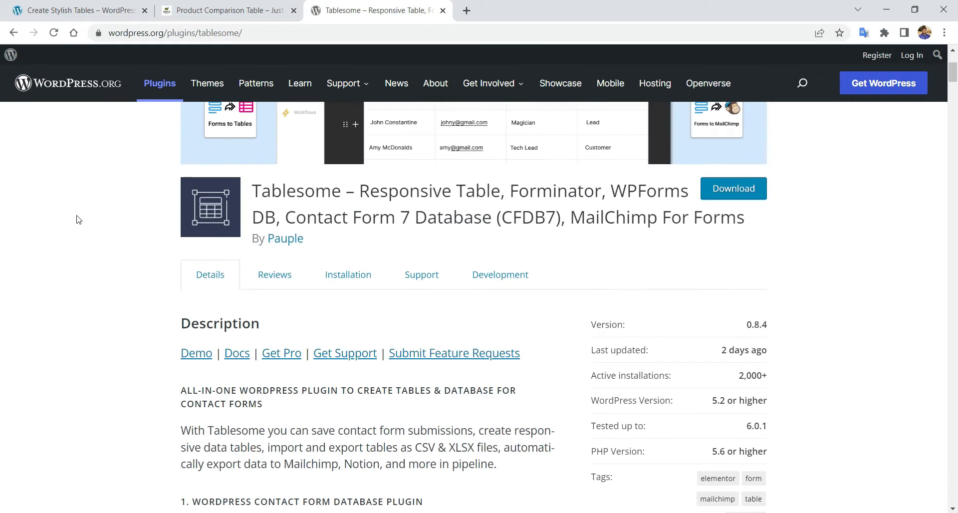
scroll(78, 220, up, 2)
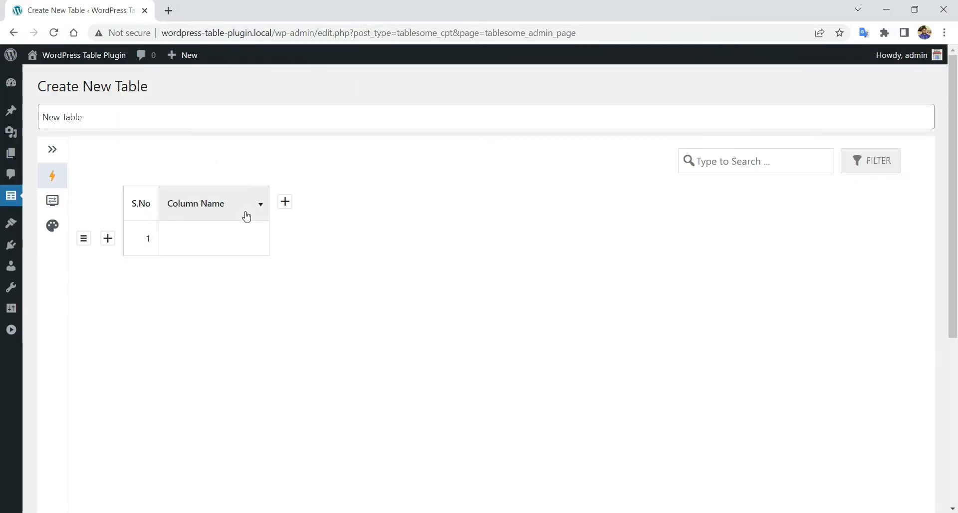
- Add a second column and two rows, and rename the first column to 'Text'
click(283, 207)
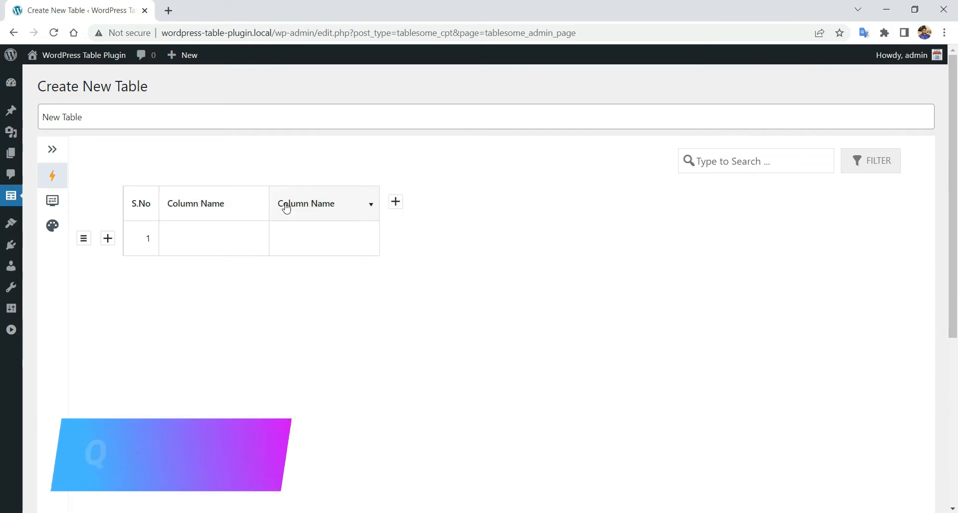
click(109, 241)
click(108, 240)
click(208, 206)
drag(239, 227, 177, 227)
text(Text)
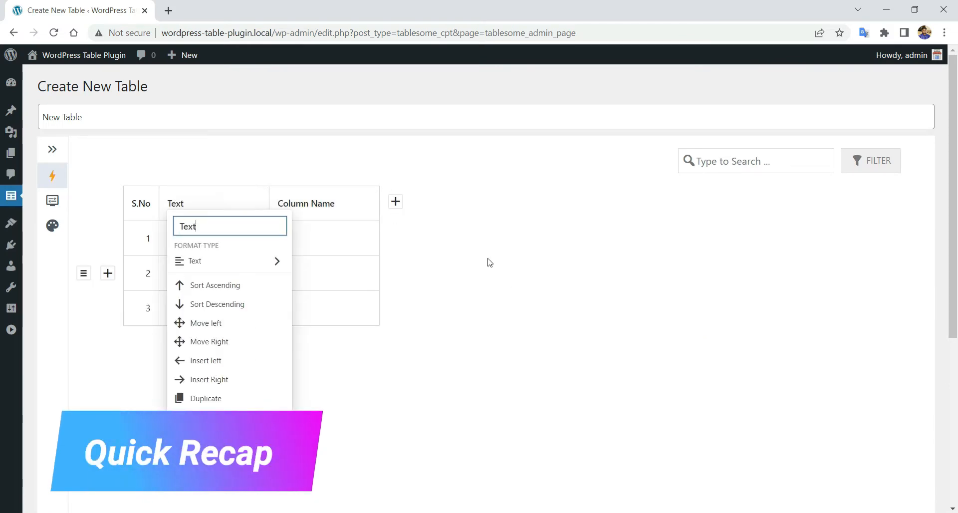
click(494, 282)
- Rename the second column to 'Number' and set its format type to Number
click(325, 205)
drag(348, 227, 289, 226)
text(Number)
click(339, 261)
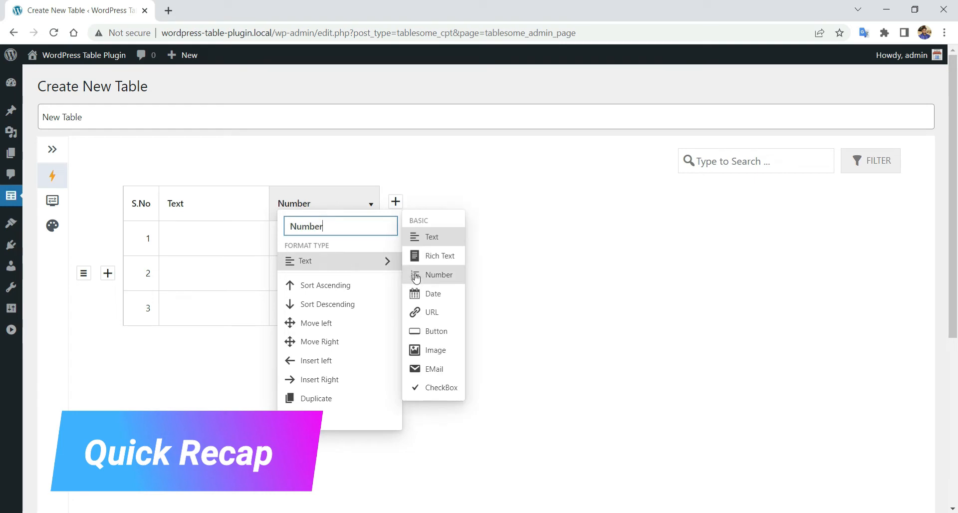
click(434, 275)
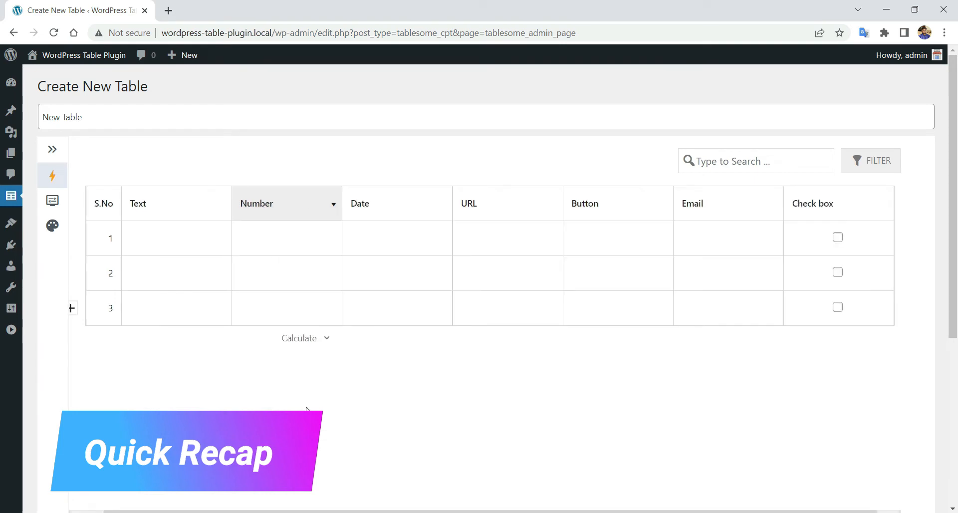
- Paste an entry into row 1's Text cell and add the man-in-suit photo from the media library
click(210, 235)
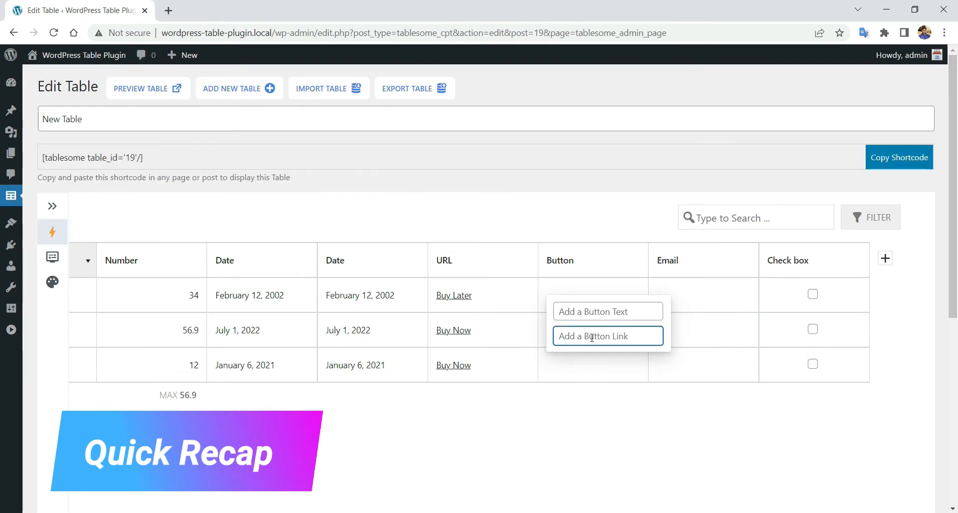
text(http://wordpress-table-plugin.local/)
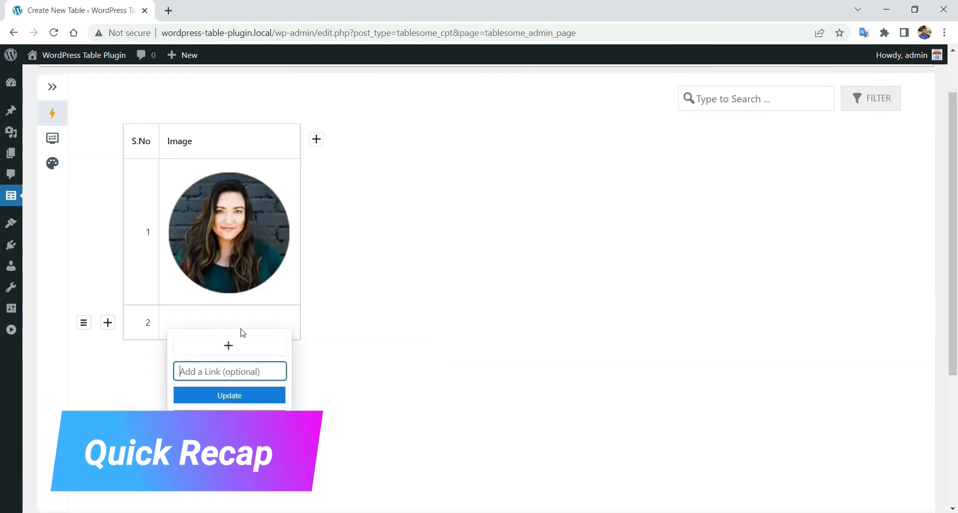
click(228, 343)
click(340, 213)
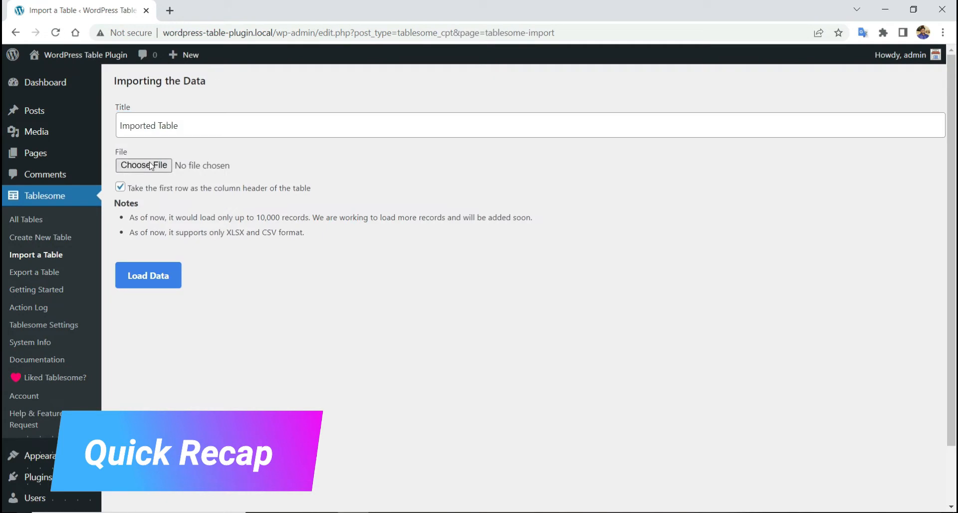
- Import League Table.xlsx from the Release Build folder and load its data into a new table
click(147, 165)
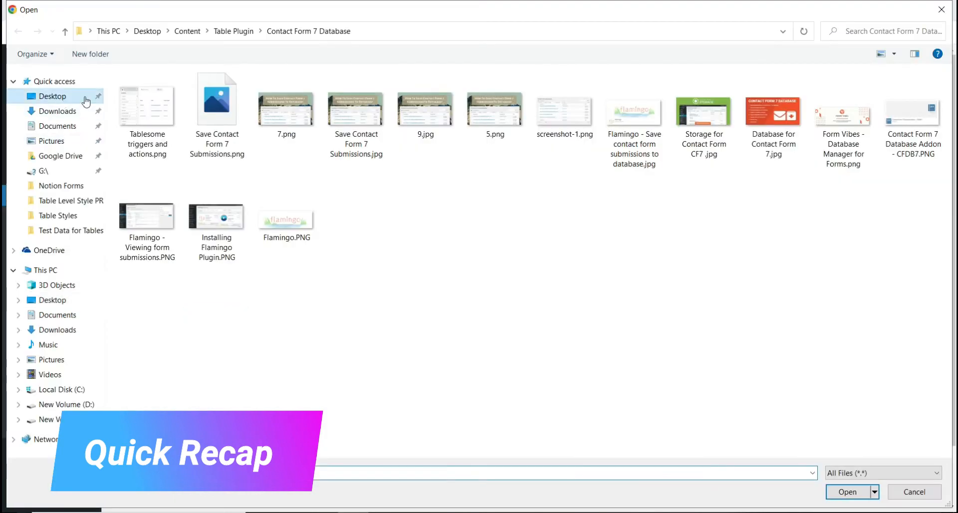
click(37, 94)
double_click(496, 96)
double_click(161, 71)
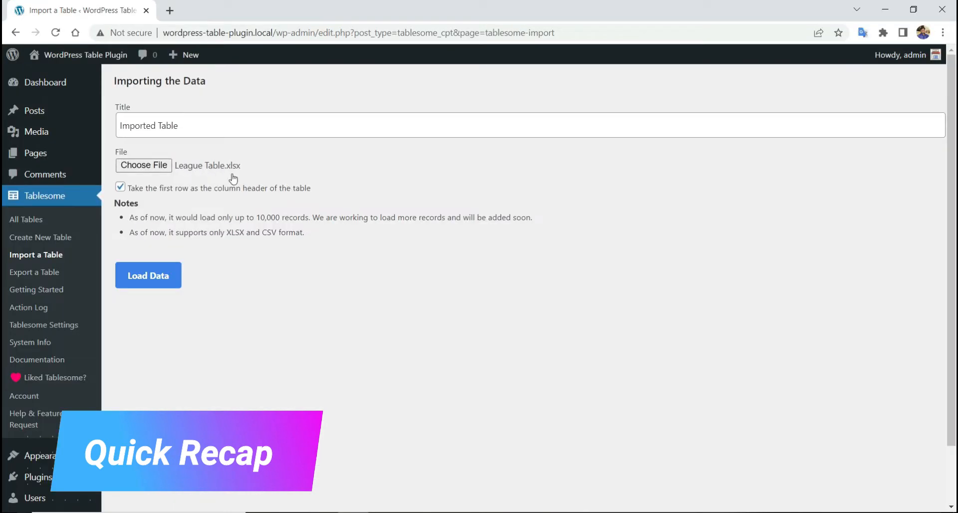
click(148, 276)
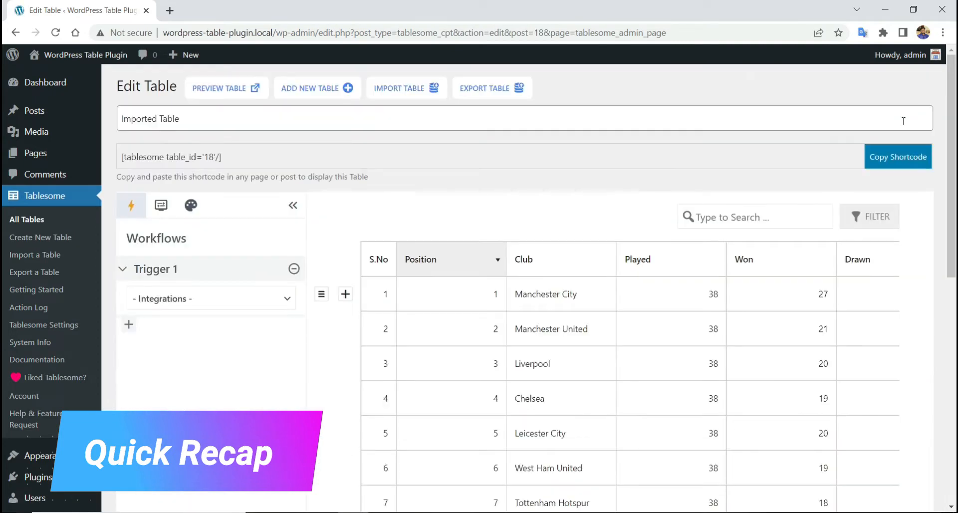
- View the imported table's second page, search for 'l', and filter by the value 10
click(295, 206)
scroll(464, 208, down, 4)
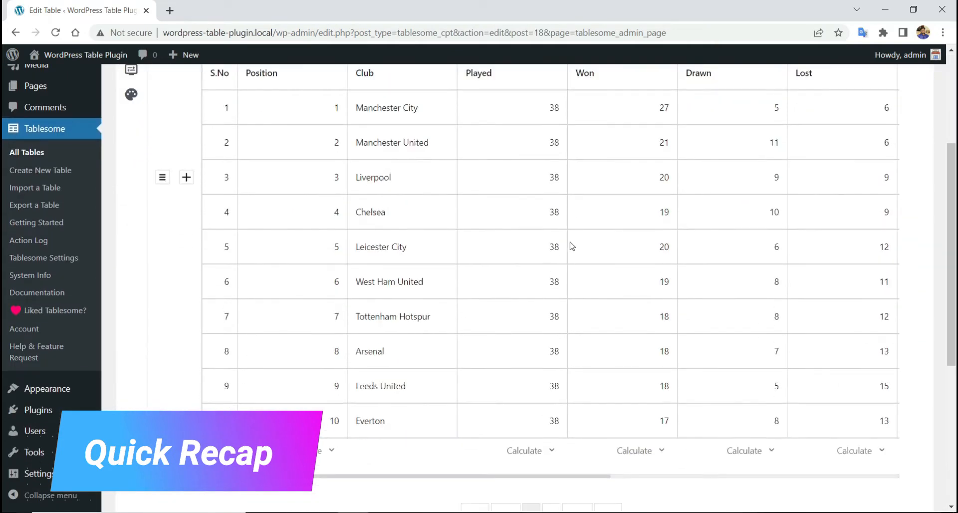
scroll(572, 299, down, 4)
click(558, 394)
scroll(558, 394, up, 2)
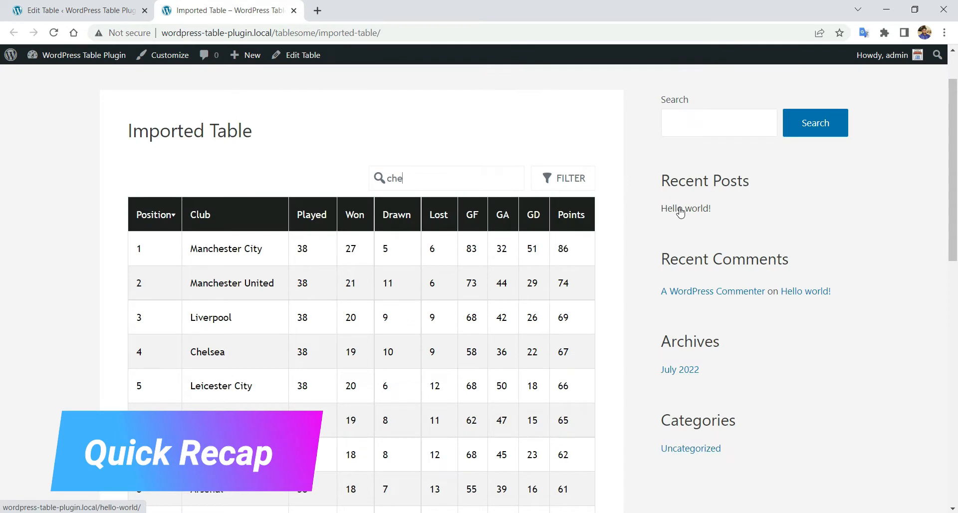
text(l)
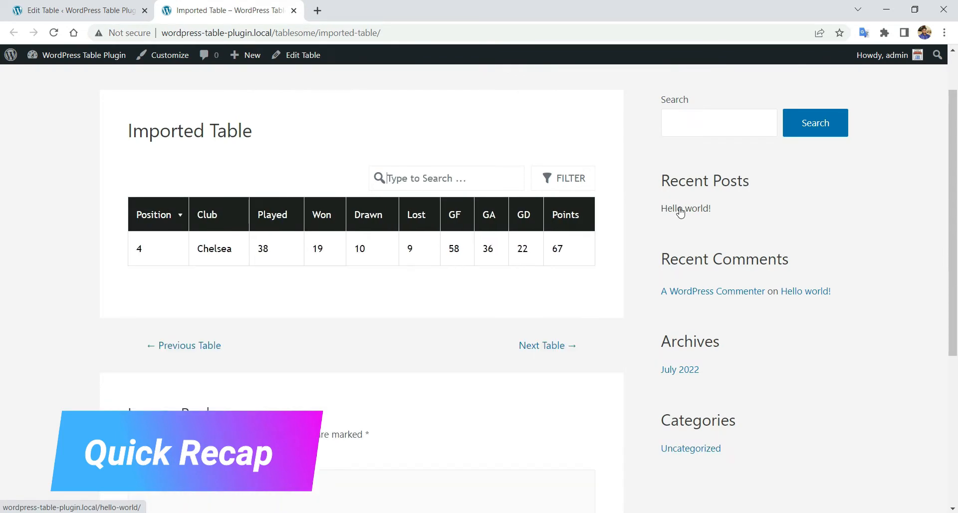
click(566, 182)
click(516, 219)
text(10)
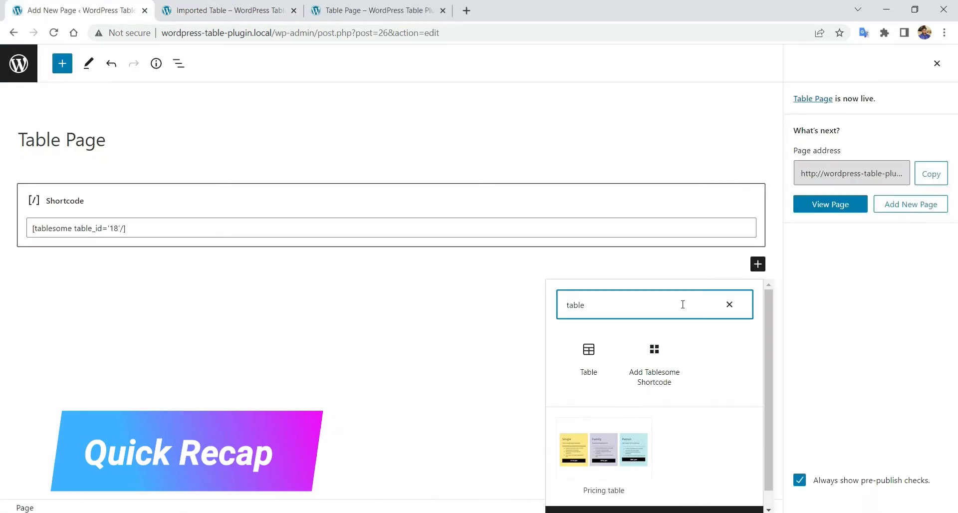
- Embed Imported Table in Table Page with a Tablesome Shortcode block and update the page
click(622, 357)
click(398, 91)
click(395, 149)
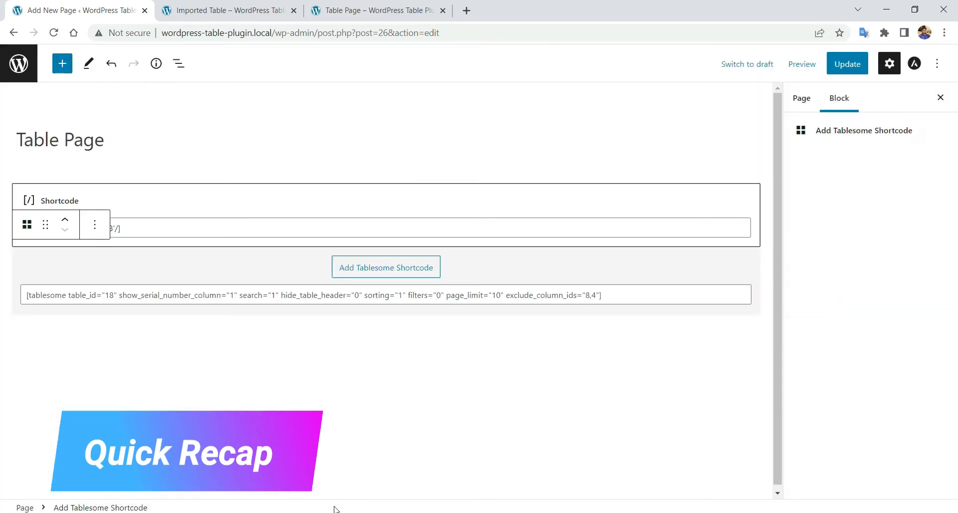
click(848, 65)
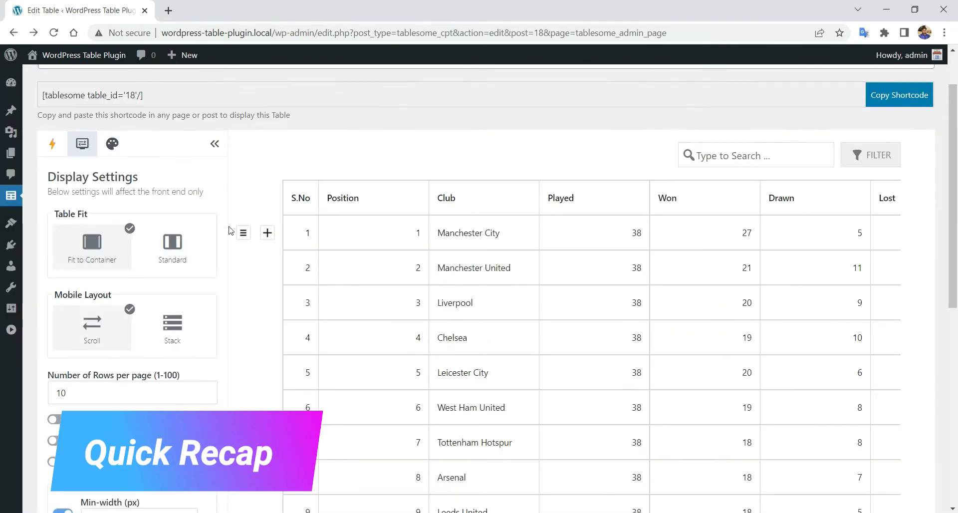
- Set stacked mobile rows, rows per page, a sticky first column, serial numbers, and no minimum column width
click(155, 335)
scroll(161, 324, down, 2)
click(168, 272)
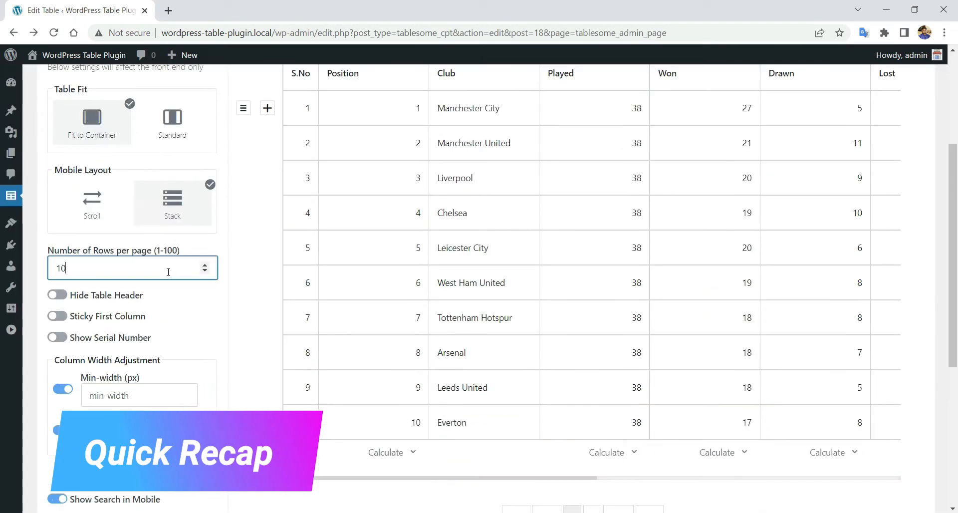
click(61, 317)
click(58, 338)
scroll(107, 315, down, 3)
click(63, 202)
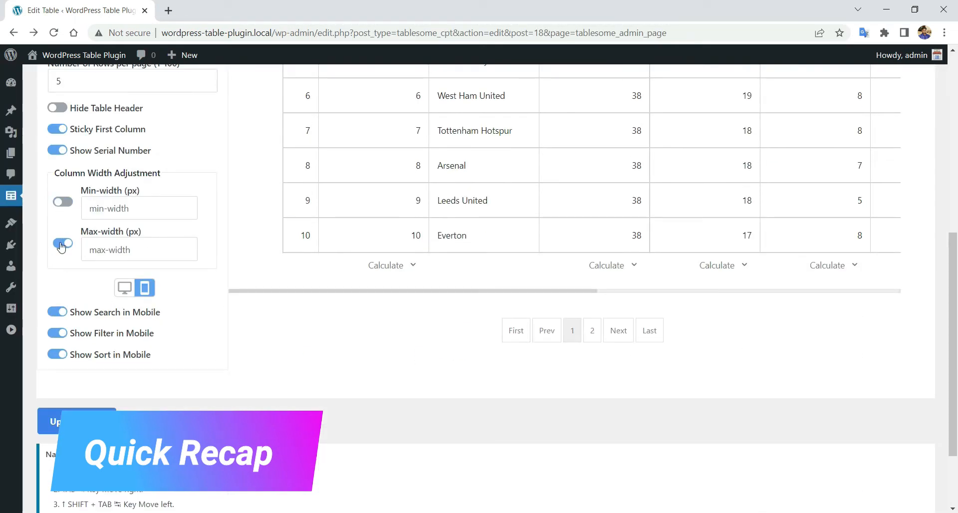
click(124, 287)
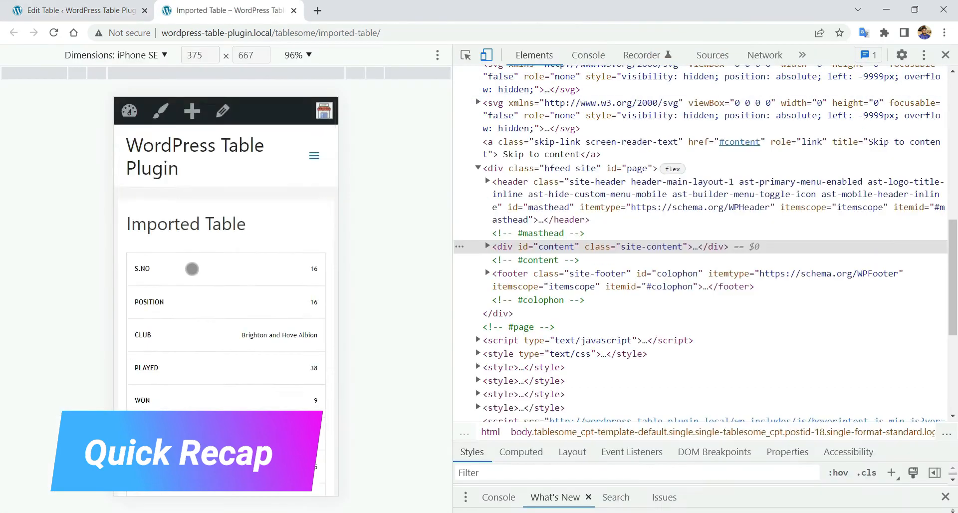
scroll(198, 265, down, 5)
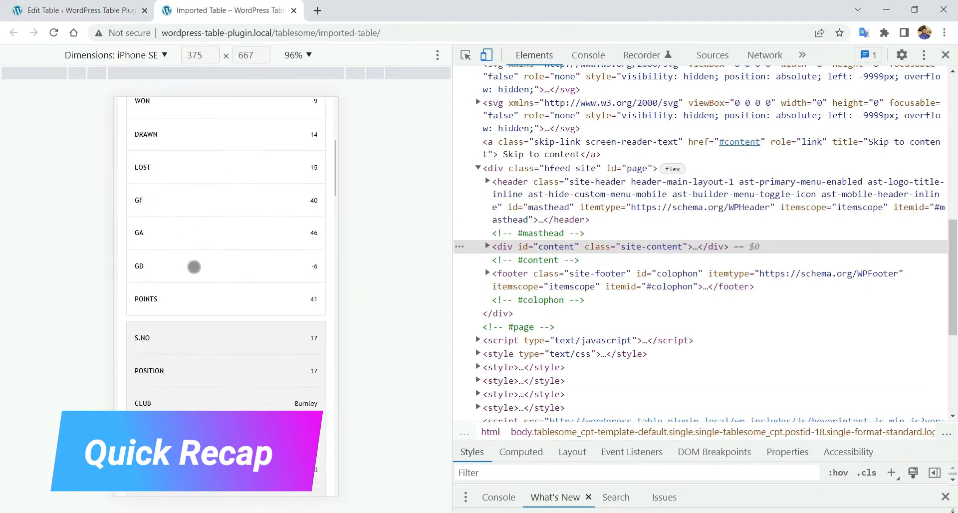
scroll(197, 263, down, 3)
scroll(199, 259, up, 6)
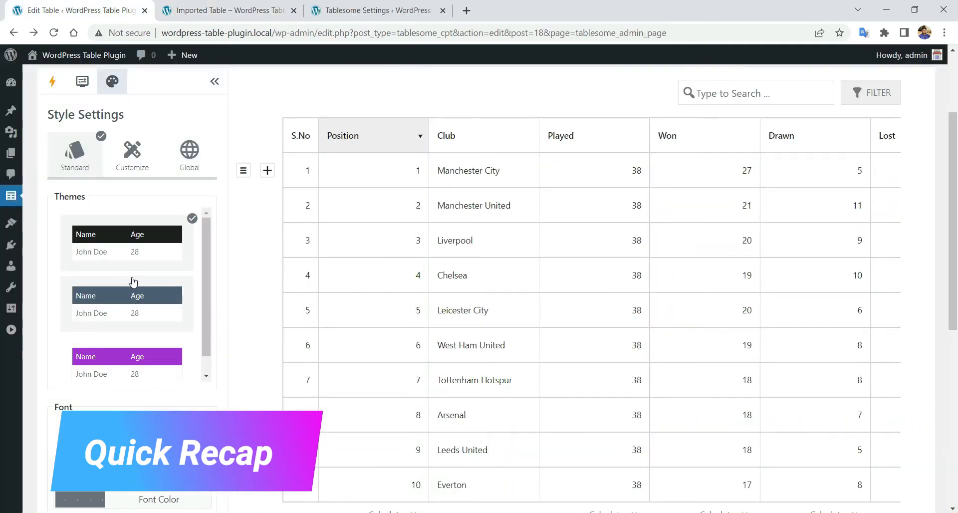
scroll(144, 278, down, 1)
scroll(155, 275, down, 5)
scroll(200, 250, up, 4)
- Apply the grey-header theme, update the table, and reload the front-end page to see it
click(167, 232)
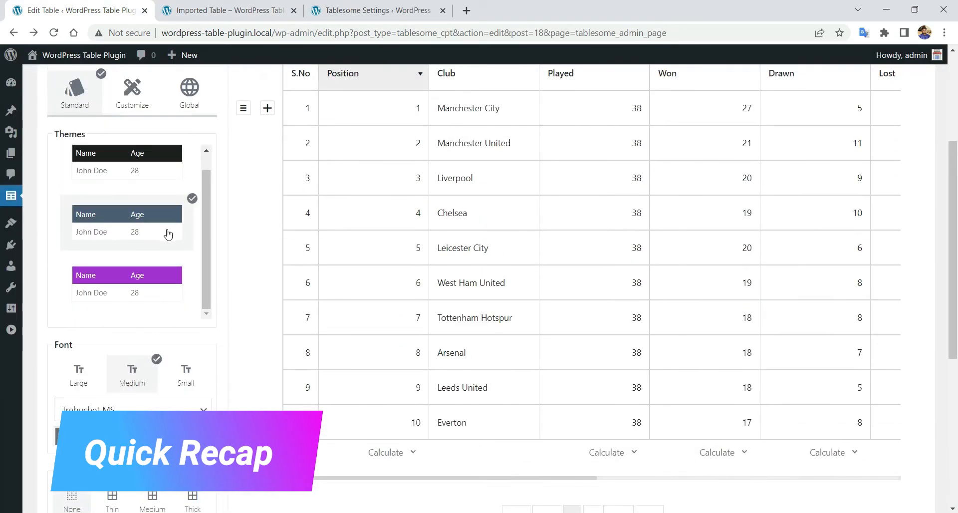
scroll(167, 240, down, 5)
click(96, 319)
click(589, 98)
click(227, 11)
right_click(157, 147)
click(280, 186)
- Switch to custom styling and make the header's normal text colour dark grey (RGB 49, 47, 47)
scroll(503, 216, down, 1)
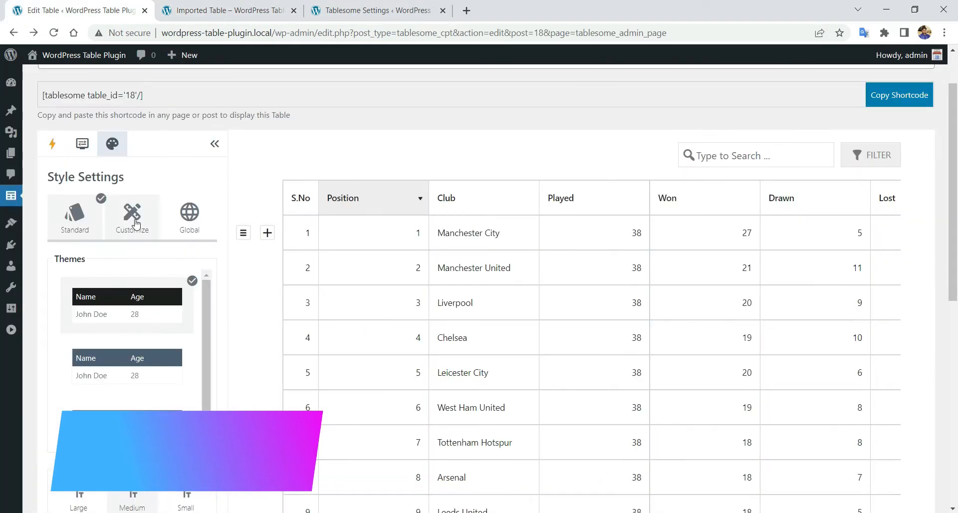
click(136, 224)
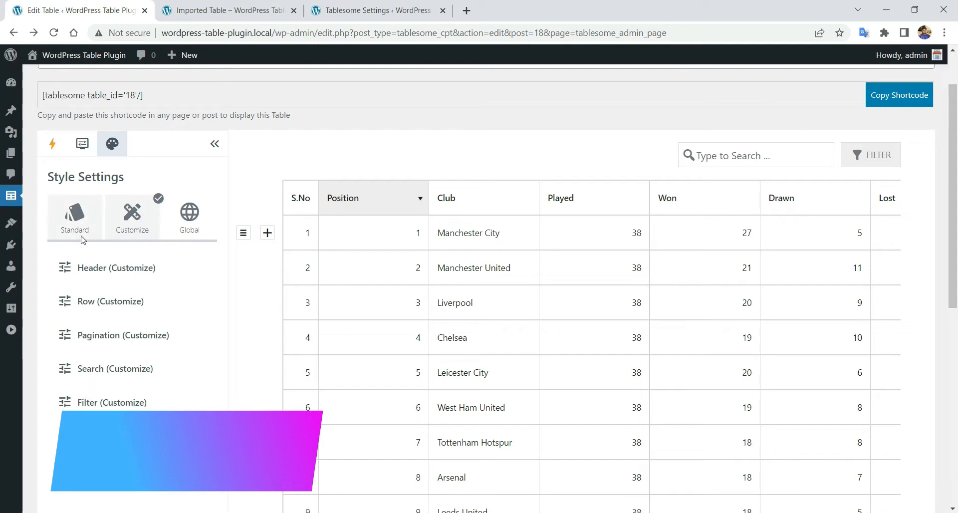
scroll(74, 225, down, 1)
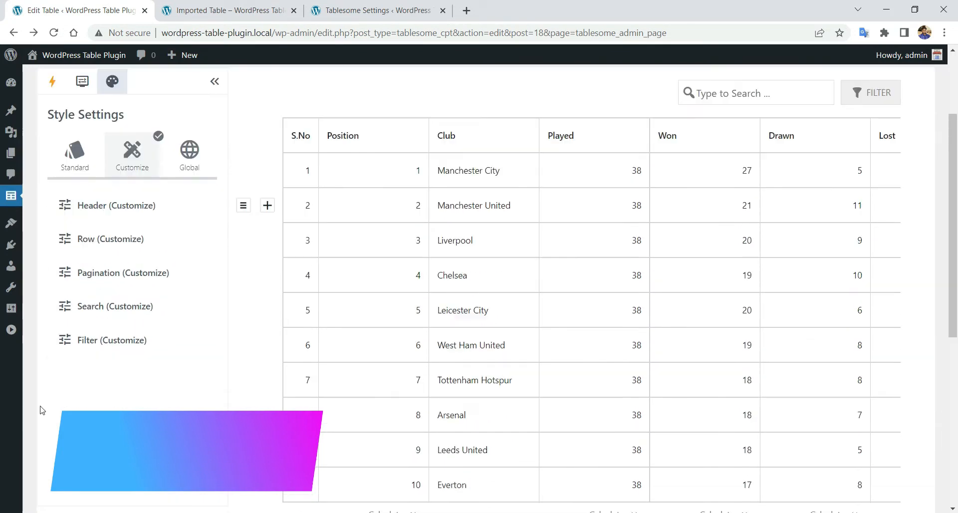
click(151, 216)
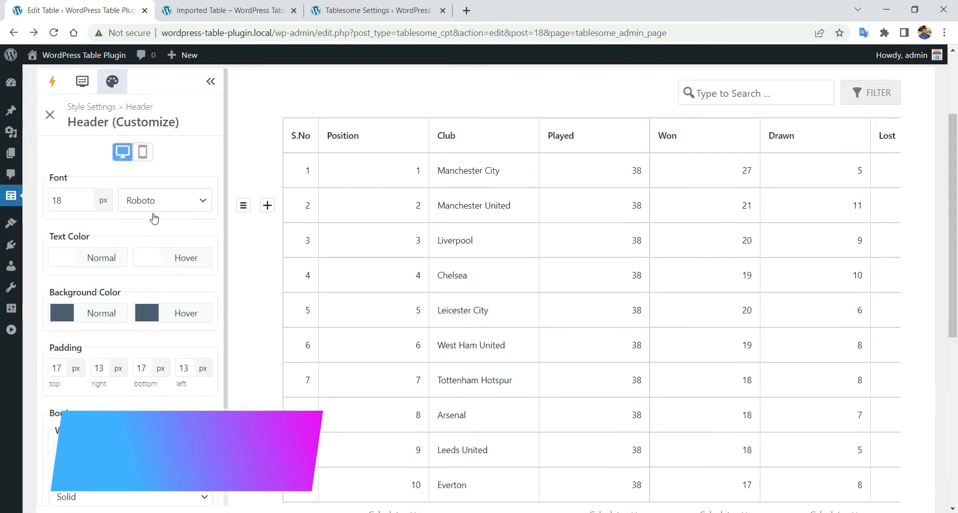
click(142, 162)
click(122, 151)
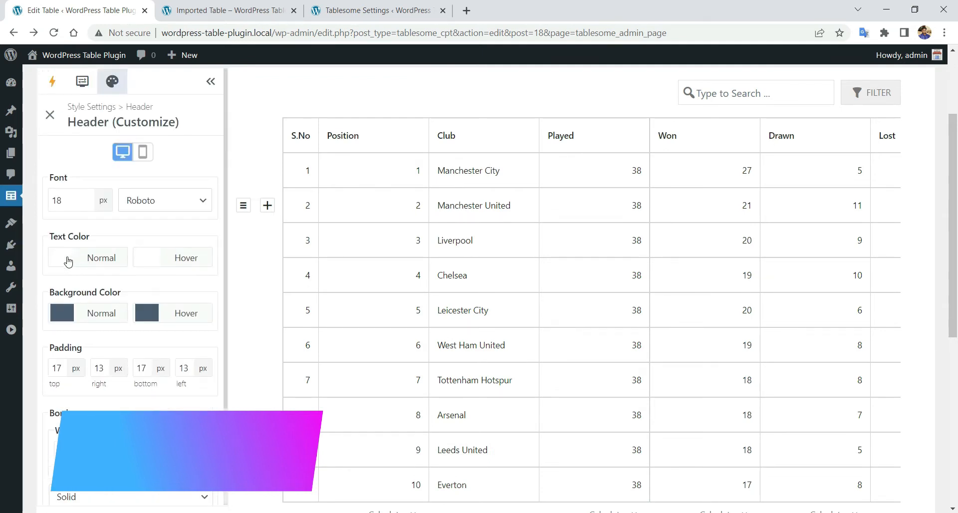
click(68, 261)
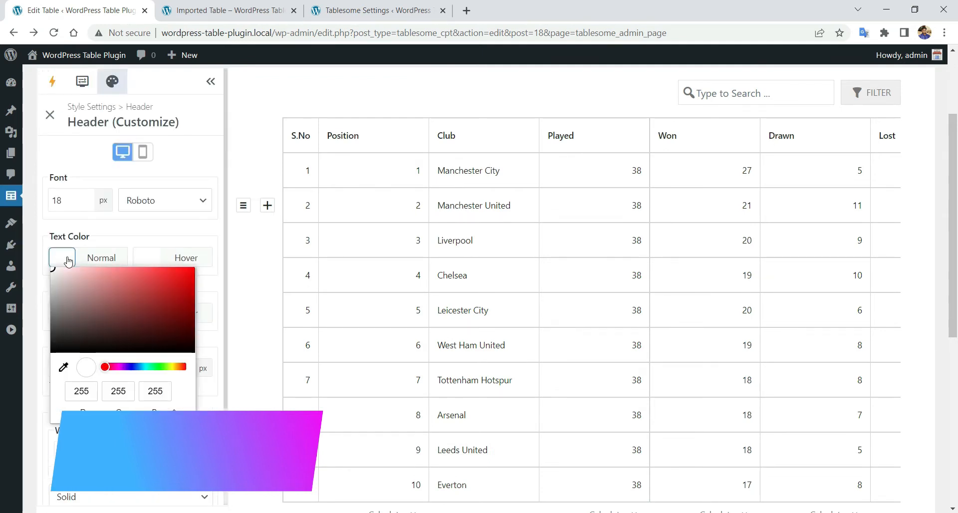
click(59, 337)
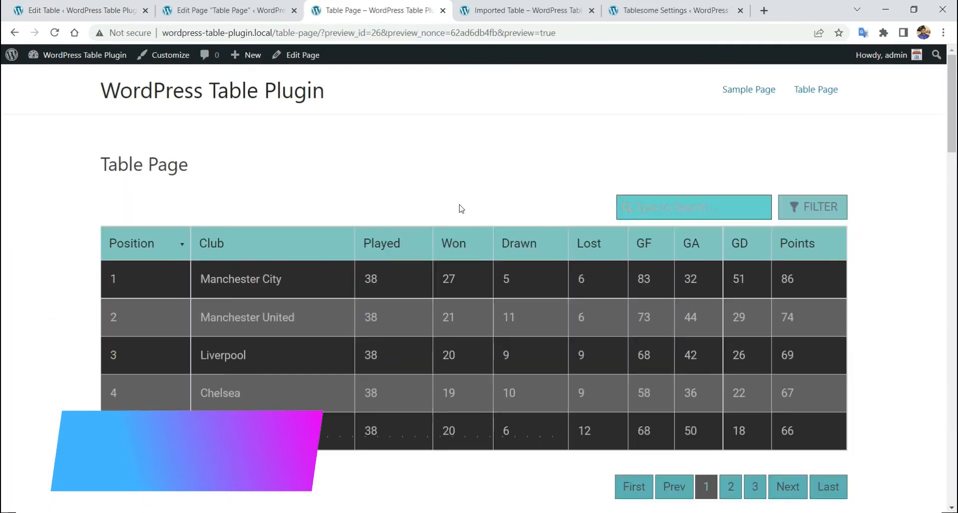
- Preview the Table Page's tables in Chrome DevTools device mode as an iPhone SE
scroll(342, 216, down, 10)
scroll(369, 260, down, 3)
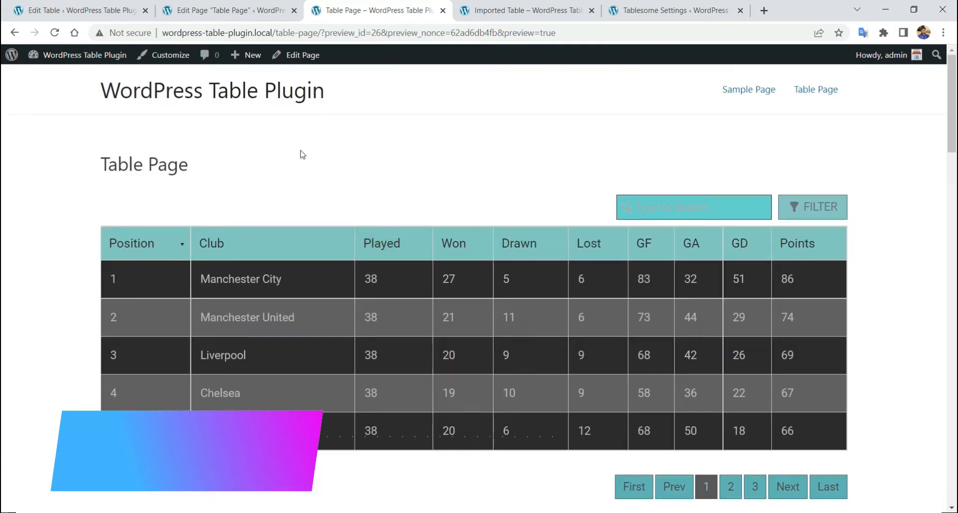
scroll(302, 155, down, 6)
scroll(303, 158, up, 5)
right_click(301, 157)
click(349, 359)
scroll(278, 272, down, 15)
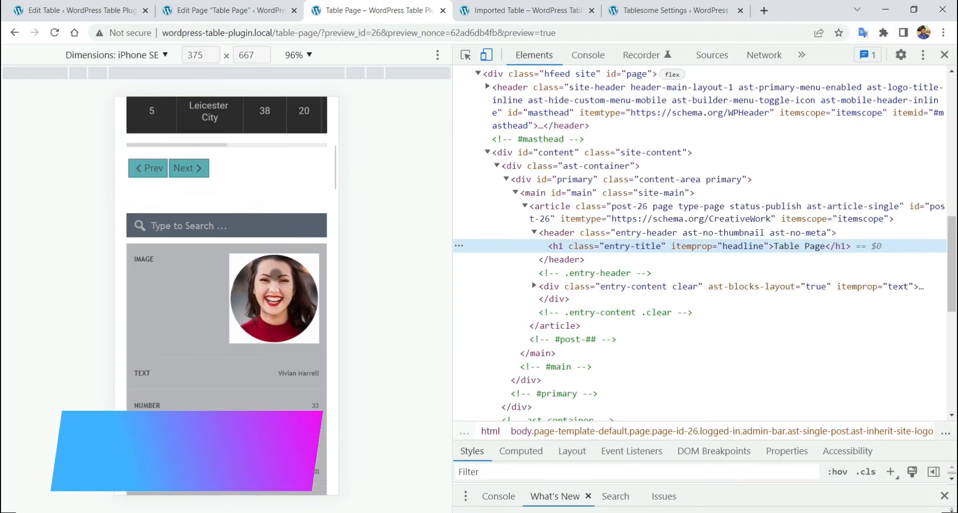
scroll(211, 250, up, 4)
scroll(211, 250, up, 10)
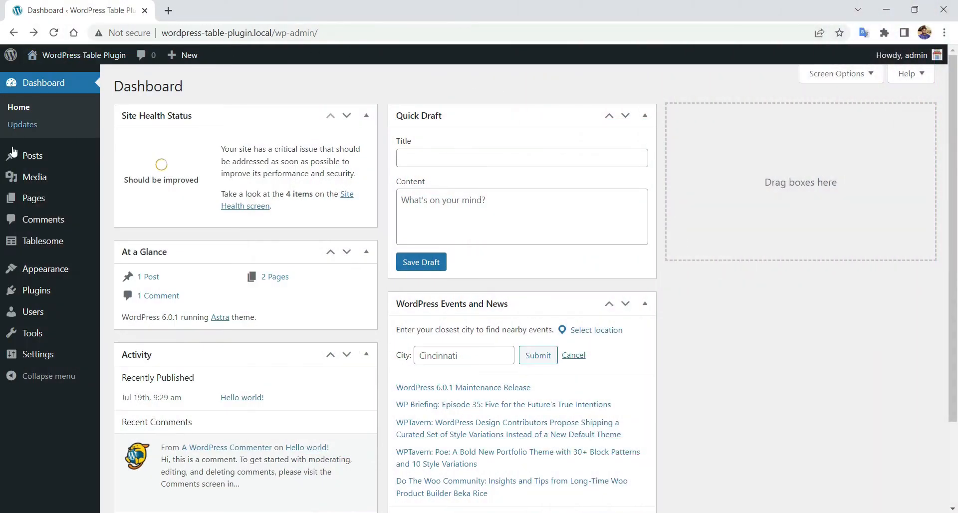
- Choose Create New Table from the Tablesome entry in the admin sidebar
mouse_move(14, 242)
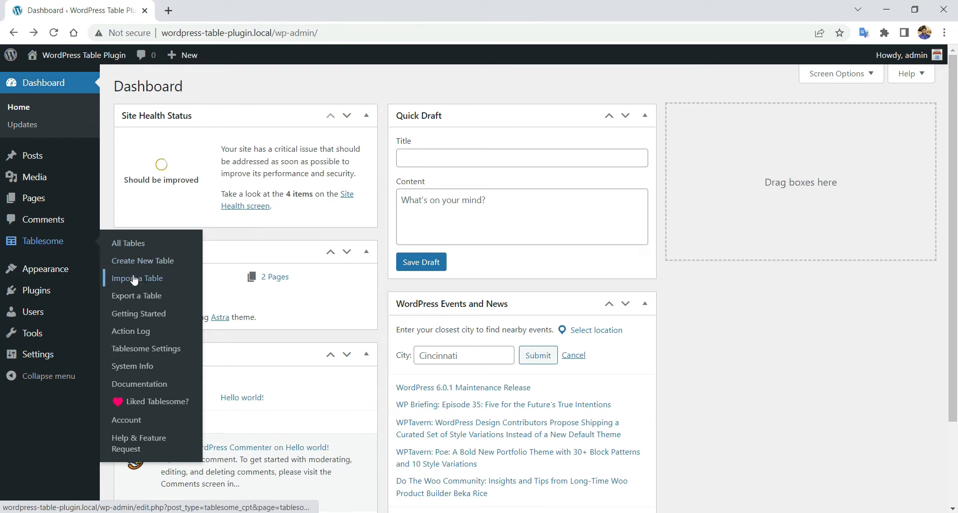
click(161, 265)
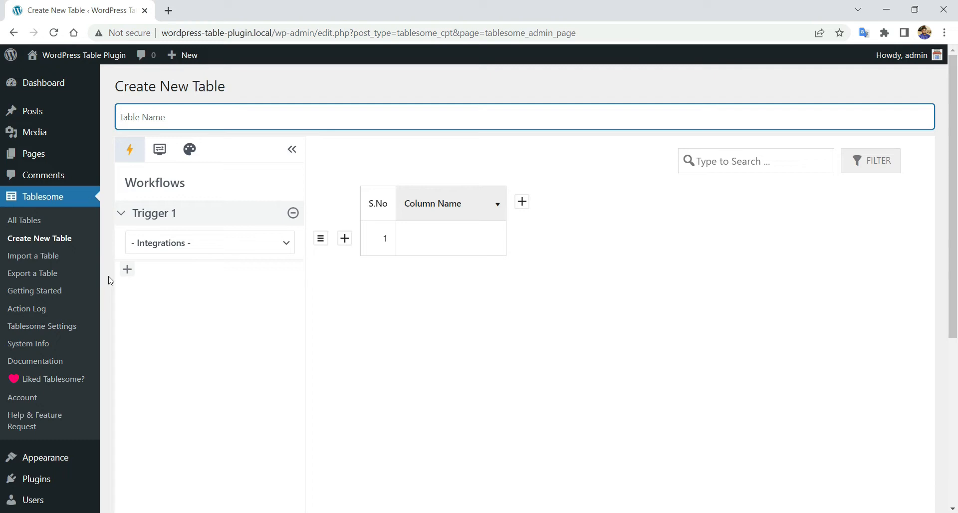
- Enter 'New Table' in the Table Name field and collapse the admin sidebar
click(195, 112)
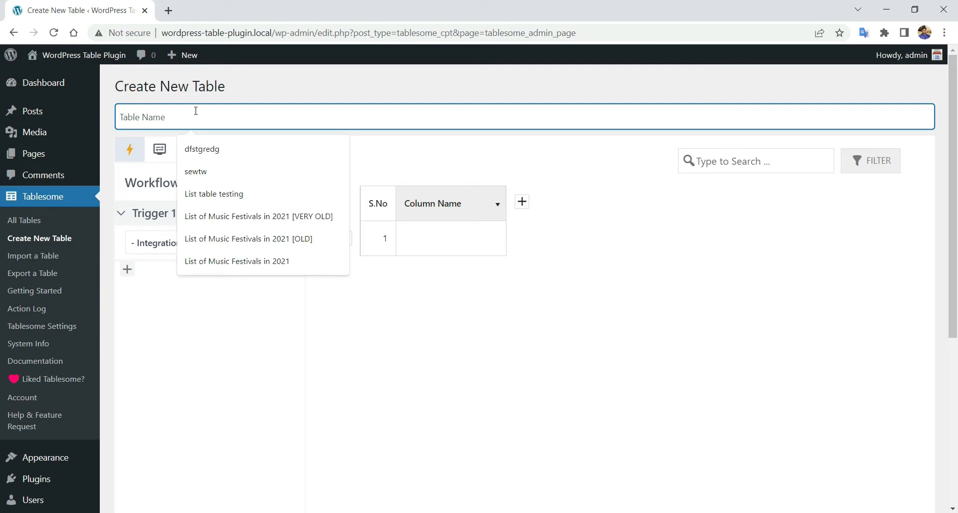
text(New Table)
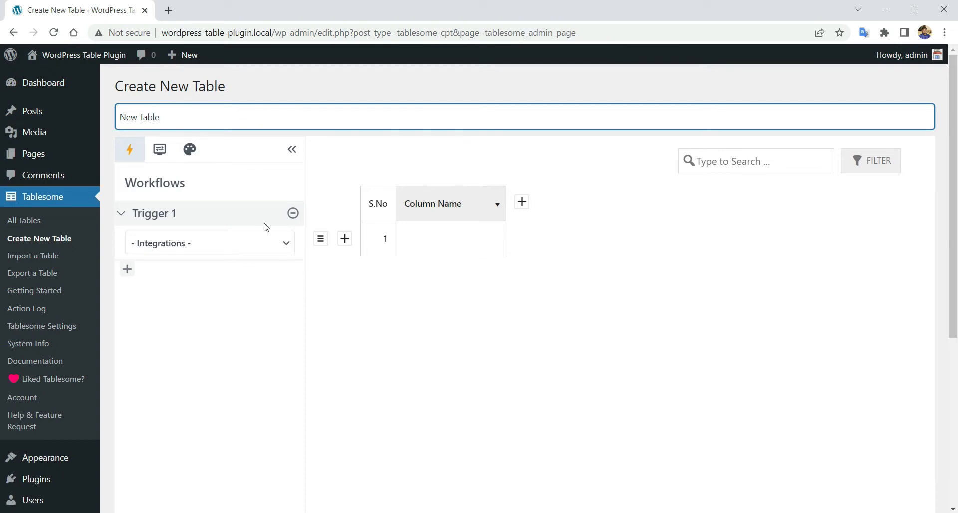
scroll(419, 258, down, 4)
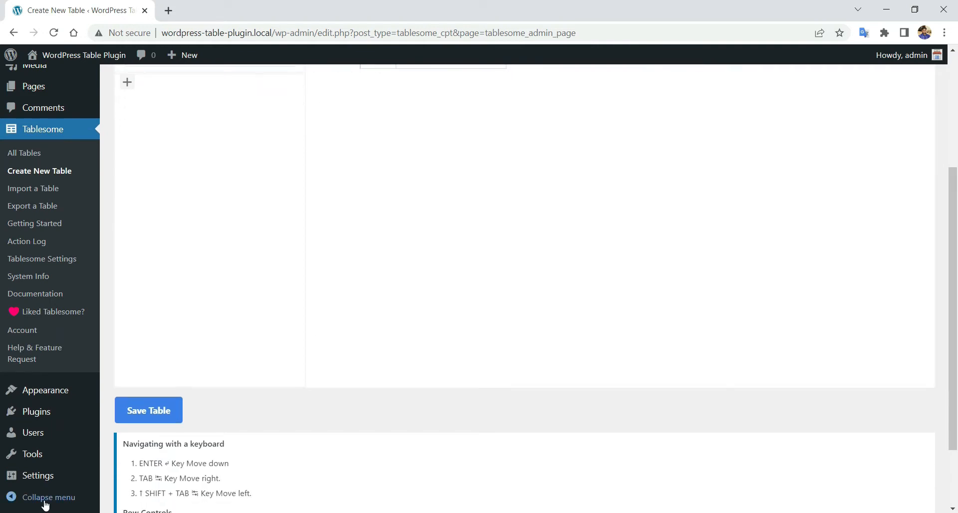
click(45, 498)
scroll(152, 412, up, 4)
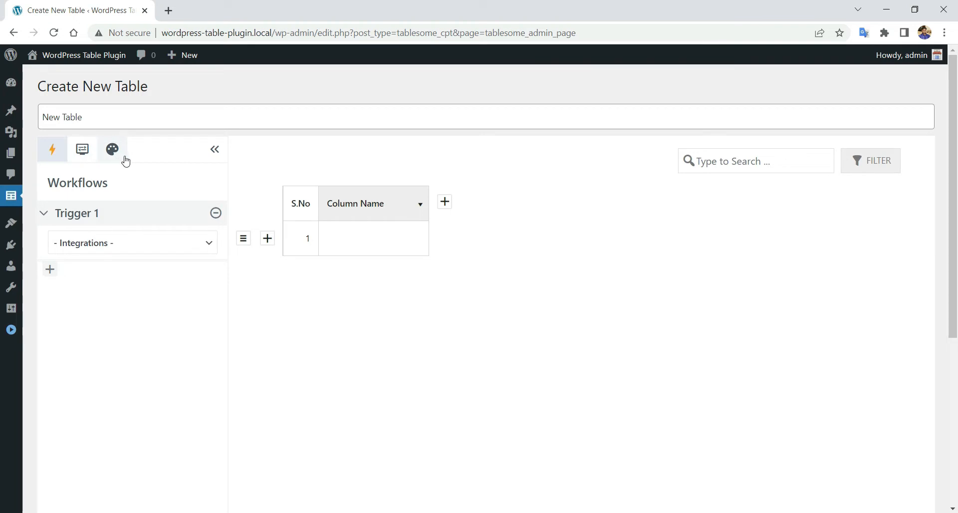
- Hide the workflows panel, add a second column, and add rows 2 and 3
click(214, 151)
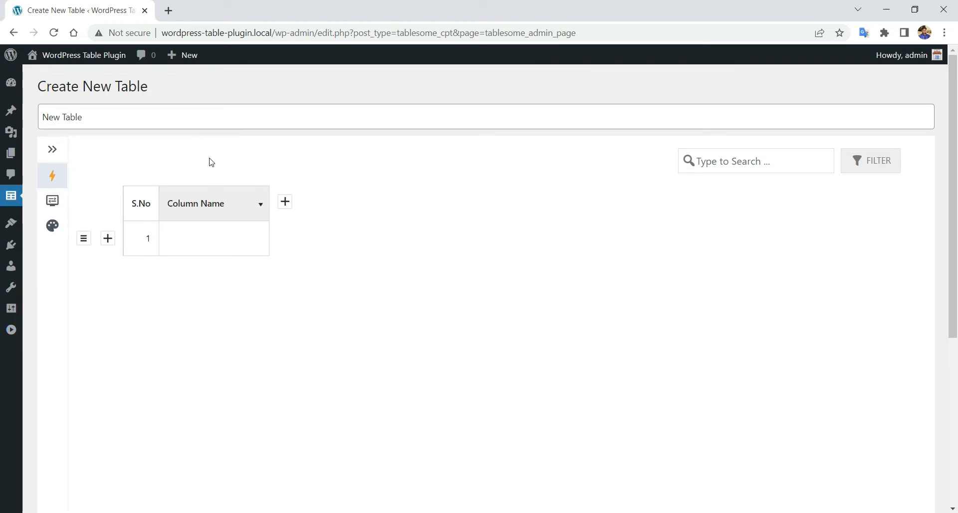
click(286, 203)
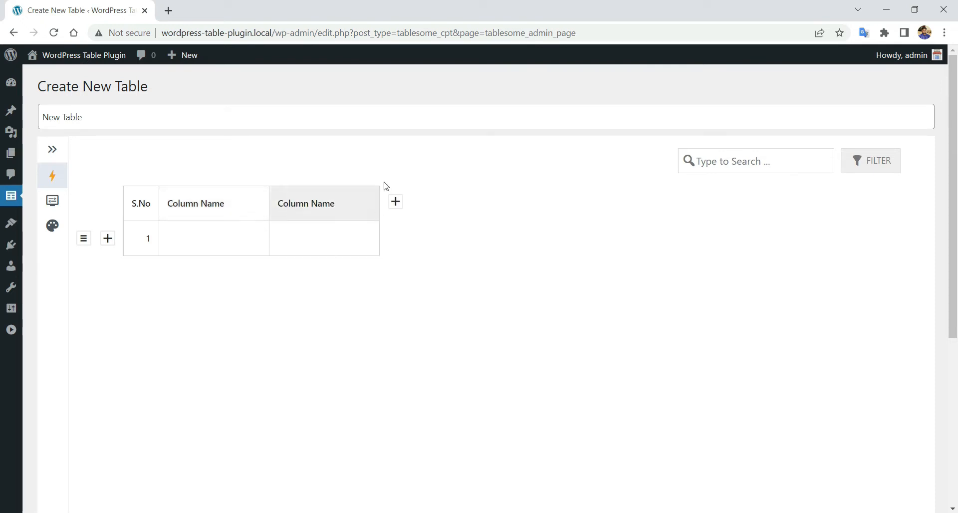
click(109, 240)
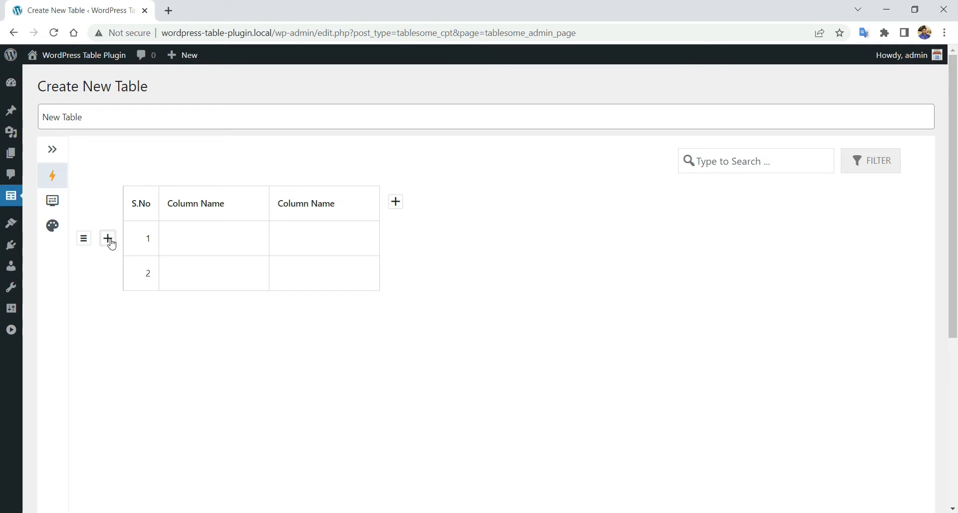
click(109, 276)
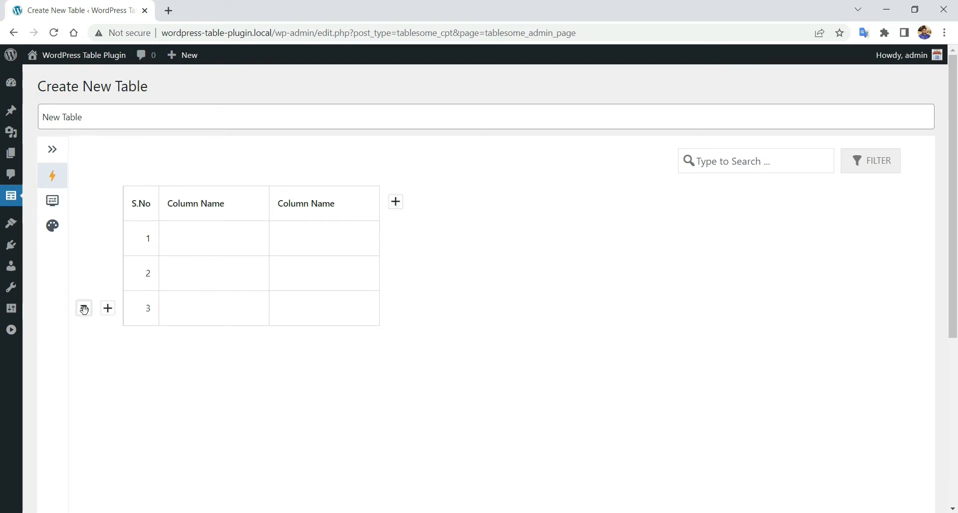
- Delete row 3, then duplicate row 2 to create a new third row
click(84, 309)
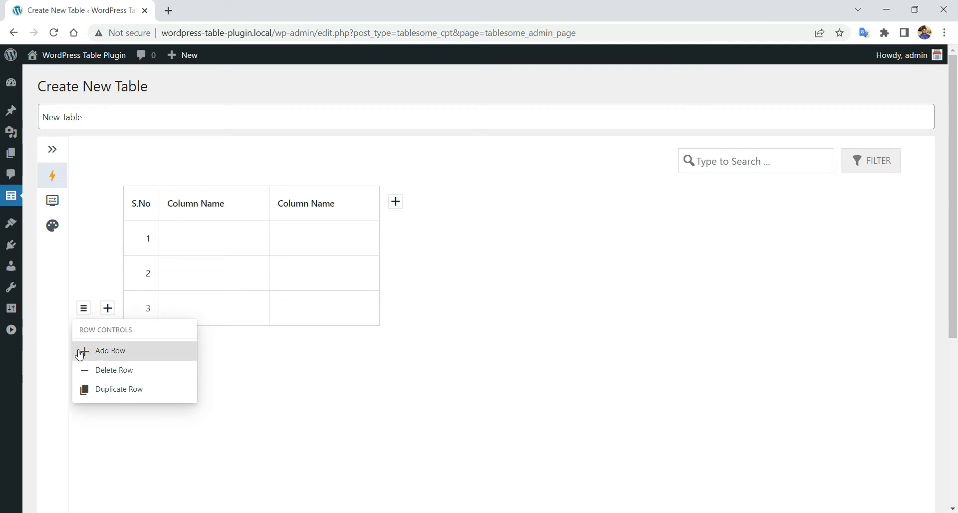
click(160, 371)
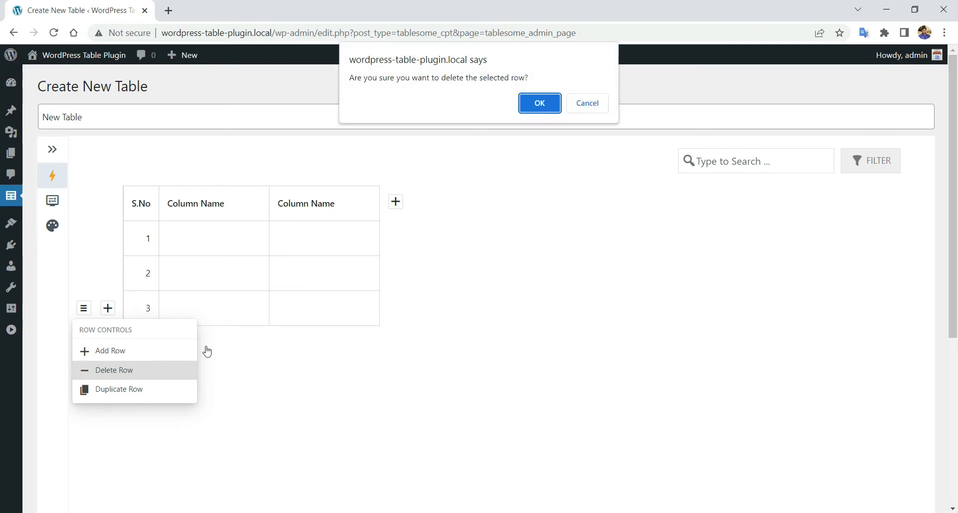
click(540, 103)
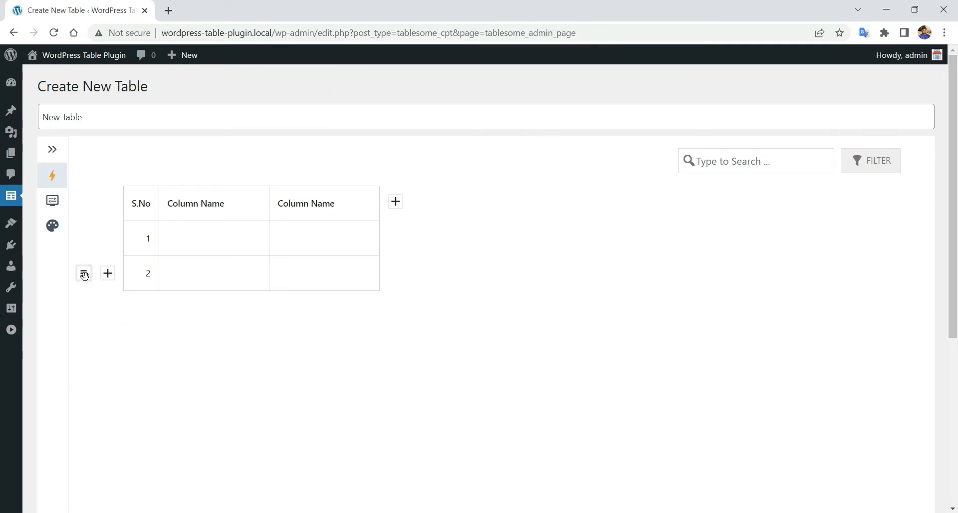
click(84, 274)
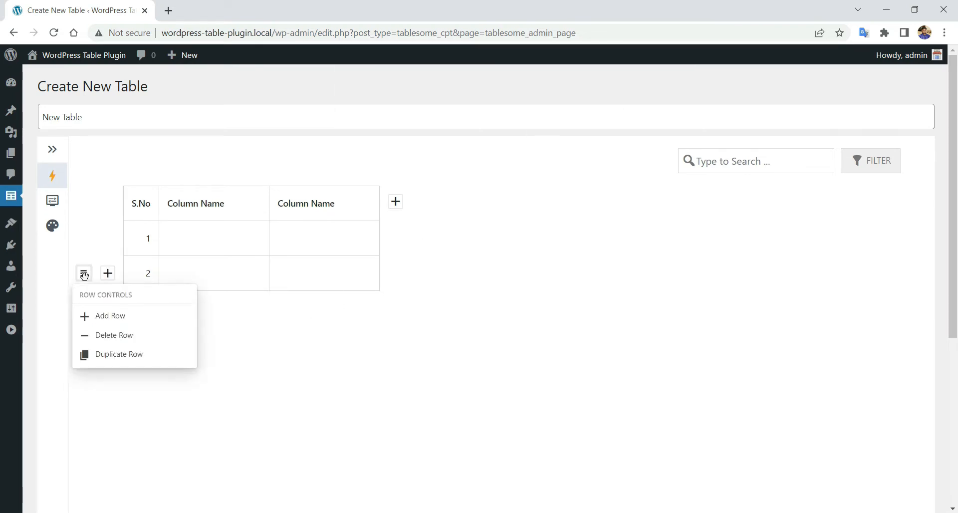
click(96, 355)
click(164, 312)
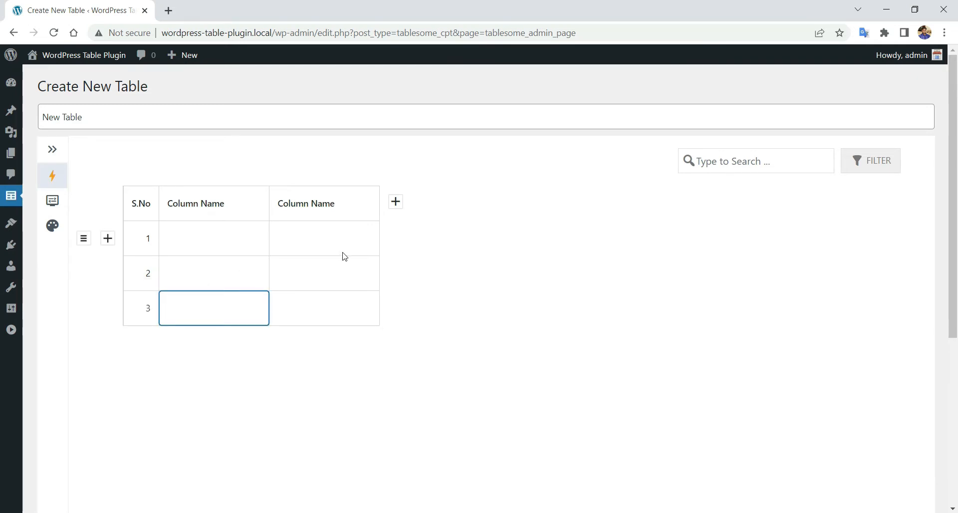
click(250, 213)
click(277, 162)
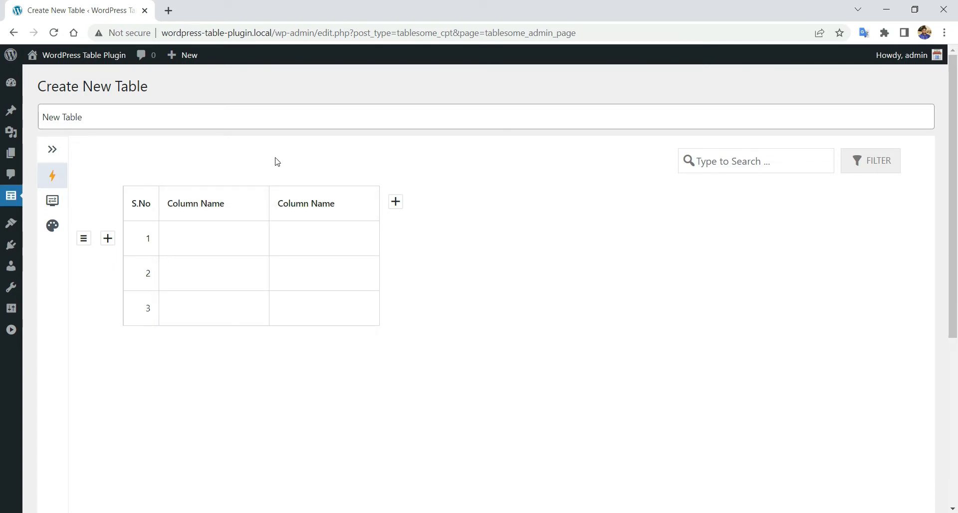
- Rename the first column from 'Column Name' to 'Text'
click(259, 201)
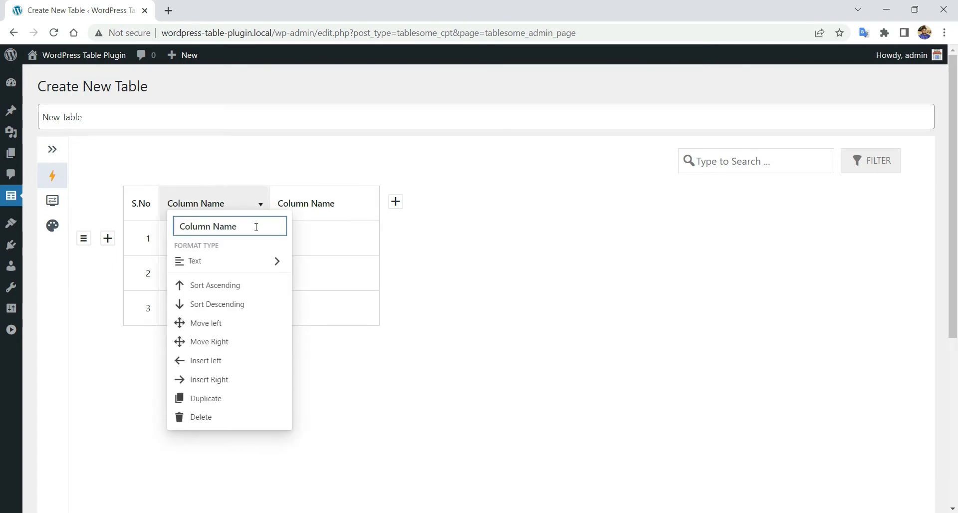
mouse_move(238, 266)
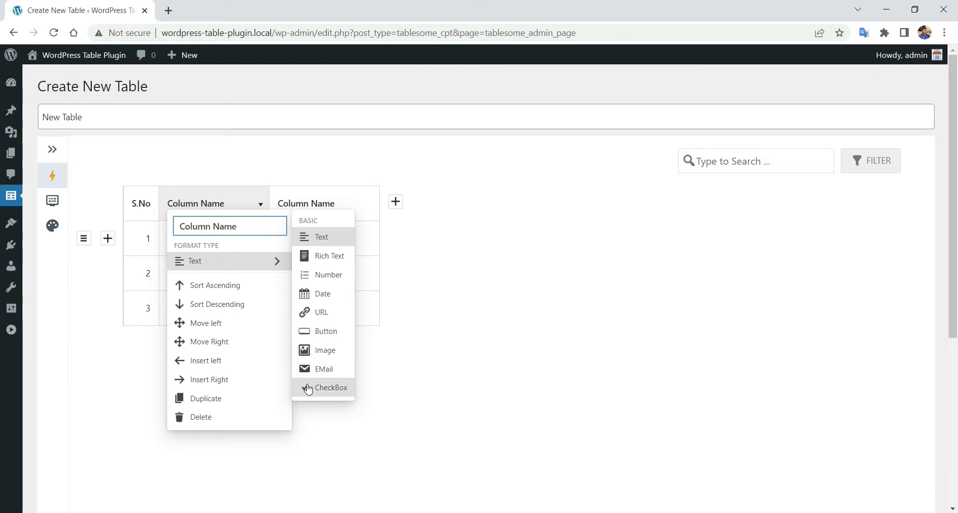
click(482, 233)
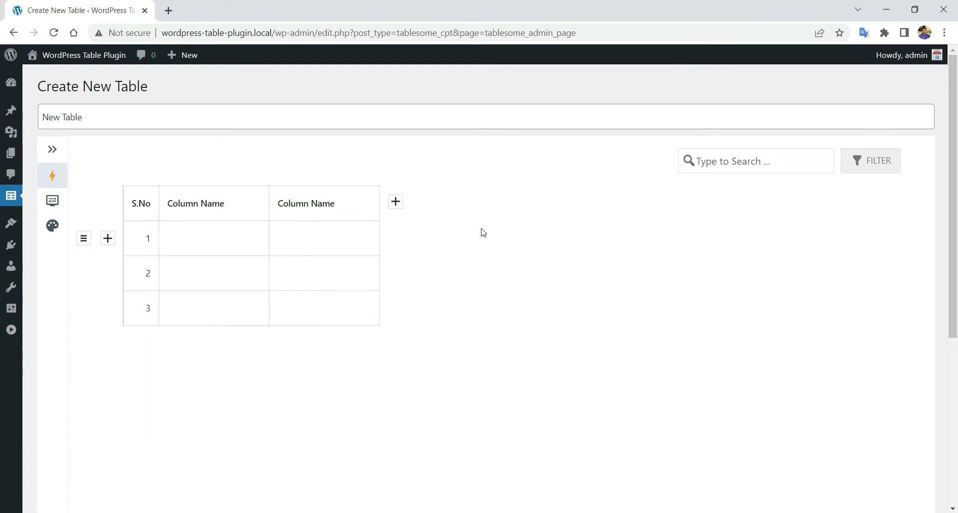
click(210, 205)
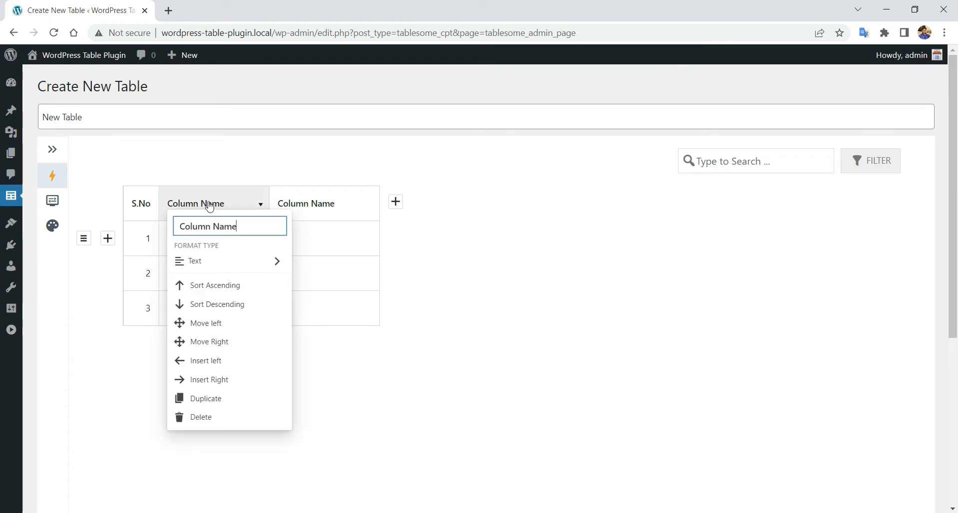
triple_click(225, 230)
text(Text)
click(489, 254)
- Rename the next column to 'Number' and set its format type to Number
click(315, 205)
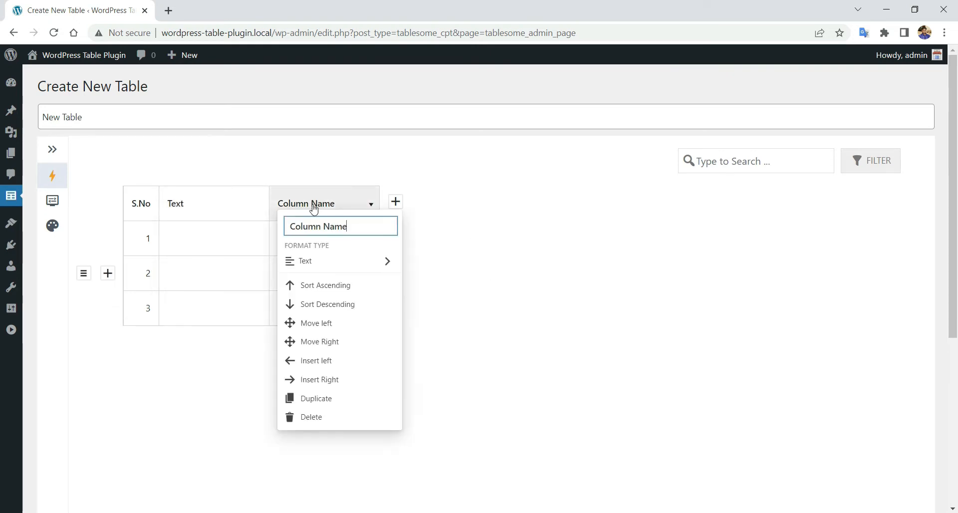
double_click(331, 228)
key(ctrl+a)
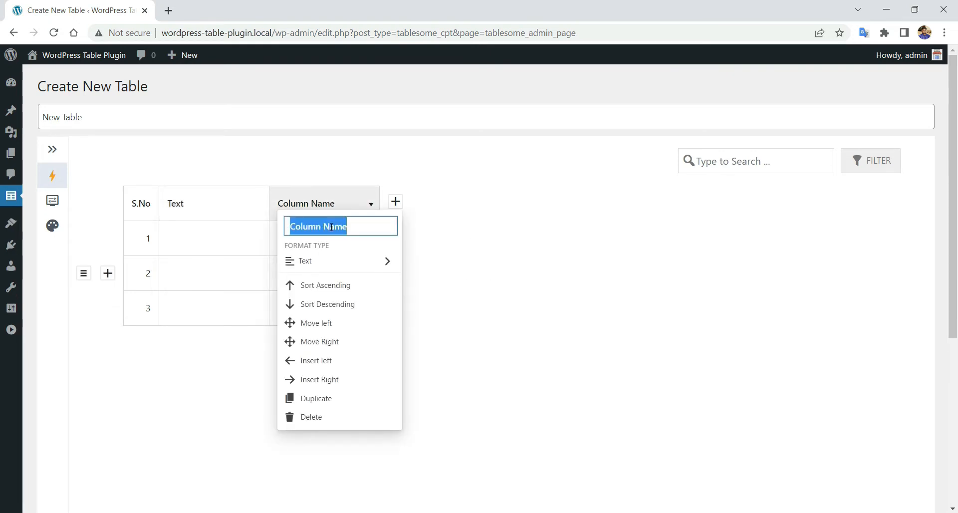
text(Number)
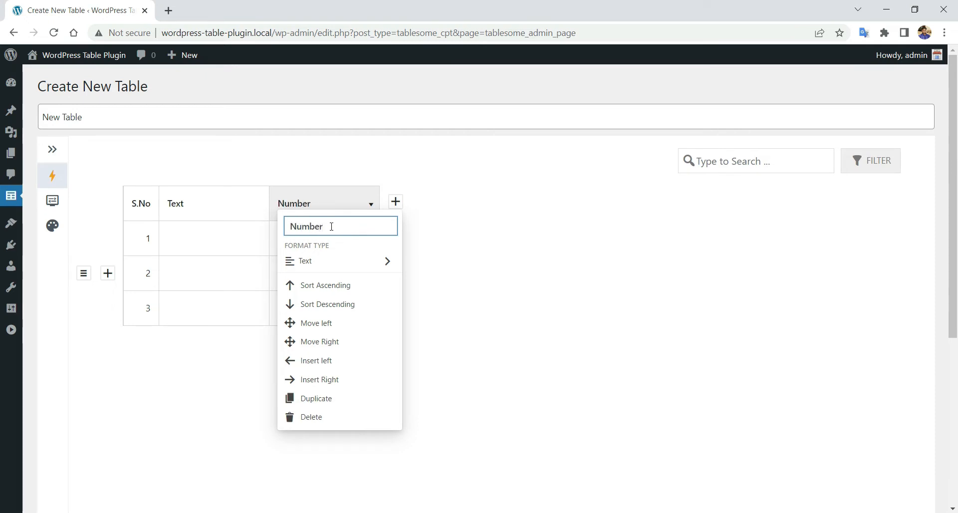
click(342, 261)
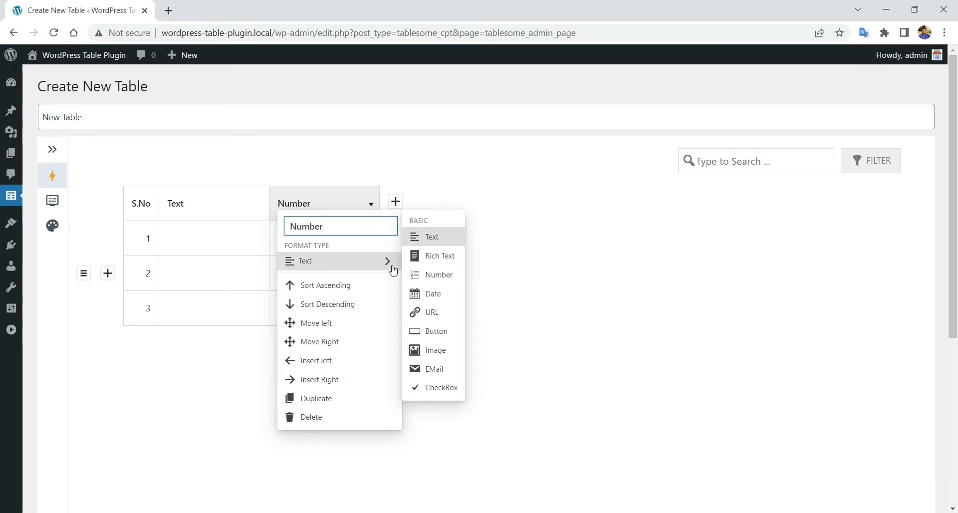
click(417, 276)
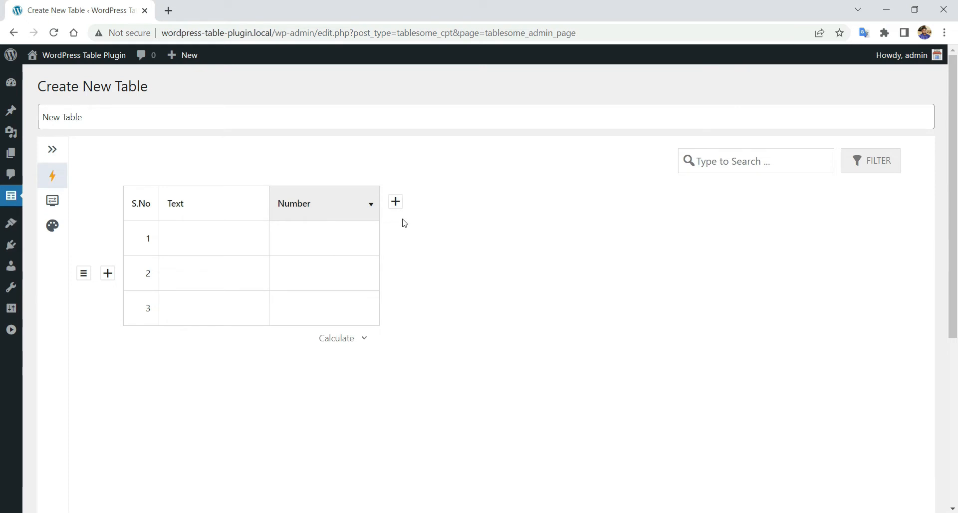
- Add a column after Number with the Date format and name it Date
click(396, 202)
click(422, 208)
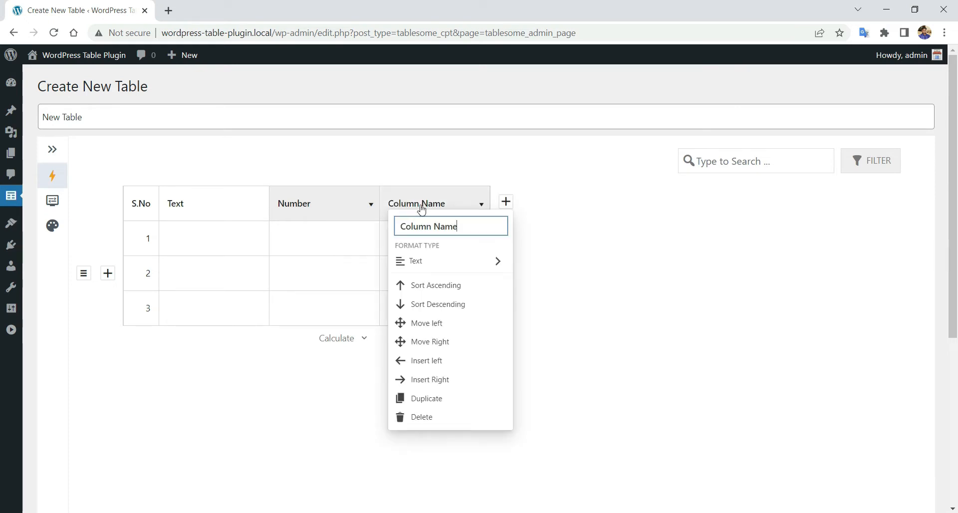
click(429, 258)
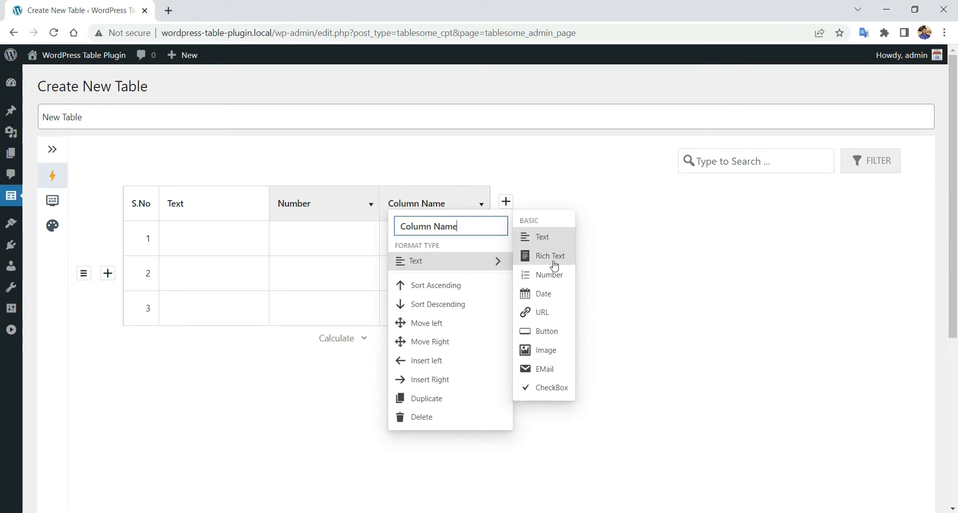
click(547, 295)
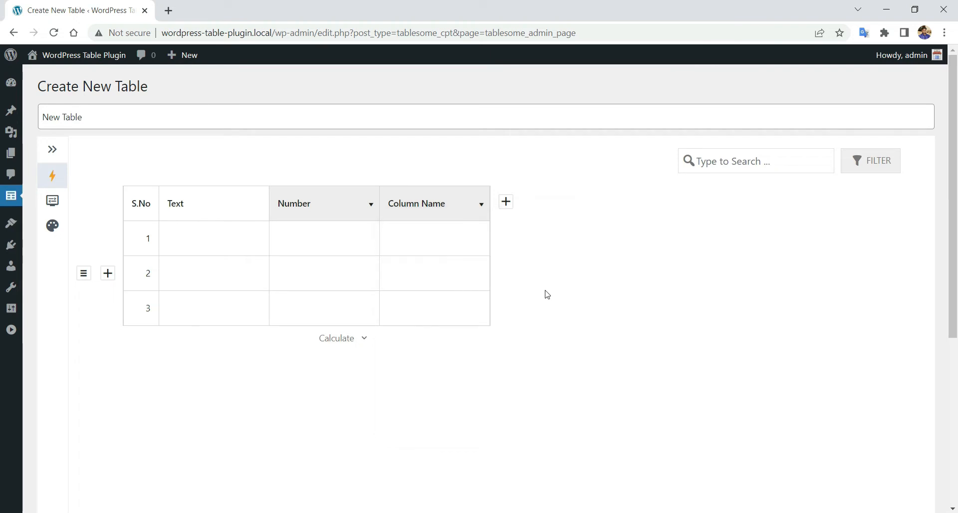
click(435, 215)
triple_click(439, 227)
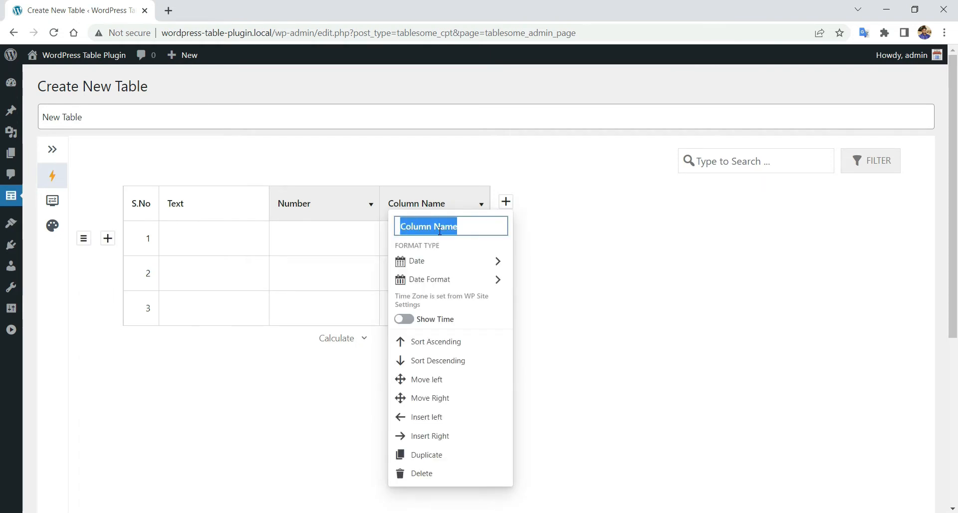
text(Date)
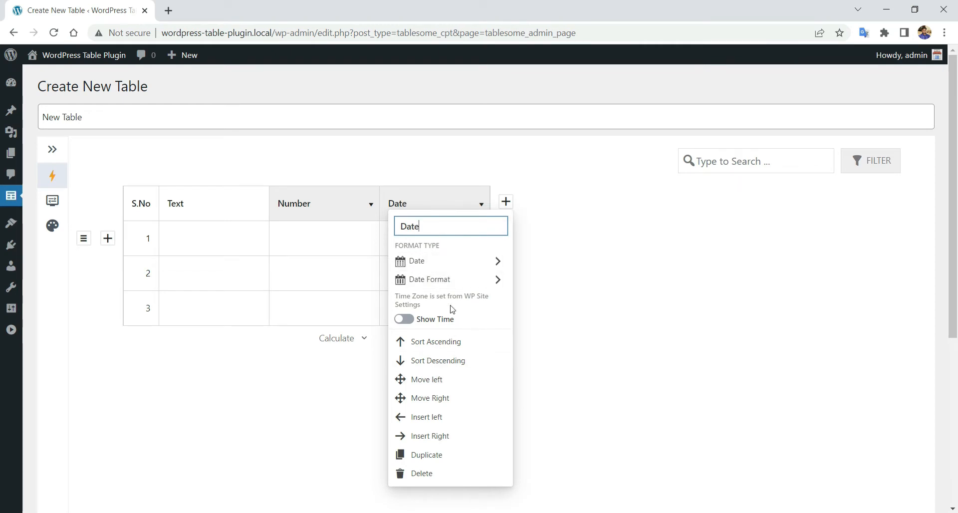
click(582, 299)
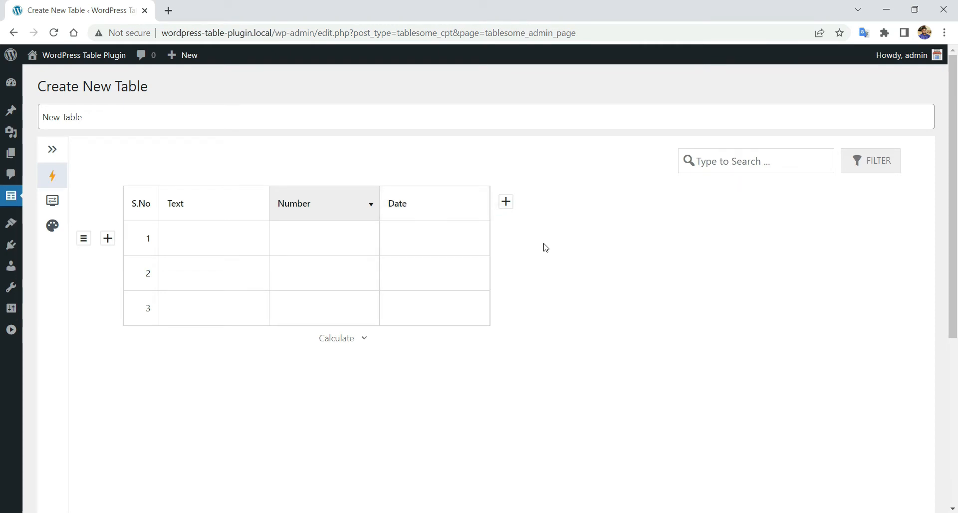
- Add a column after Date with the URL format and name it URL
click(507, 202)
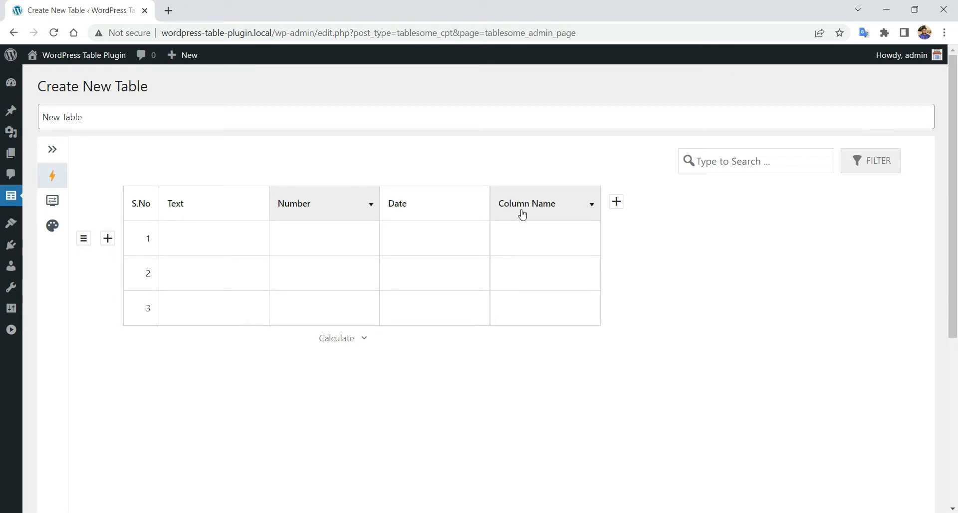
click(556, 208)
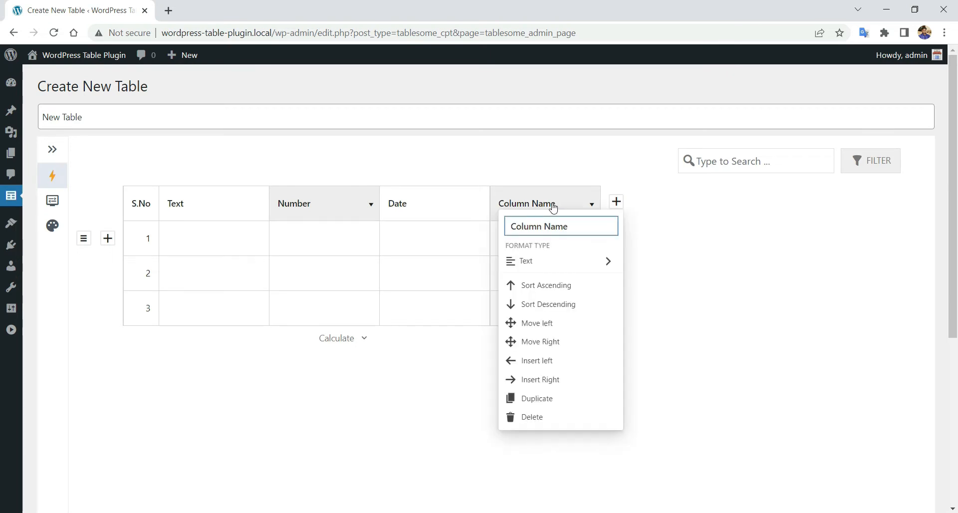
mouse_move(548, 258)
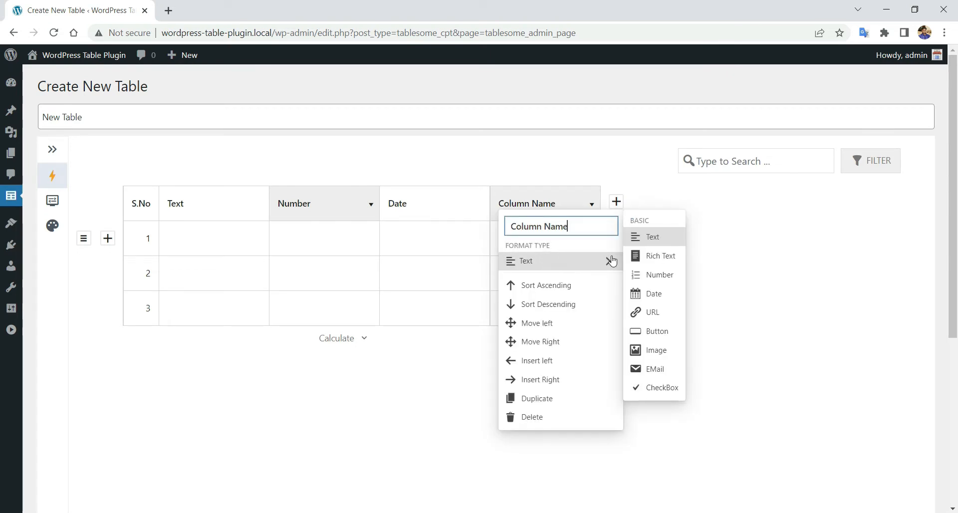
click(649, 314)
click(553, 208)
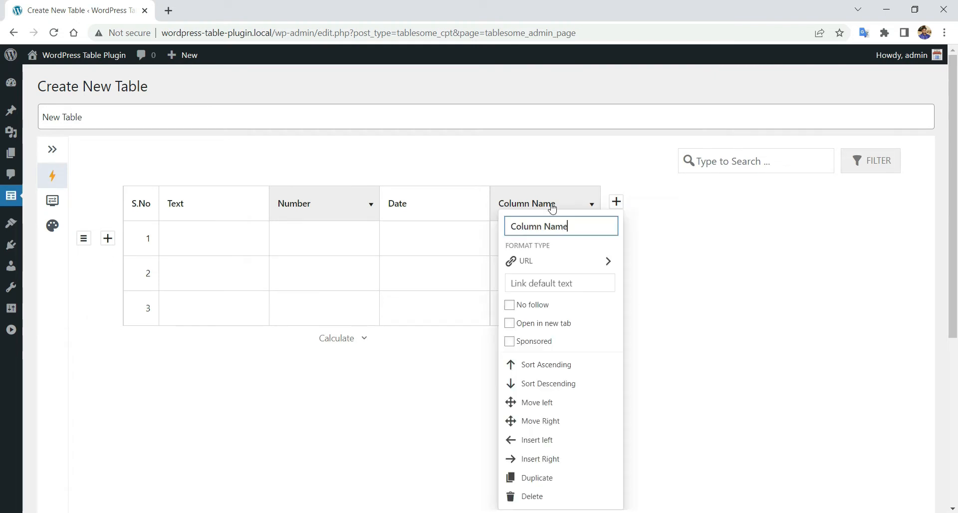
triple_click(559, 228)
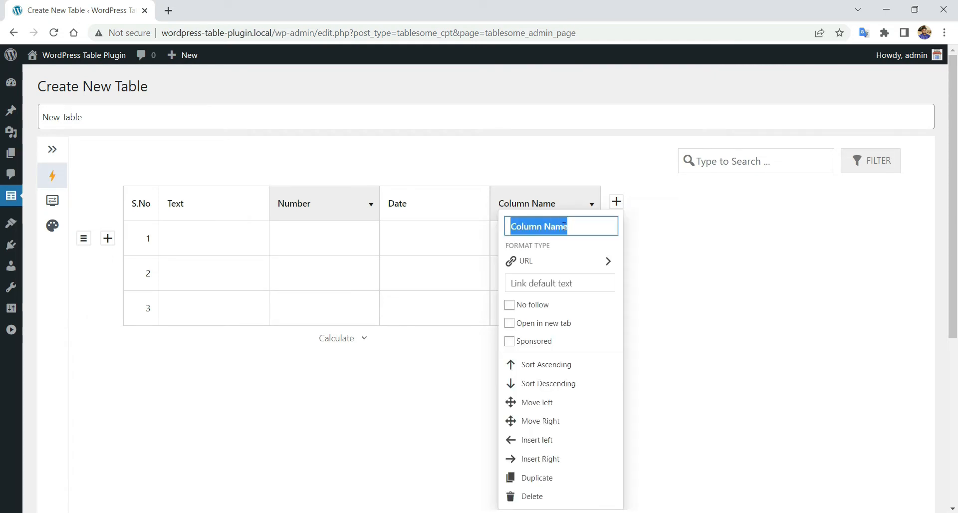
text(U)
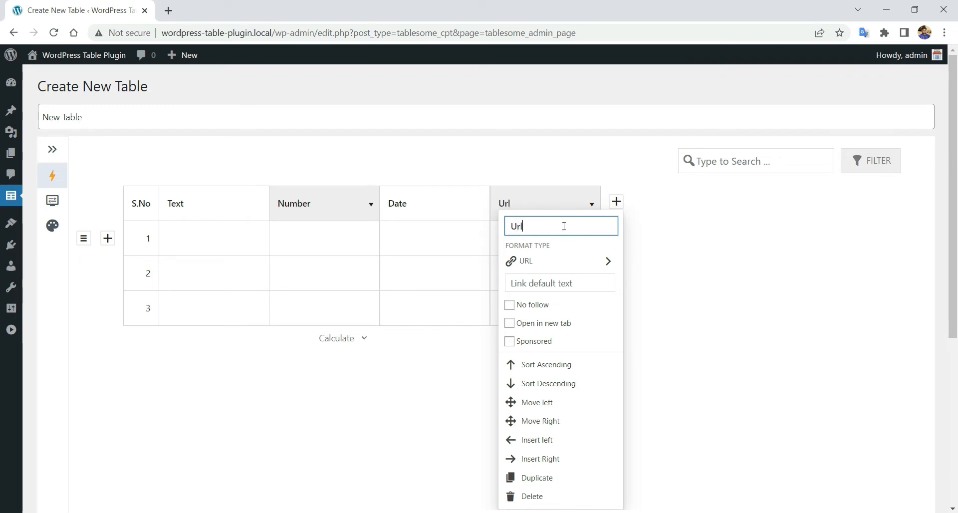
text(r)
key(BackSpace)
text(RL)
click(747, 278)
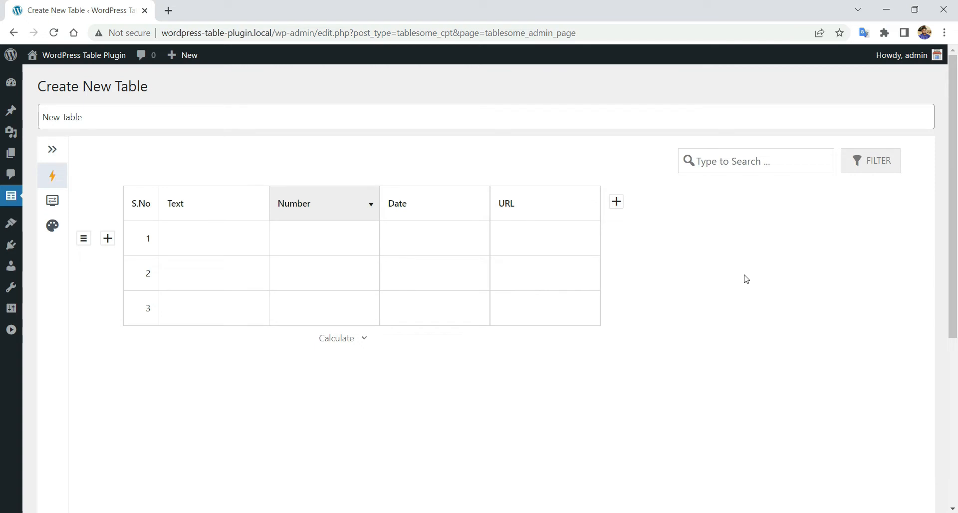
- Add a Button-format column after URL and name it Button
click(617, 202)
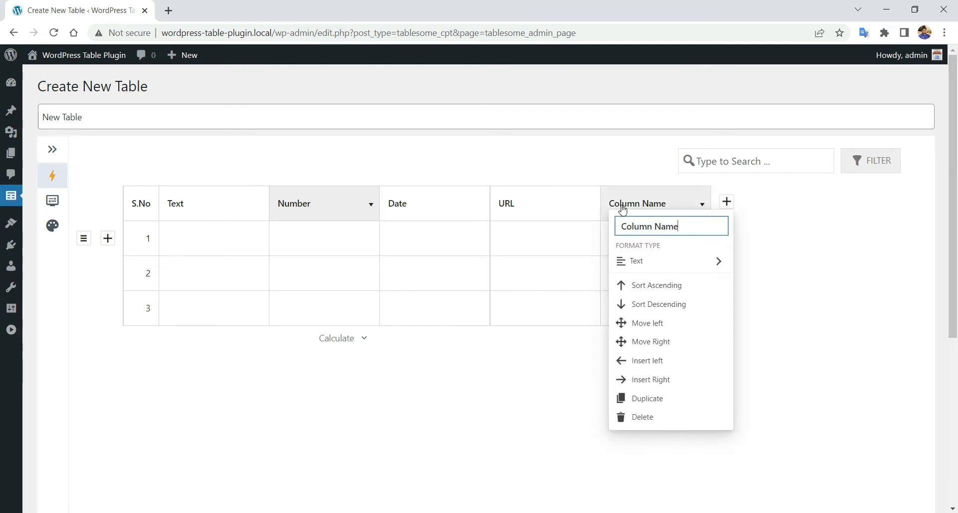
mouse_move(667, 268)
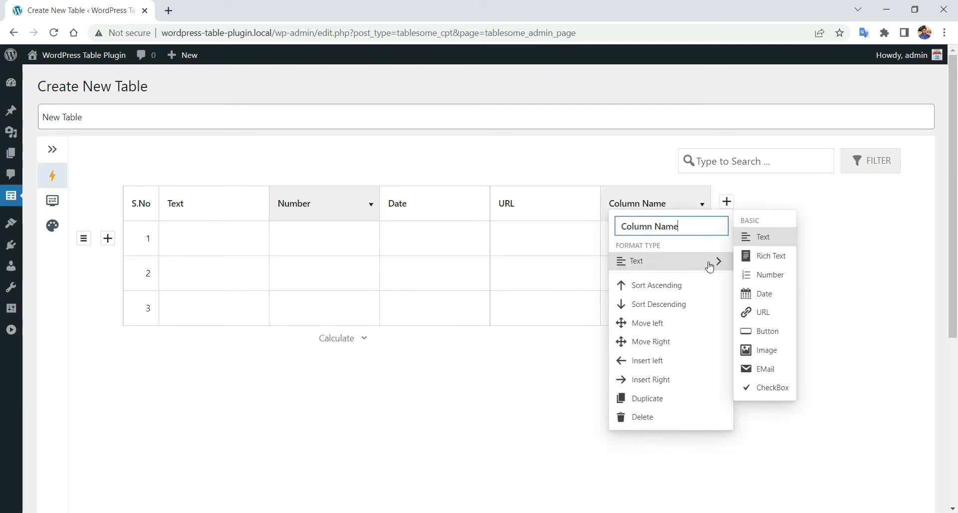
click(760, 333)
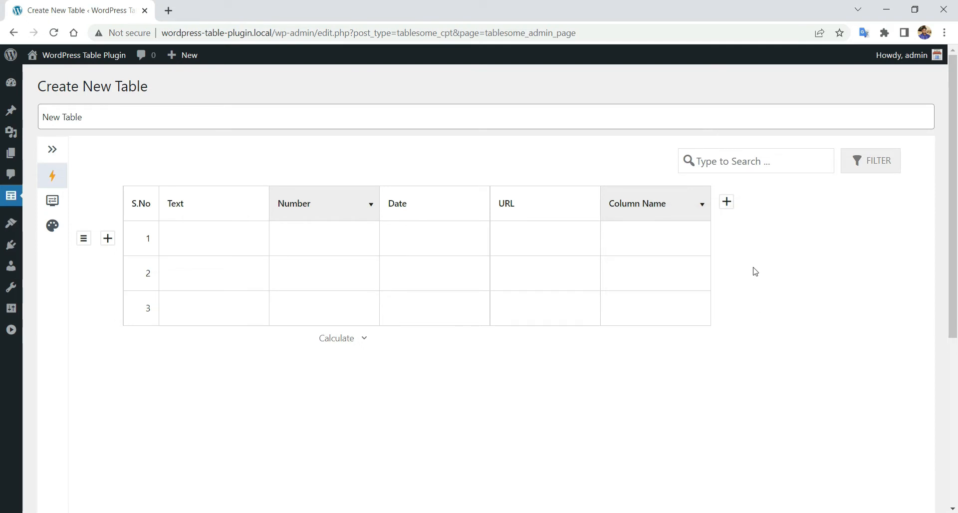
click(667, 209)
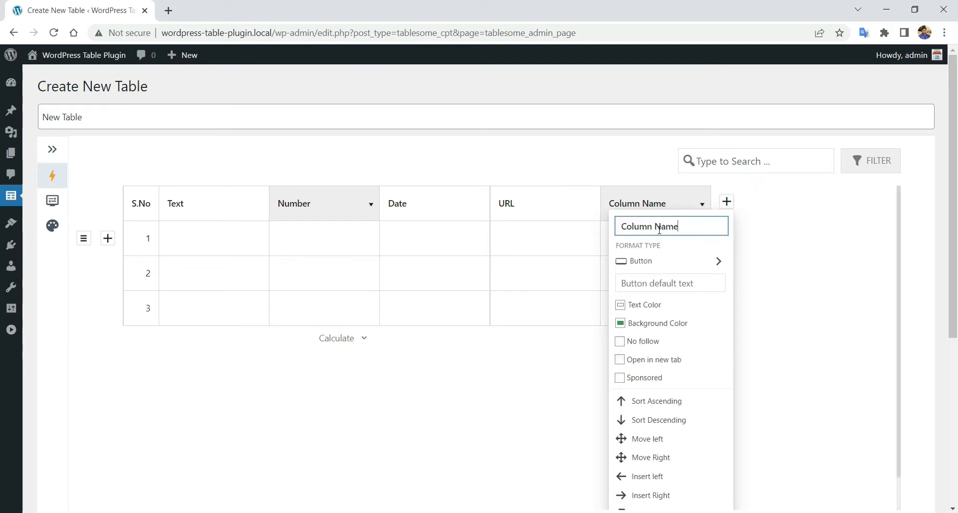
triple_click(658, 230)
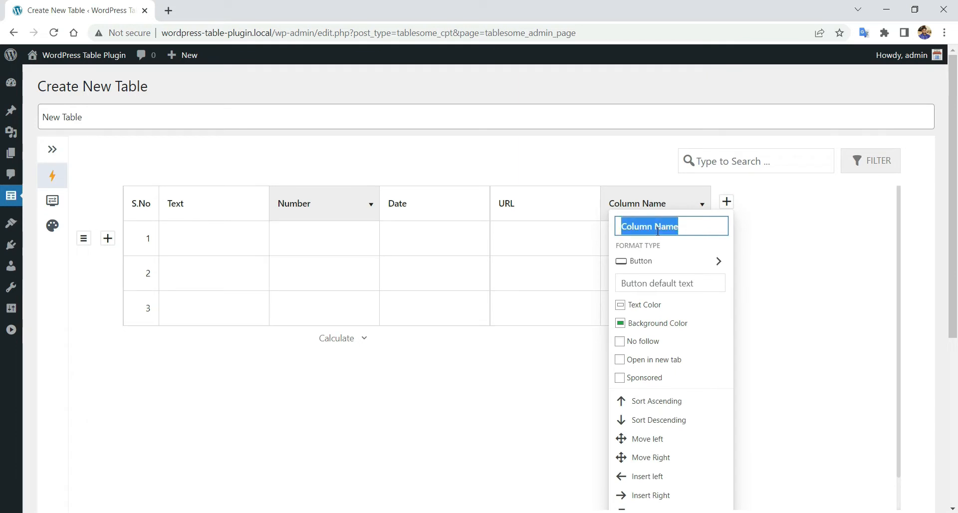
text(Butto)
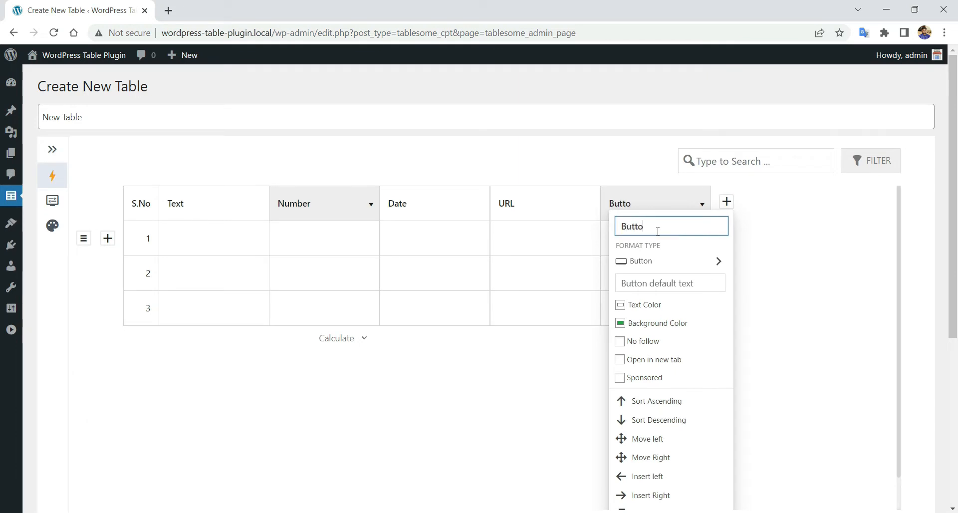
text(n)
click(572, 372)
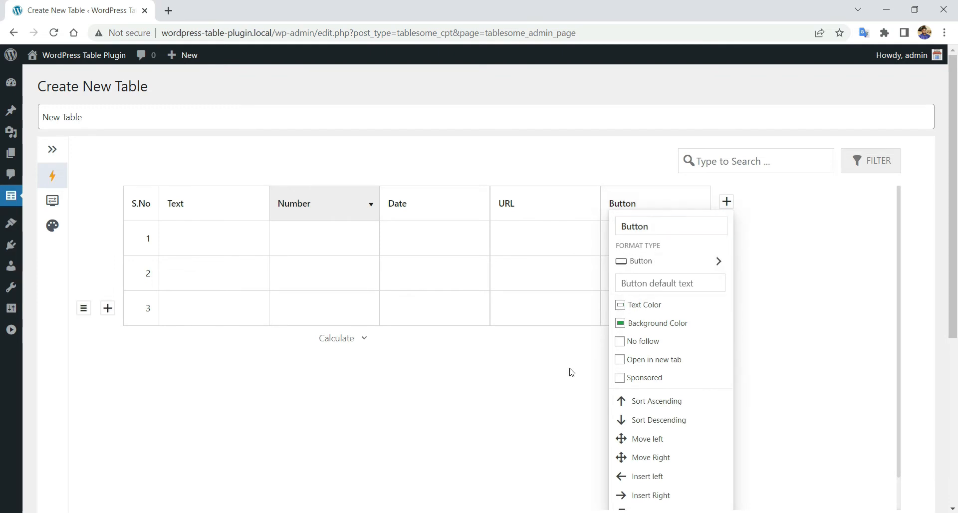
- Add an Email-format column after Button and name it Email, plus one more blank column
click(727, 202)
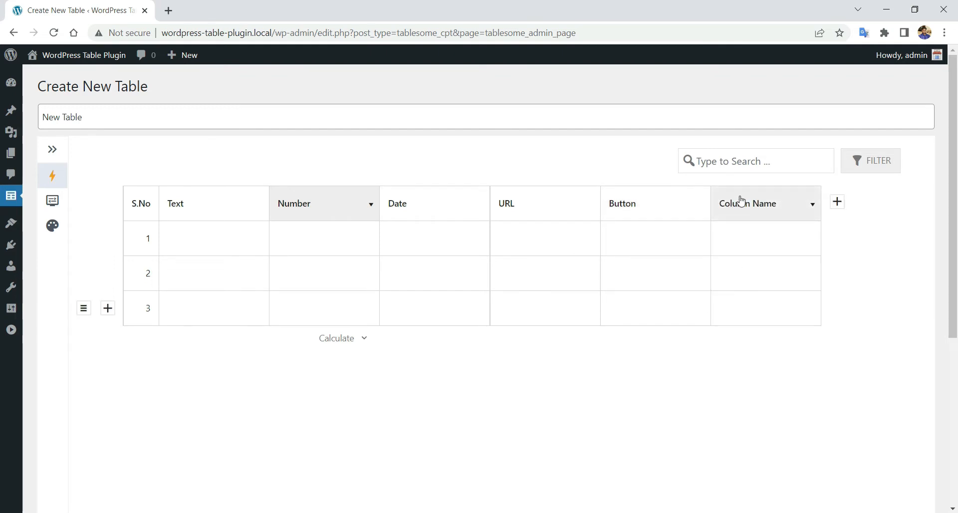
click(746, 202)
mouse_move(756, 260)
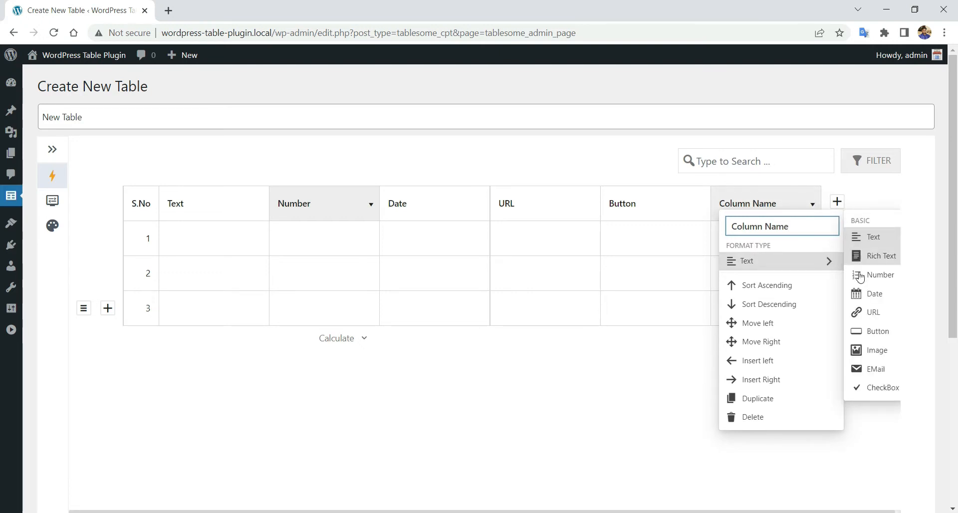
click(866, 372)
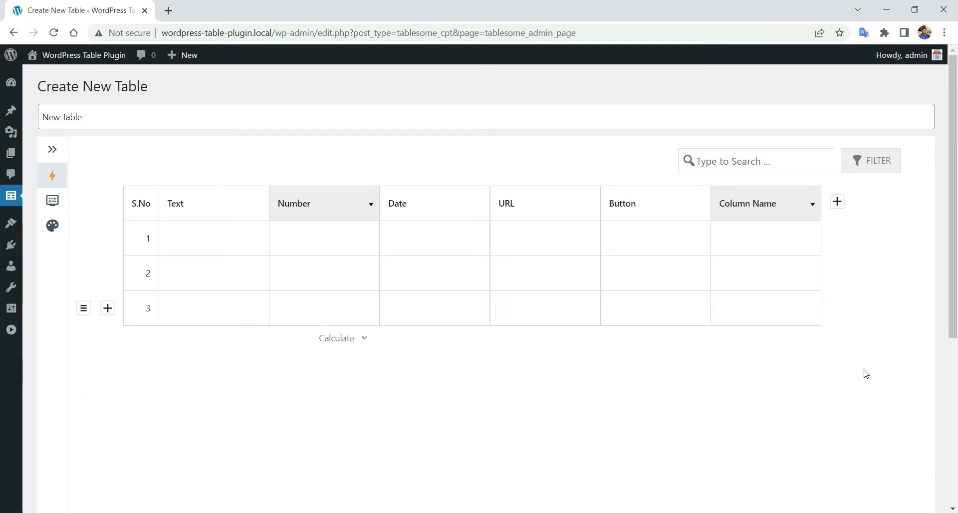
click(837, 202)
click(834, 206)
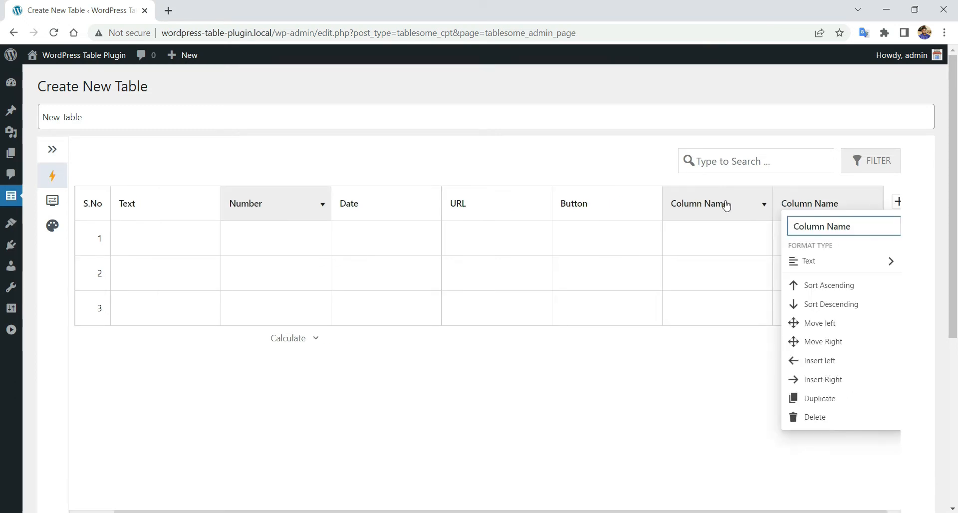
click(764, 204)
double_click(711, 229)
triple_click(715, 226)
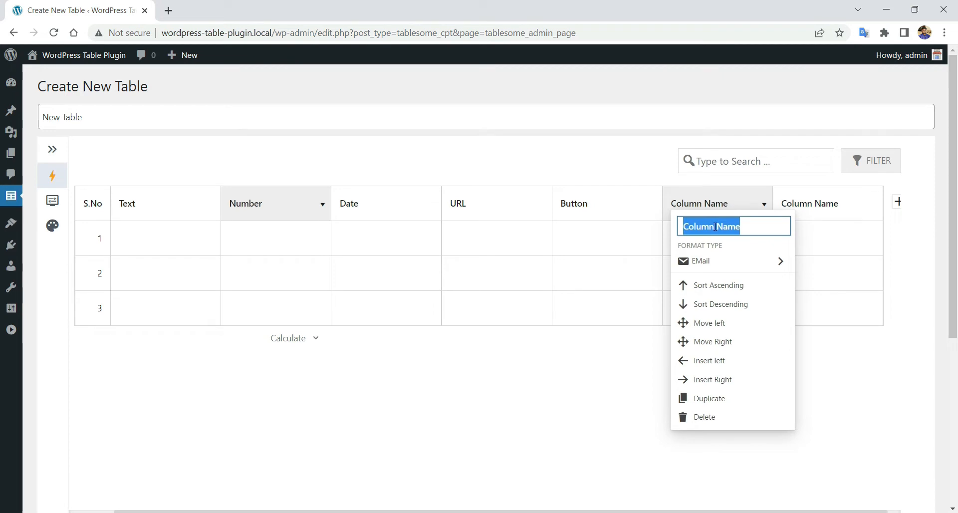
text(Email)
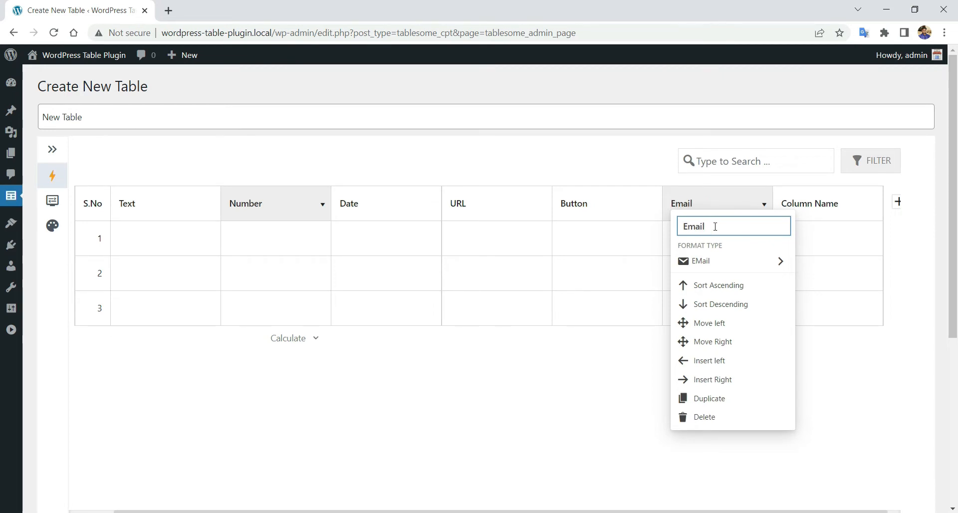
click(665, 371)
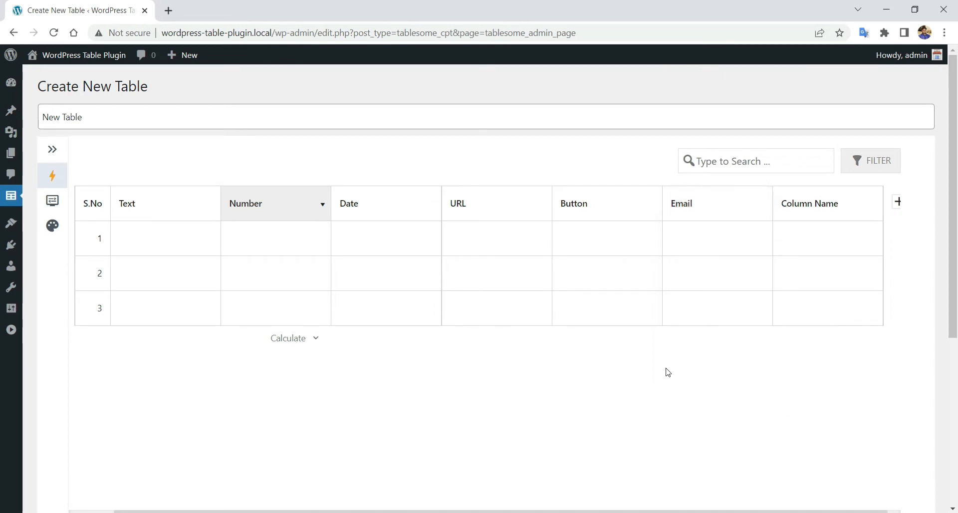
- Make the last column a CheckBox column named 'Check box'
click(811, 199)
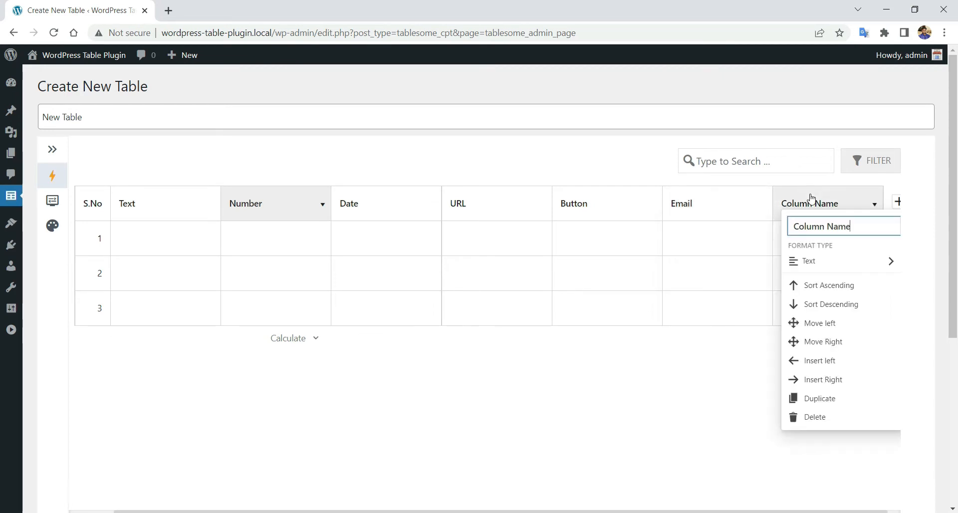
click(827, 262)
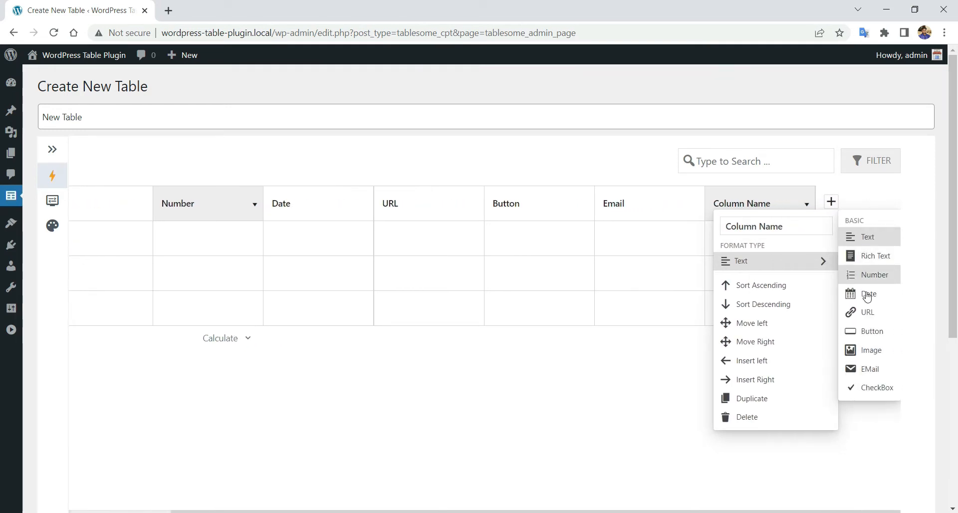
click(863, 388)
click(805, 207)
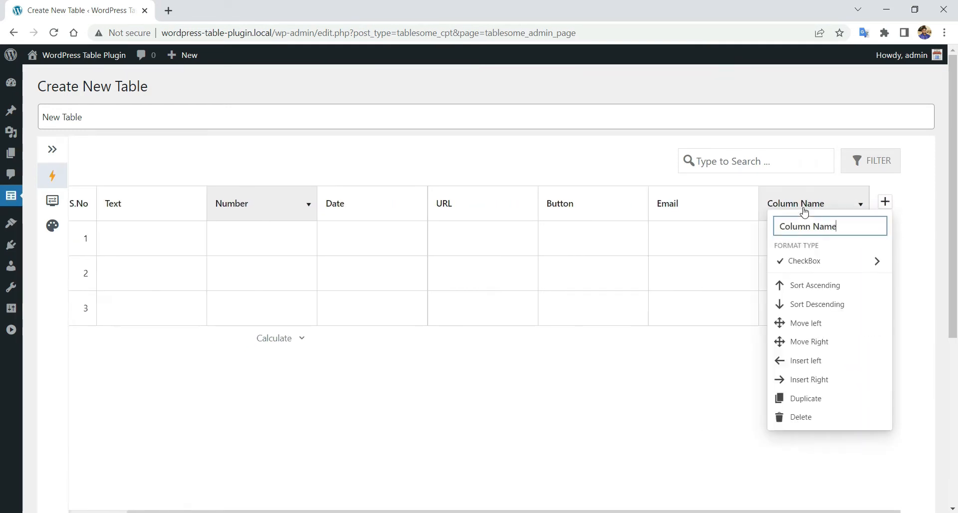
triple_click(808, 227)
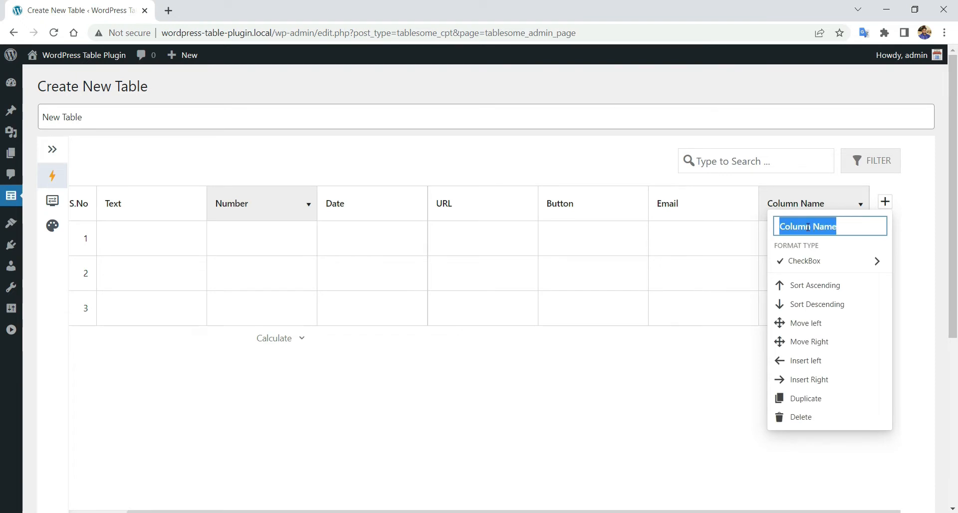
text(Check)
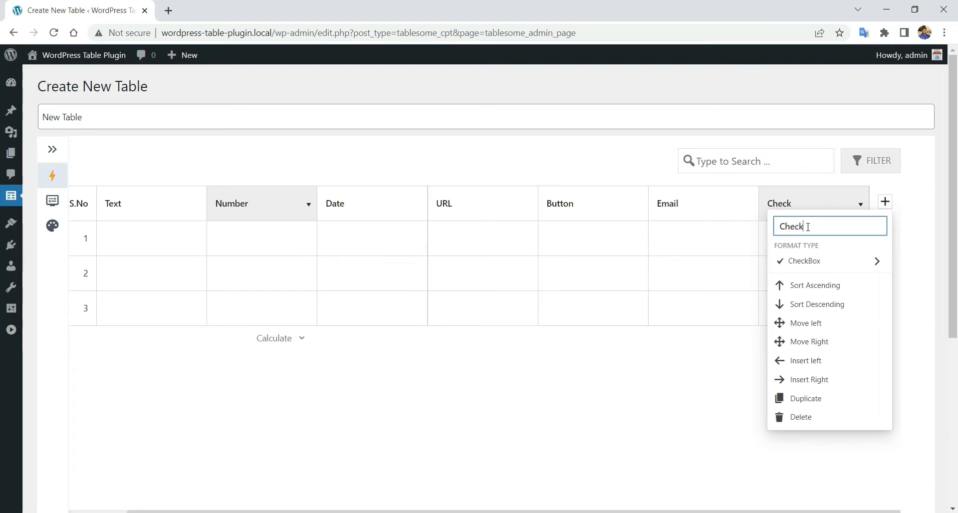
text( box)
click(717, 394)
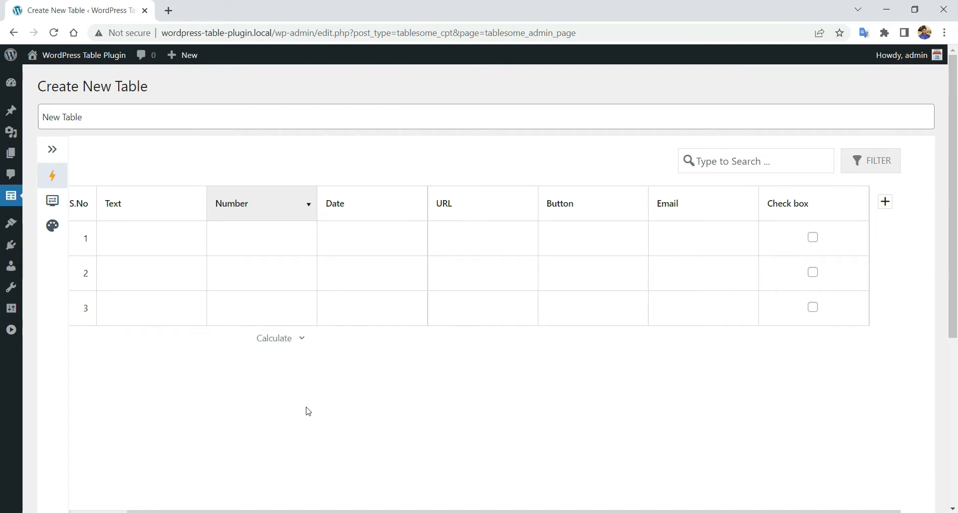
scroll(308, 411, left, 2)
click(212, 233)
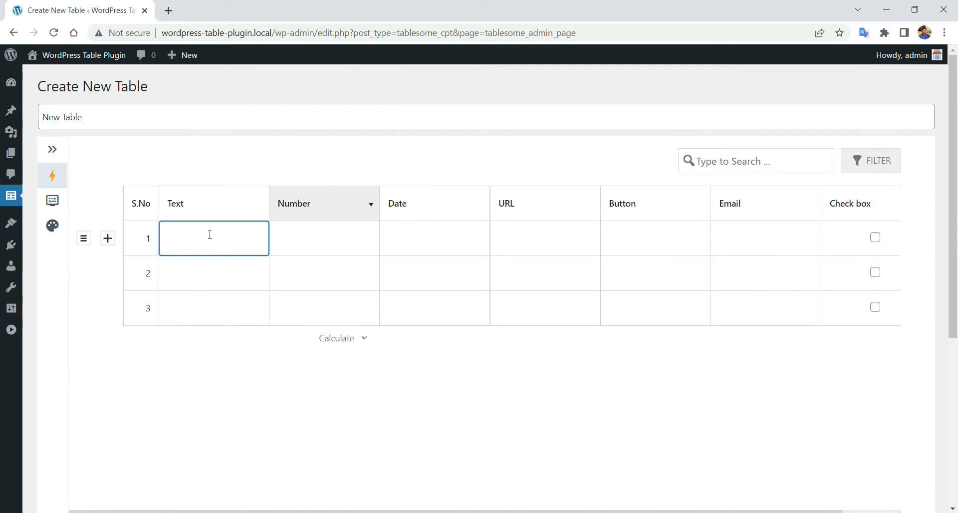
text(Hello!)
click(233, 277)
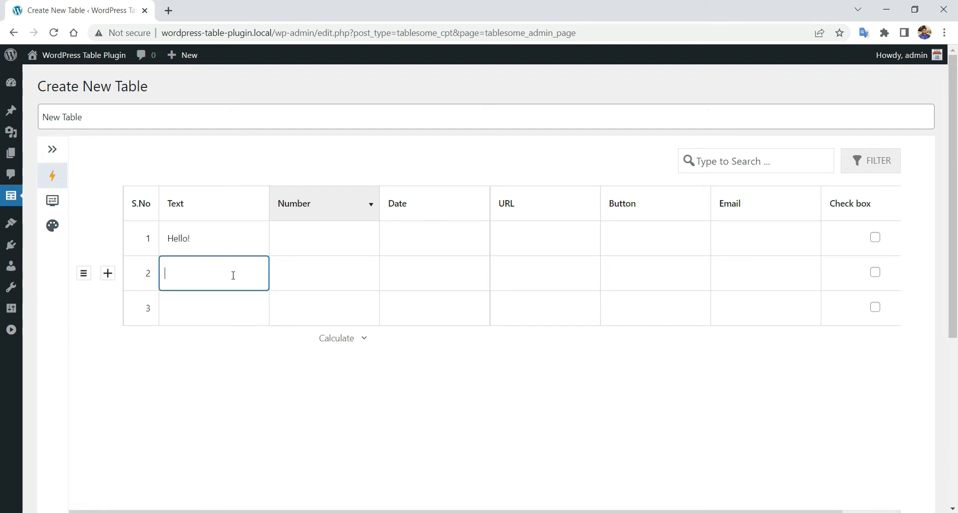
text(How are you!)
click(219, 312)
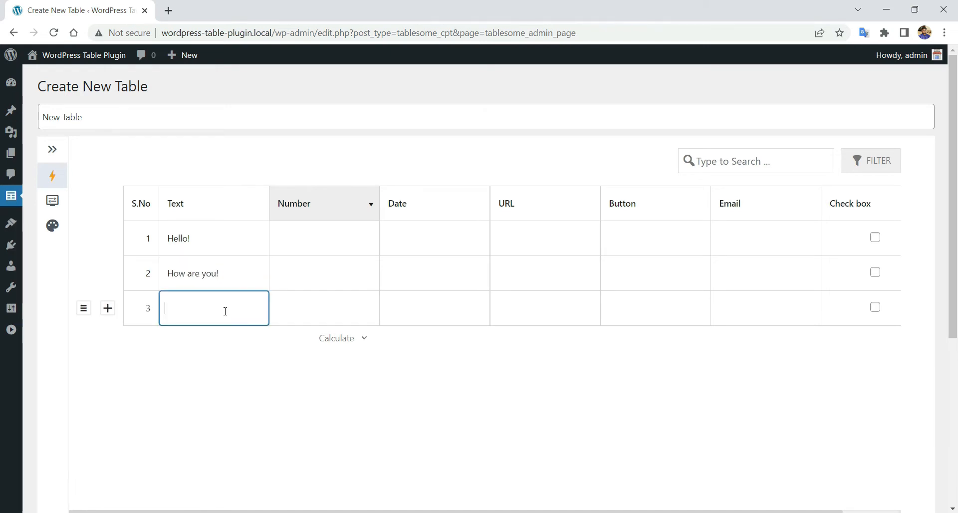
text(1223)
- Sort the Text column descending then ascending, and move it past Number and back
click(208, 202)
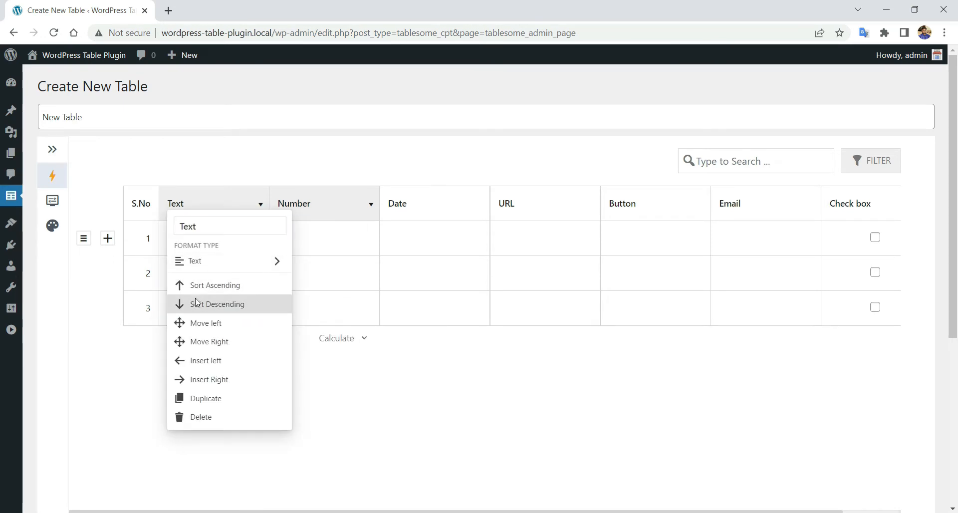
click(198, 304)
click(217, 212)
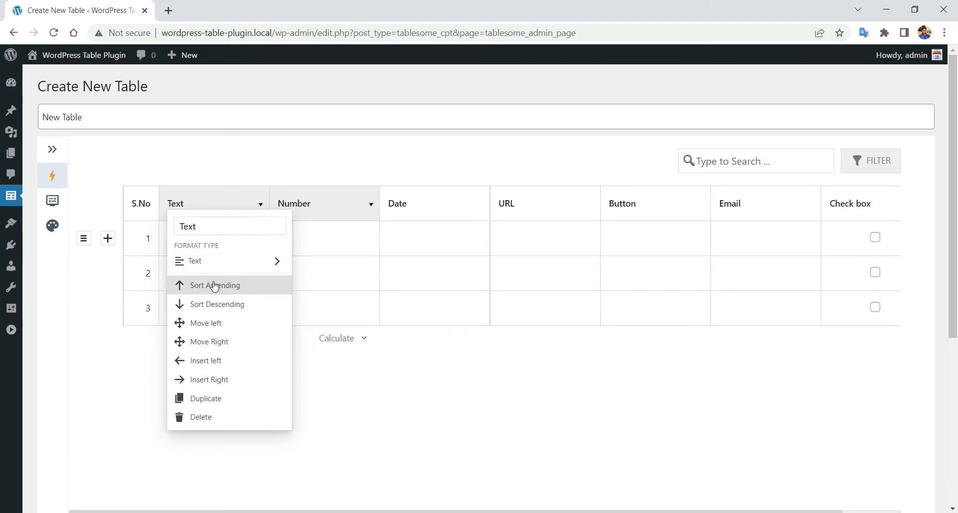
click(212, 283)
click(221, 215)
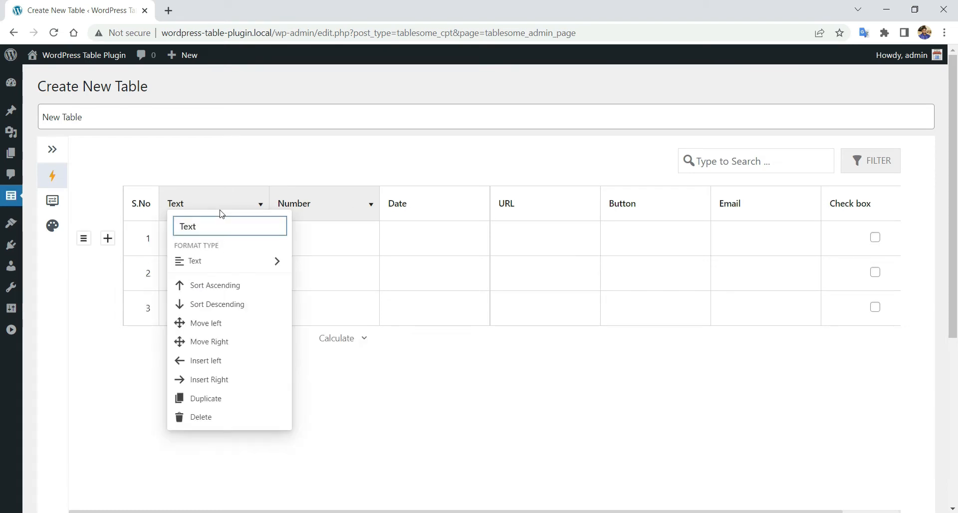
click(202, 324)
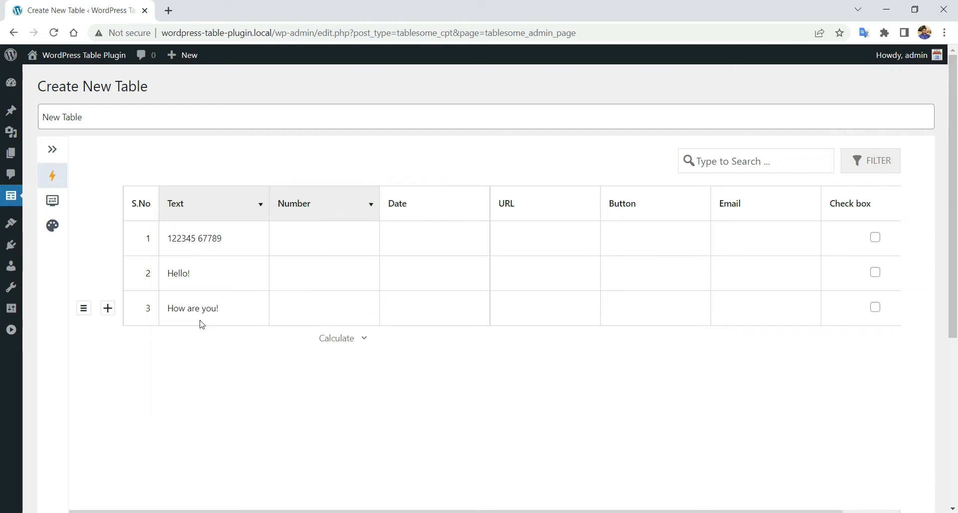
click(218, 212)
click(225, 344)
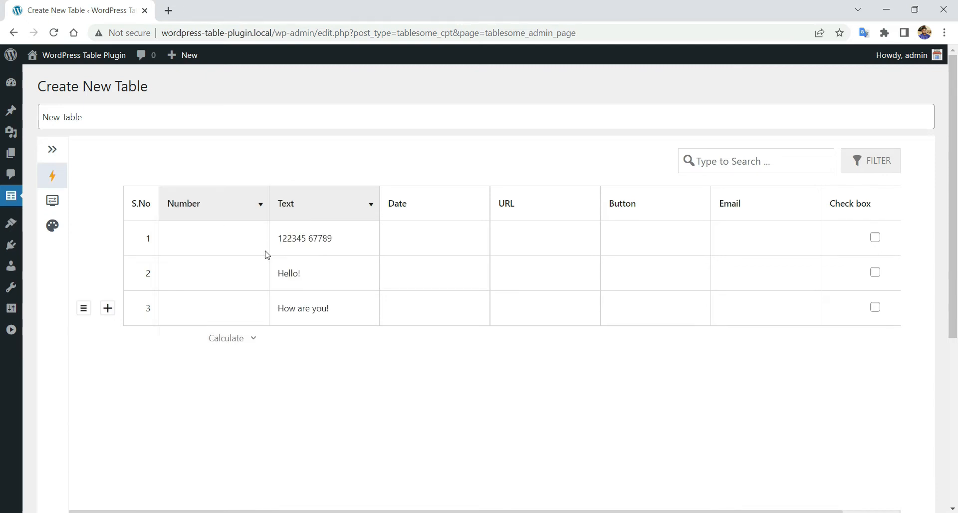
click(308, 213)
click(331, 323)
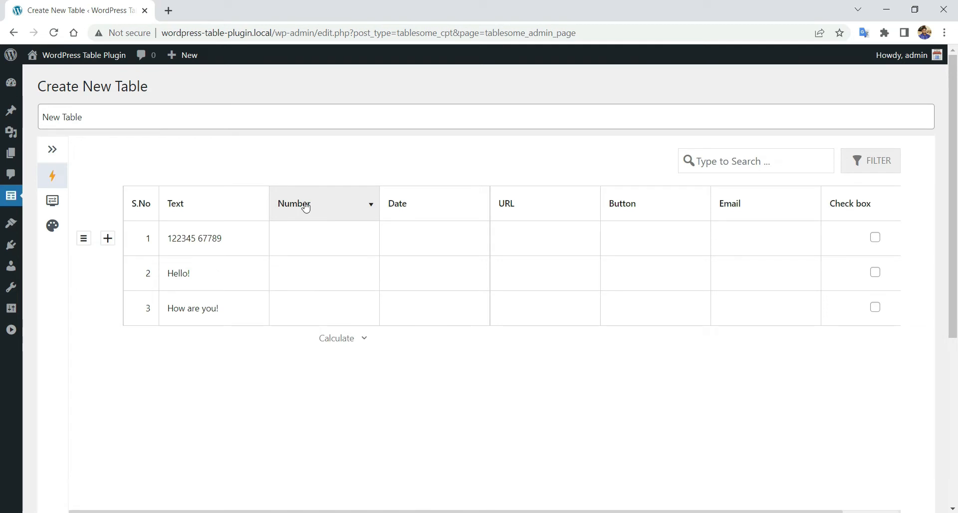
click(221, 210)
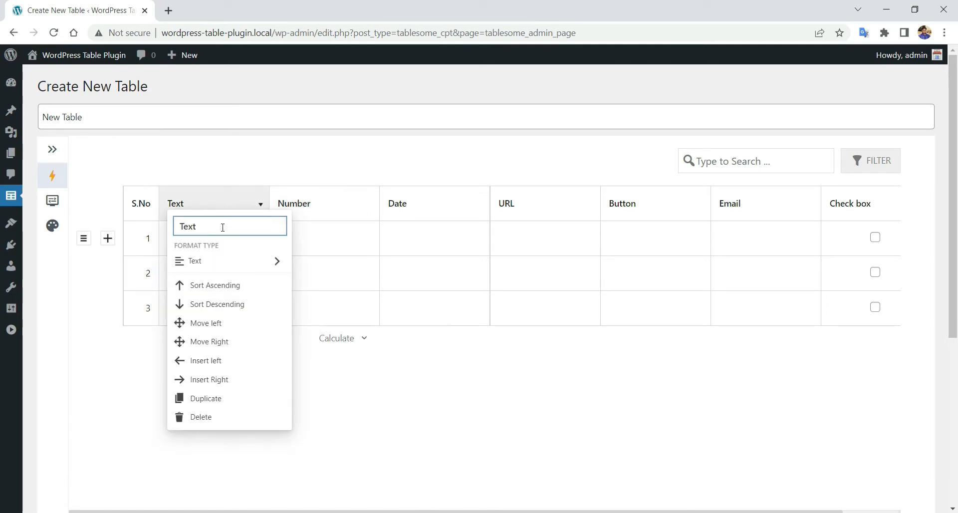
click(329, 214)
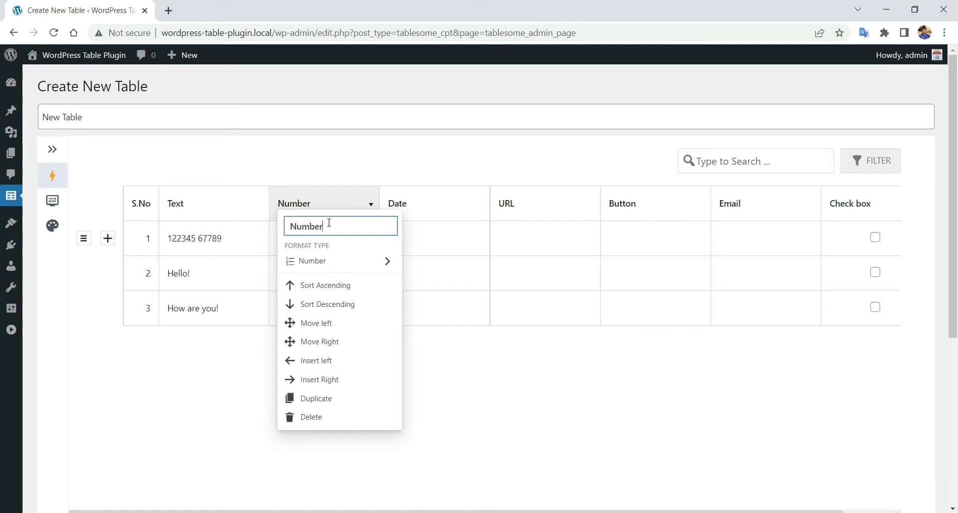
- Enter 12, 34 and 56.9 into the three Number cells
click(262, 245)
click(312, 213)
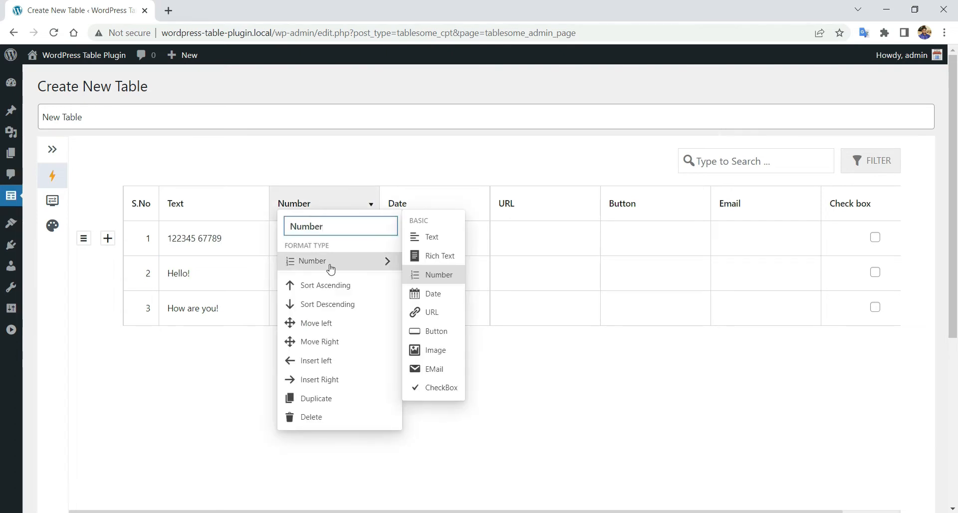
click(259, 256)
click(315, 241)
text(12)
click(306, 269)
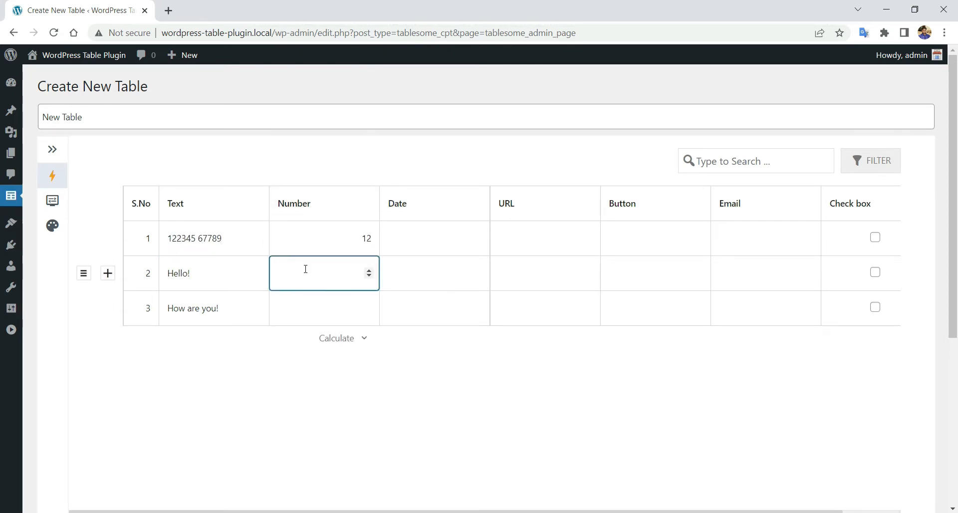
click(313, 309)
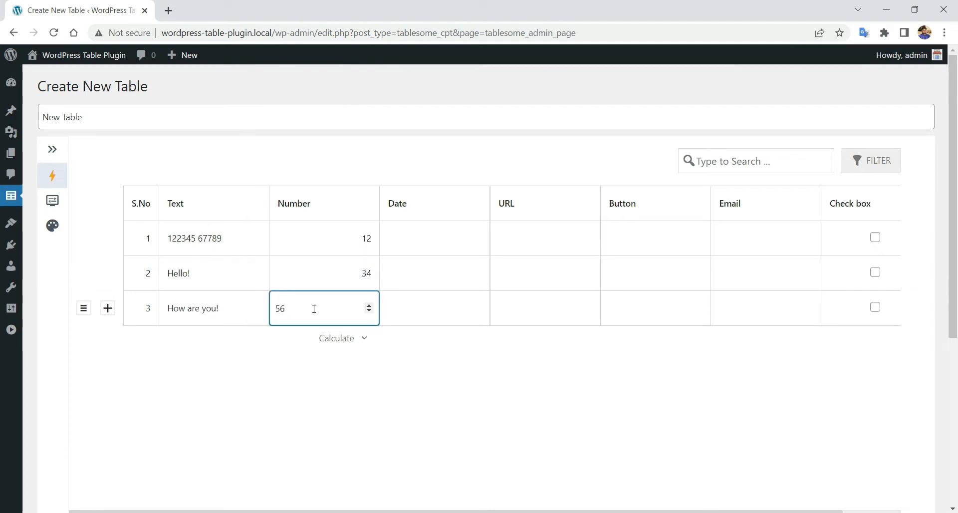
text(56.90)
click(438, 399)
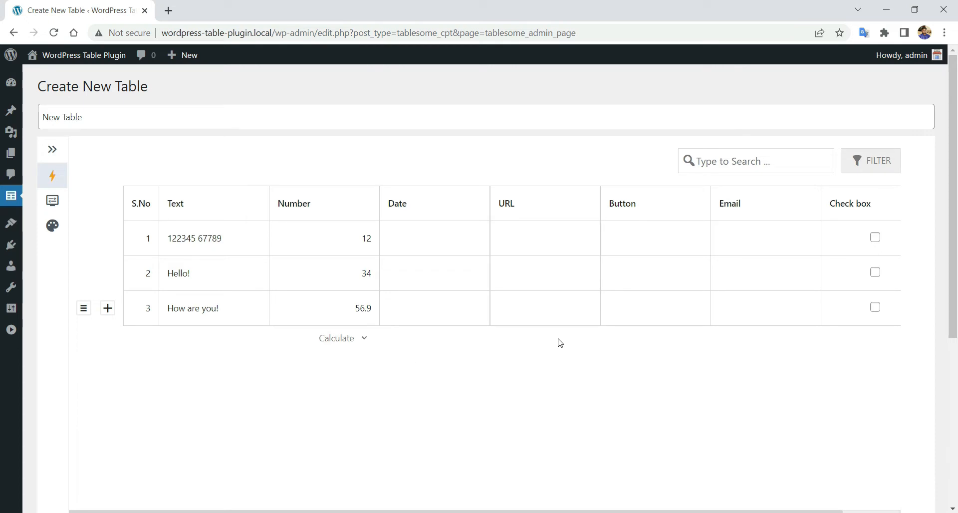
- Insert a blank column and a duplicate of Number, then delete both extra columns
click(342, 209)
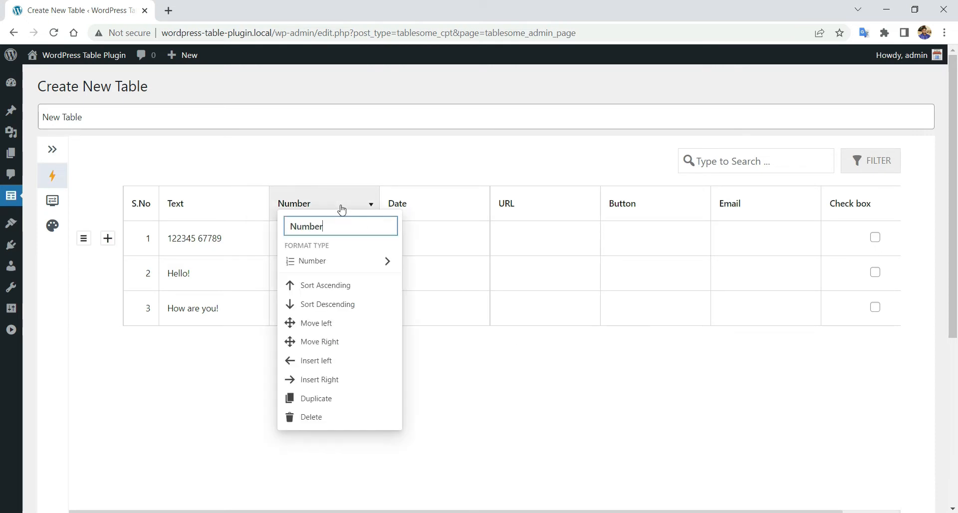
click(354, 362)
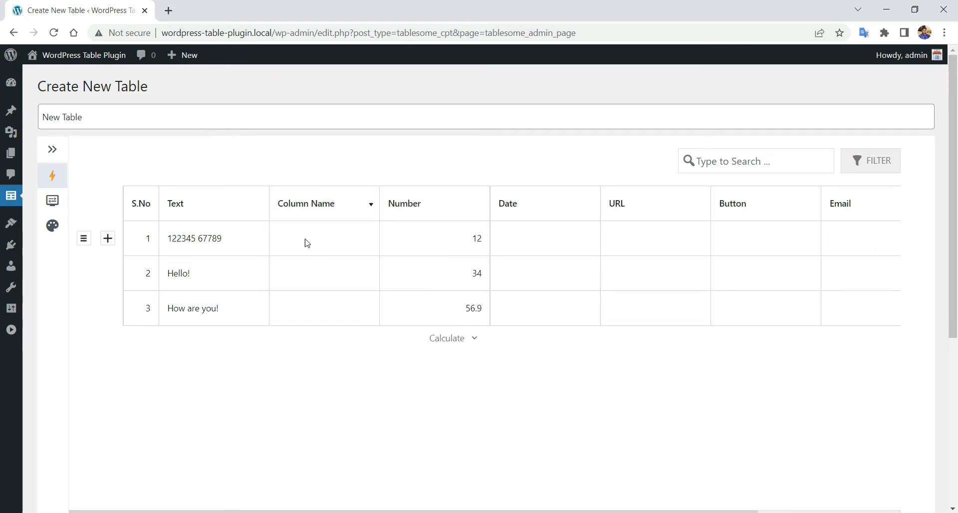
click(315, 205)
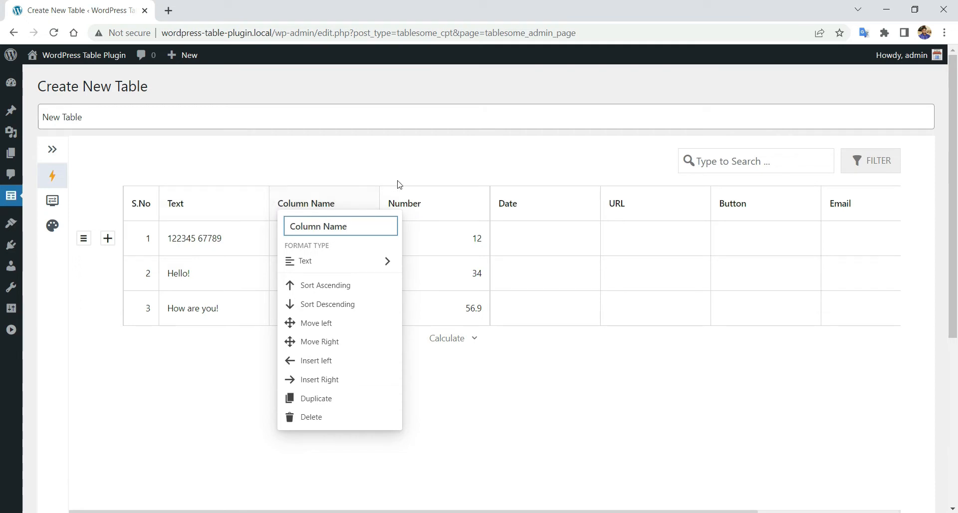
click(425, 200)
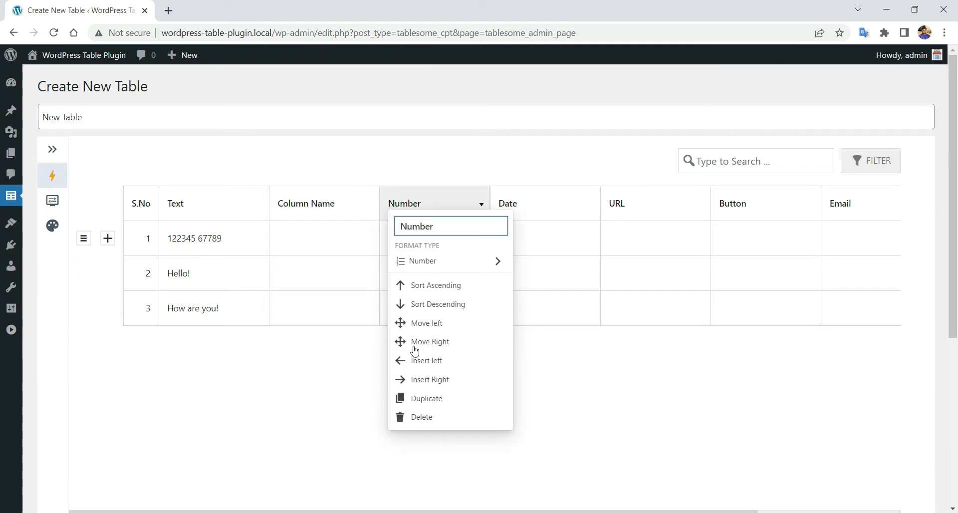
click(420, 397)
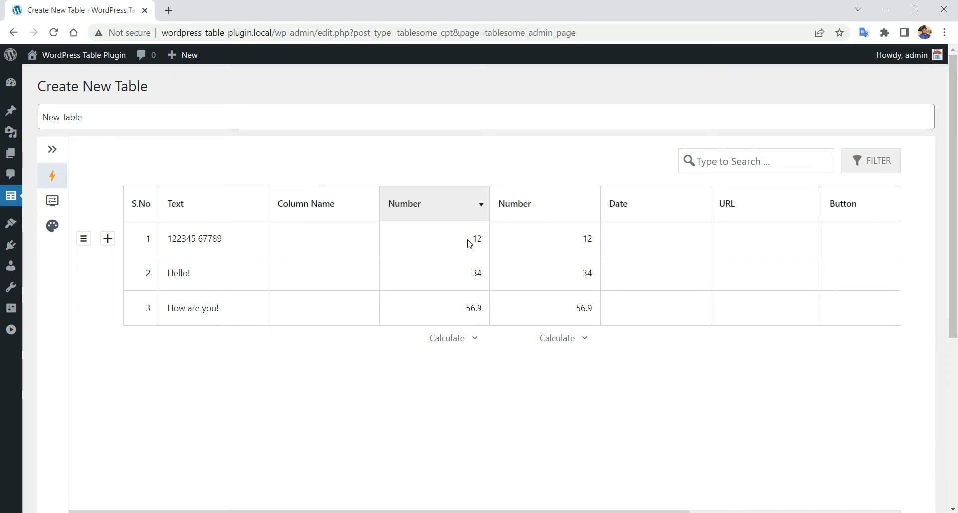
click(345, 208)
click(344, 418)
click(543, 101)
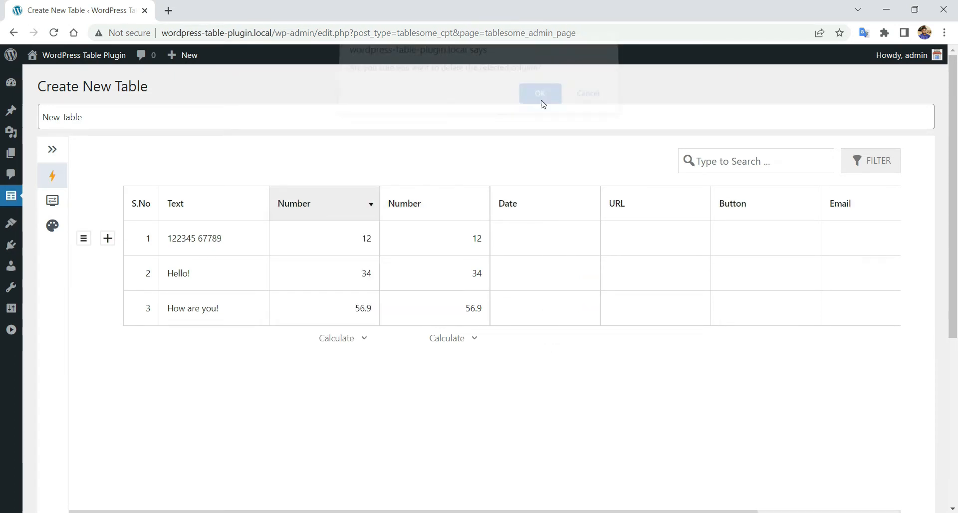
click(426, 205)
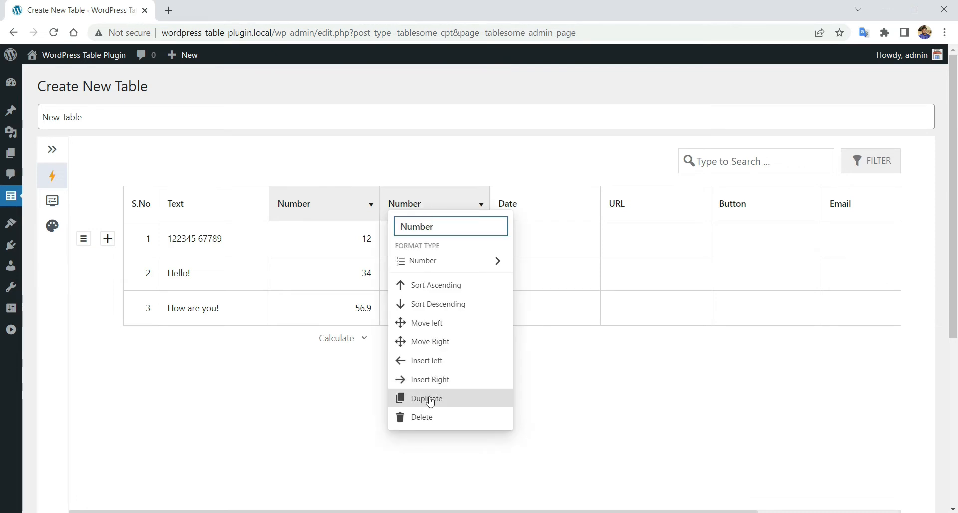
click(430, 418)
click(536, 103)
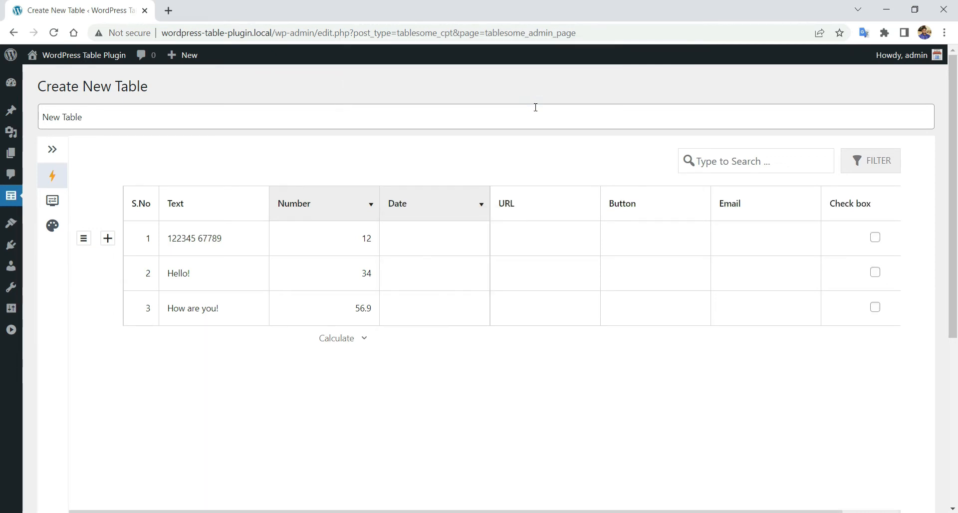
click(334, 342)
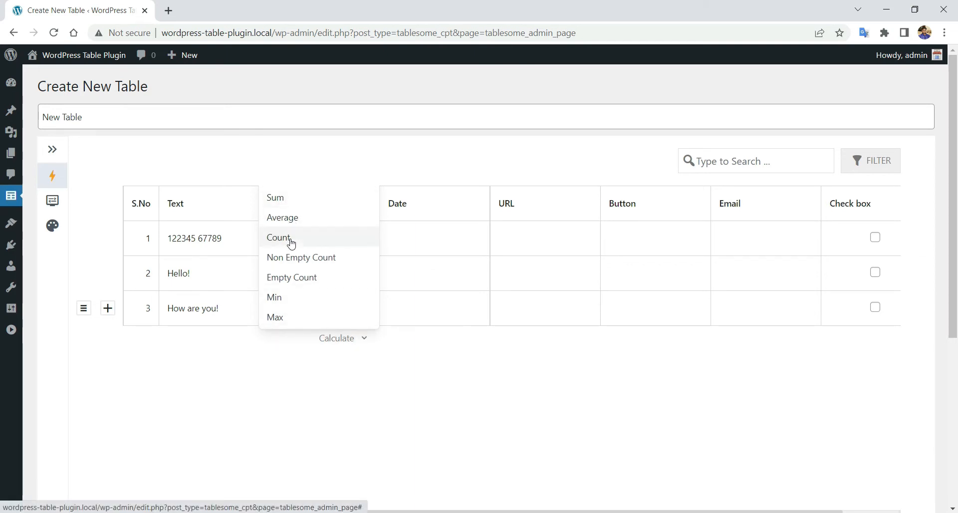
- Cycle the Number footer through Sum, Average, Count, Non Empty Count, Empty Count and Min, ending on Max 56.9
click(321, 206)
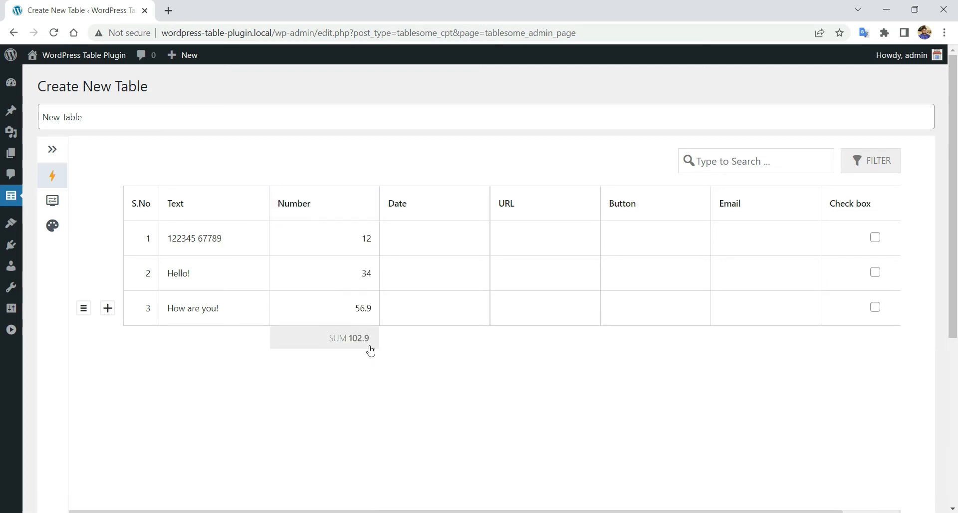
click(370, 347)
click(329, 218)
click(372, 337)
click(330, 243)
click(361, 337)
click(338, 257)
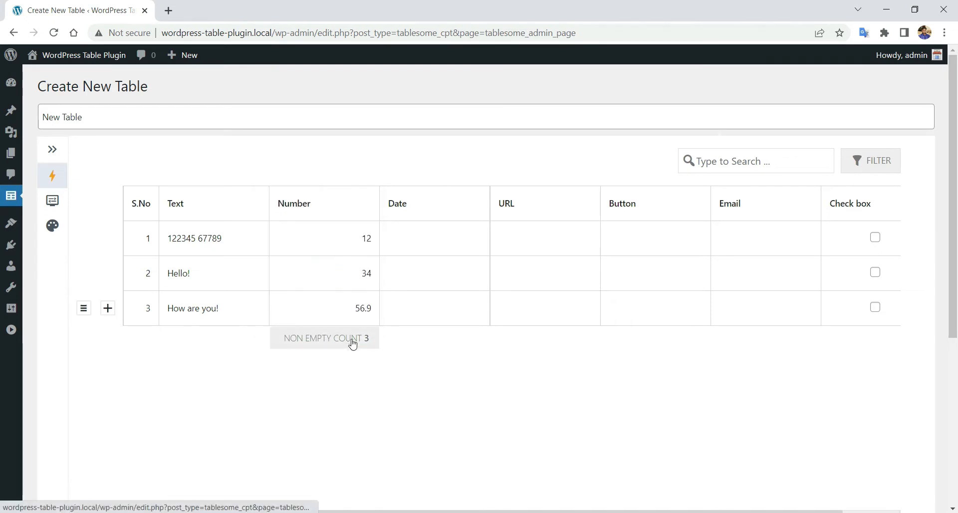
click(353, 345)
click(334, 278)
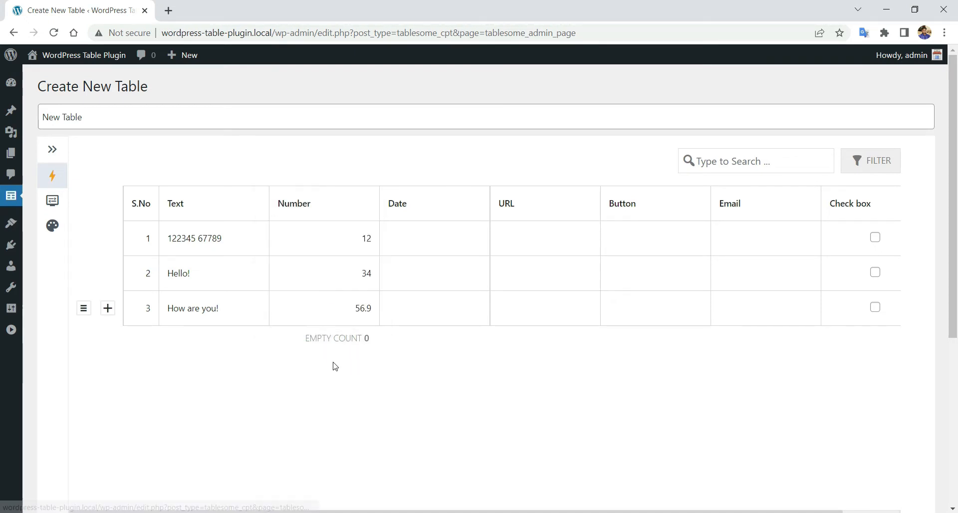
click(340, 342)
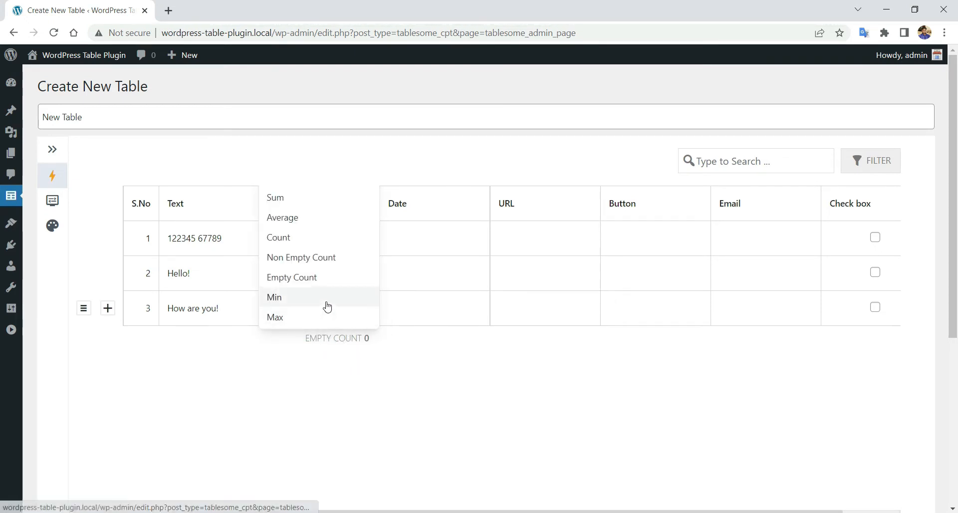
click(327, 302)
click(359, 344)
click(337, 320)
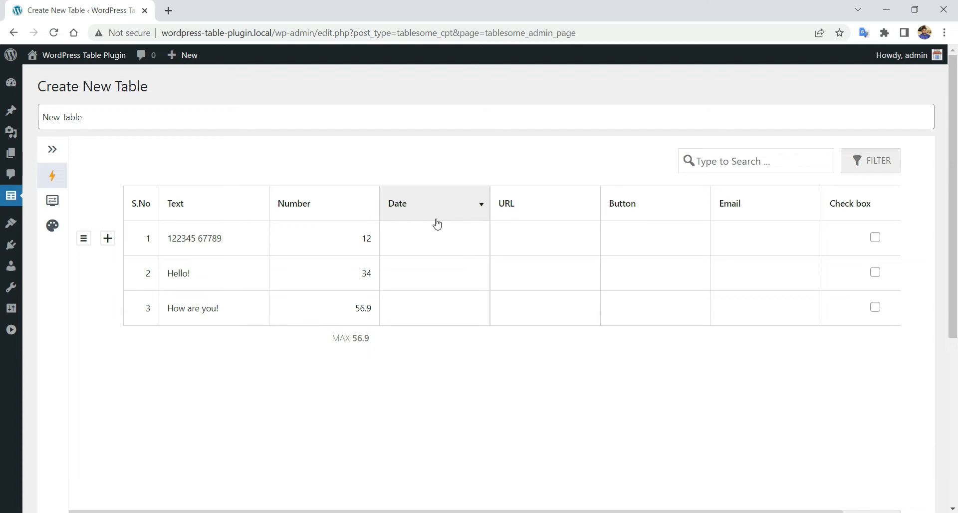
- Set the Date column to WP Default format and pick January 6, 2021 for row 1
click(416, 206)
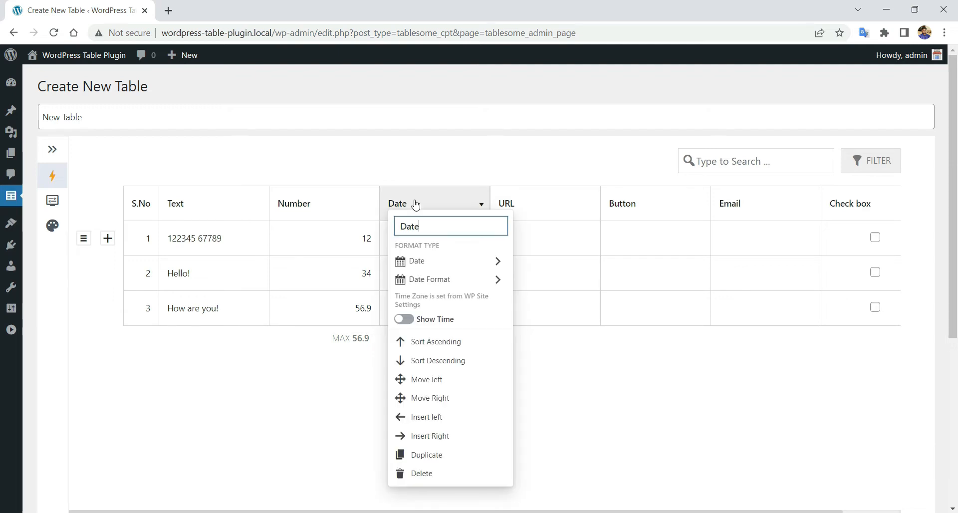
mouse_move(419, 280)
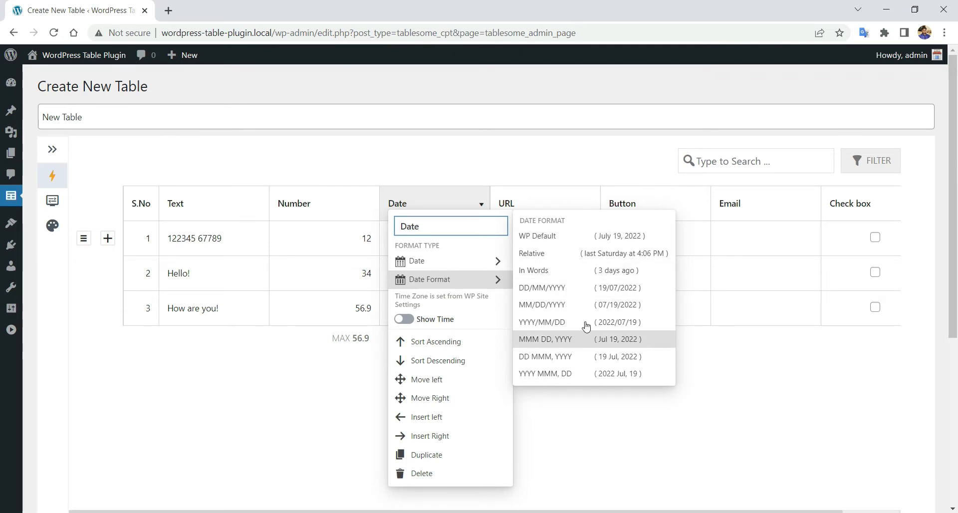
click(621, 241)
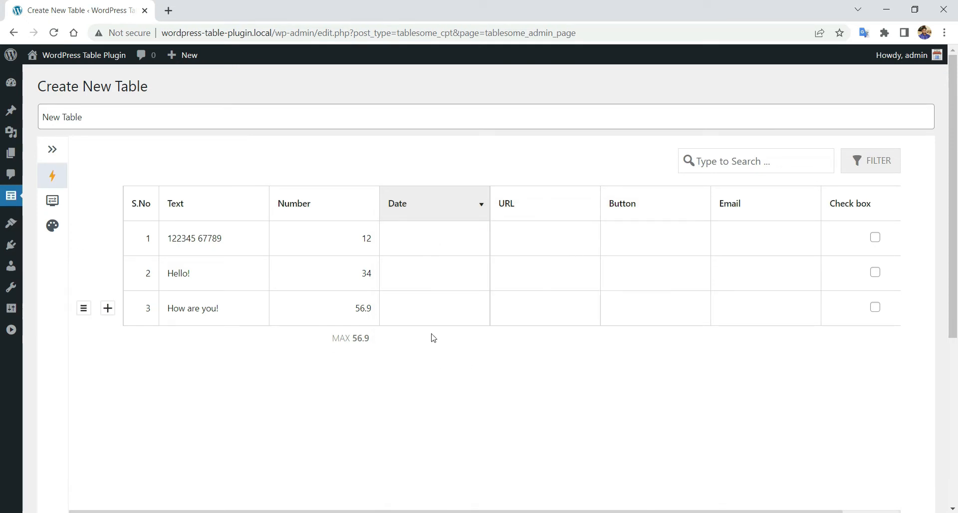
click(416, 240)
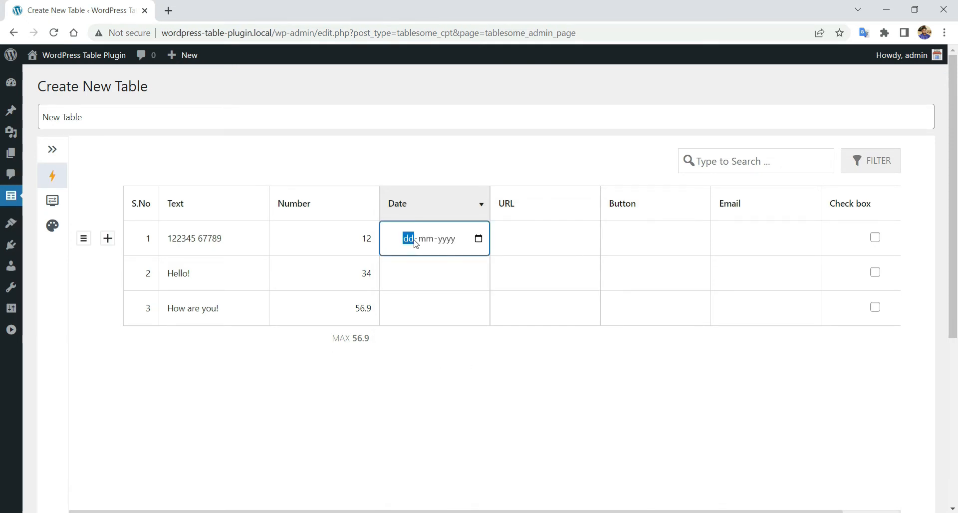
click(479, 239)
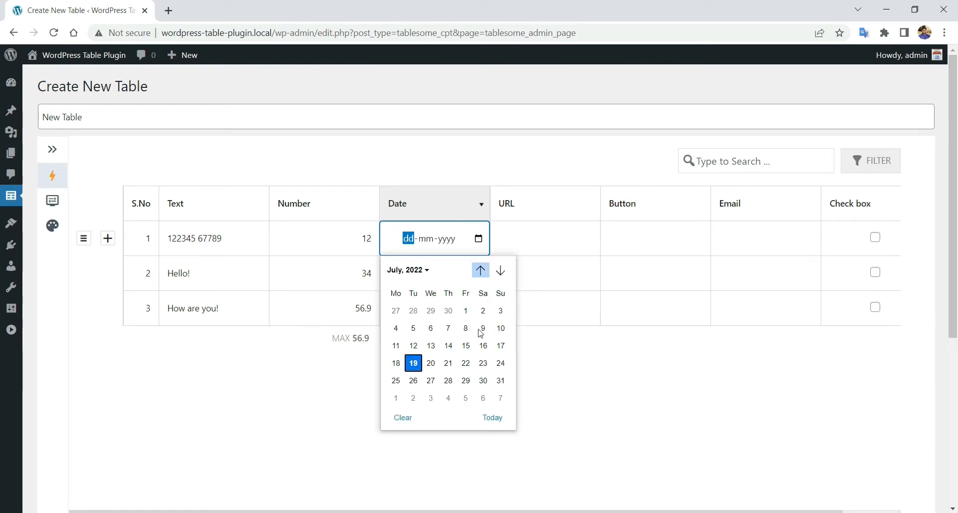
click(480, 271)
click(481, 271)
click(481, 271)
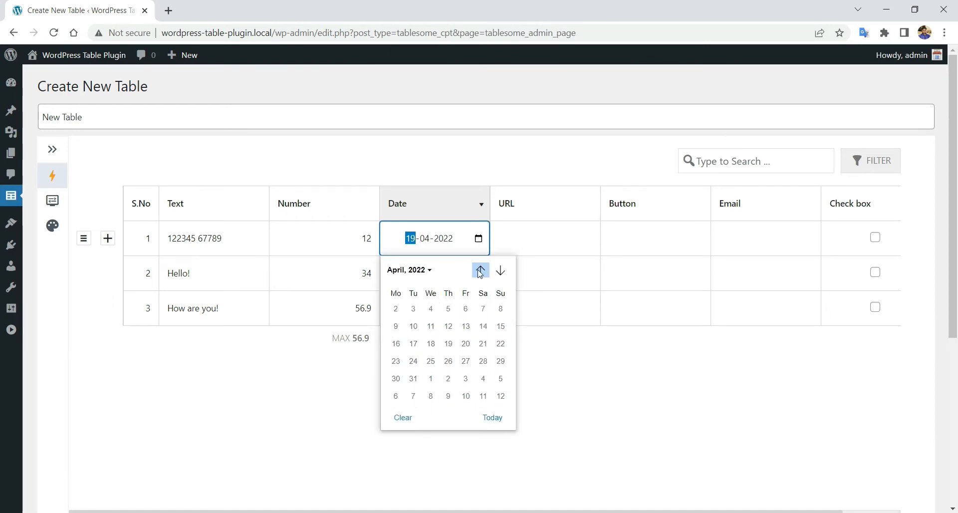
click(422, 273)
scroll(435, 339, up, 2)
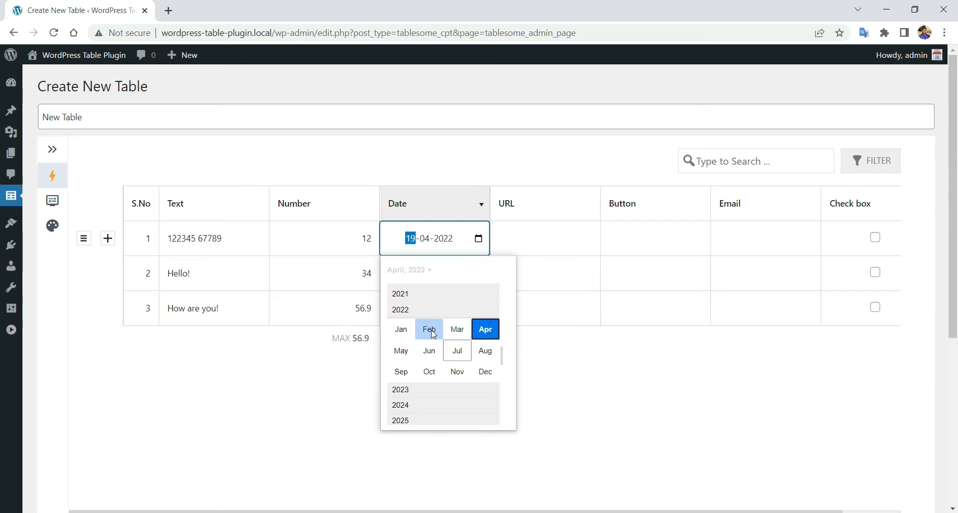
click(426, 306)
click(402, 310)
click(433, 327)
click(546, 407)
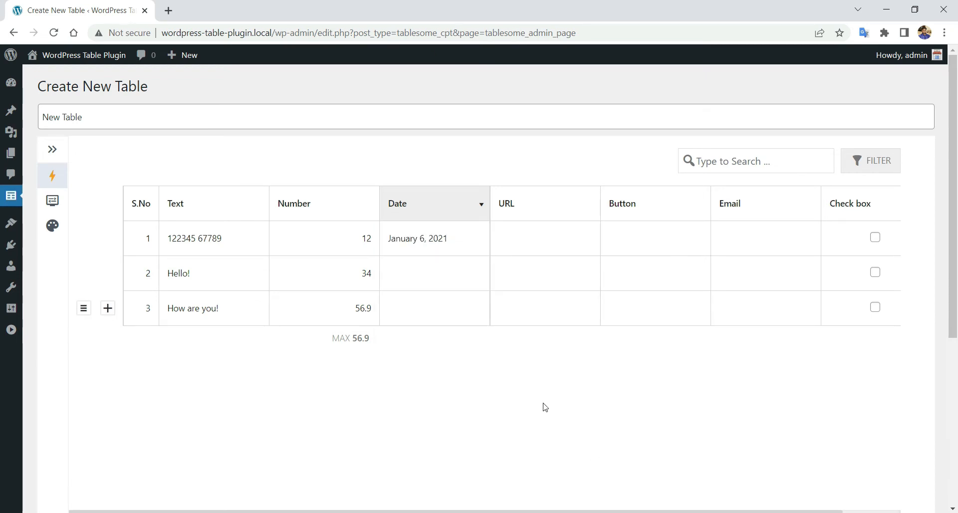
- Enter February 12, 2002 in row 2 and July 1, 2022 in row 3
click(424, 277)
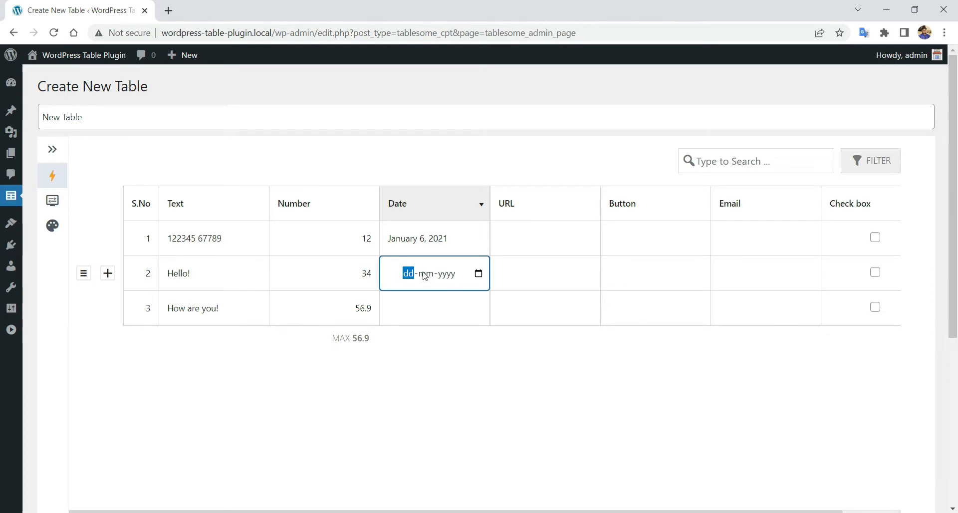
text(12-02-yyyy)
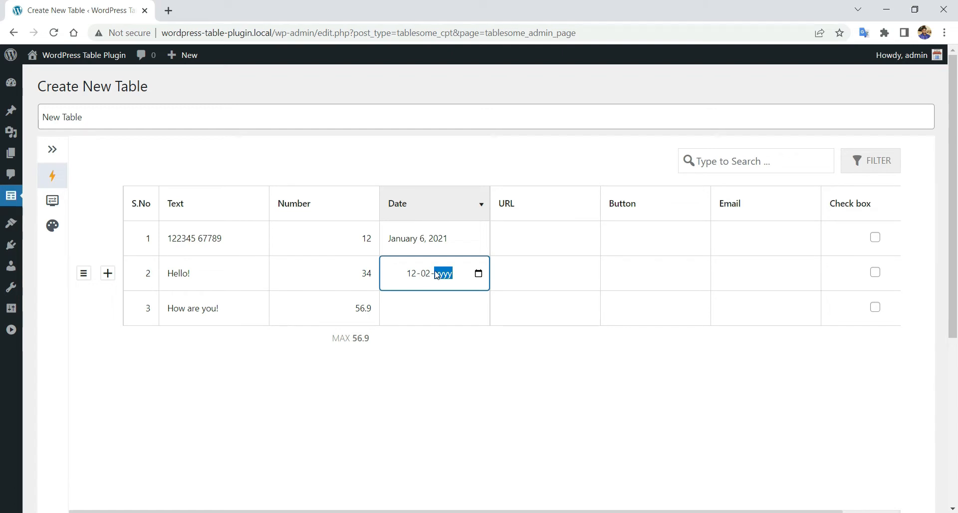
text(2002)
click(439, 321)
click(460, 387)
click(457, 308)
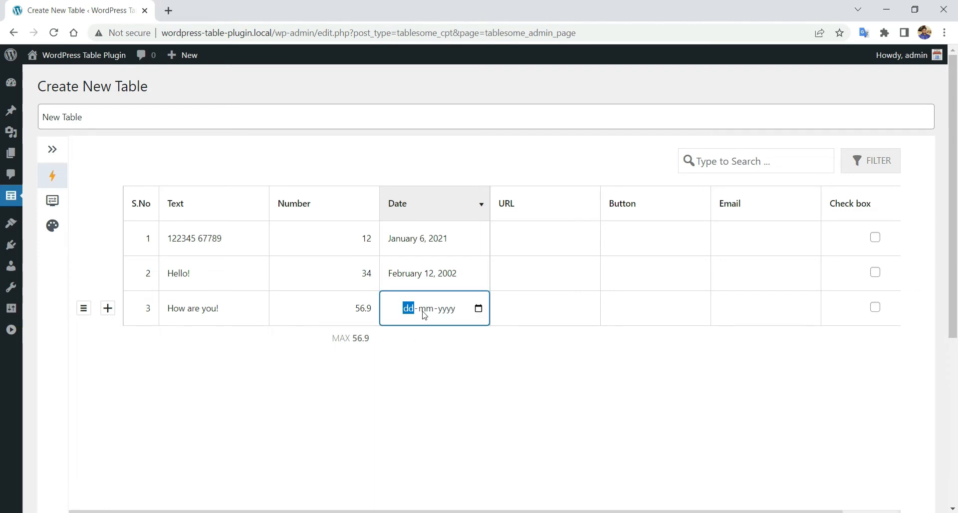
click(478, 308)
click(466, 383)
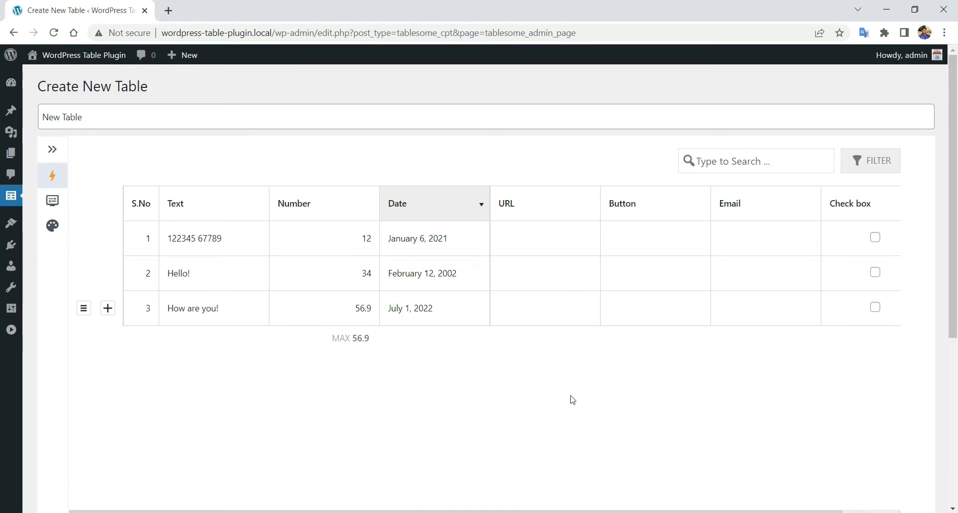
- Duplicate the Date column
click(437, 206)
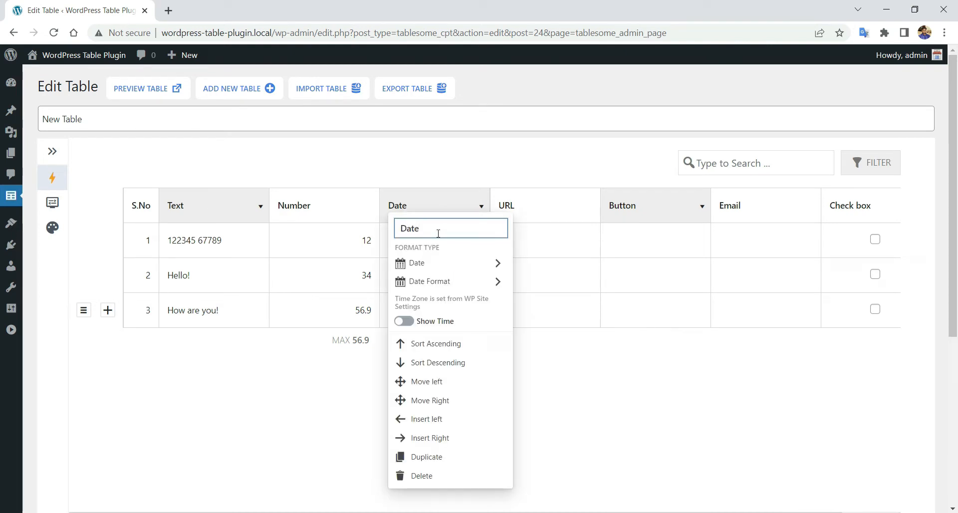
click(436, 456)
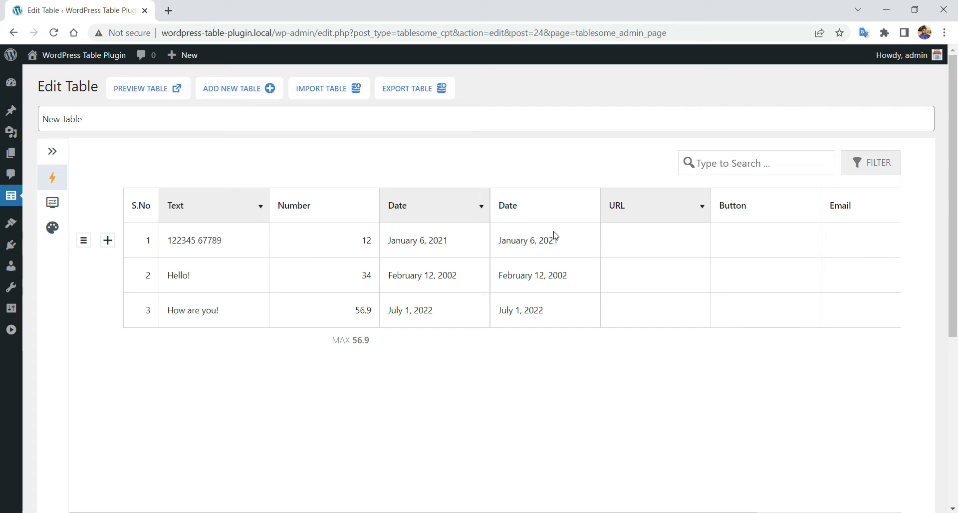
click(572, 216)
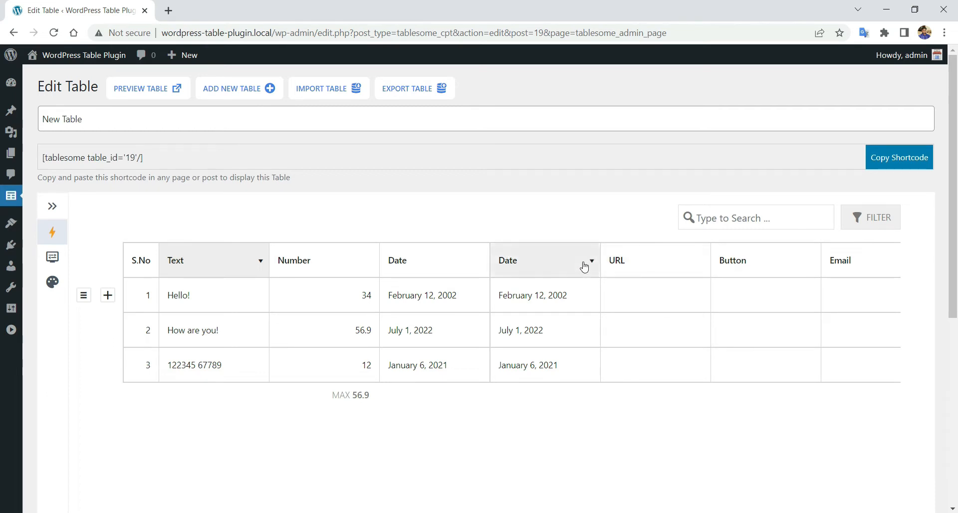
click(625, 263)
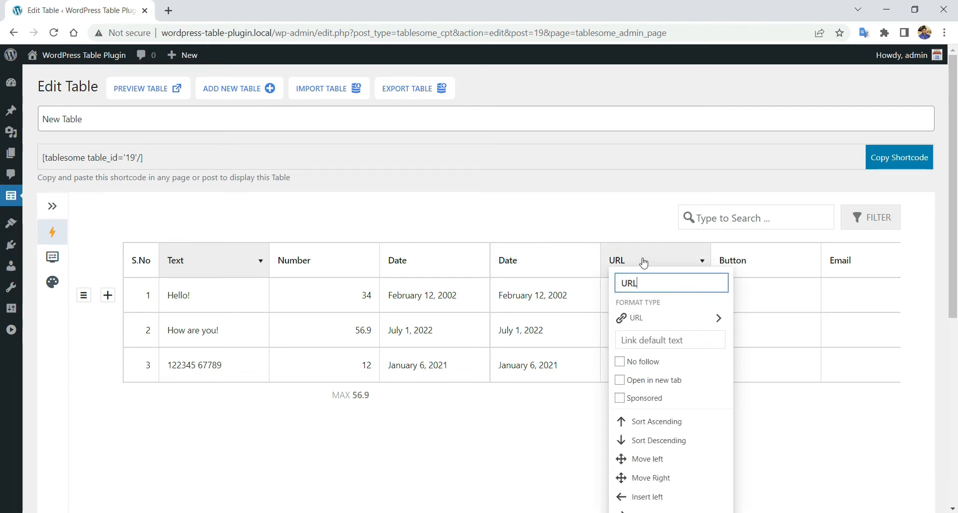
- Make the URL column's links nofollow, new-tab and sponsored, with default text 'Buy Now'
scroll(649, 250, down, 2)
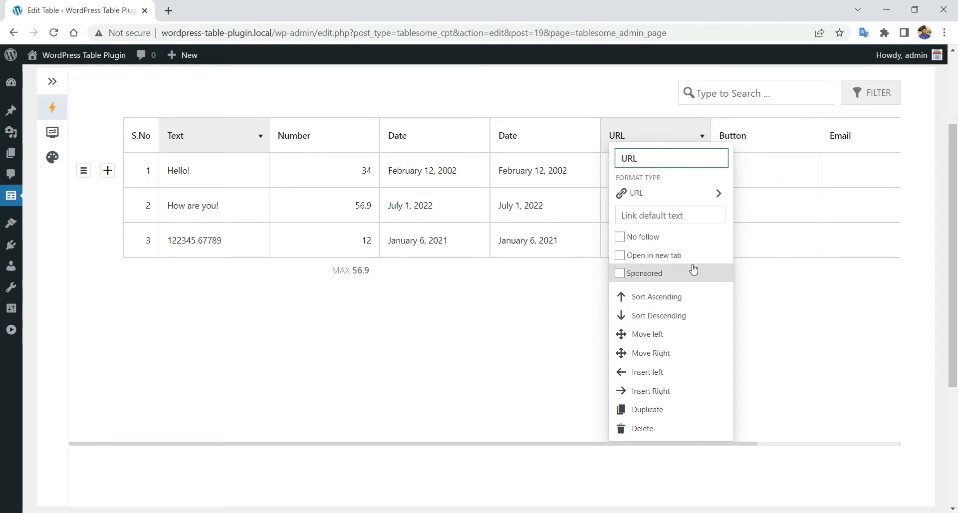
click(621, 238)
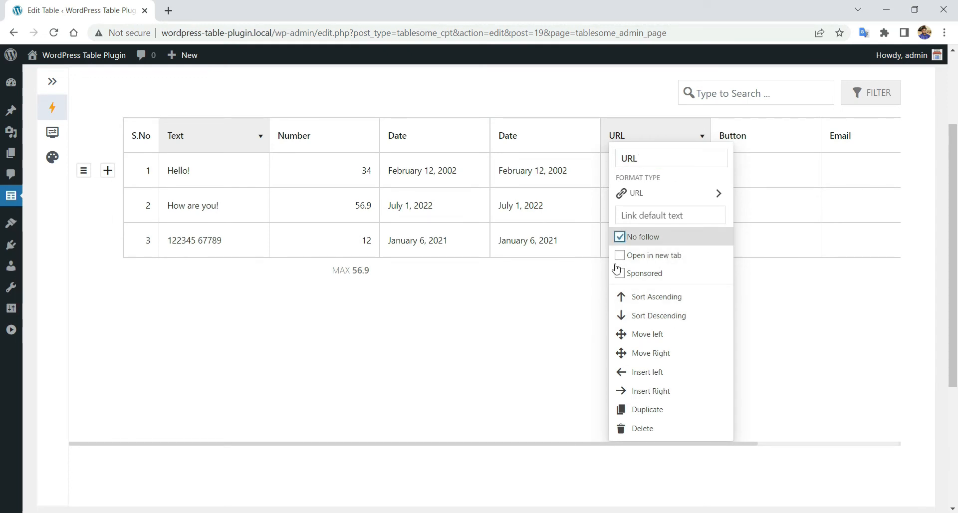
click(620, 255)
click(621, 274)
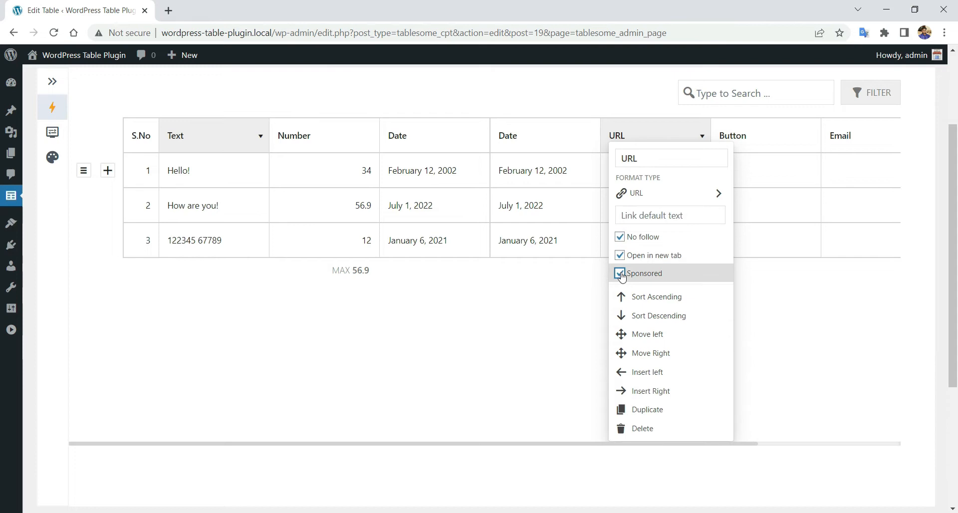
click(685, 215)
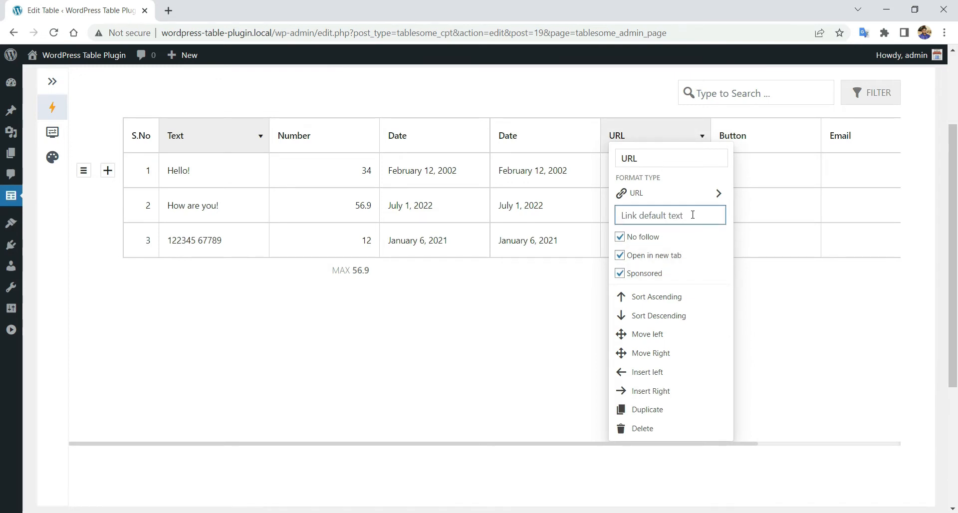
text(Buy Now)
click(788, 280)
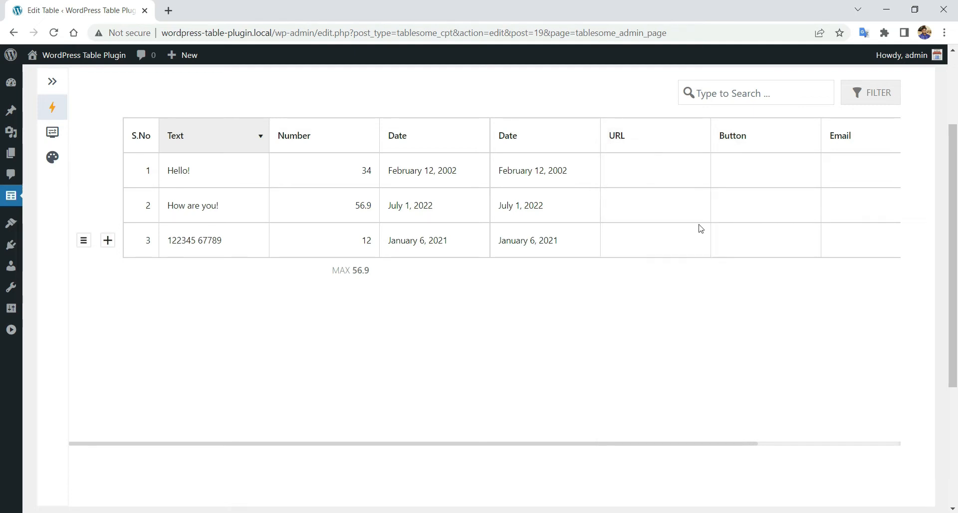
click(679, 138)
click(786, 285)
- Paste the site address as the link in the URL cells of rows 1, 2 and 3
click(646, 183)
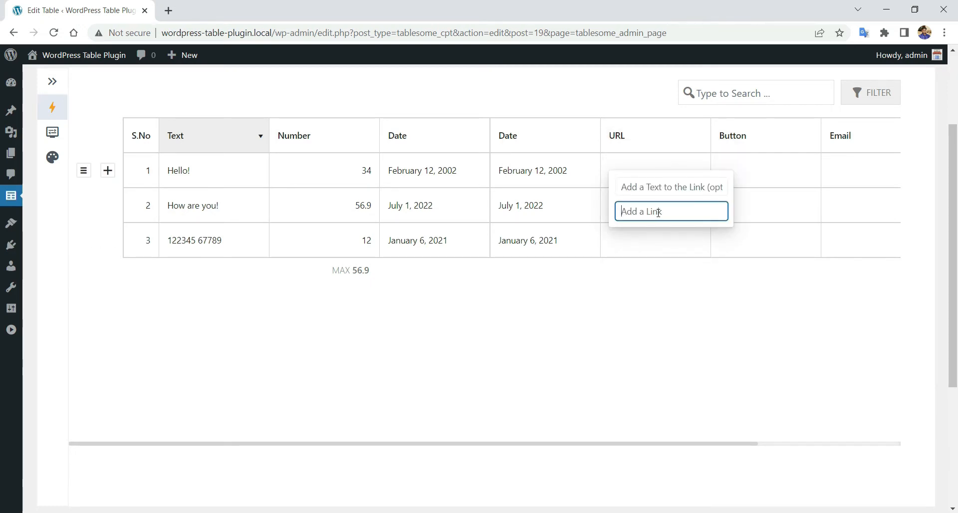
drag(274, 33, 114, 20)
key(ctrl+c)
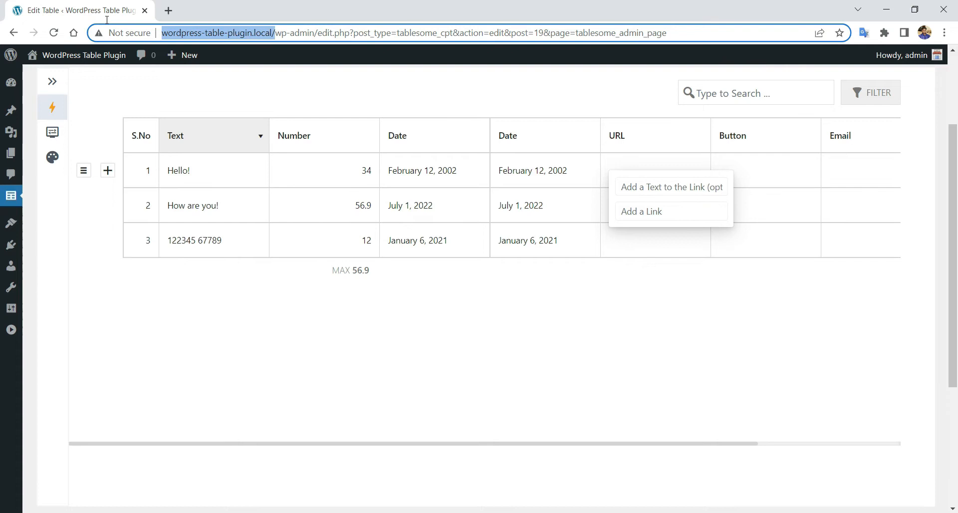
click(644, 211)
key(ctrl+v)
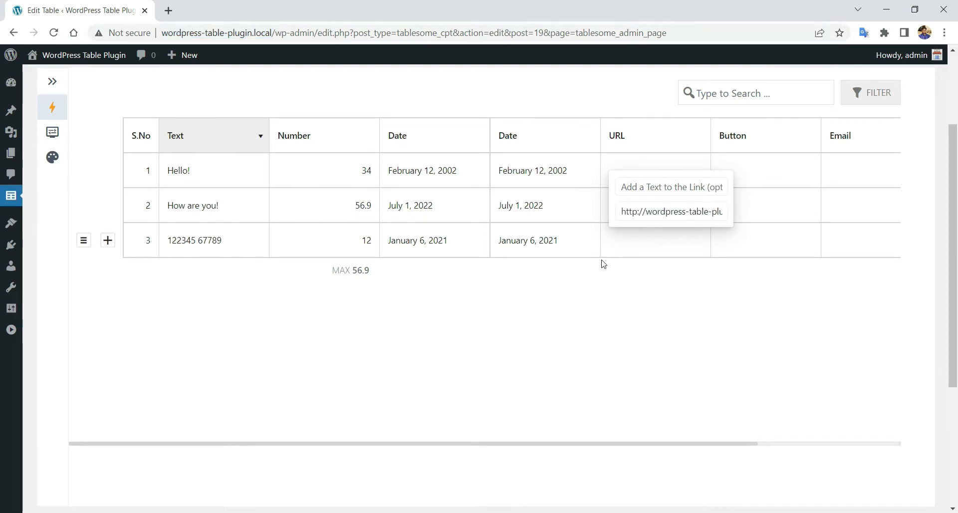
click(630, 205)
key(ctrl+v)
click(643, 240)
key(ctrl+v)
click(550, 311)
- Change row 1's link text to 'Buy Later'
click(662, 169)
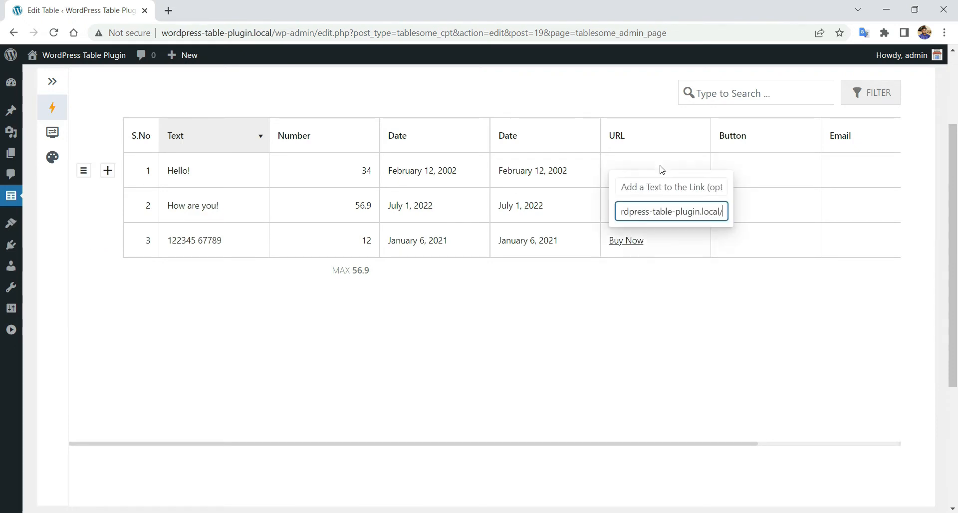
click(664, 187)
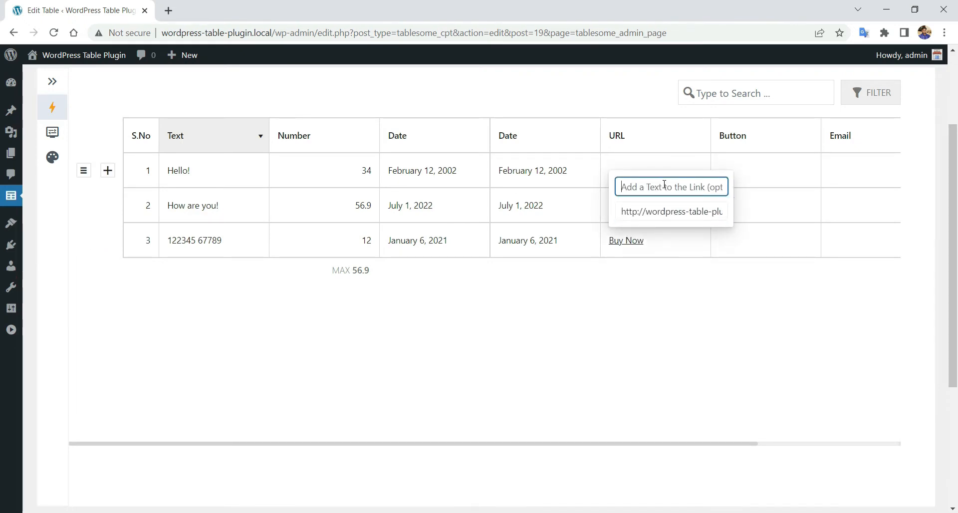
text(Buy Later)
click(680, 297)
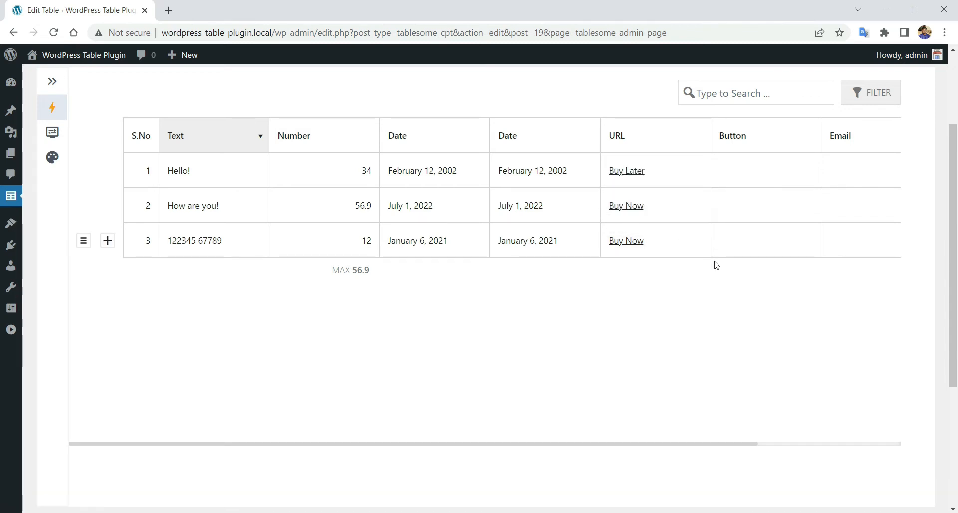
- Scroll the table sideways to reveal the Button, Email and Check box columns
scroll(739, 349, up, 3)
scroll(761, 310, down, 3)
drag(689, 452, 899, 447)
scroll(802, 353, up, 3)
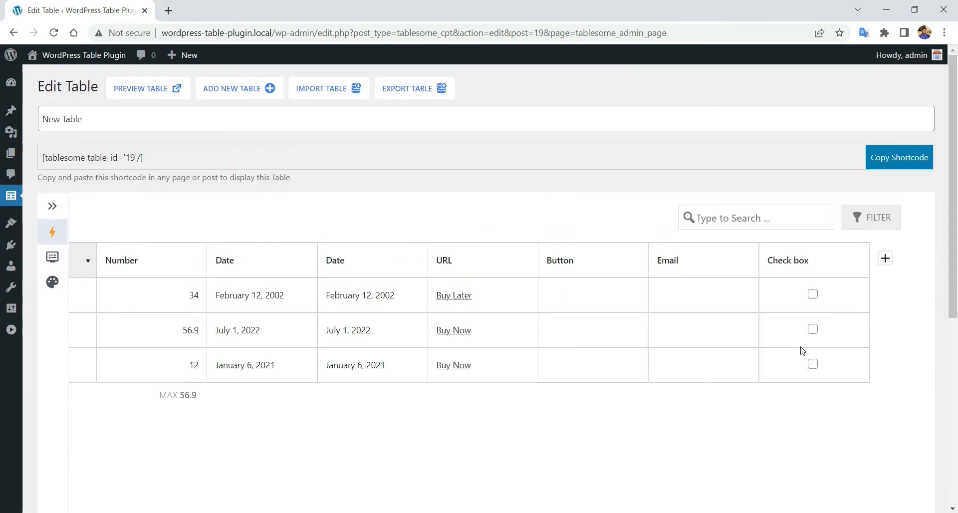
- Set the Button column's default button label to 'Buy Now'
click(589, 271)
click(587, 318)
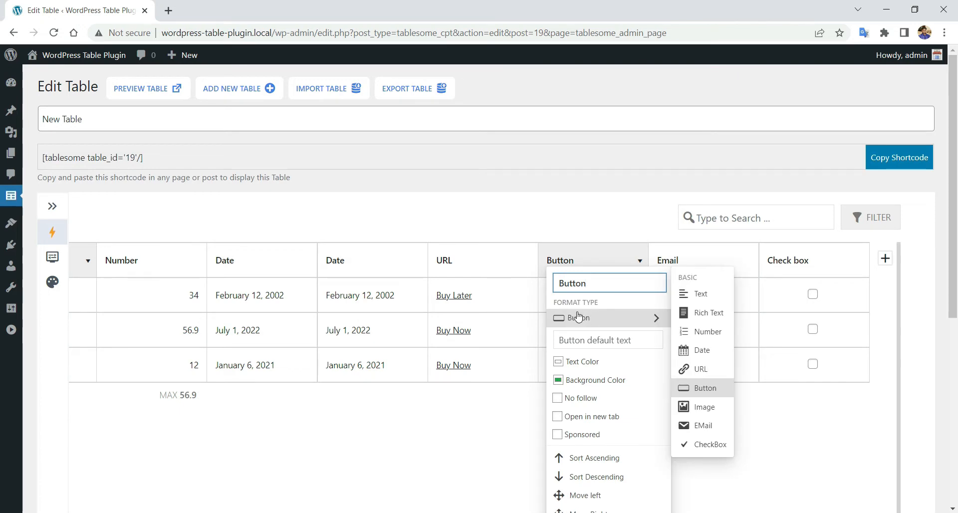
click(598, 339)
text(Buy Now)
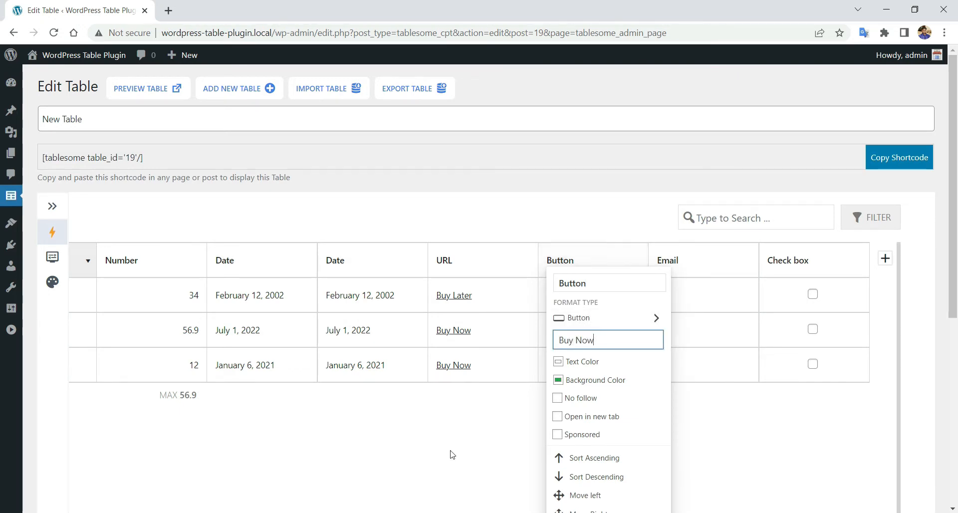
click(503, 419)
- Paste the site link into the buttons of rows 1, 2 and 3
click(565, 295)
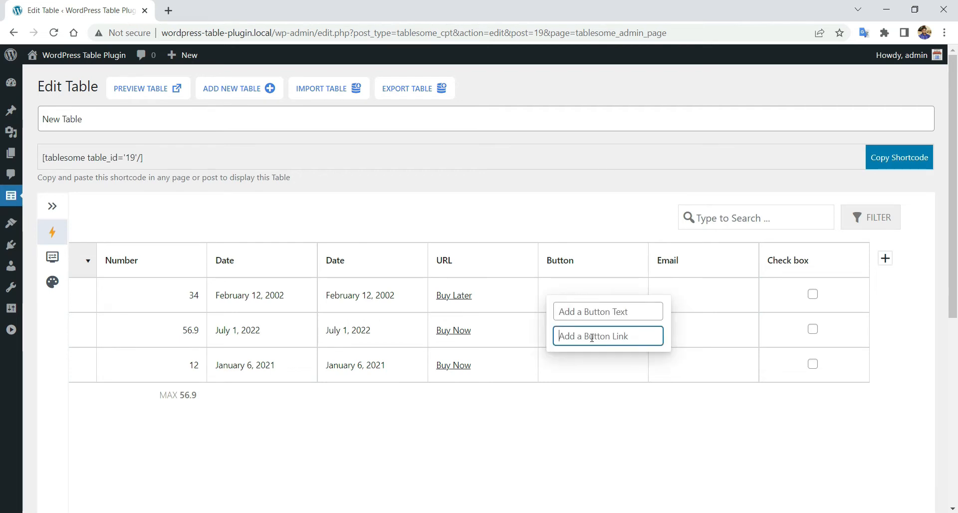
text(http://wordpress-table-plugin.local/)
click(550, 390)
click(577, 345)
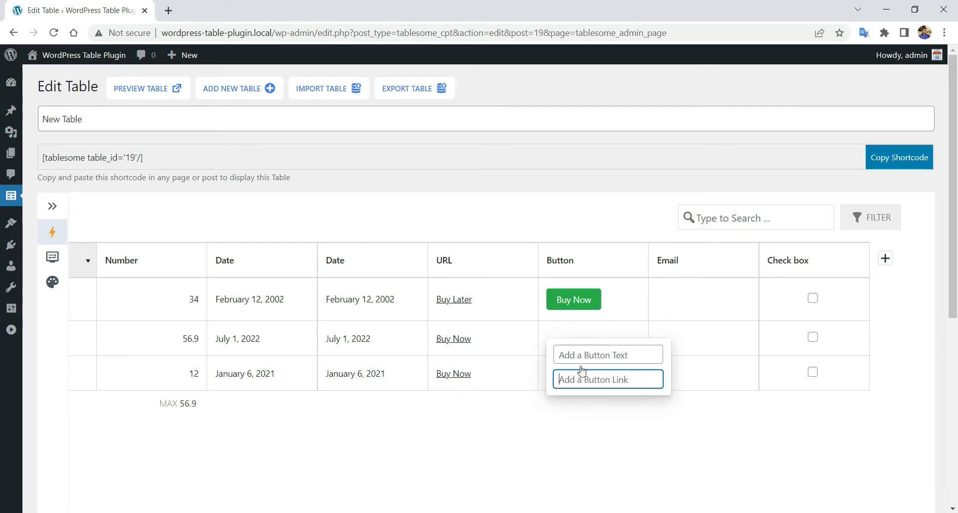
key(ctrl+v)
click(560, 431)
click(575, 393)
key(ctrl+v)
click(539, 451)
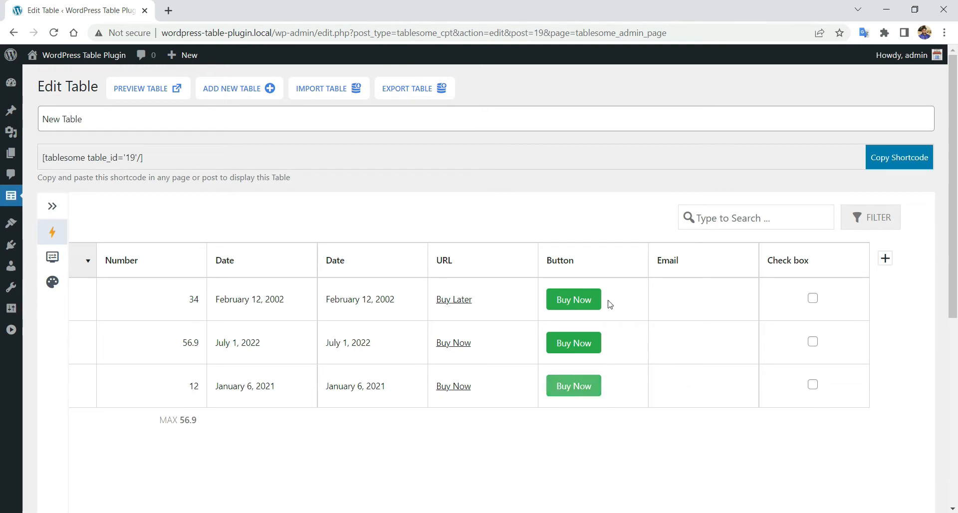
- Mark the button links nofollow and sponsored and make them open in a new tab
click(572, 268)
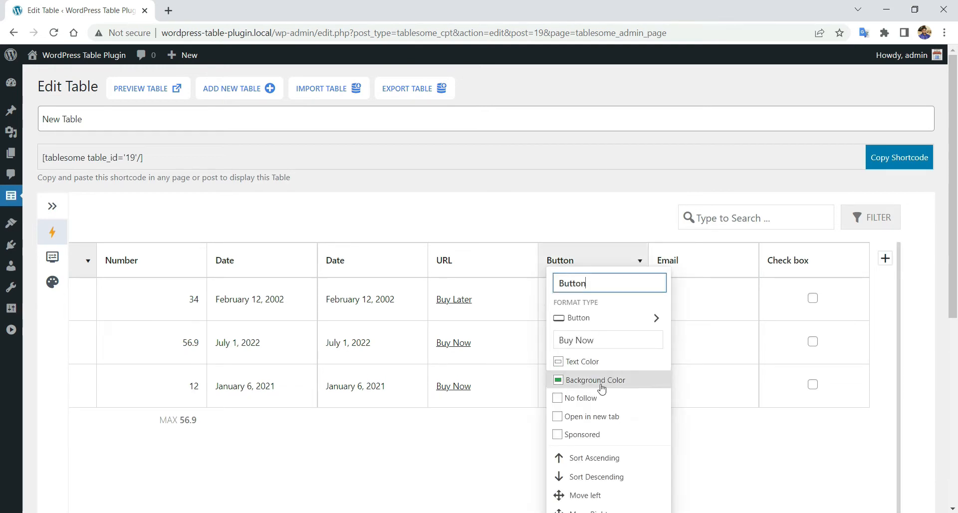
click(558, 398)
click(559, 416)
click(558, 435)
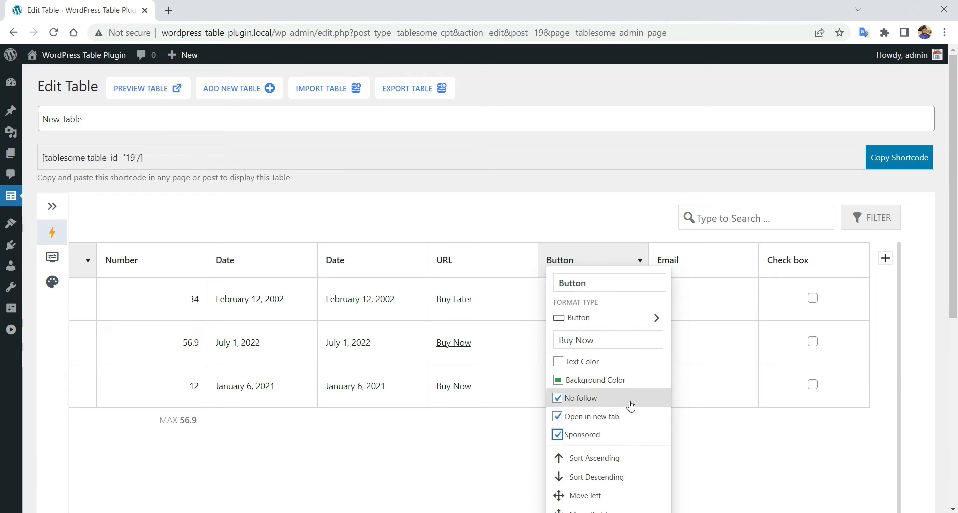
click(736, 450)
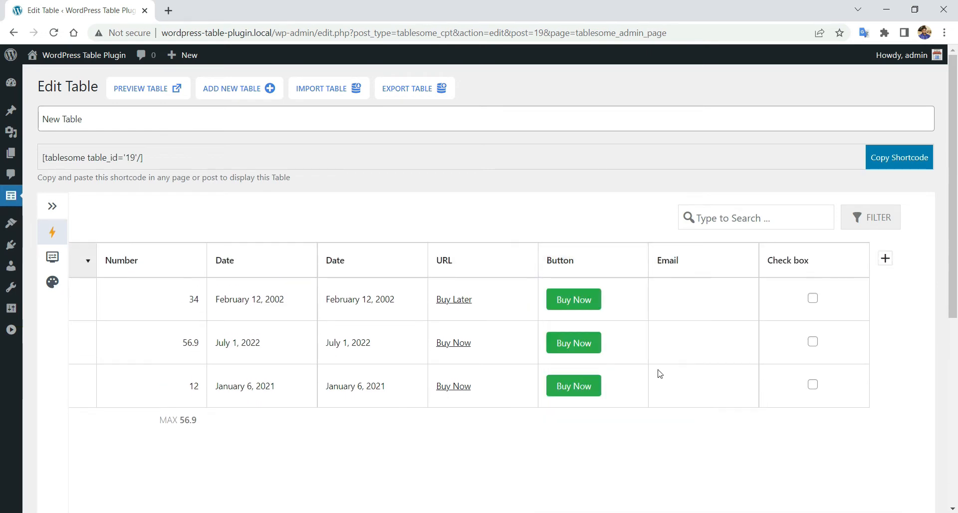
- Give the buttons near-black text and a bright yellow background
click(581, 260)
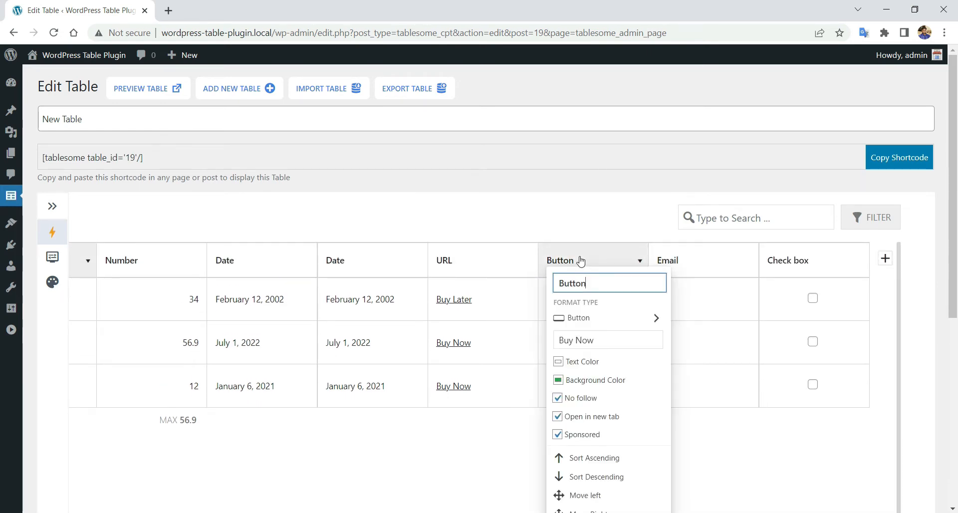
click(572, 363)
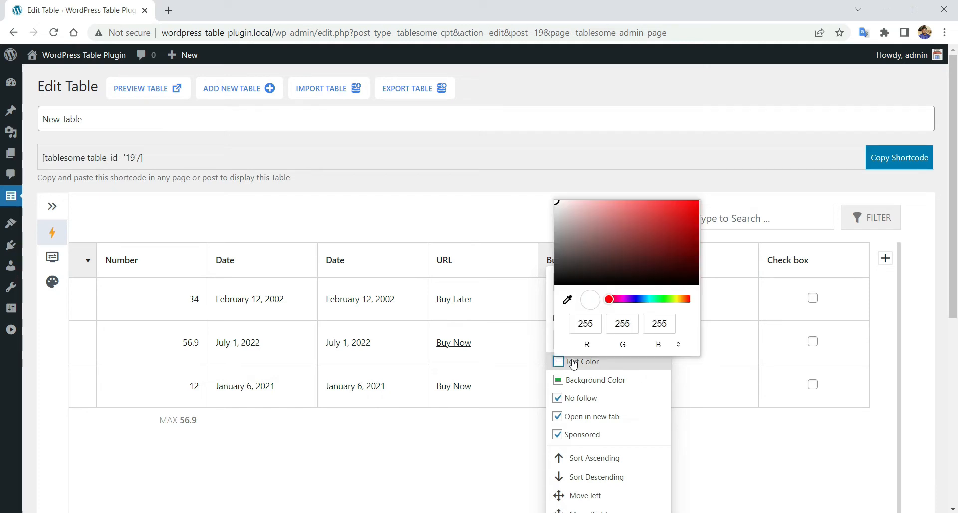
mouse_move(558, 205)
mouse_down()
mouse_move(559, 278)
mouse_move(688, 207)
mouse_move(583, 213)
mouse_move(560, 278)
mouse_up()
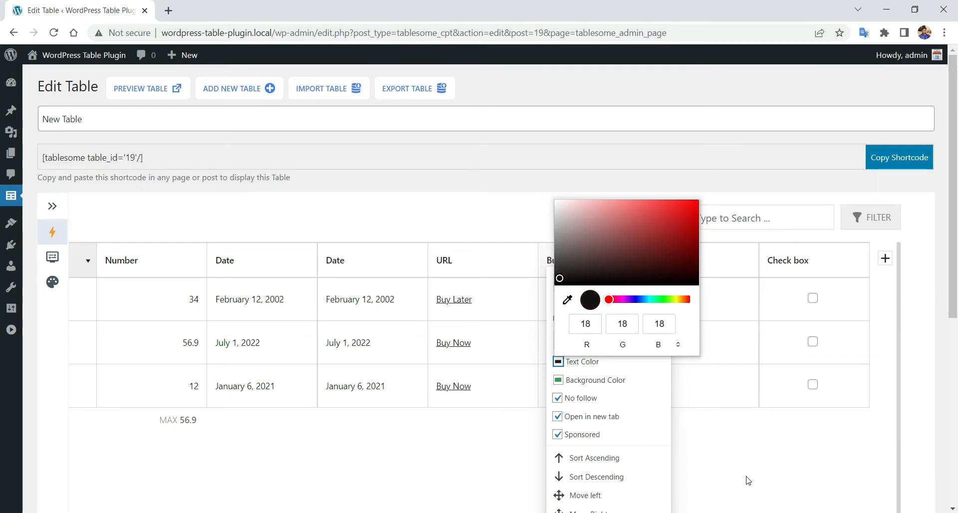
click(564, 384)
drag(659, 318, 680, 319)
click(680, 225)
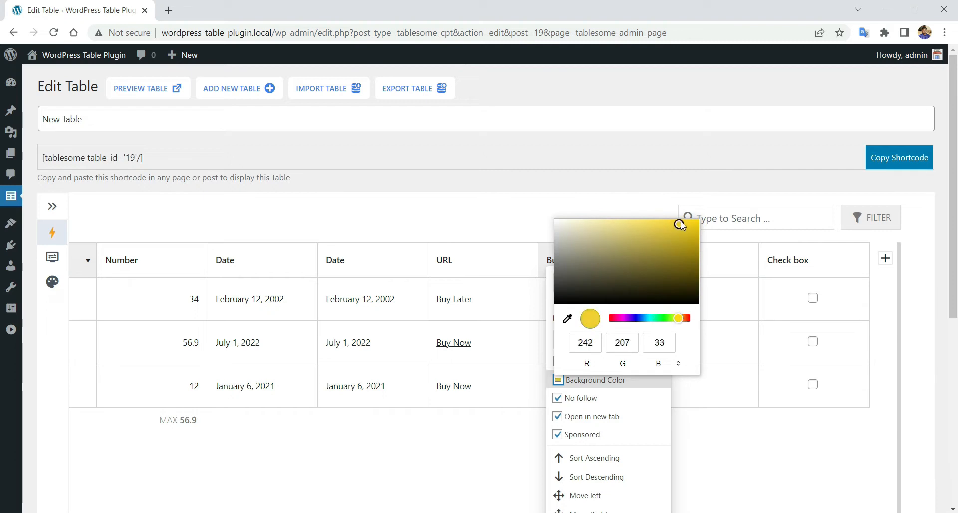
drag(680, 224, 666, 219)
click(738, 478)
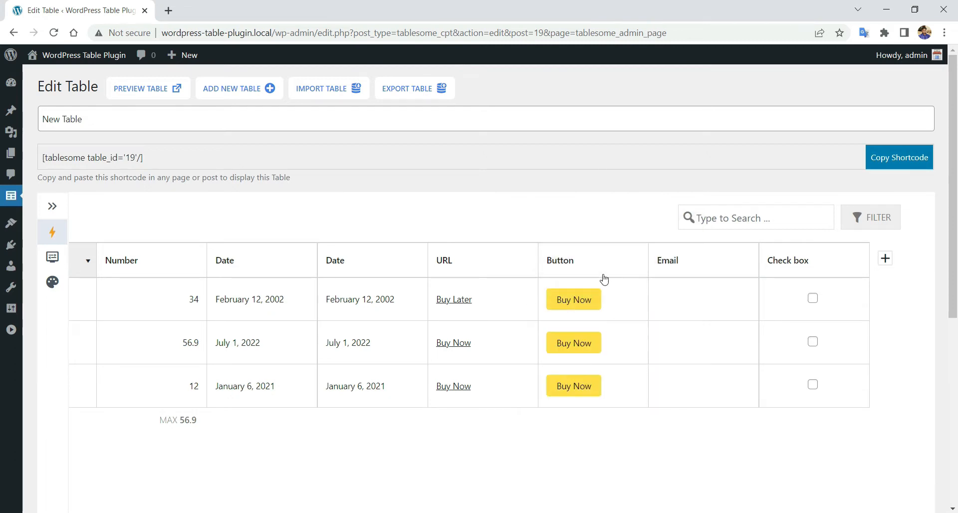
click(700, 261)
click(630, 288)
- Enter an e-mail address in each of the three Email cells
click(696, 299)
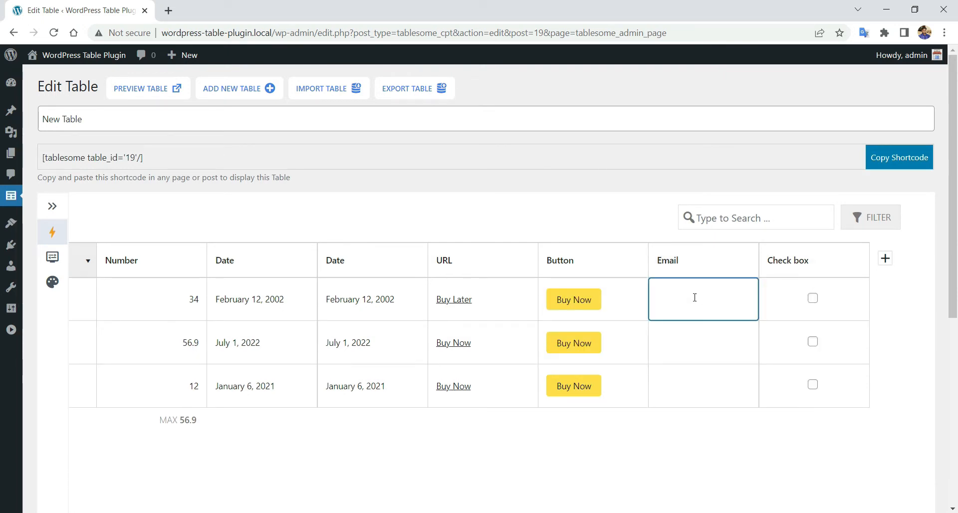
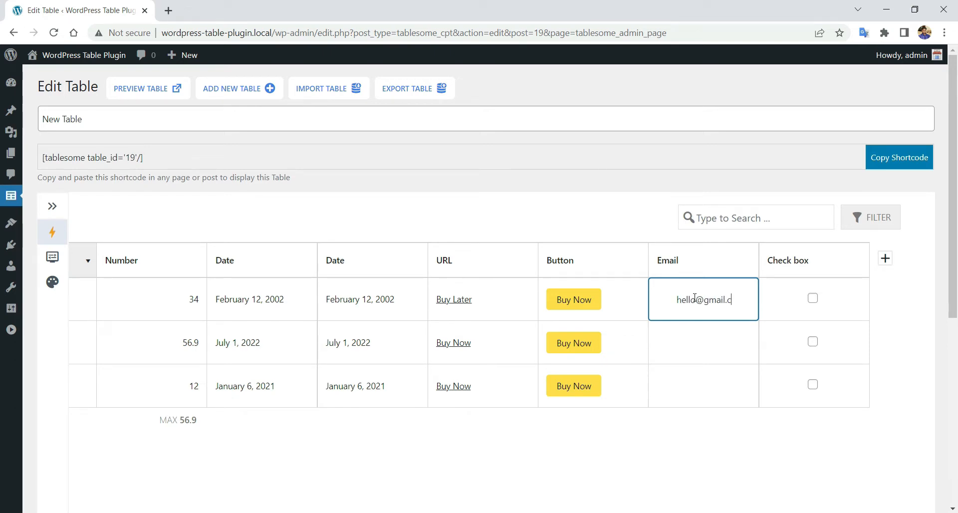
click(712, 345)
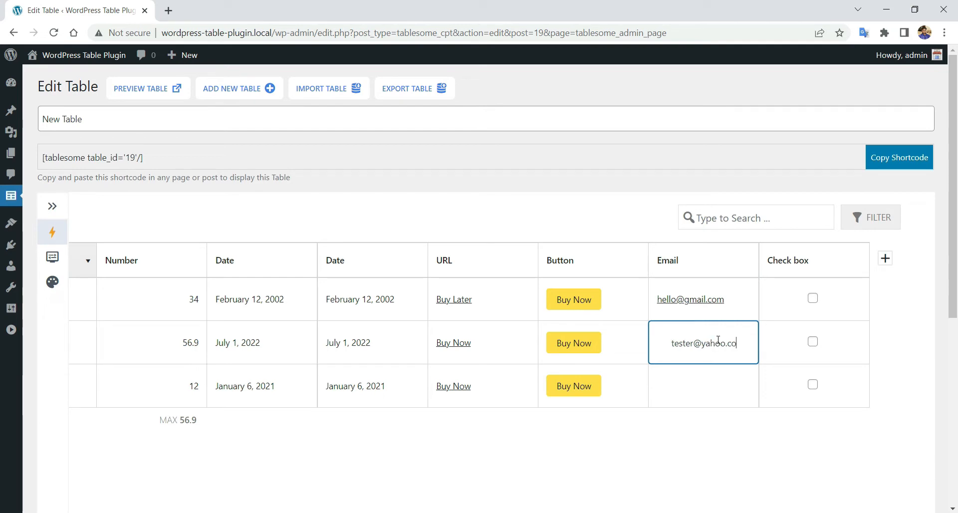
click(692, 442)
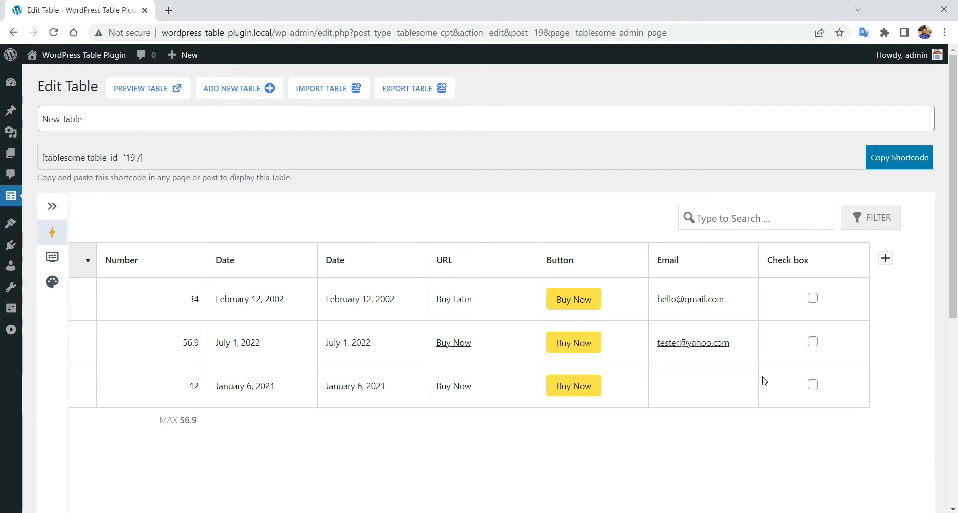
click(713, 398)
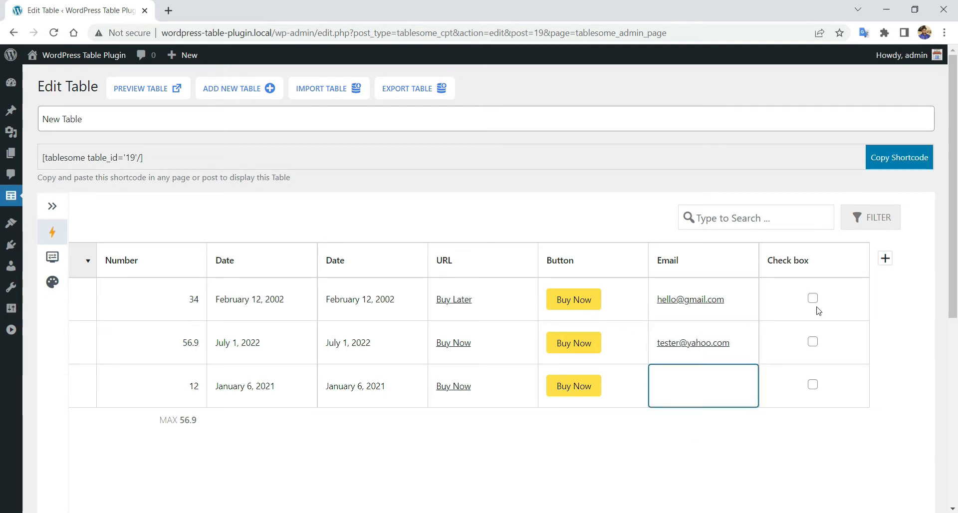
text(hi@hello.om)
click(773, 462)
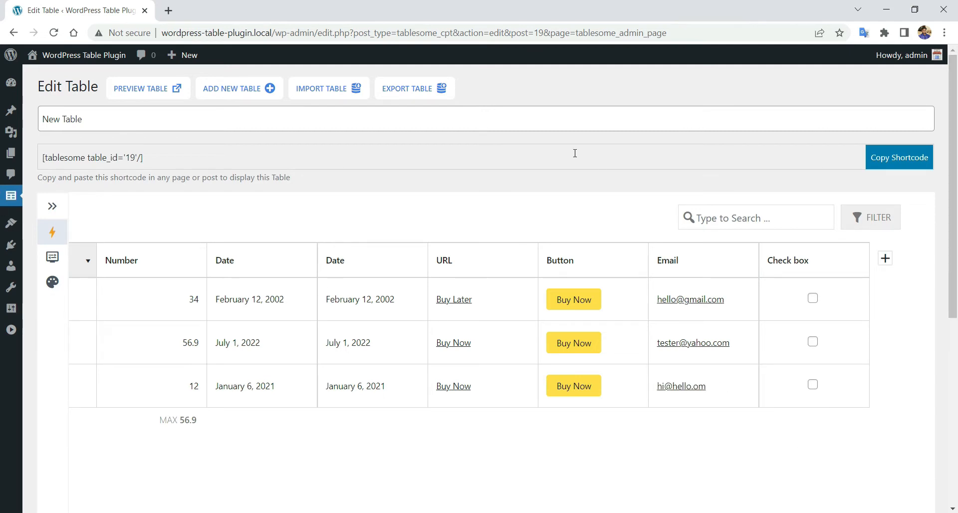
- Tick the check boxes so rows 1 and 3 are checked
click(814, 273)
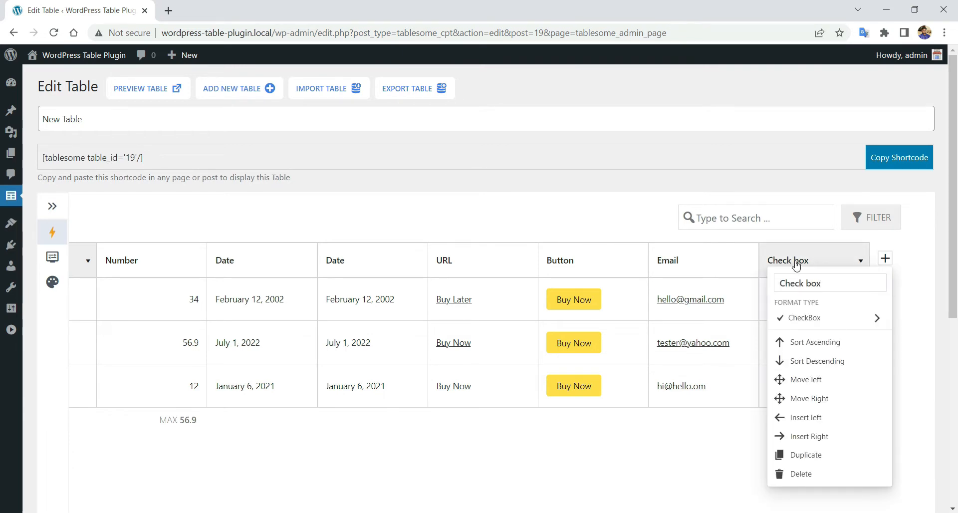
click(796, 266)
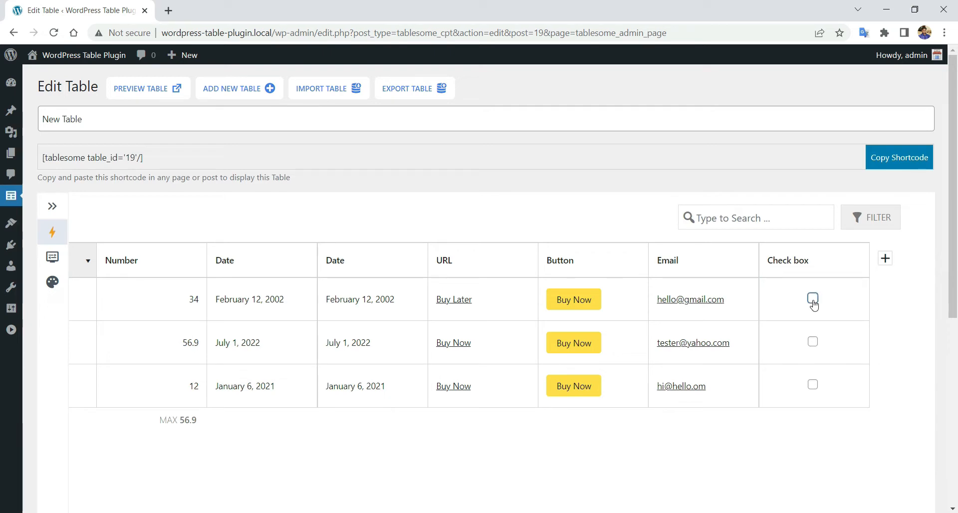
click(814, 385)
scroll(768, 443, down, 3)
drag(758, 443, 731, 417)
scroll(663, 390, up, 3)
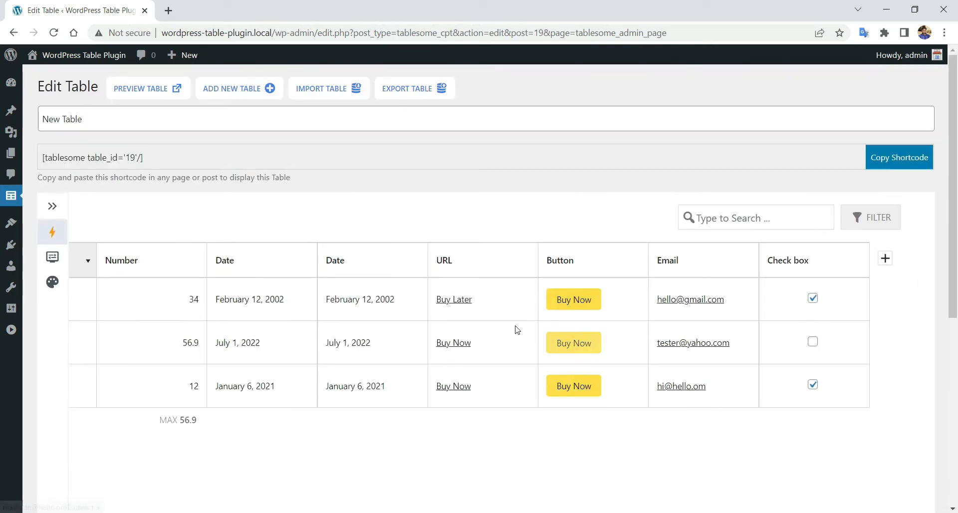
scroll(478, 323, down, 3)
scroll(478, 324, down, 2)
- Update the table, dismiss the saved alert, and open the front-end preview
click(99, 404)
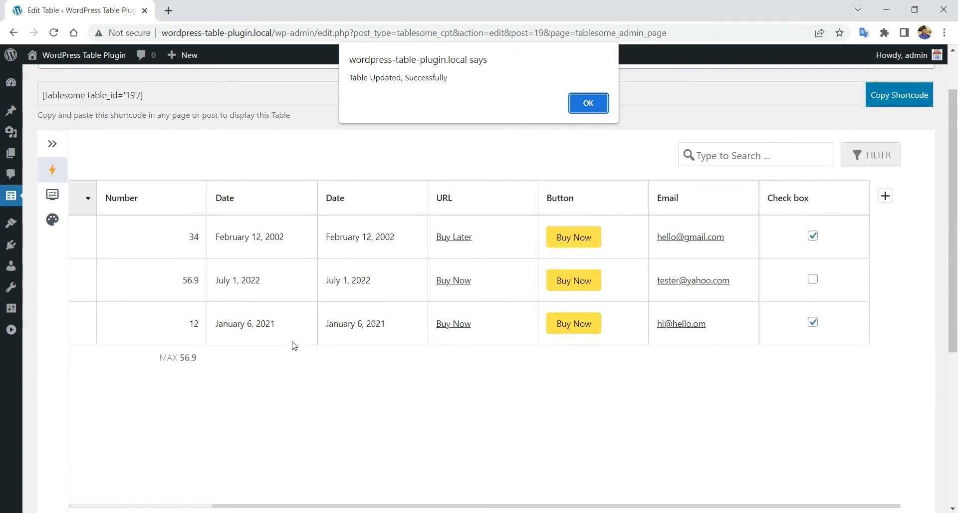
click(578, 109)
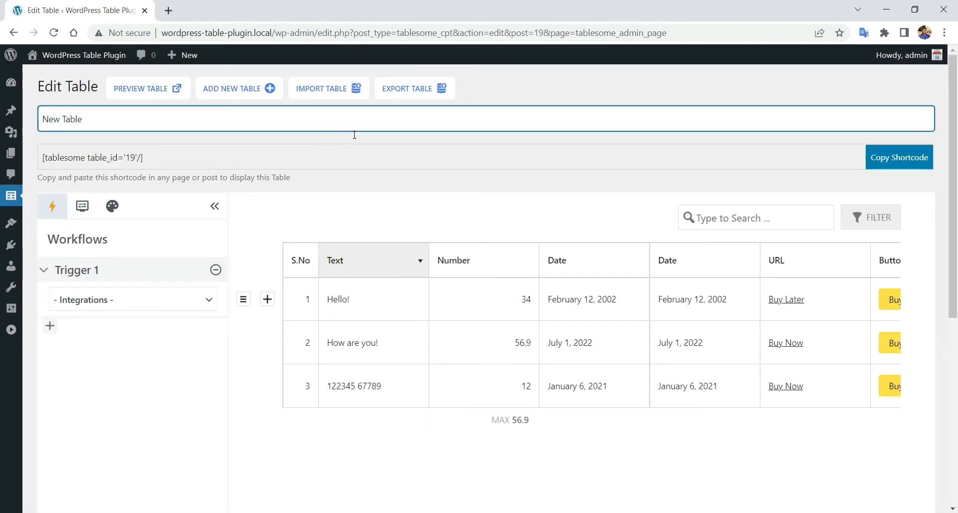
click(212, 207)
click(161, 90)
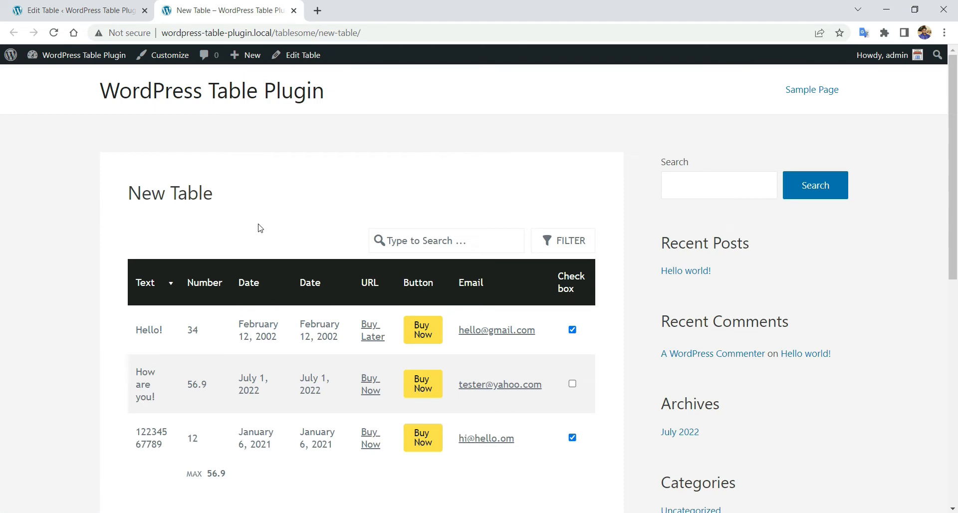
- Sort the preview by Number both ways, then by Text descending and ascending
scroll(149, 327, down, 2)
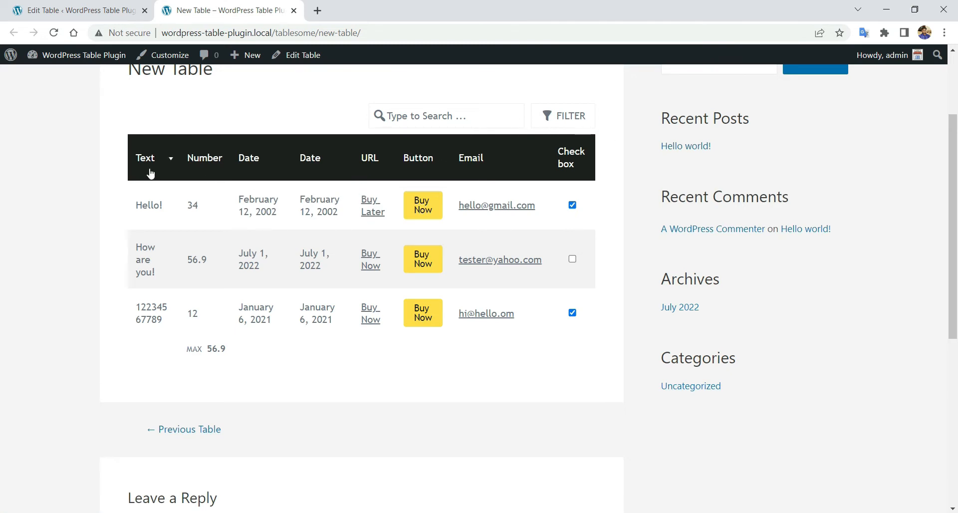
click(207, 169)
click(214, 195)
click(199, 172)
click(202, 184)
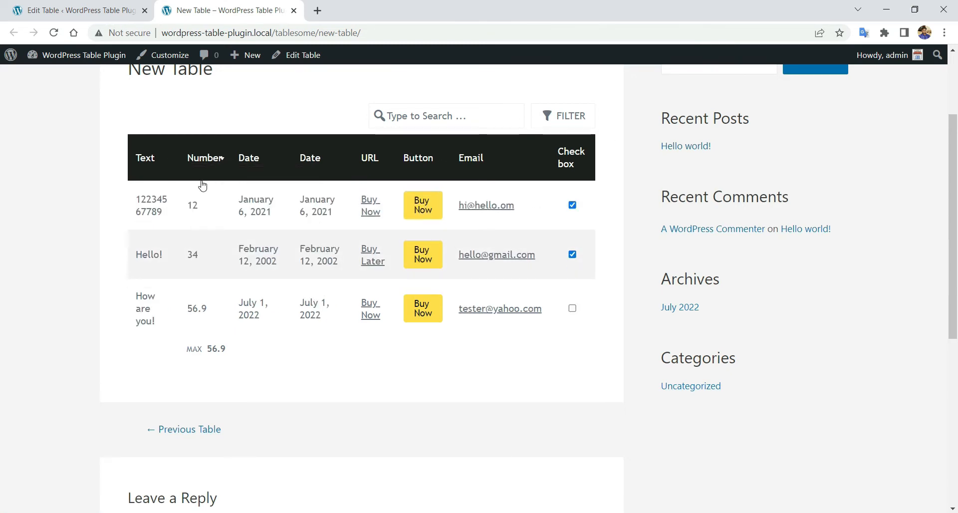
click(141, 171)
click(143, 193)
click(143, 178)
click(143, 179)
scroll(90, 164, up, 1)
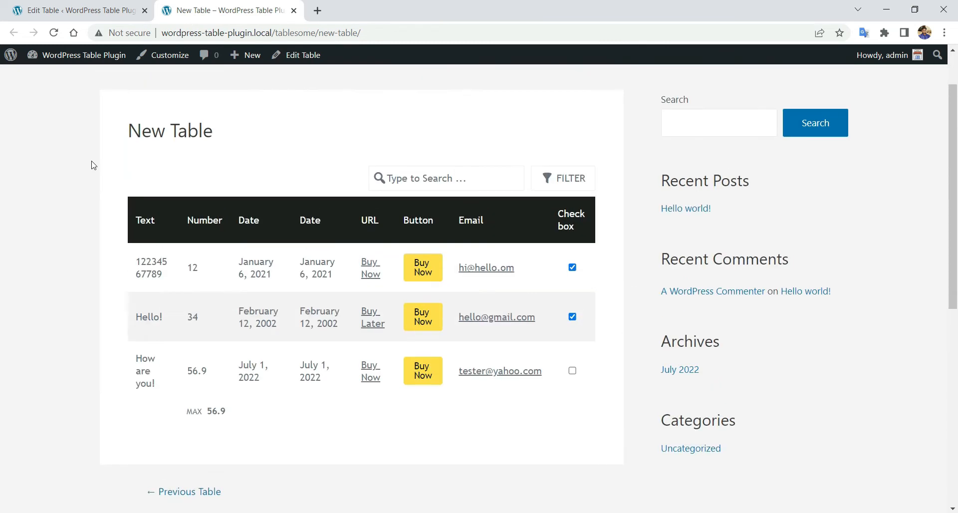
- Inspect the markup of row 1's Buy Now button and the email cell
right_click(407, 439)
click(356, 448)
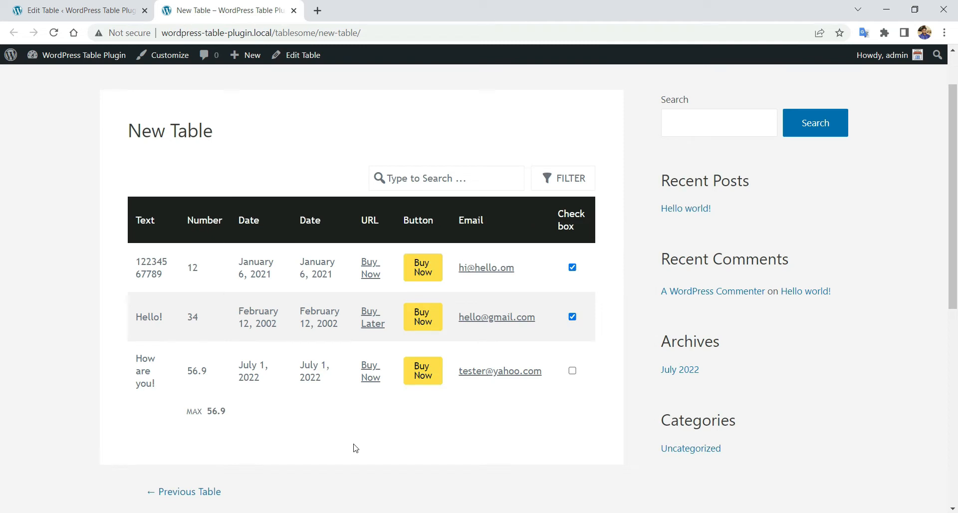
right_click(388, 438)
right_click(378, 266)
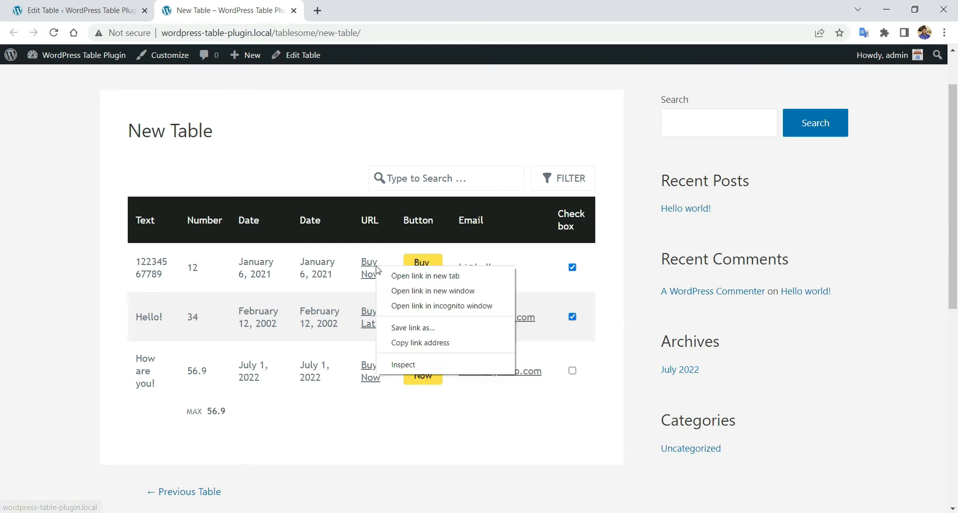
click(412, 371)
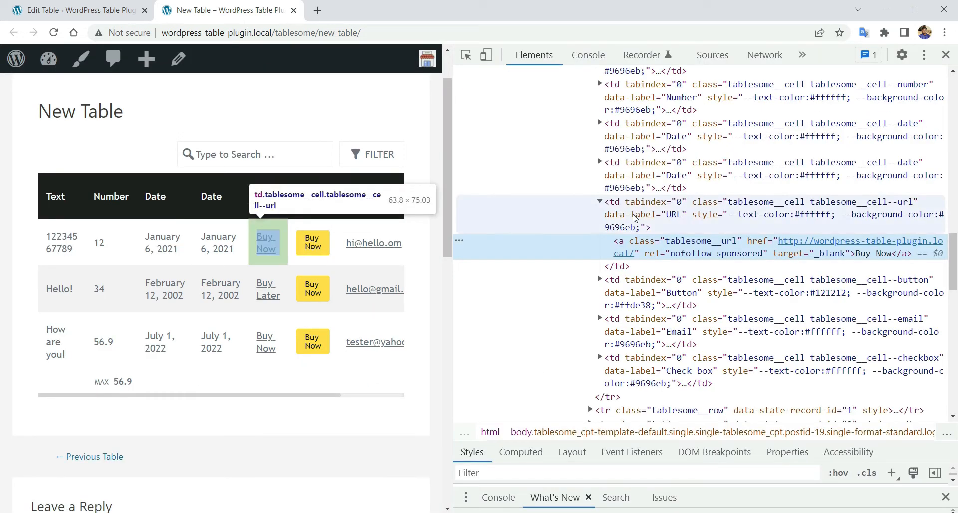
click(466, 55)
click(313, 242)
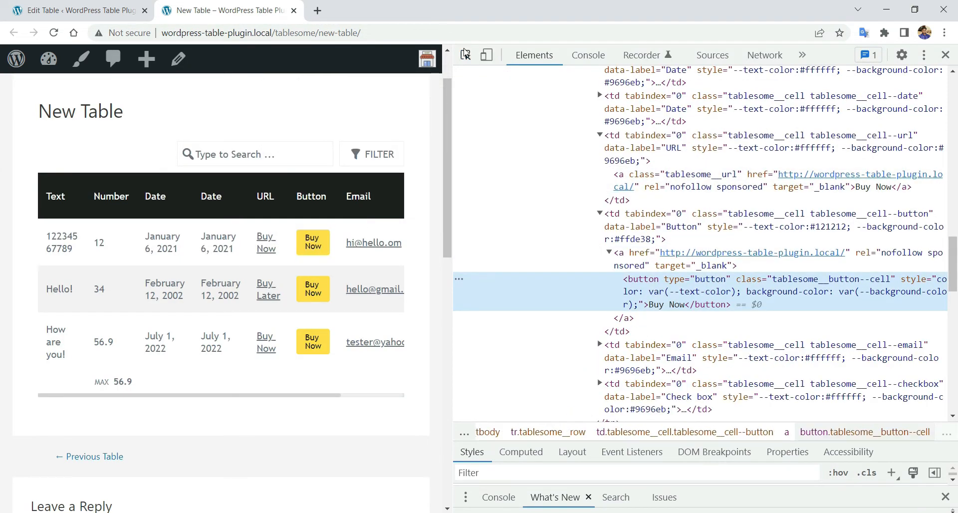
click(466, 55)
click(385, 256)
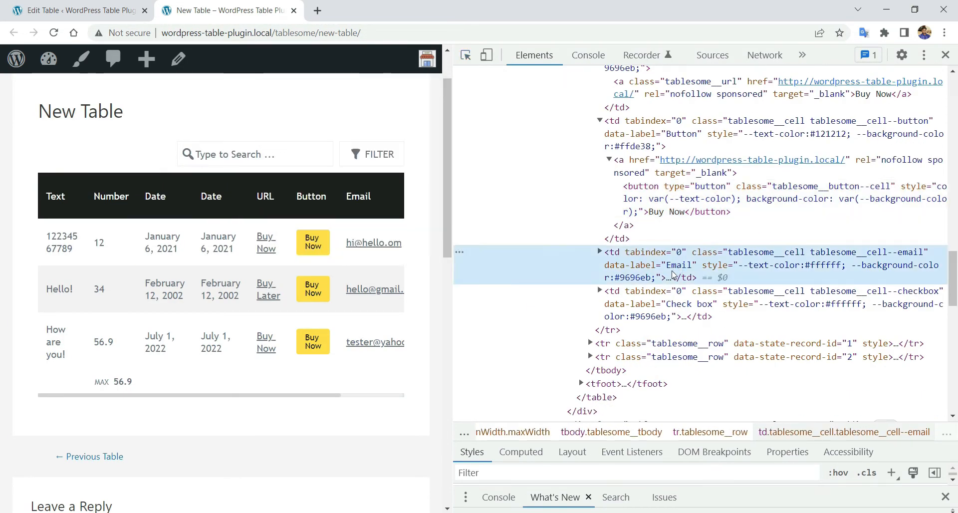
- Close DevTools and dismiss the mail-app prompt raised by row 2's email link
click(946, 55)
click(498, 318)
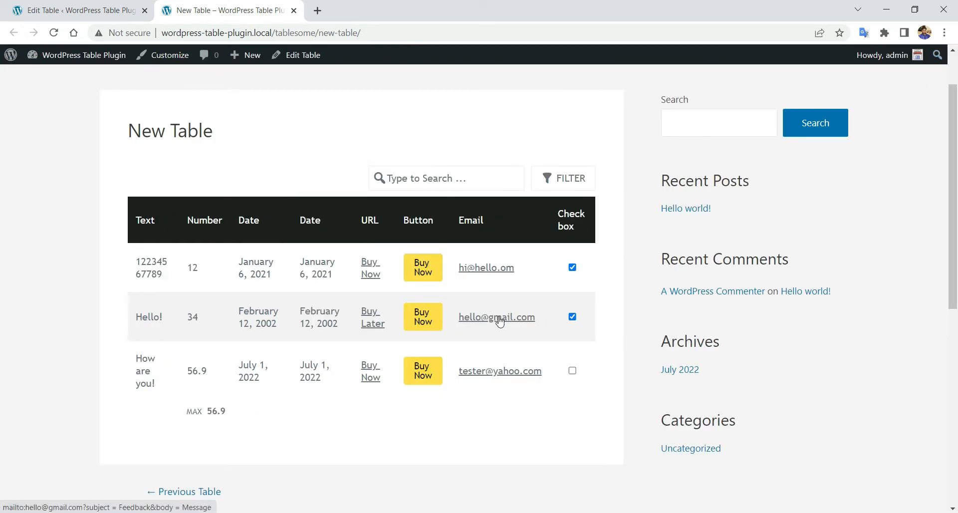
click(618, 390)
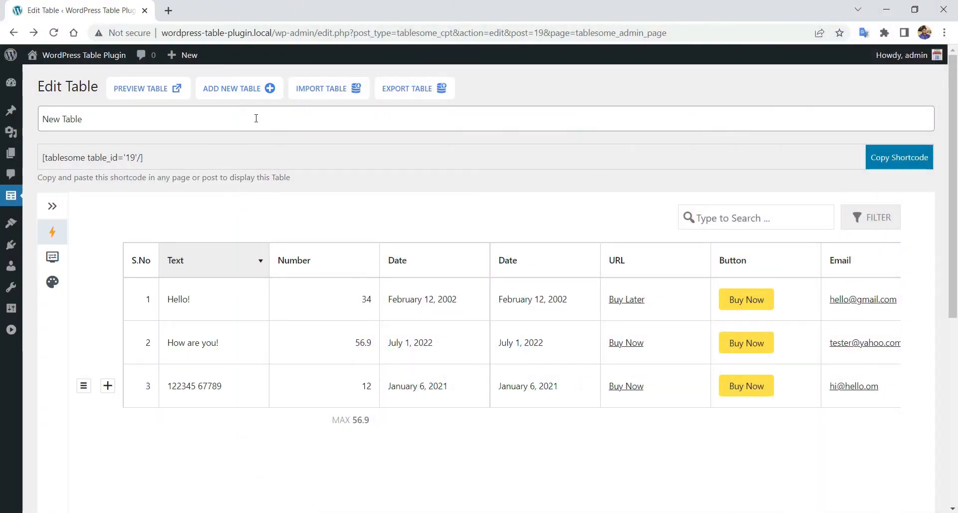
- Create a new table named 'Advanced Table'
click(242, 93)
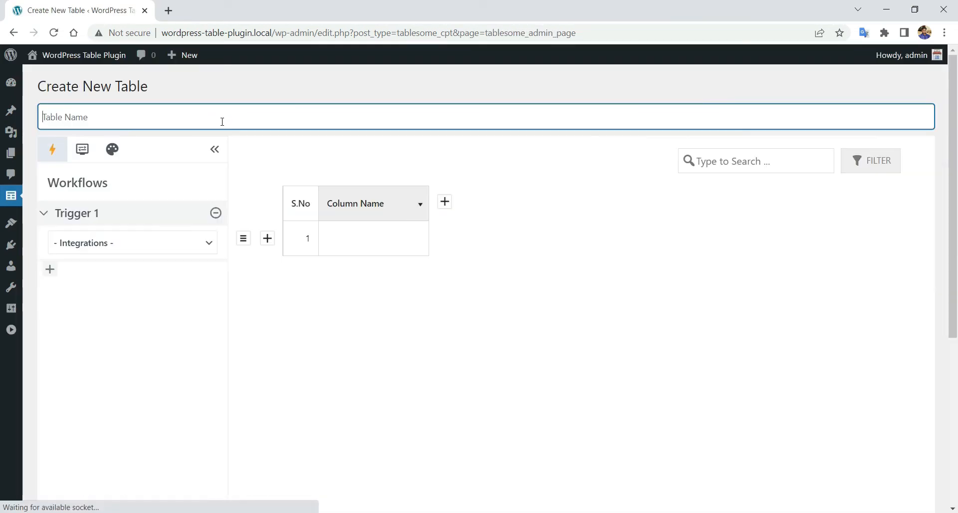
click(215, 153)
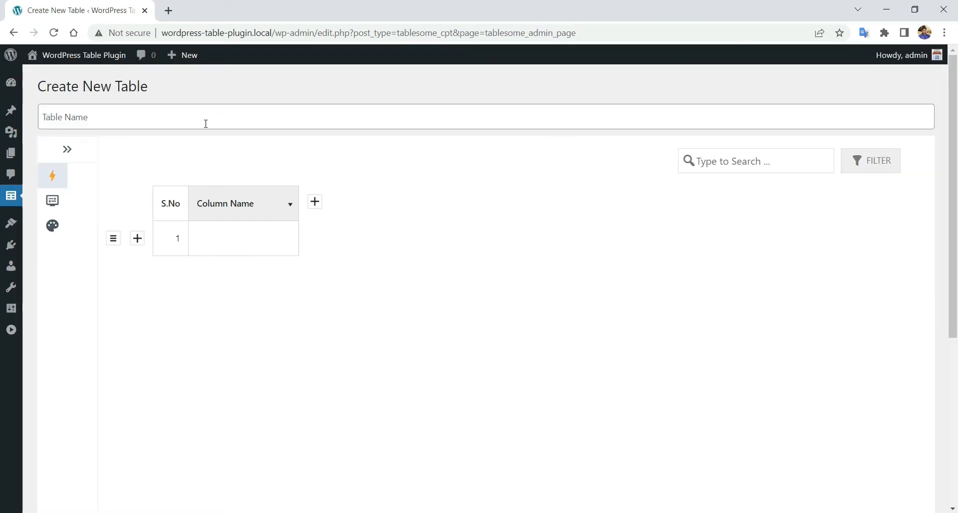
click(205, 122)
text(Adva)
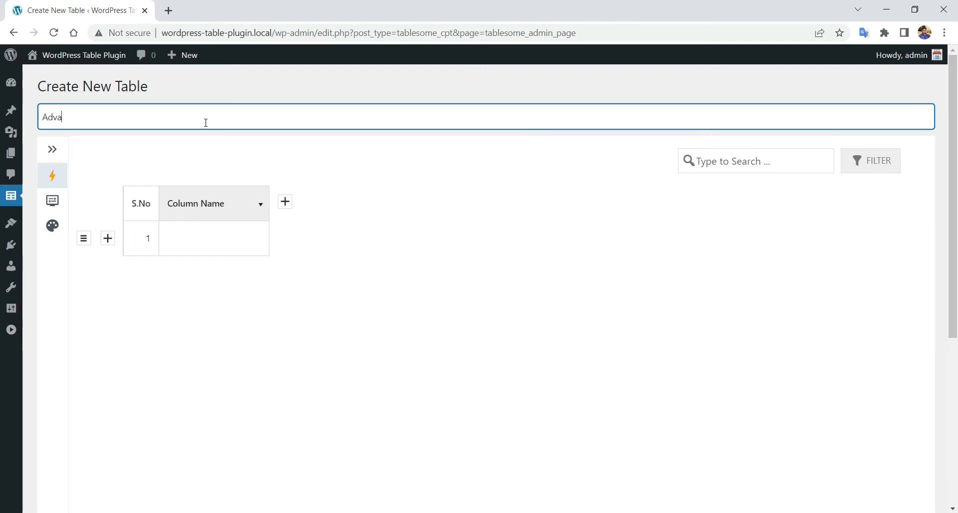
text(nced Table)
- Set the first column's format to Image and rename it 'Image'
click(222, 200)
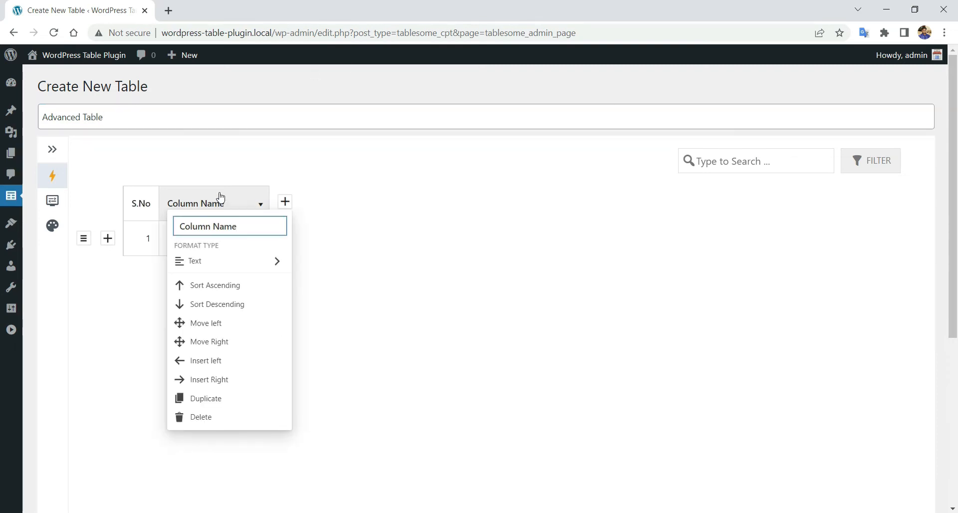
mouse_move(272, 261)
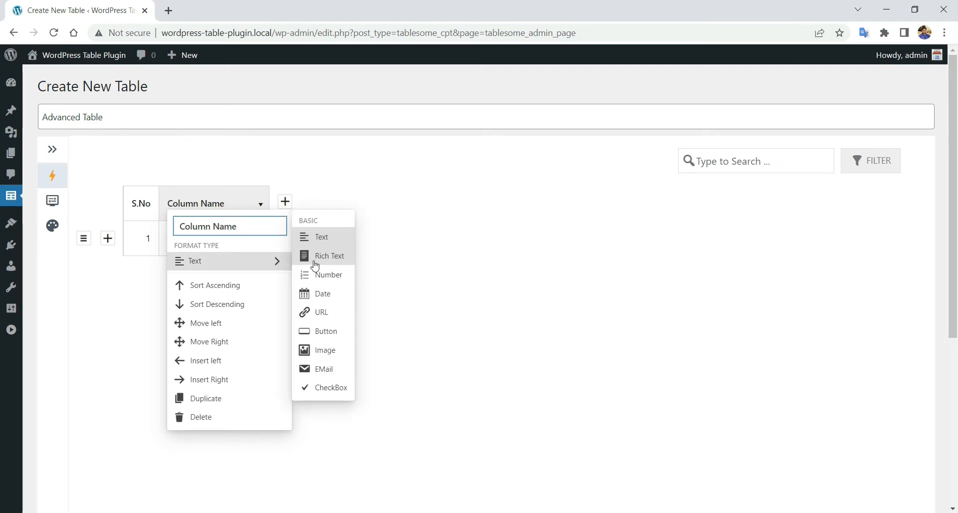
click(326, 352)
click(235, 212)
triple_click(237, 226)
text(Image)
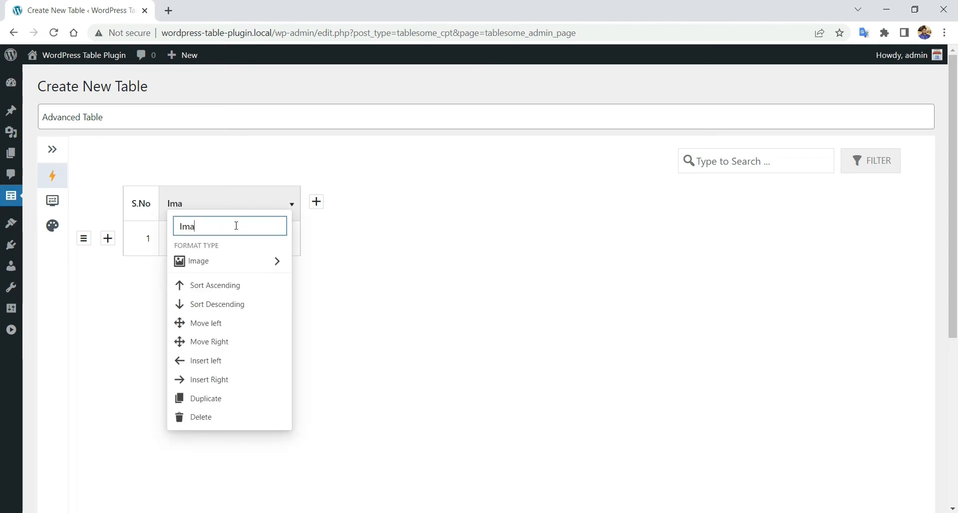
click(420, 262)
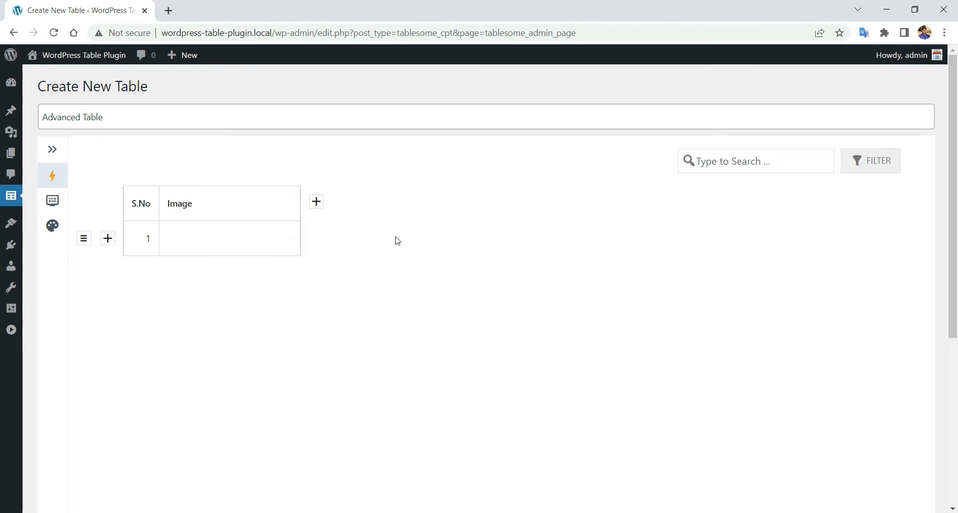
- Place the ava10.jpg woman's portrait from the Media Library in row 1's Image cell
click(241, 242)
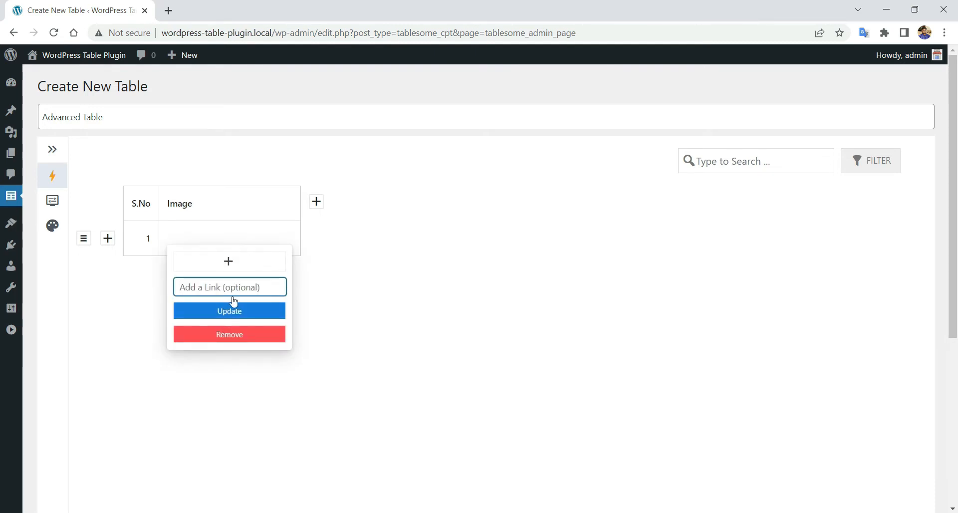
click(235, 262)
click(457, 286)
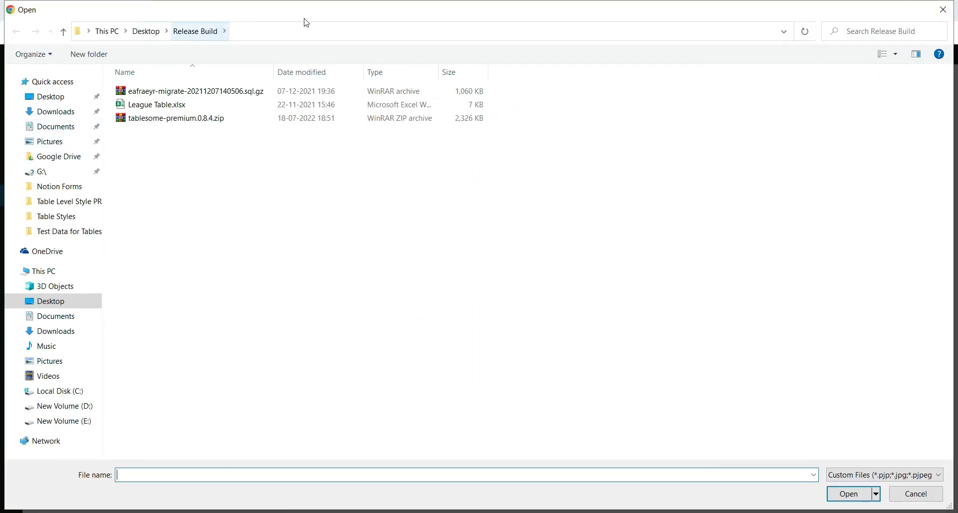
click(944, 10)
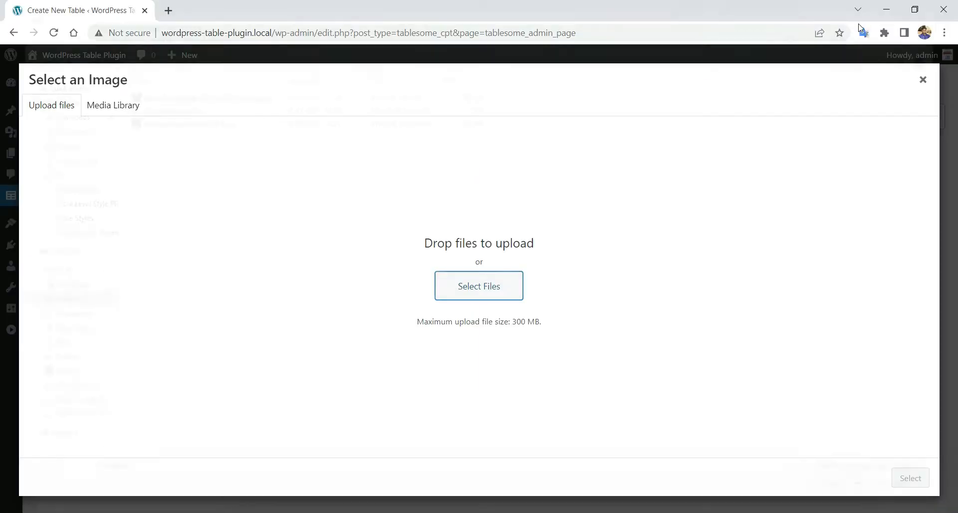
click(113, 105)
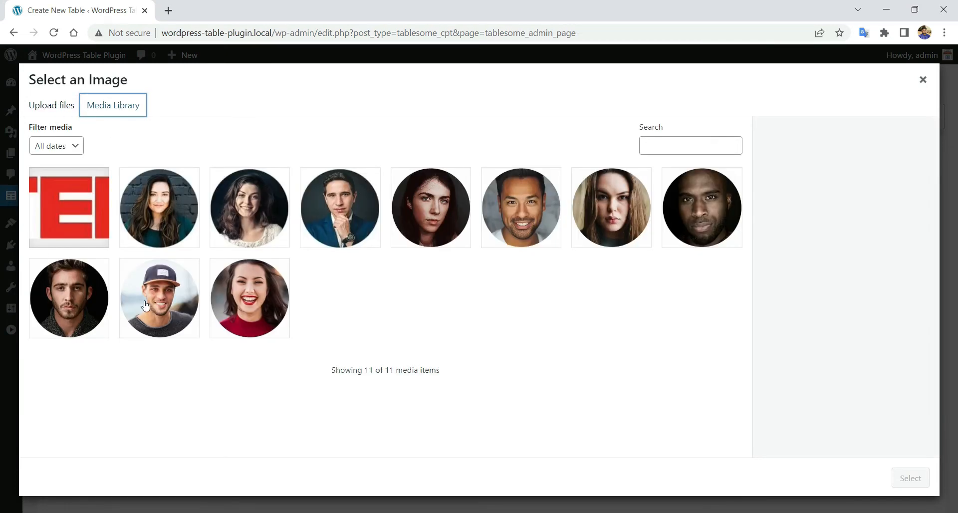
click(143, 201)
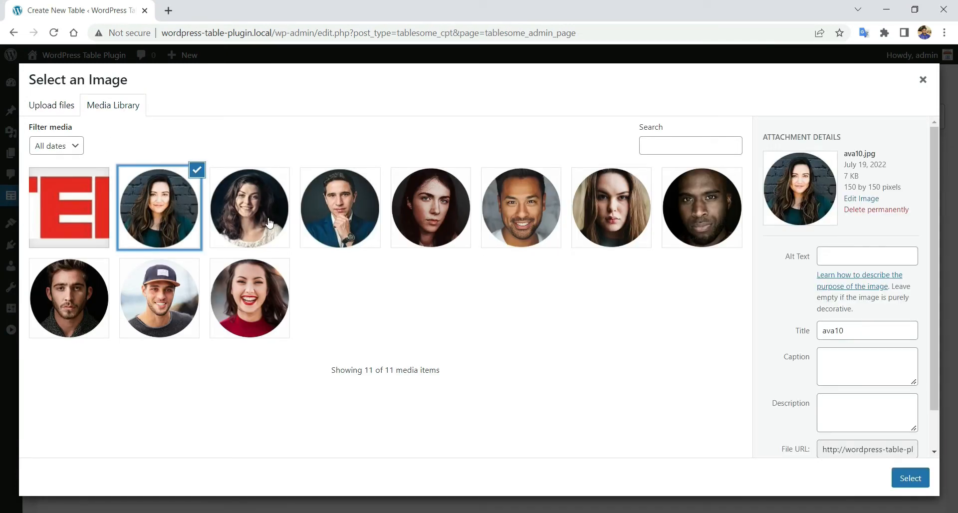
click(910, 478)
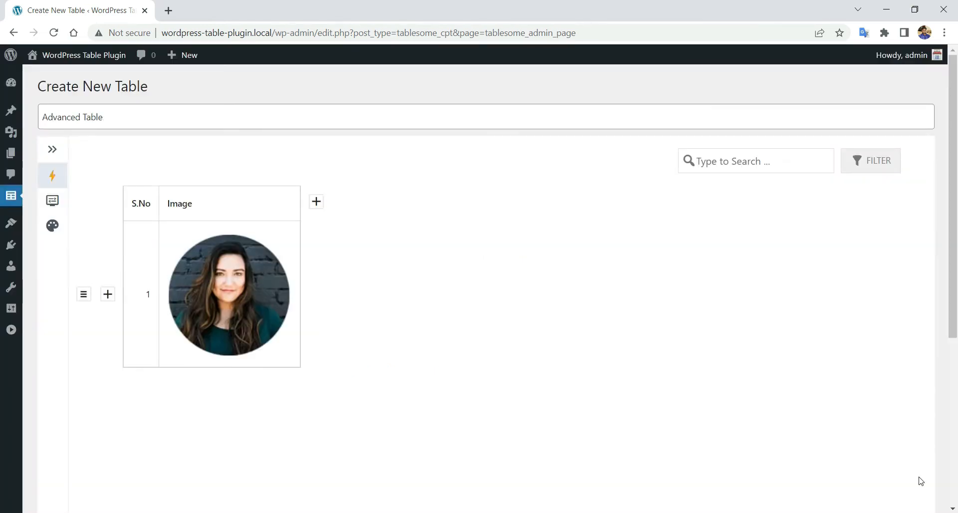
click(291, 341)
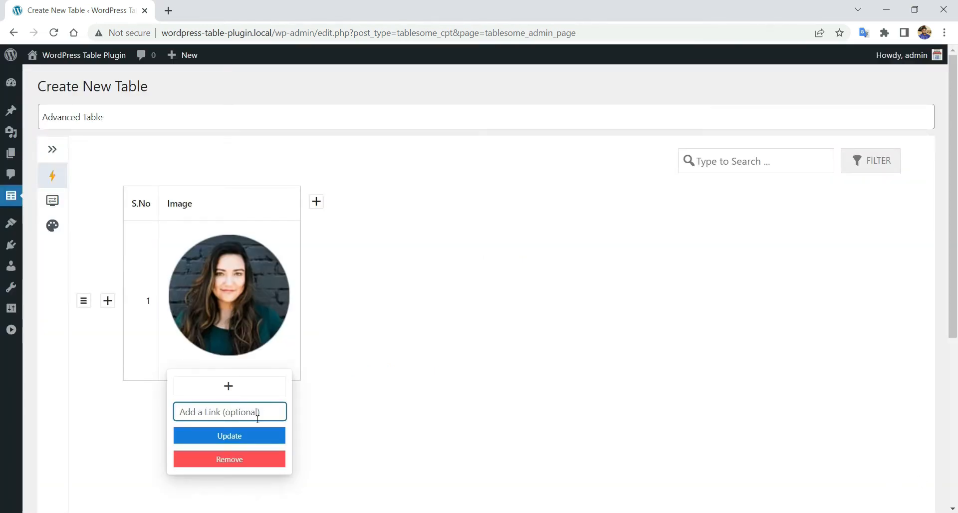
click(342, 401)
- Add a second row and put the man-in-a-suit portrait in its Image cell
click(108, 299)
scroll(241, 332, down, 2)
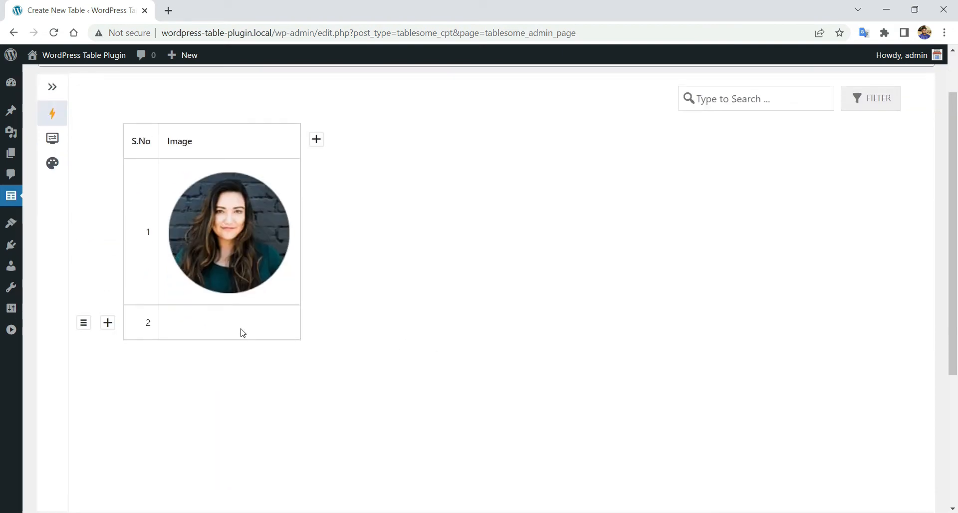
click(242, 331)
click(242, 342)
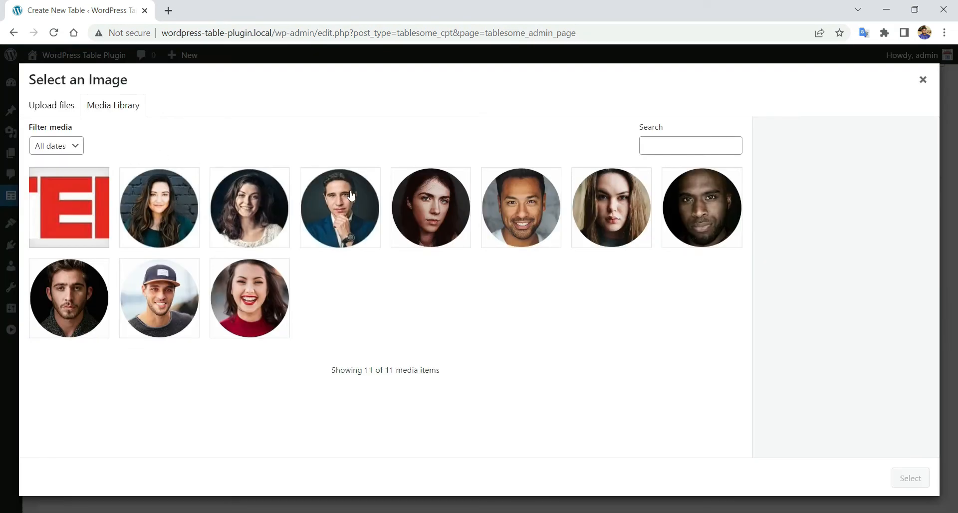
click(340, 214)
click(911, 478)
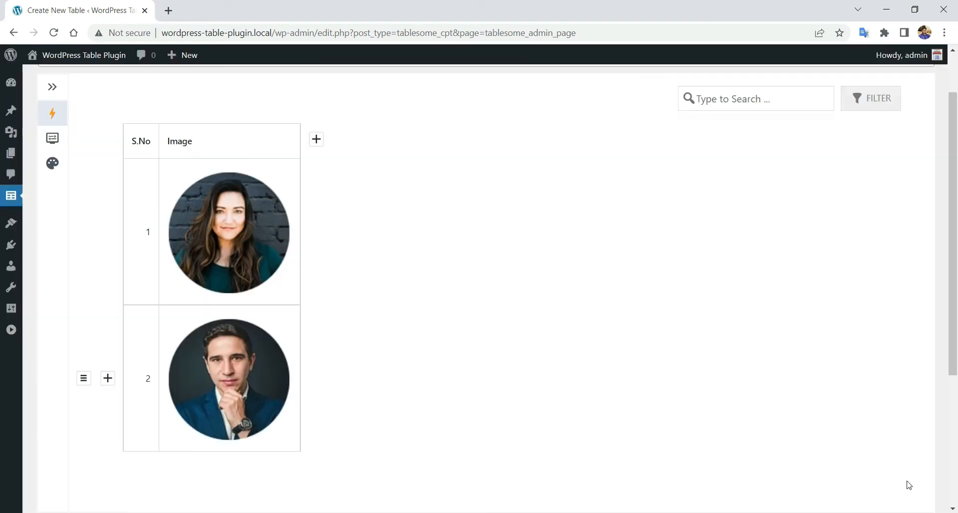
- Link row 2's image to the site address
click(253, 393)
scroll(251, 387, down, 3)
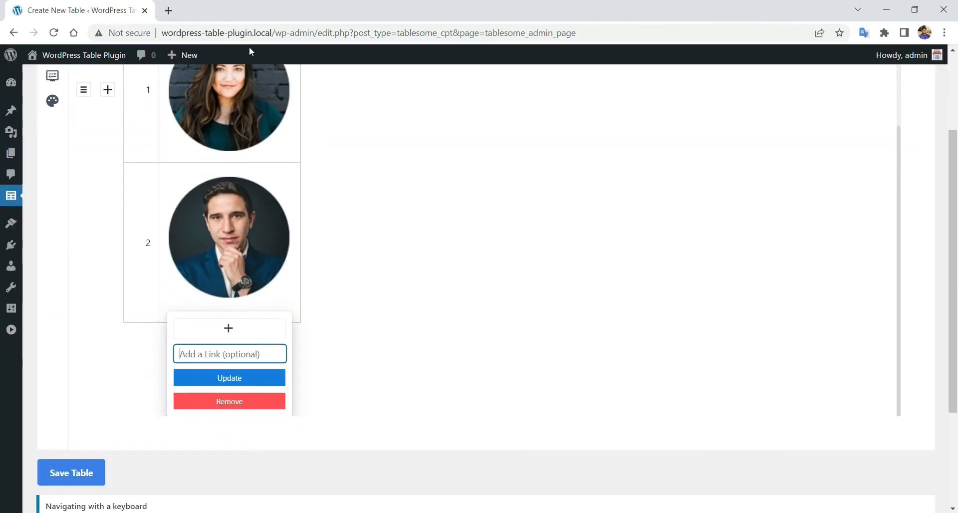
drag(272, 33, 155, 33)
key(ctrl+c)
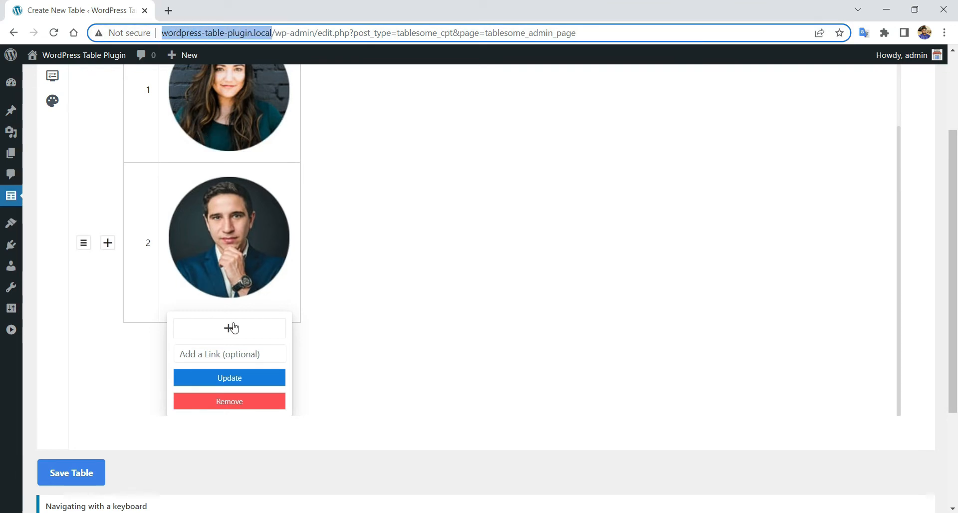
click(240, 354)
key(ctrl+v)
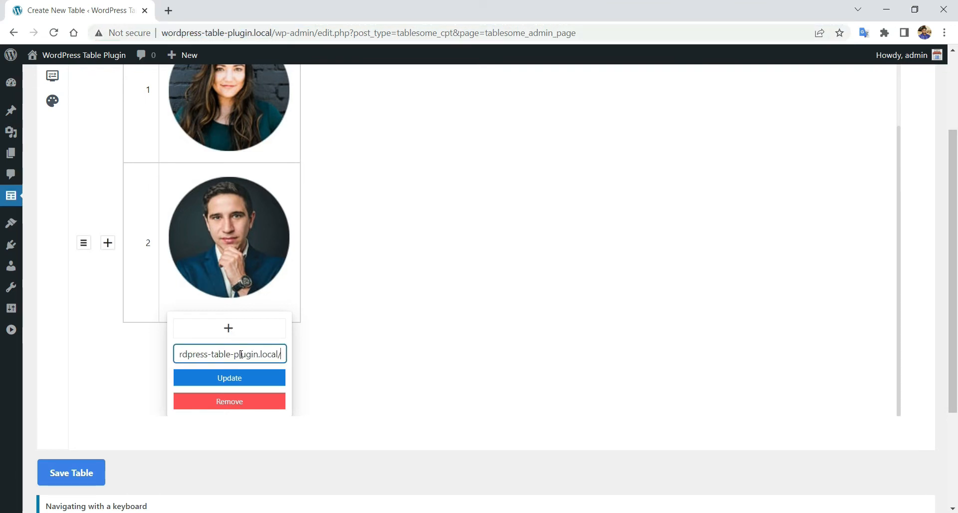
click(237, 384)
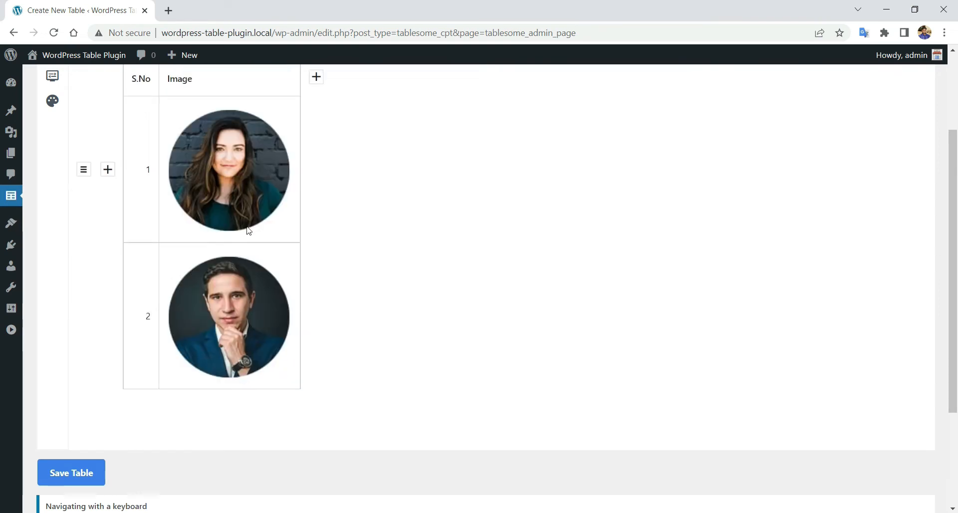
scroll(286, 201, up, 1)
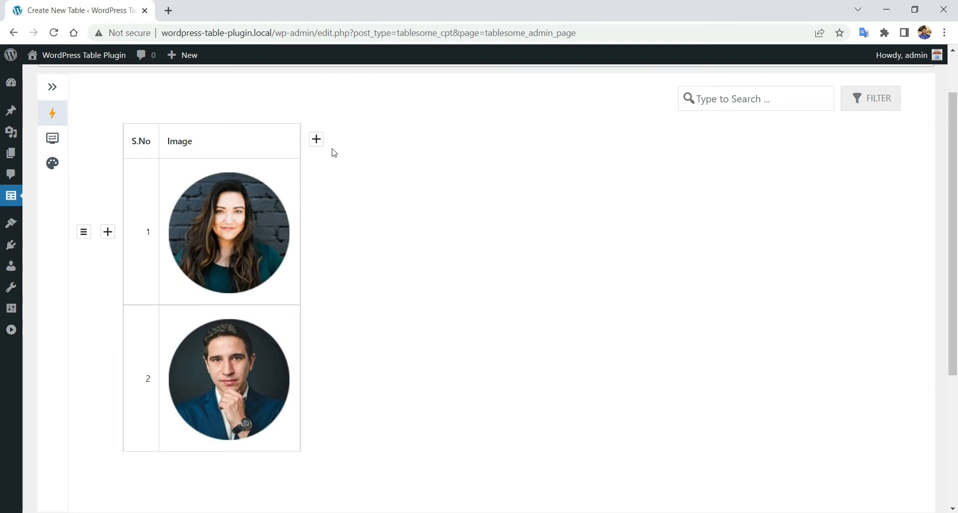
- Add a Rich Text-format column named 'Rich Text' and open row 1's cell editor
click(316, 139)
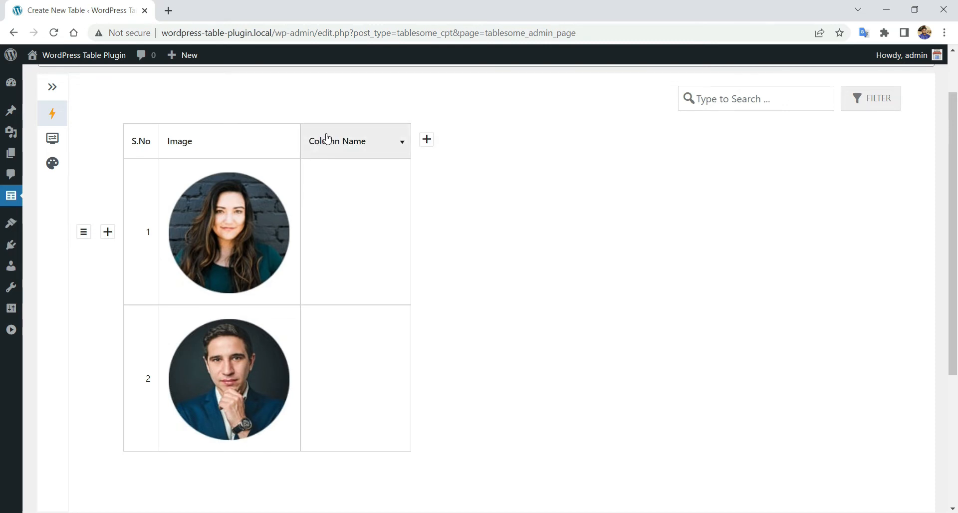
click(327, 139)
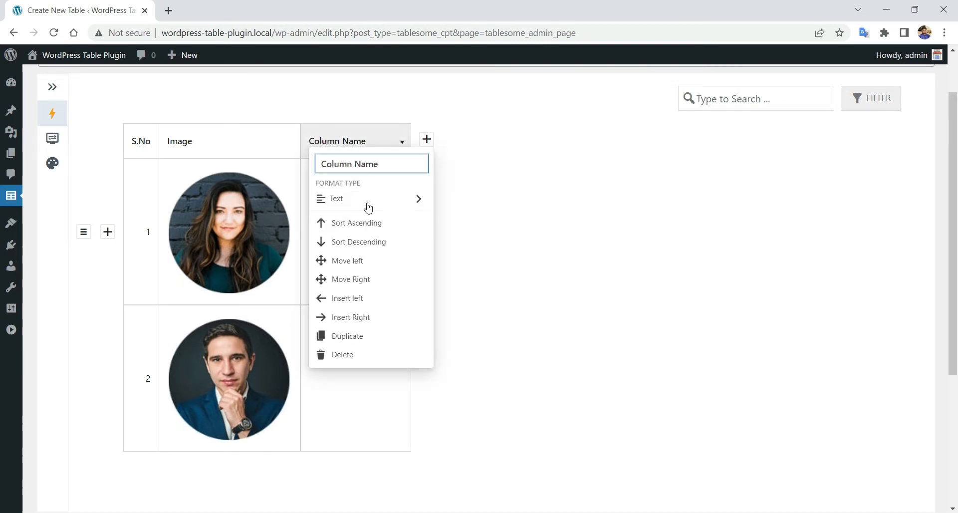
mouse_move(375, 199)
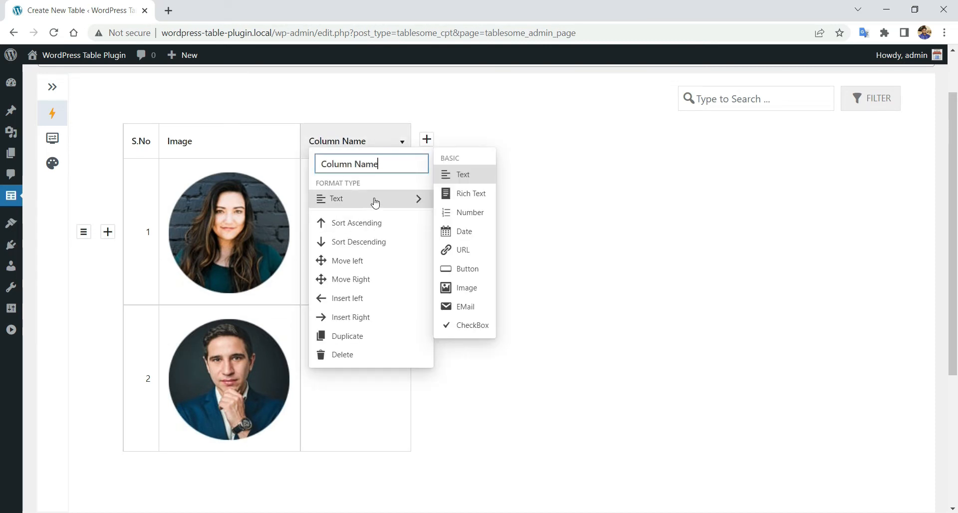
click(442, 194)
click(352, 149)
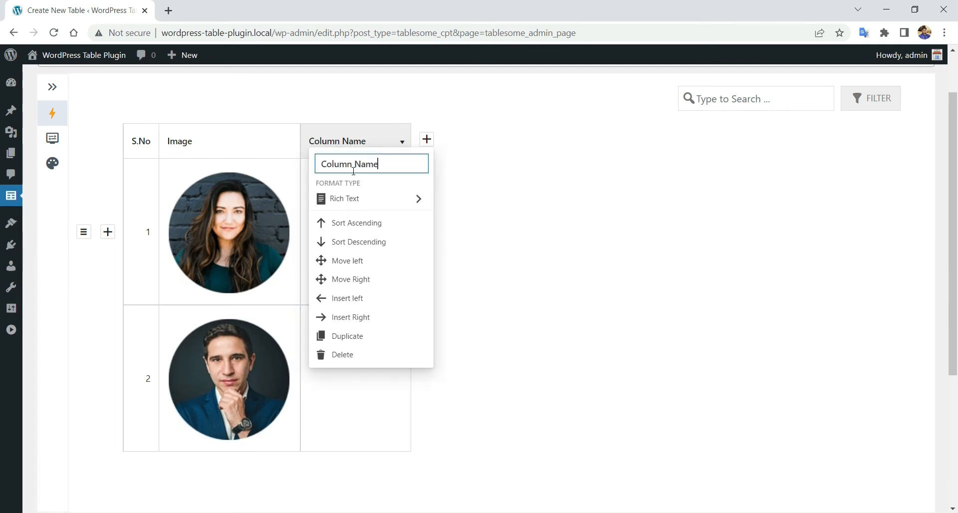
key(ctrl+a)
text(Ric)
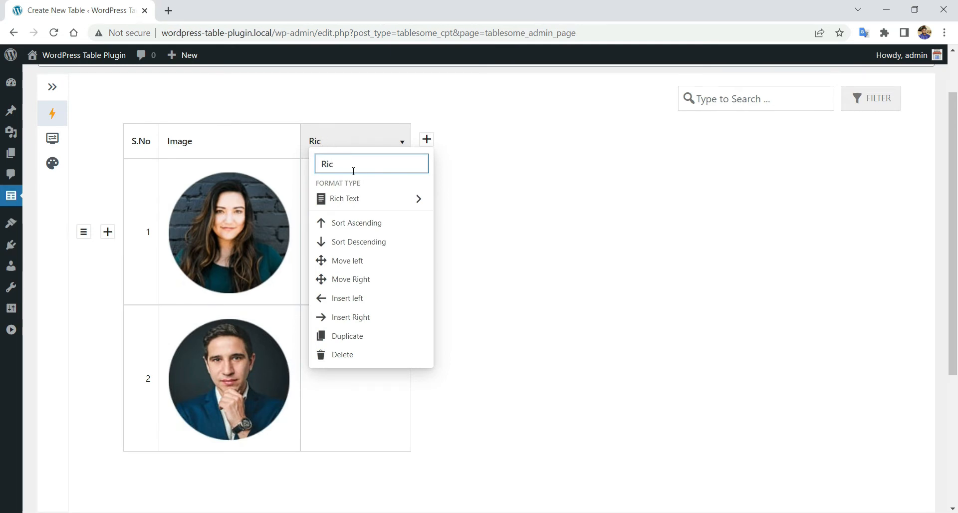
text(kjxt)
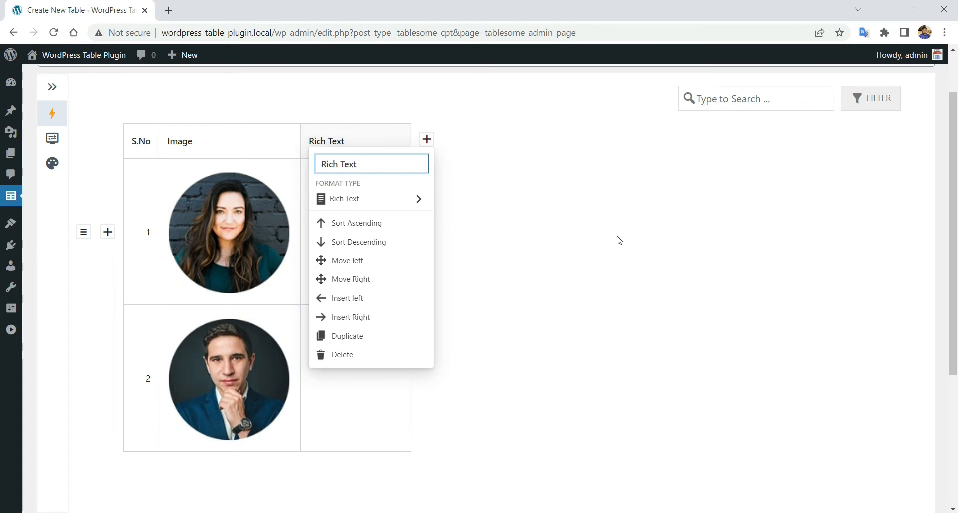
click(619, 240)
click(335, 207)
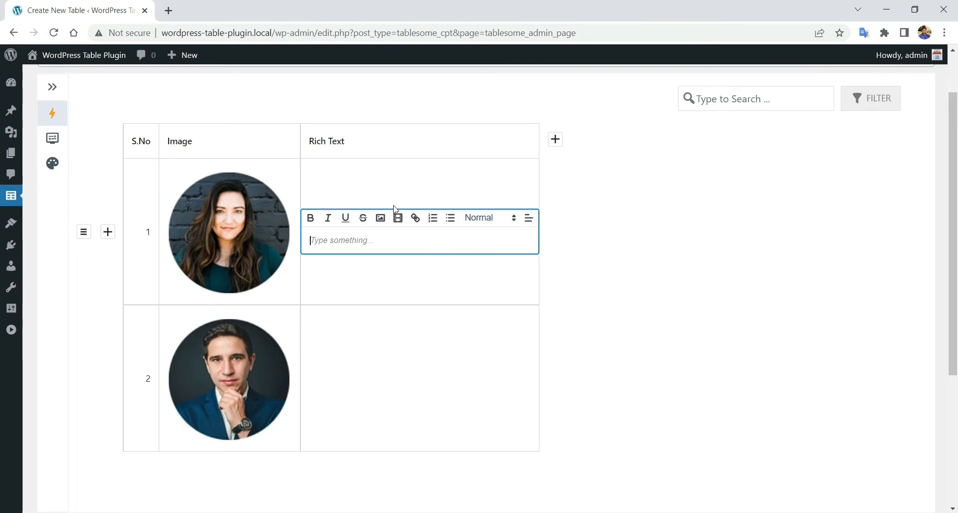
- Insert the ava9 portrait from the media library into row 1's Rich Text cell
click(379, 219)
click(33, 105)
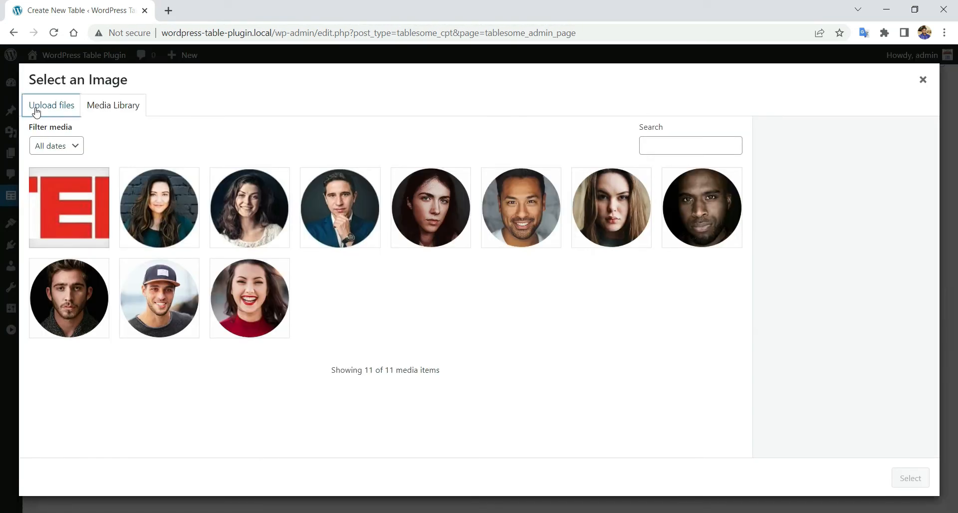
click(119, 105)
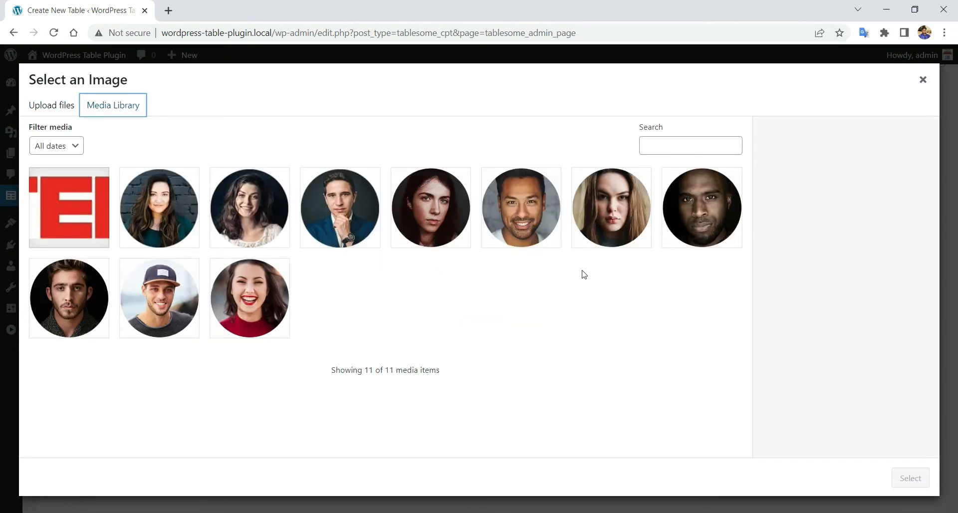
click(268, 214)
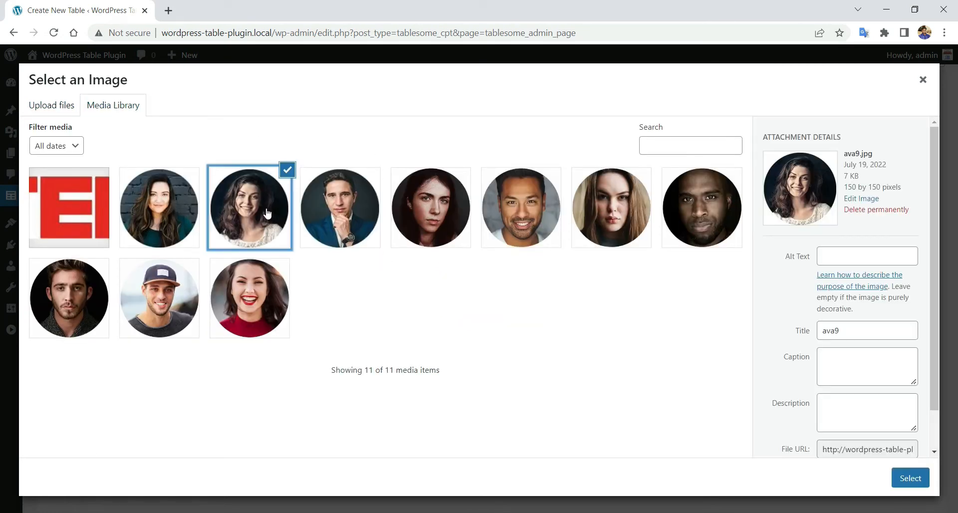
click(922, 479)
click(674, 327)
- Recheck row 1's cell, then begin editing row 2's Rich Text cell
click(382, 316)
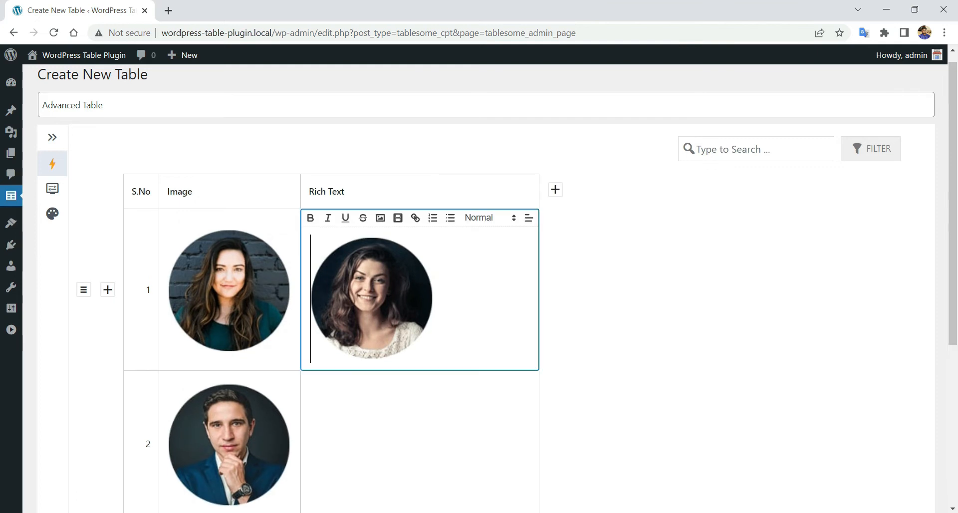
click(689, 298)
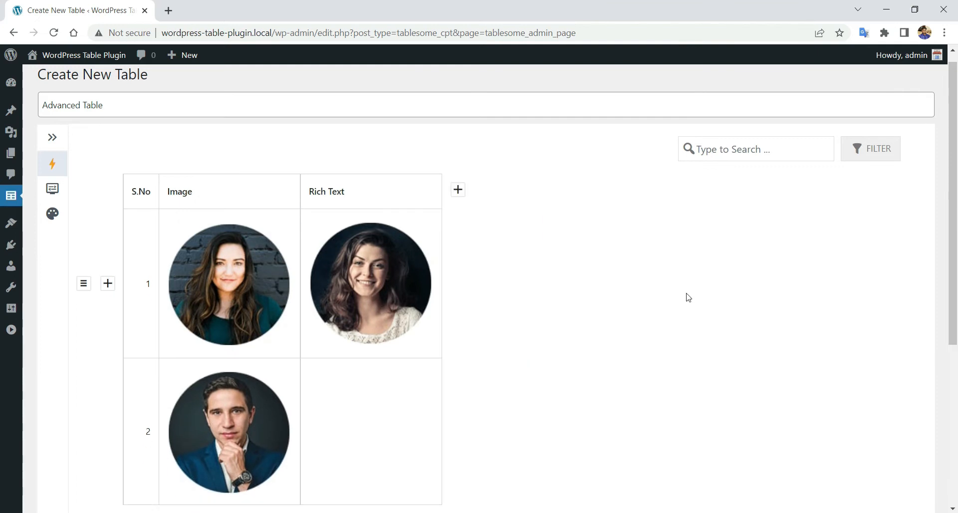
scroll(542, 292, down, 2)
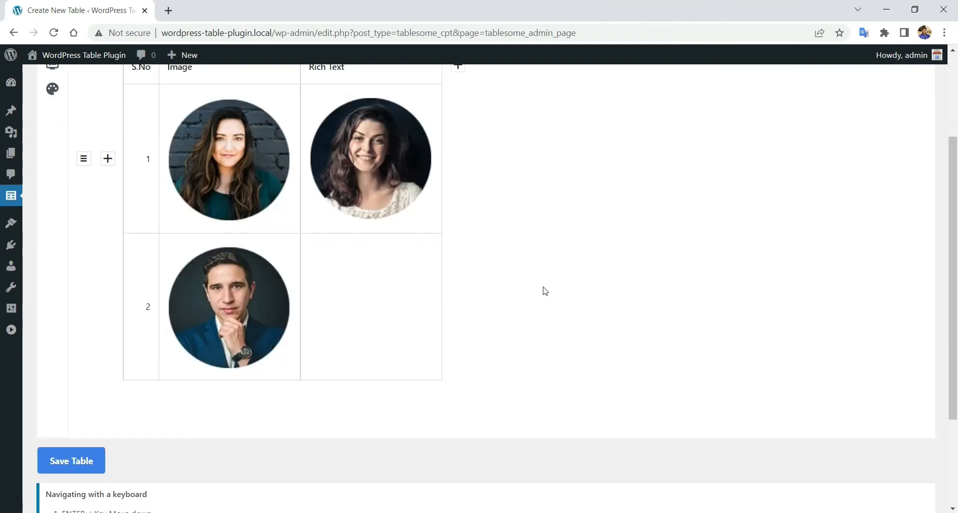
click(366, 280)
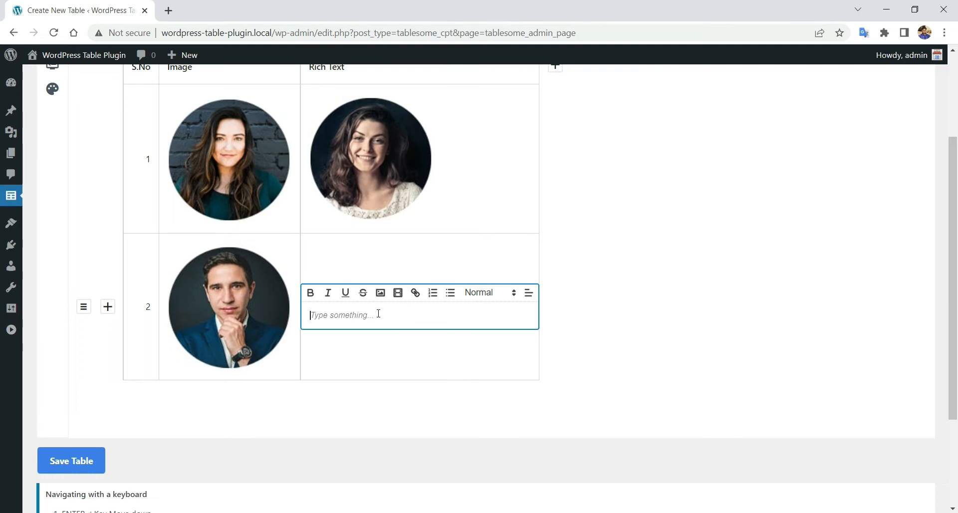
- Paste the prepared paragraphs and make phrases bold, italic, underlined and struck through
text(When you're building a project that needs to represent data visually, you will need a good way to display the information so it's easy to read and understand. Now, depending on the type of data, you can select between different representation methods using HTML elements.)
click(399, 314)
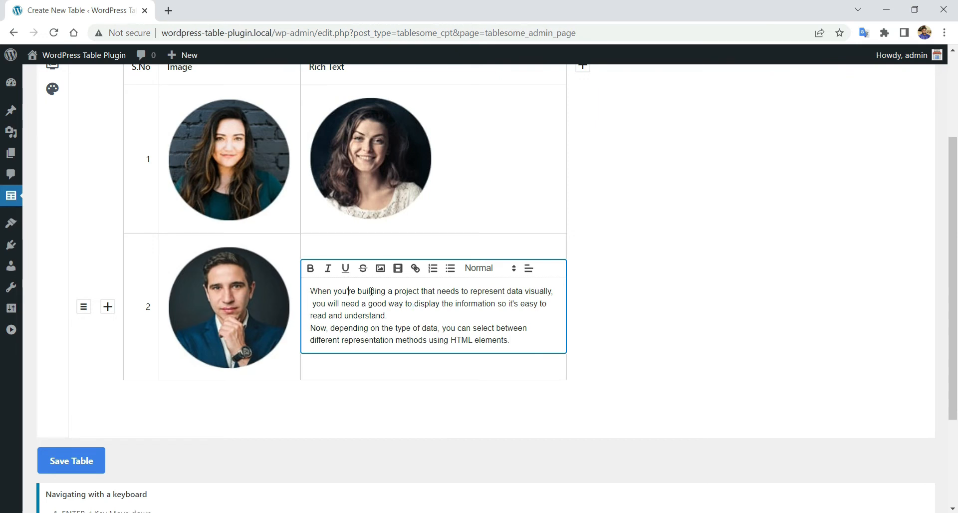
drag(358, 291, 418, 291)
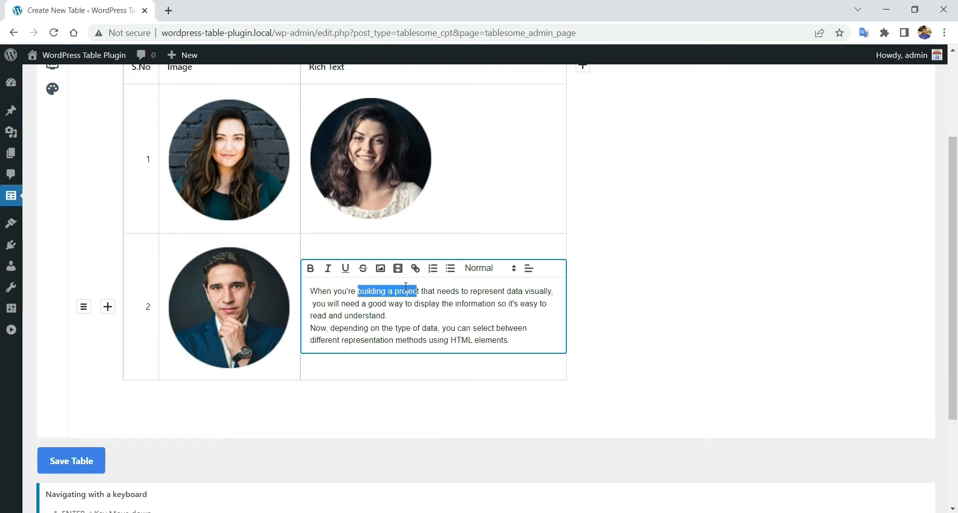
click(310, 269)
click(362, 304)
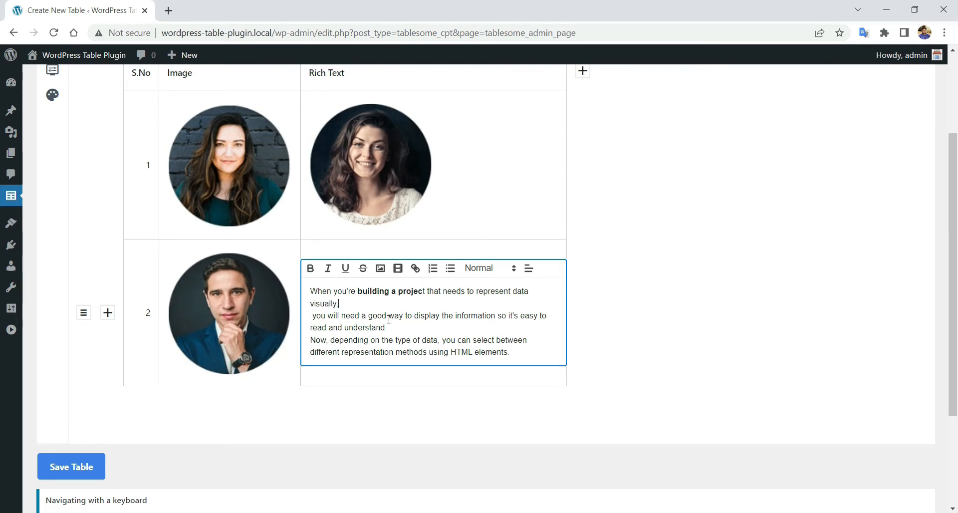
drag(412, 315, 486, 315)
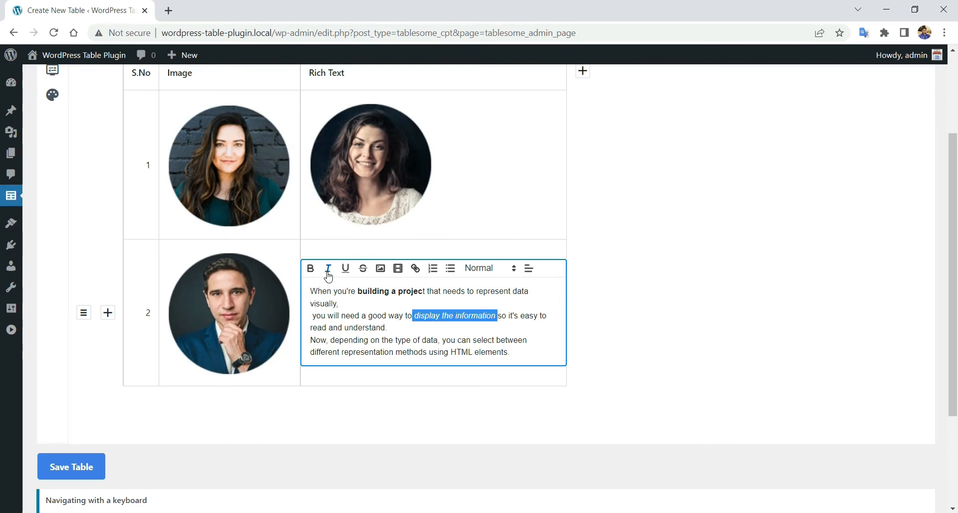
click(392, 328)
drag(388, 327, 345, 325)
click(345, 273)
click(335, 339)
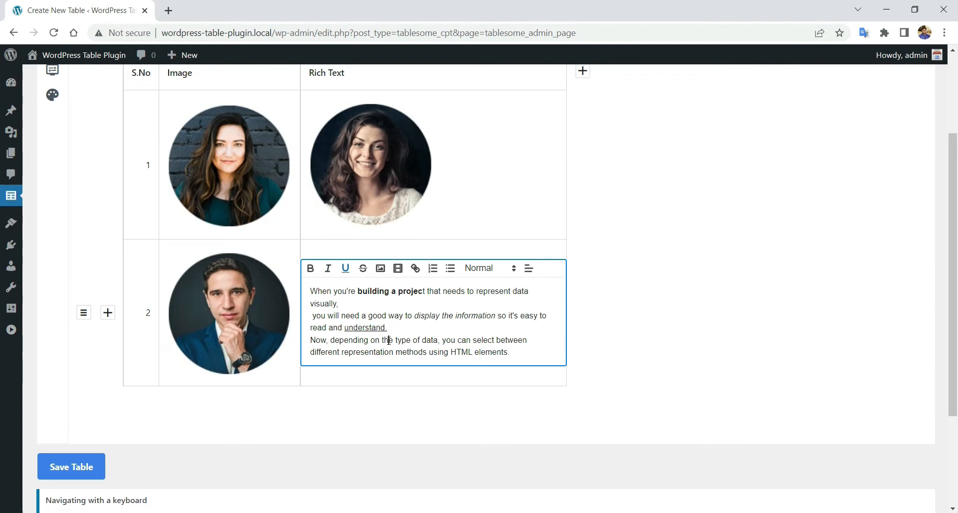
drag(310, 341, 411, 341)
click(363, 268)
click(426, 341)
- Link the words 'HTML elements.' to the site's address
drag(271, 32, 161, 33)
key(ctrl+c)
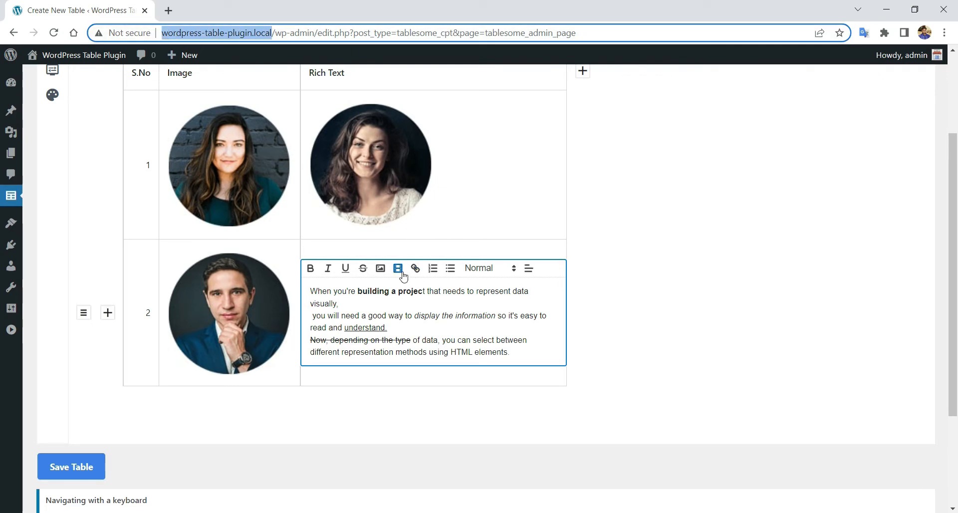
drag(516, 351, 450, 352)
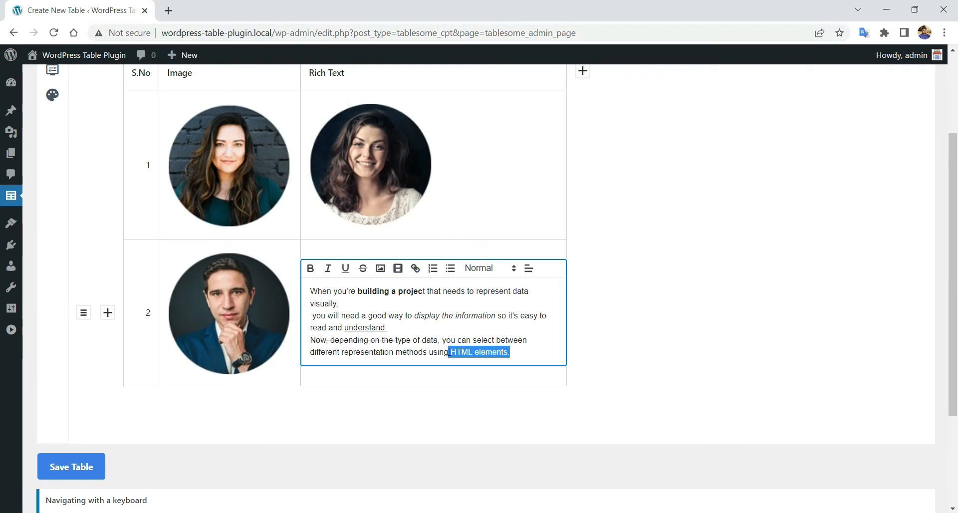
click(415, 268)
key(ctrl+v)
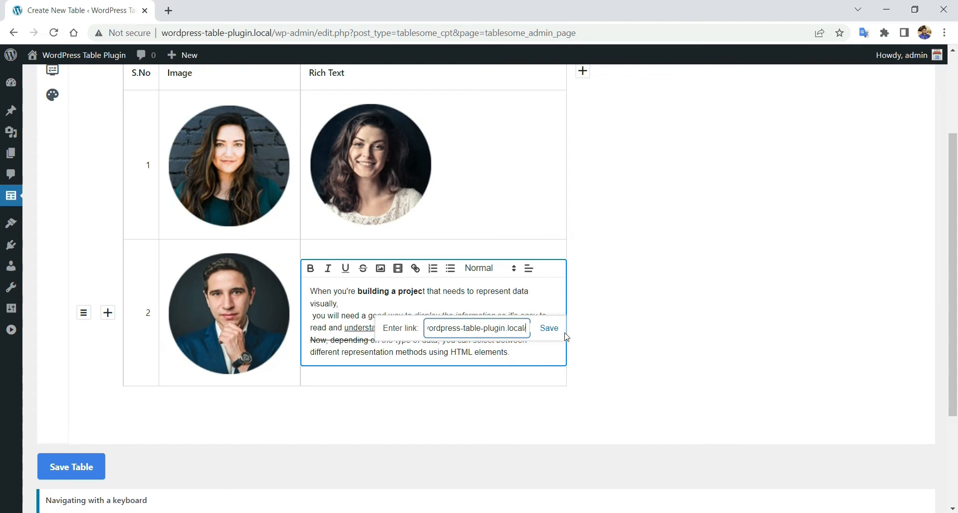
key(Return)
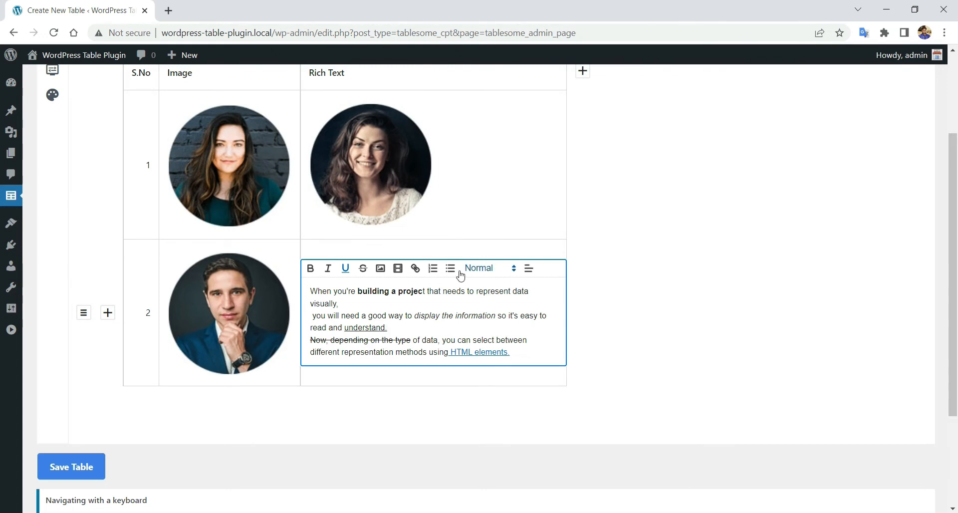
- Add a third row to the table and start editing its Rich Text cell
click(481, 383)
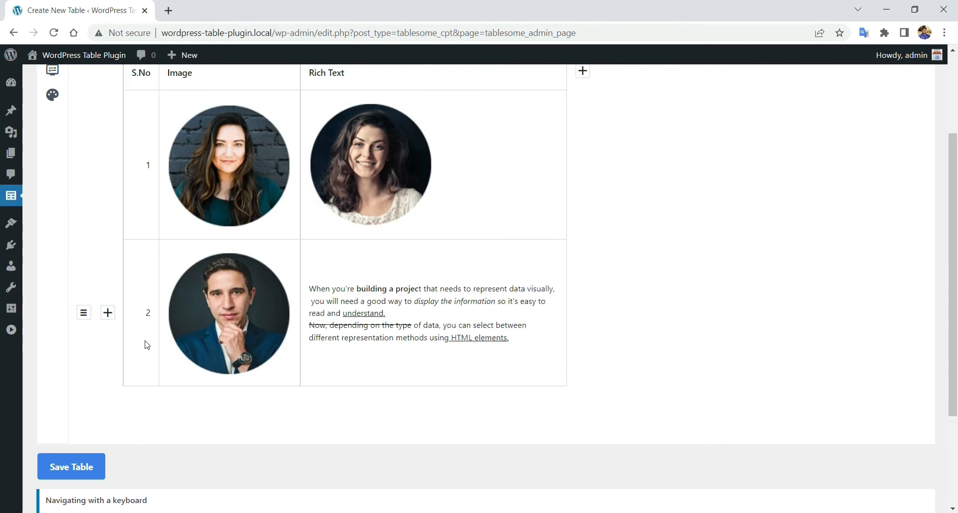
click(108, 313)
scroll(432, 289, down, 3)
click(403, 281)
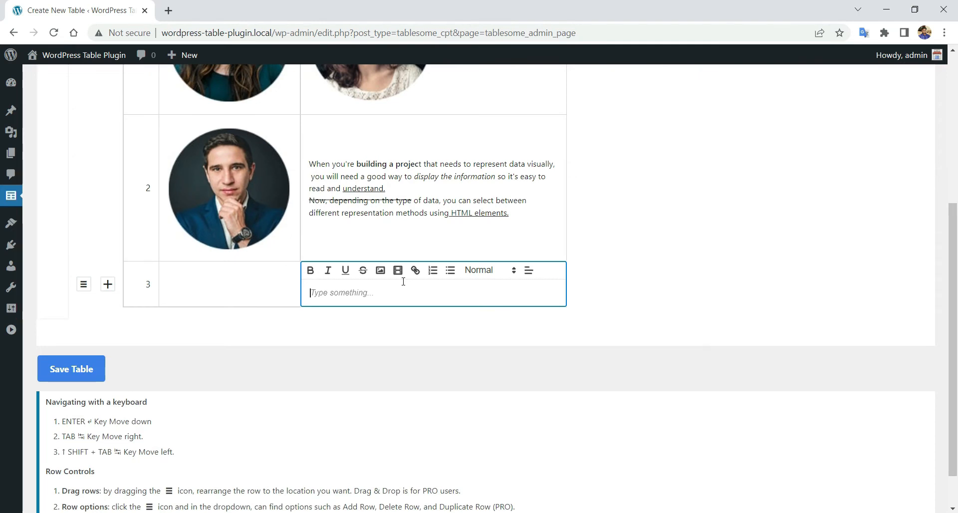
scroll(403, 282, down, 1)
- List Hello, Hi and Good Morning in row 3's cell as bullets
click(432, 223)
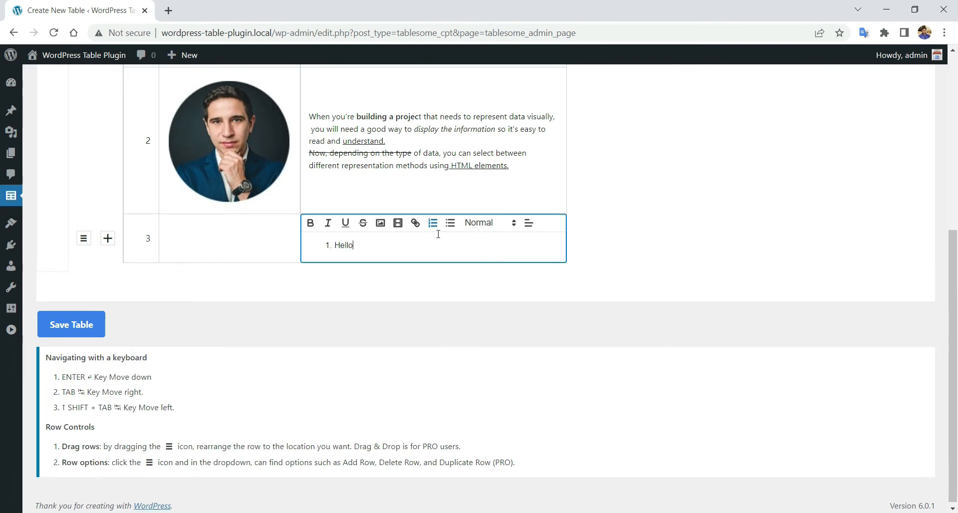
text(Hello)
key(Return)
scroll(441, 388, down, 1)
click(343, 191)
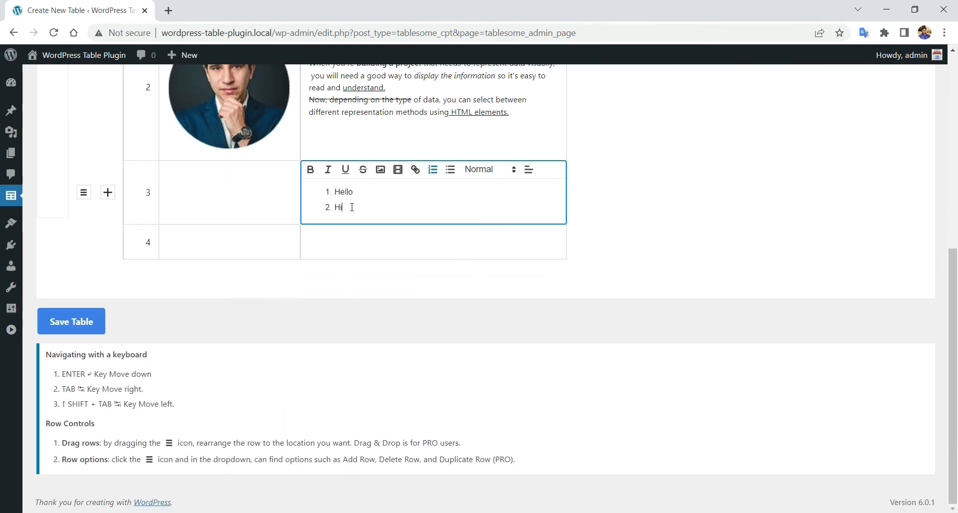
text(Hi)
key(Return)
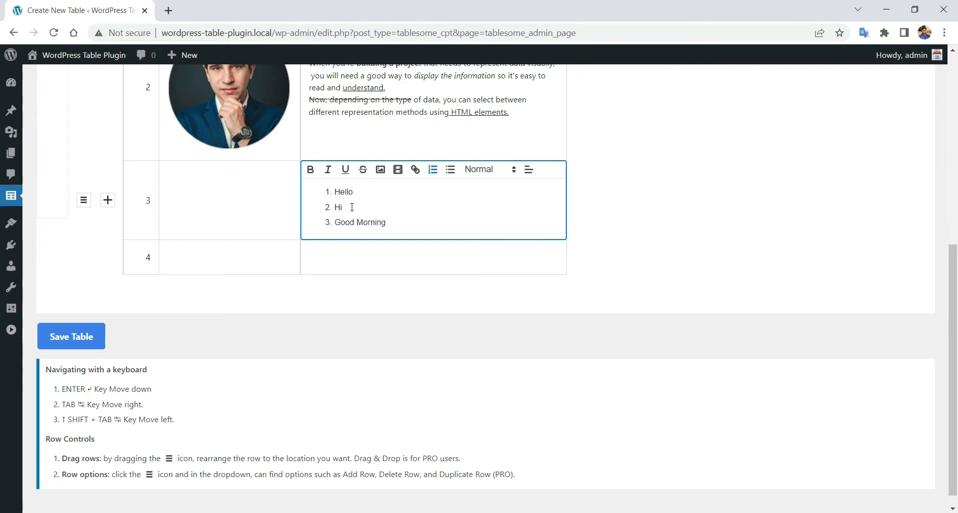
drag(405, 219, 318, 190)
click(445, 173)
- Set the bulleted list's text size to Large
click(433, 229)
click(492, 172)
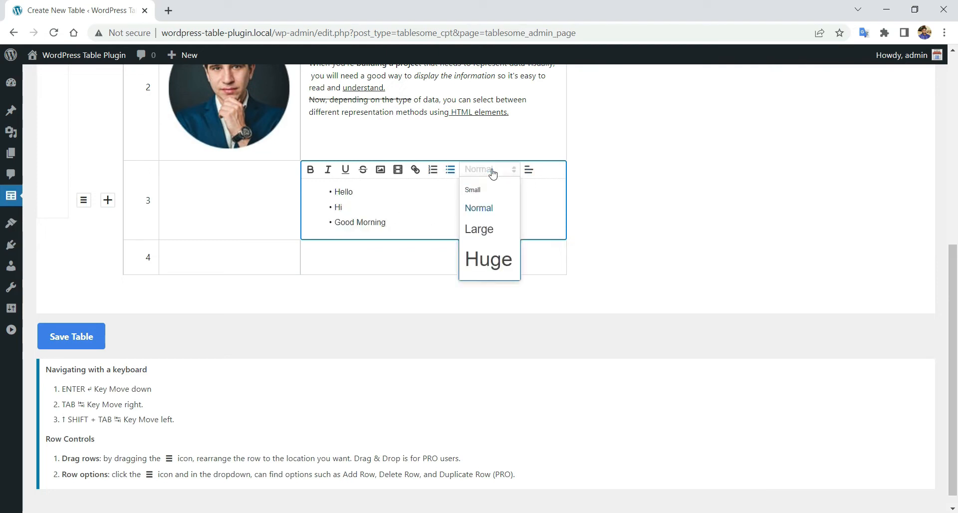
click(491, 234)
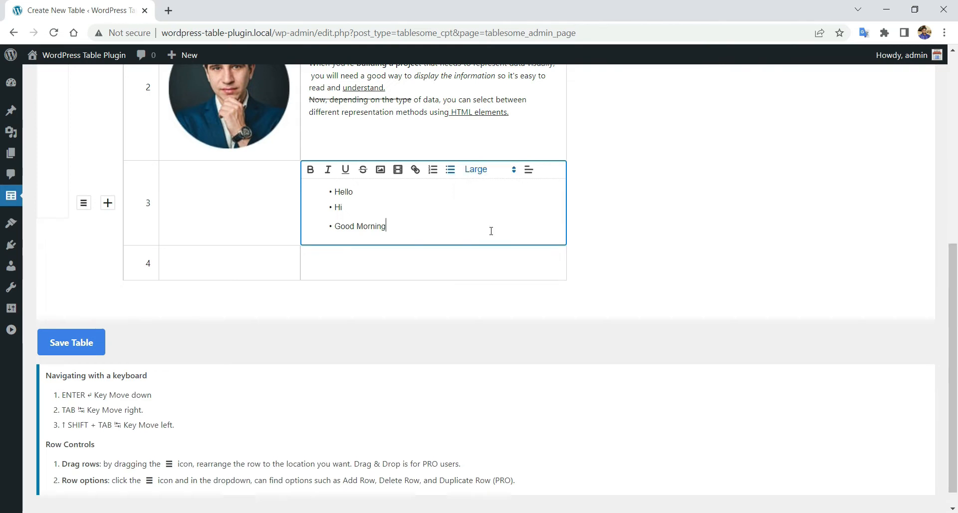
drag(463, 224, 331, 191)
click(466, 173)
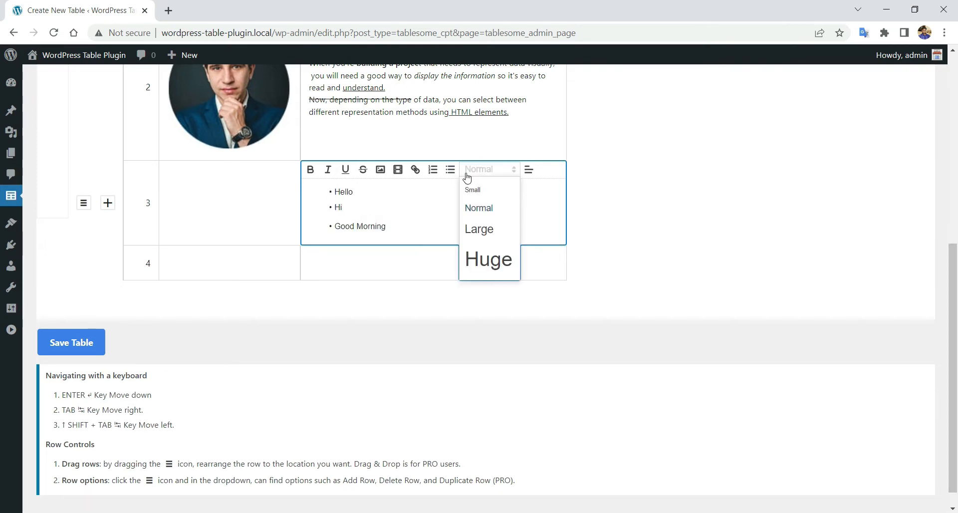
click(476, 194)
click(481, 173)
click(496, 234)
click(422, 227)
- Try center and right alignment on the bullets, leaving them left-aligned
drag(451, 245, 331, 192)
click(529, 169)
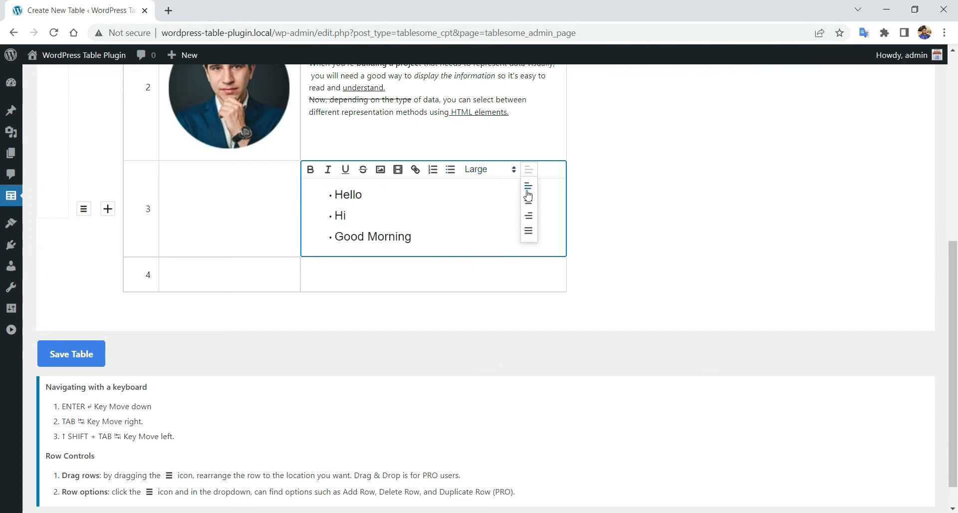
click(529, 201)
click(529, 169)
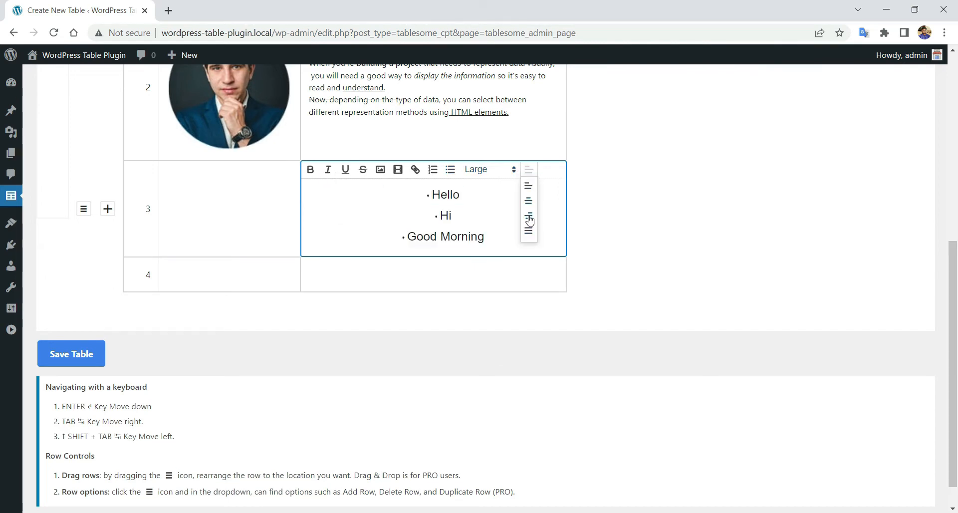
click(529, 221)
click(523, 168)
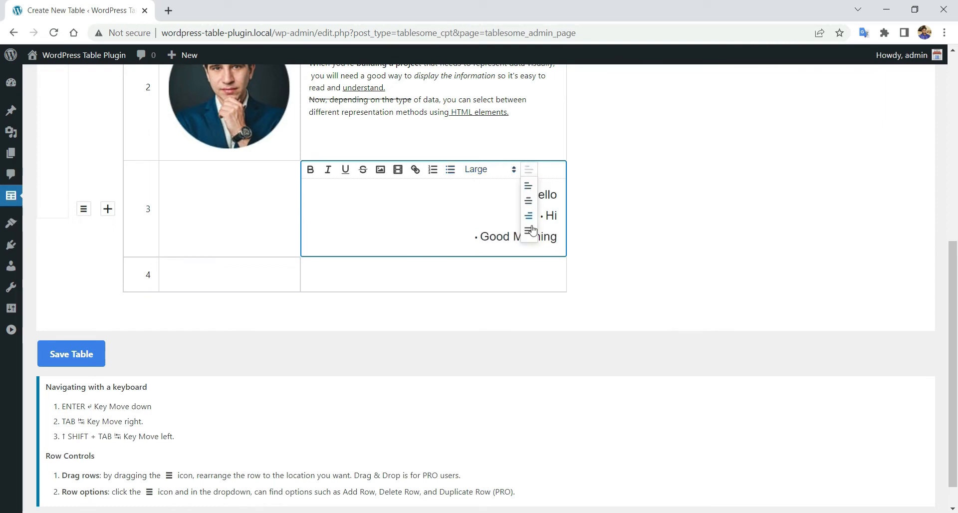
click(530, 237)
click(488, 212)
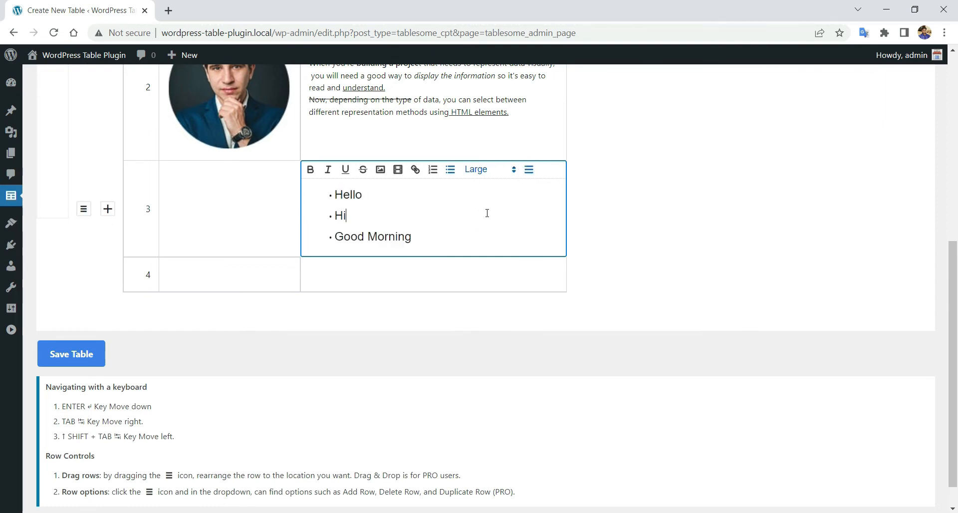
- Save the Advanced Table and dismiss the table-created confirmation
scroll(388, 329, up, 3)
scroll(474, 380, up, 1)
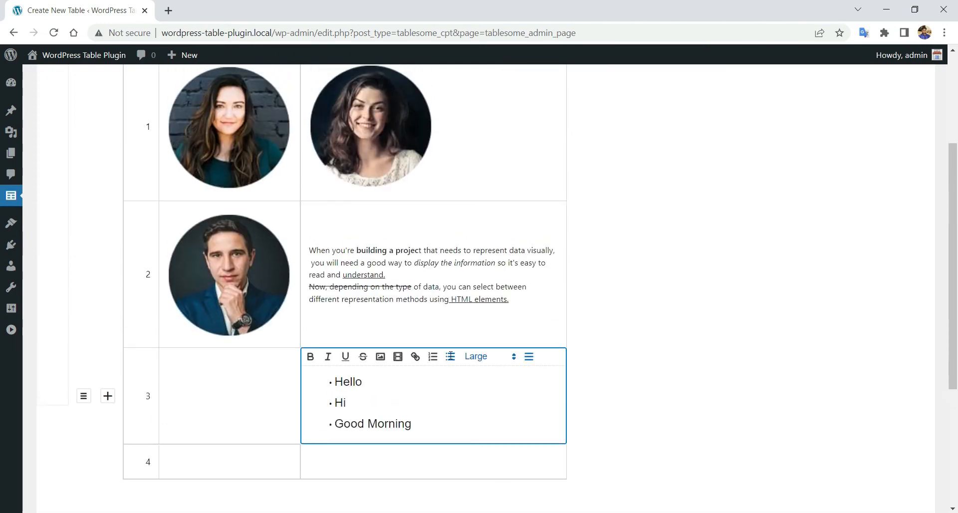
scroll(451, 356, up, 2)
click(479, 277)
scroll(479, 277, down, 2)
scroll(652, 292, down, 1)
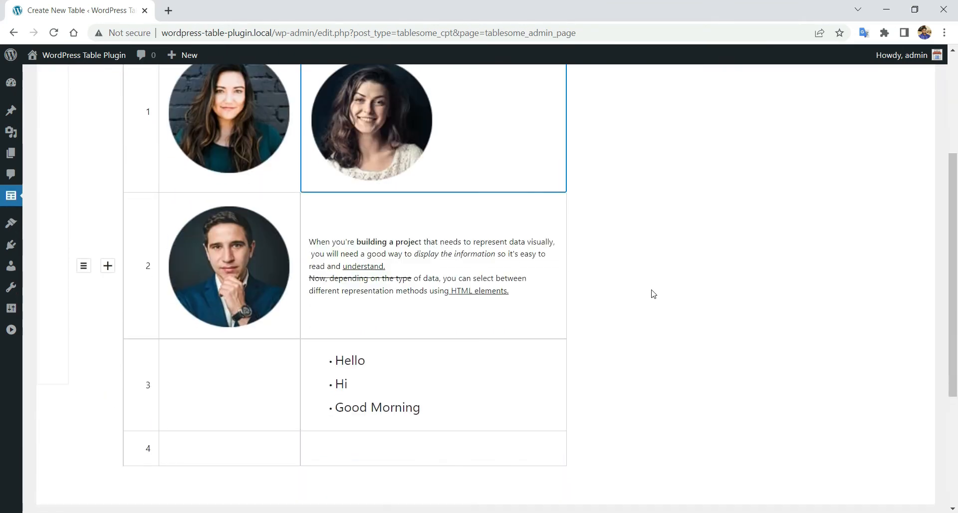
click(659, 291)
scroll(662, 291, up, 1)
scroll(663, 294, down, 3)
click(88, 321)
click(593, 107)
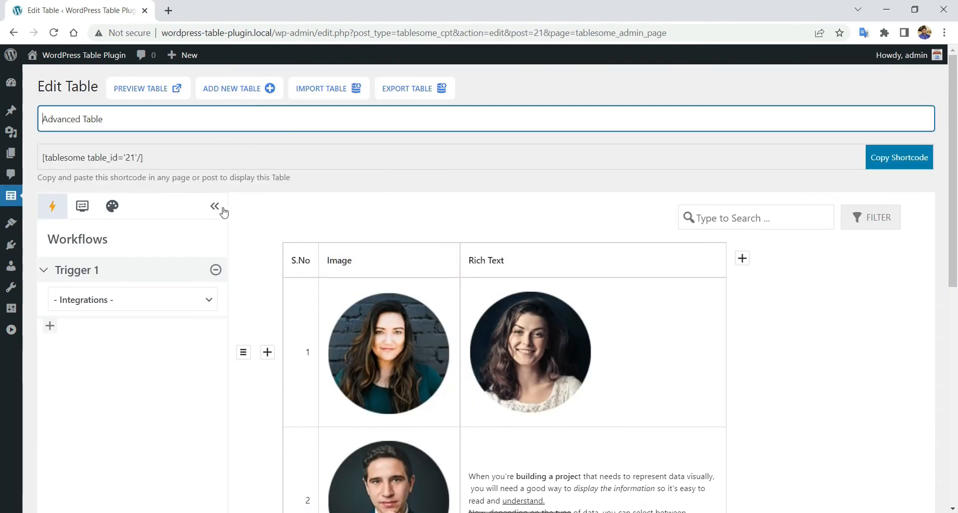
- Preview the table on the front end, testing the portrait and 'HTML elements' links
click(214, 208)
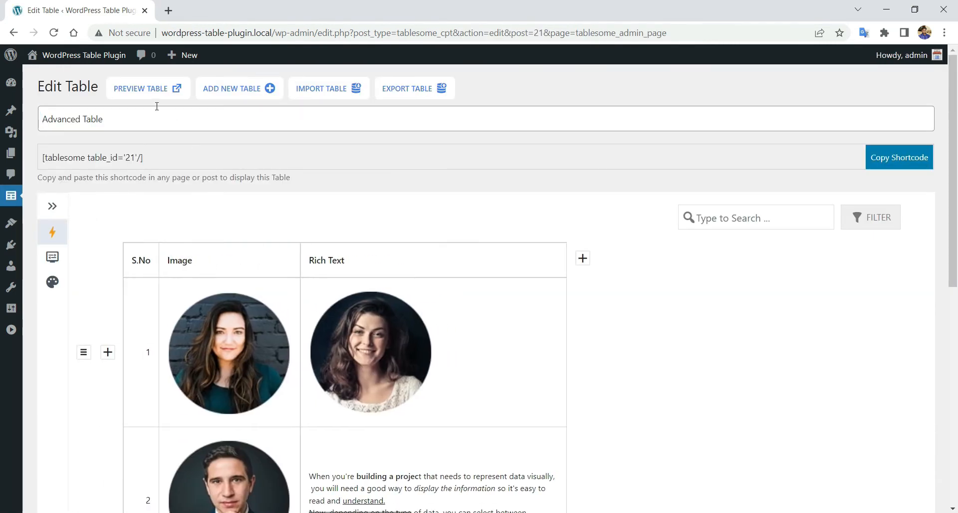
click(157, 91)
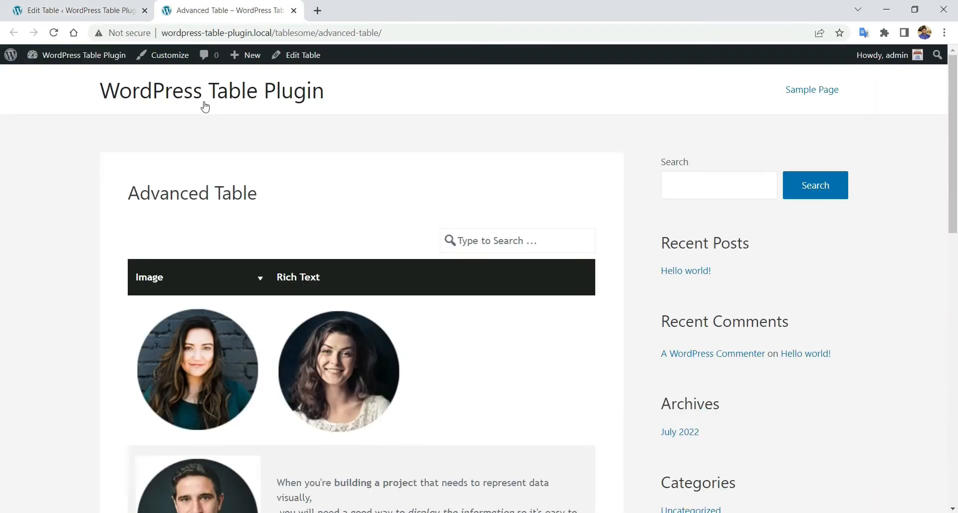
scroll(203, 160, down, 2)
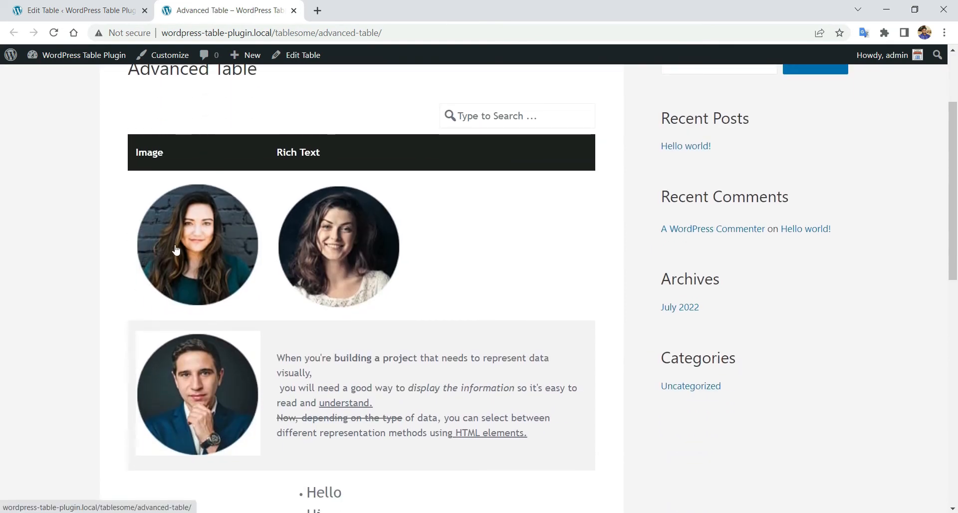
scroll(340, 280, down, 1)
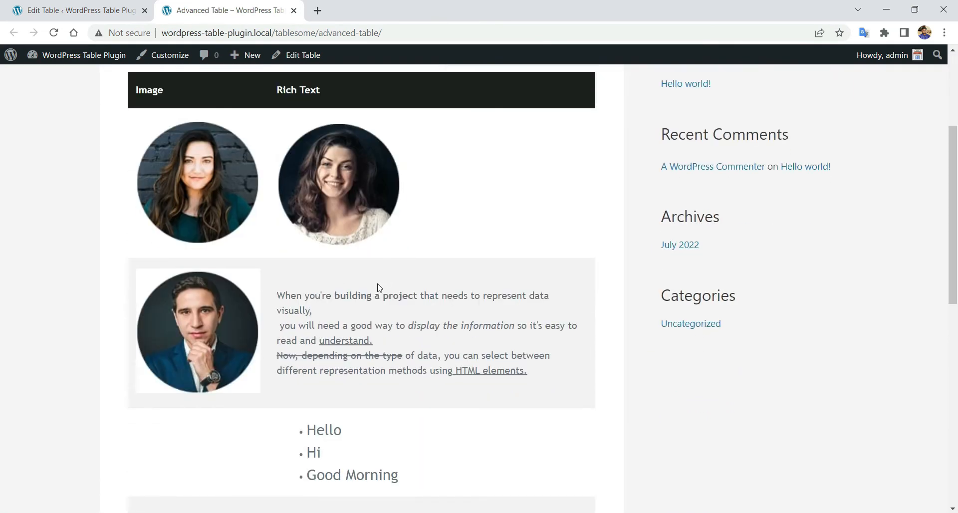
scroll(379, 288, down, 2)
scroll(401, 296, up, 2)
click(190, 331)
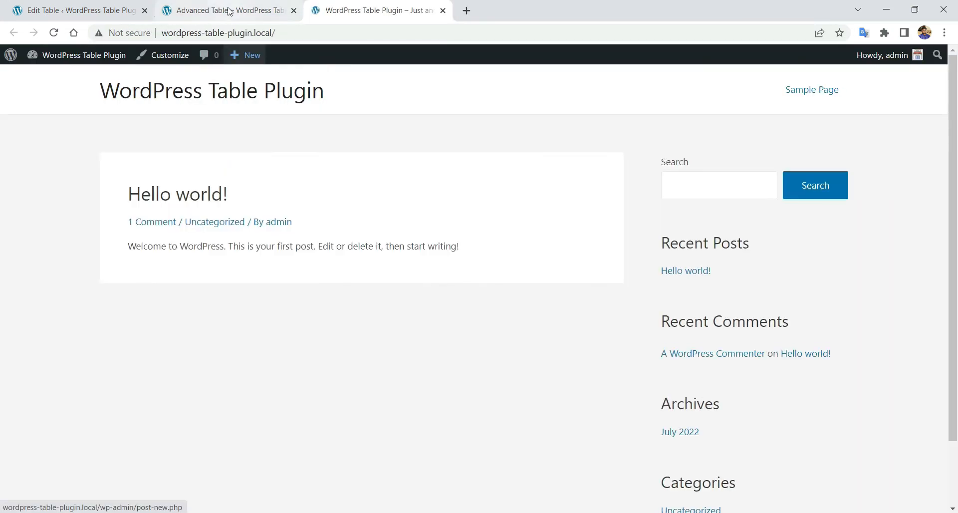
click(443, 11)
click(482, 369)
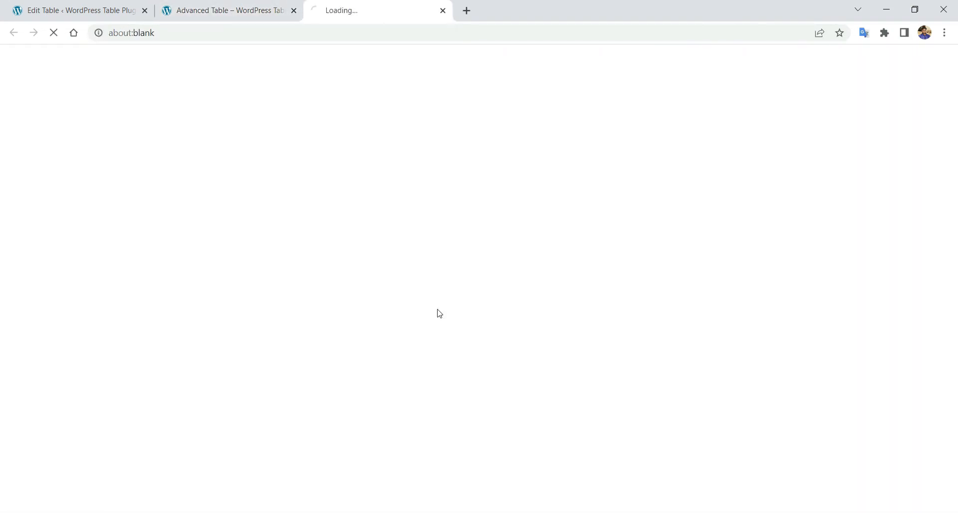
click(443, 10)
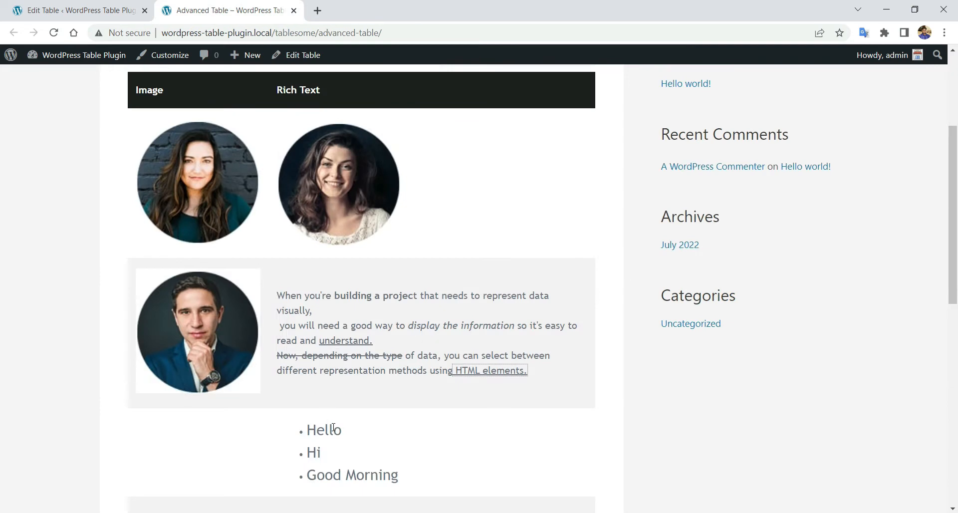
scroll(358, 418, down, 1)
scroll(359, 415, up, 3)
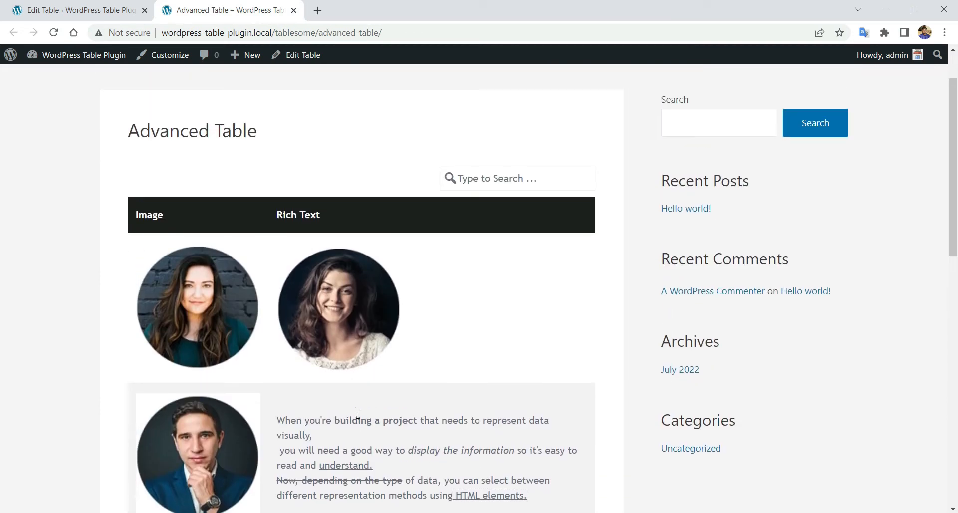
click(100, 6)
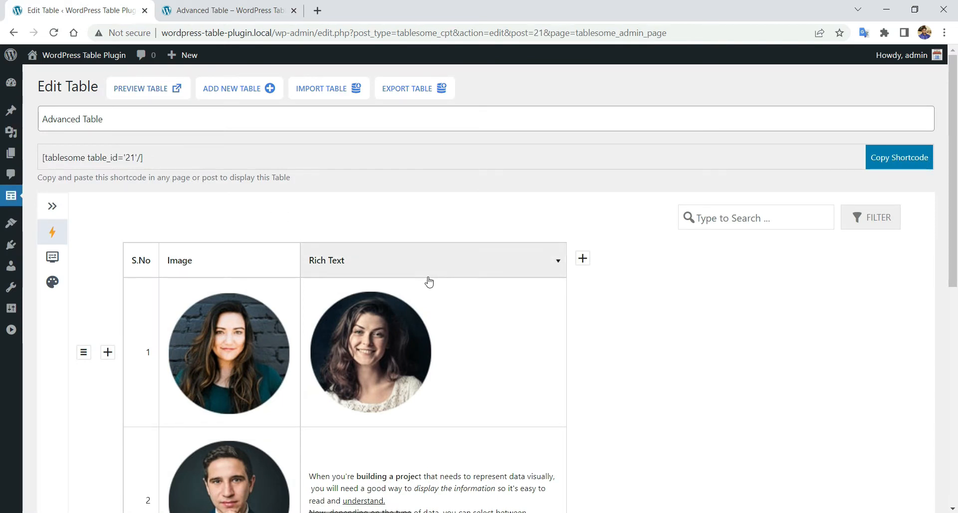
- Paste the YouTube time-lapse link as plain text to embed it in row 4's cell
scroll(429, 274, down, 4)
scroll(434, 270, down, 1)
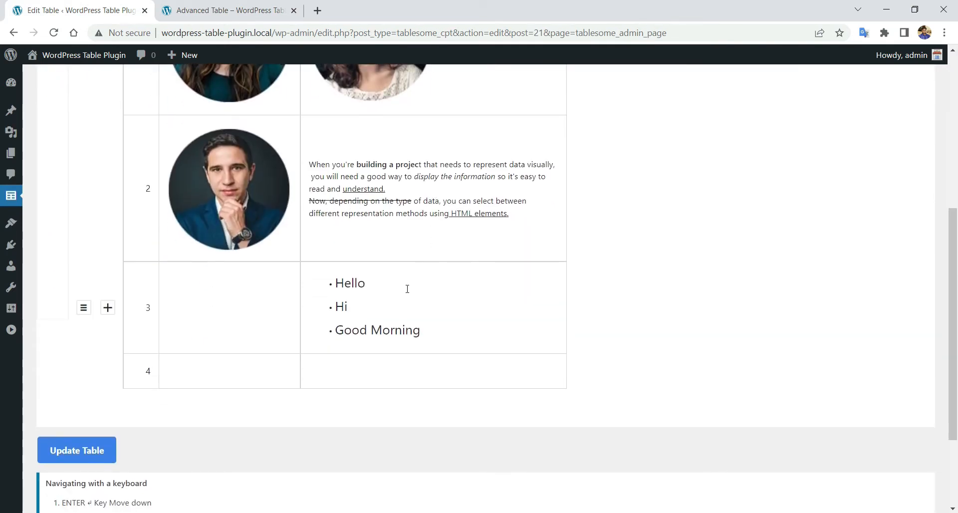
click(364, 371)
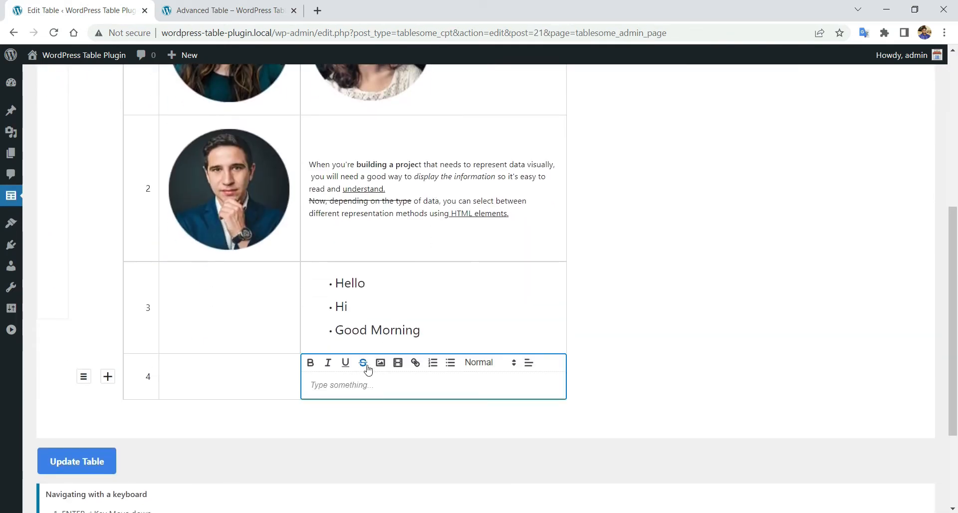
click(398, 364)
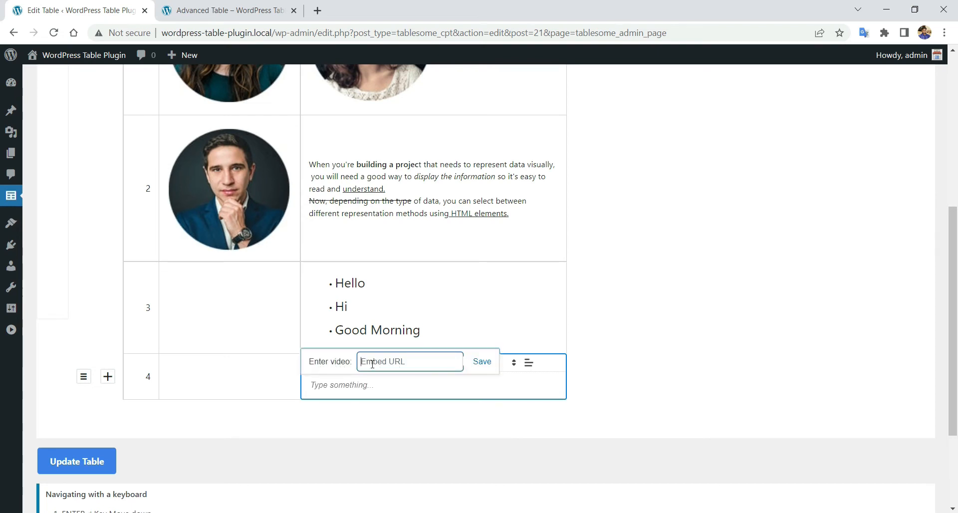
right_click(387, 358)
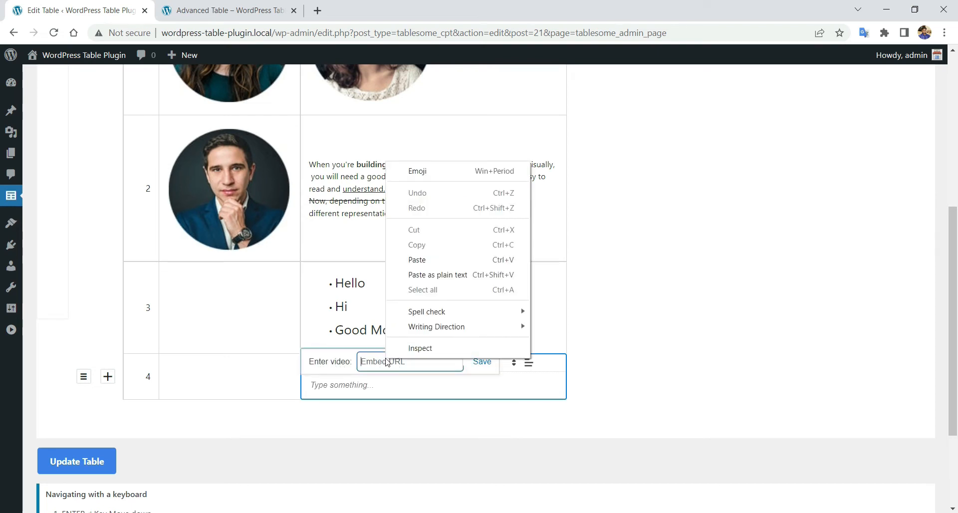
click(435, 276)
click(476, 364)
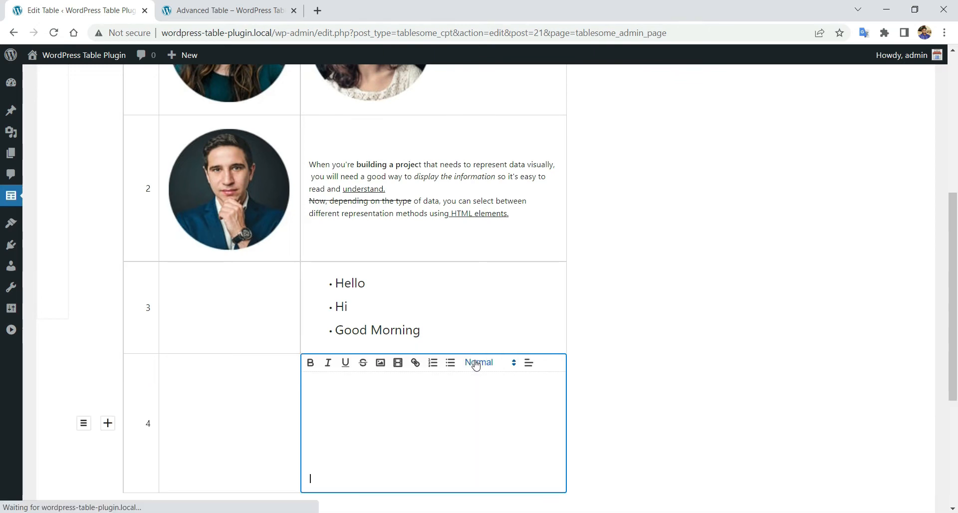
scroll(648, 338, down, 2)
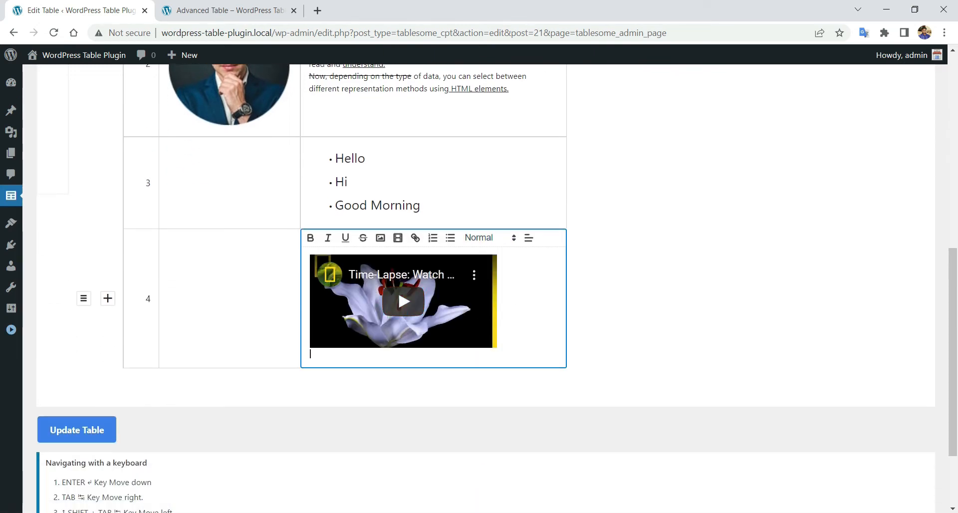
click(4, 332)
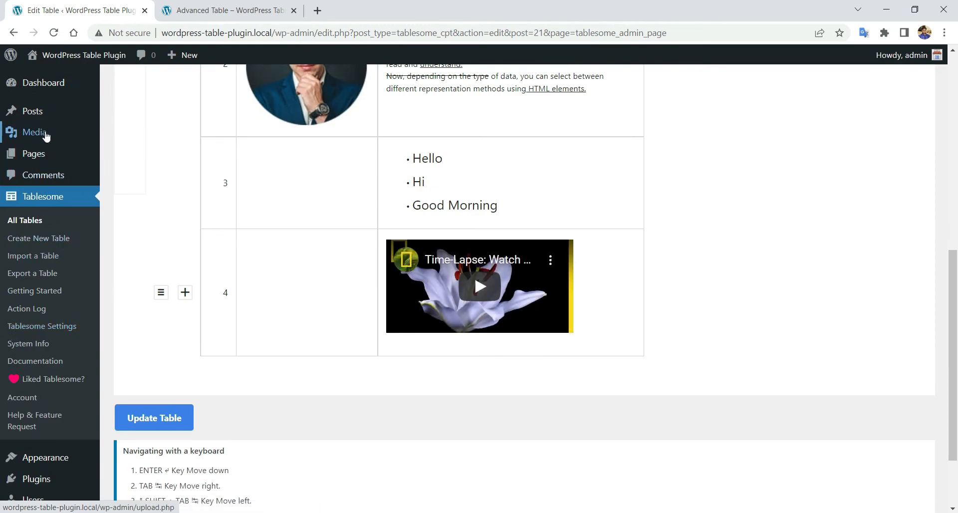
- Copy the lotus video's file URL from the Media Library in a new tab
mouse_move(46, 135)
right_click(124, 133)
click(160, 139)
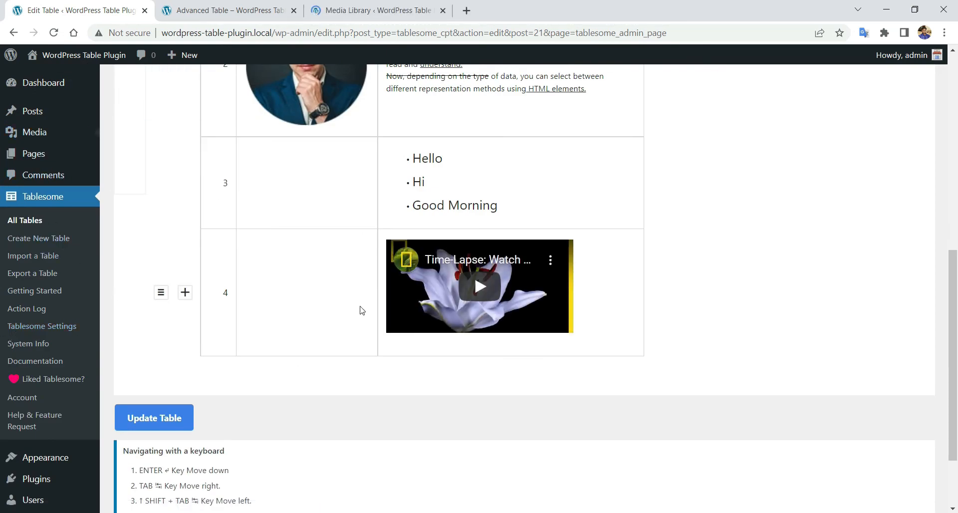
click(381, 14)
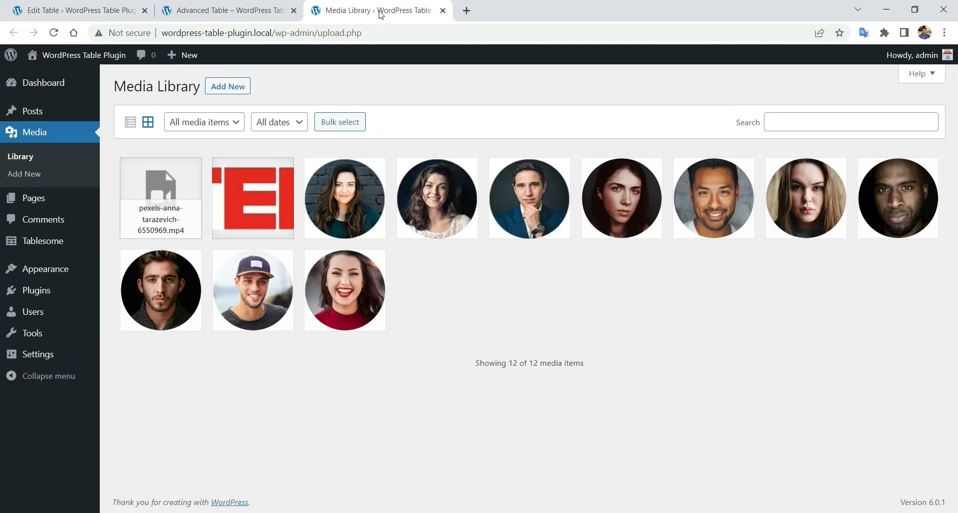
click(157, 182)
click(782, 343)
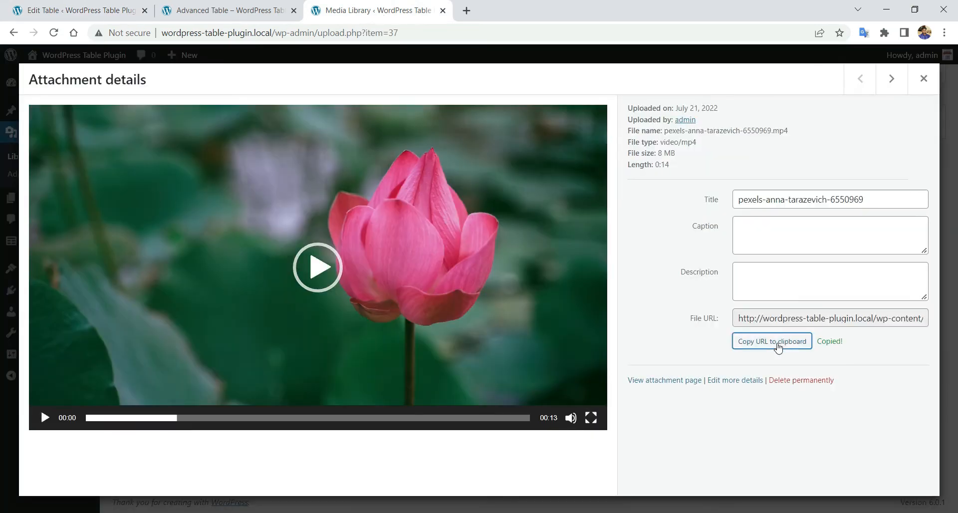
click(924, 78)
- Add row 5 below row 4 and embed the lotus video URL in its Rich Text cell
click(75, 10)
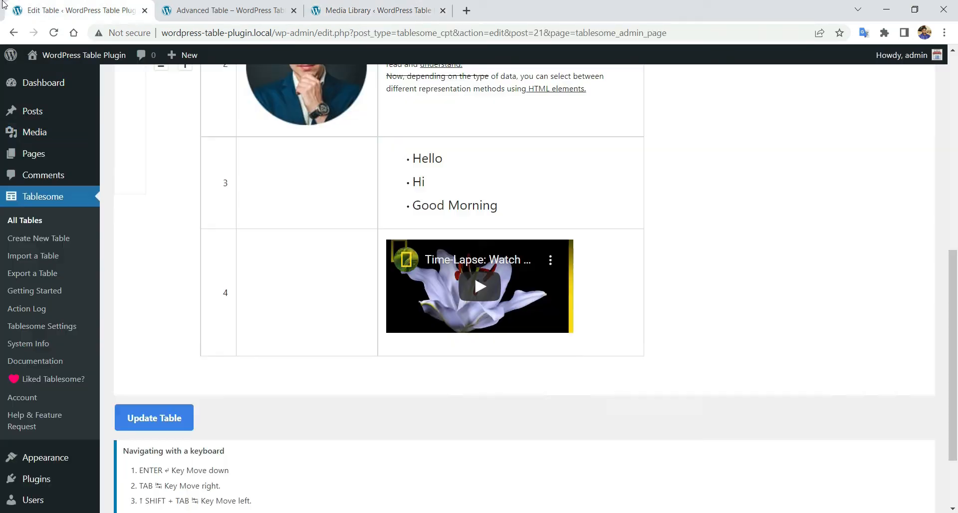
click(160, 294)
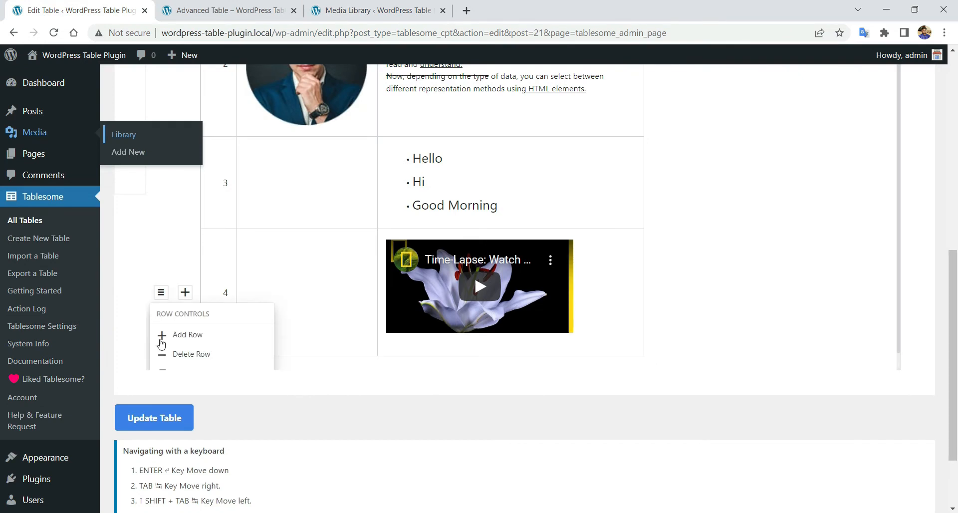
click(210, 333)
click(452, 378)
click(476, 370)
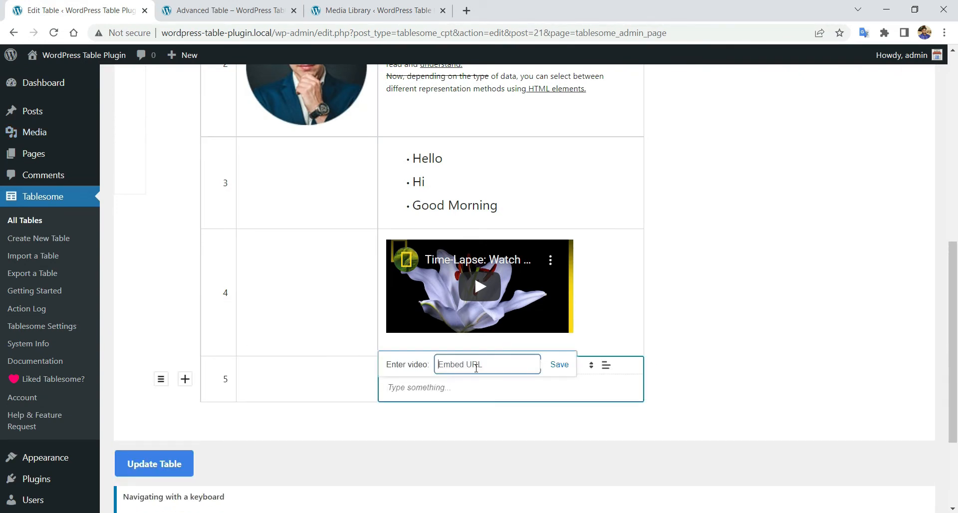
right_click(482, 365)
click(545, 276)
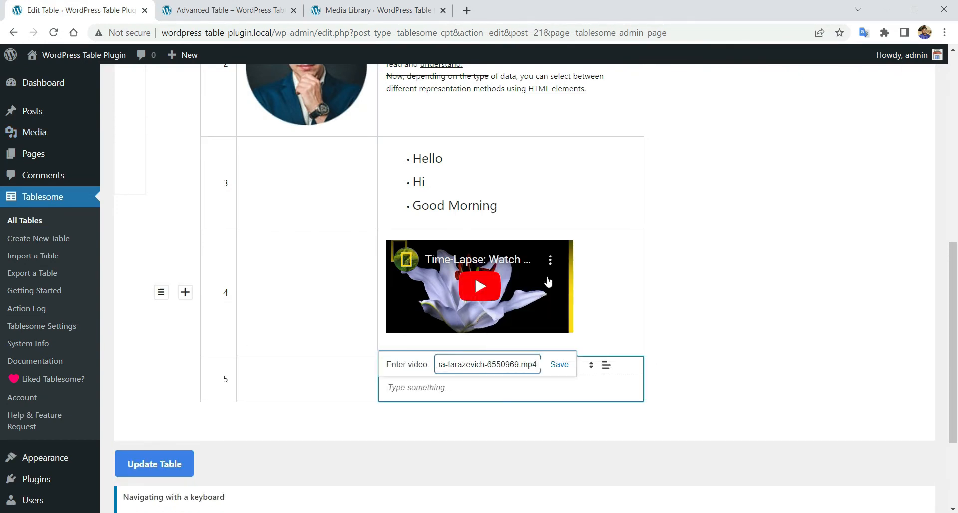
click(559, 365)
- Update the table, dismiss the confirmation and go to the published table page
scroll(350, 349, down, 4)
click(178, 373)
click(589, 101)
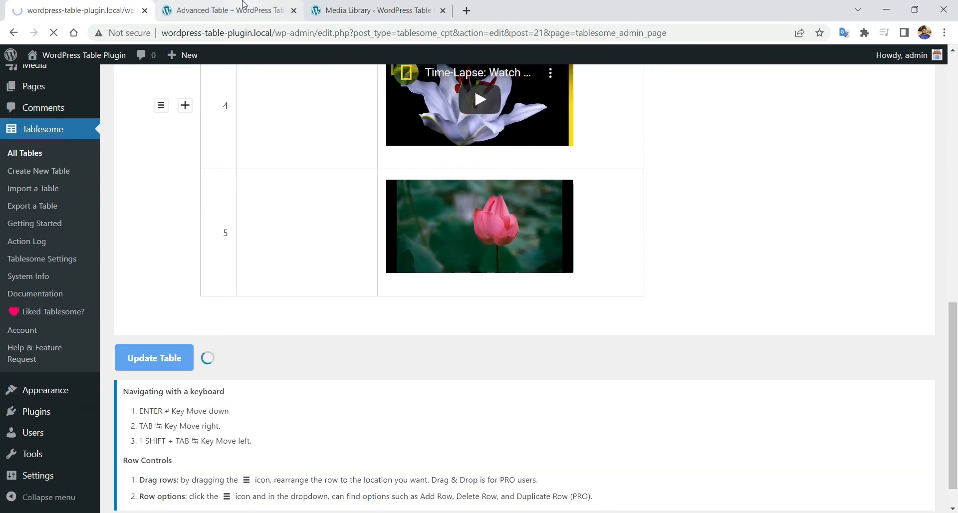
click(243, 5)
right_click(214, 121)
- Reload the published page, play, seek and pause the lotus video, then start the YouTube video
click(295, 159)
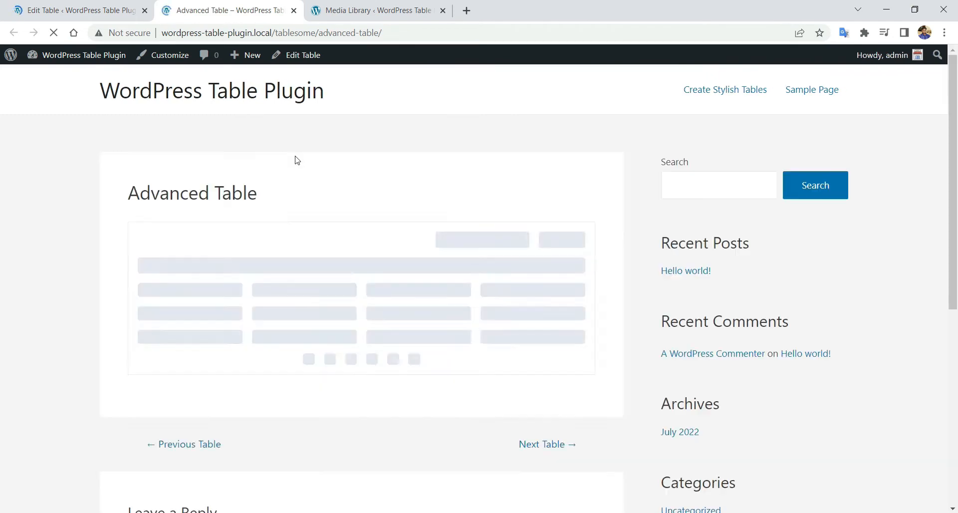
scroll(309, 300, down, 10)
click(311, 367)
click(394, 372)
click(369, 322)
click(367, 213)
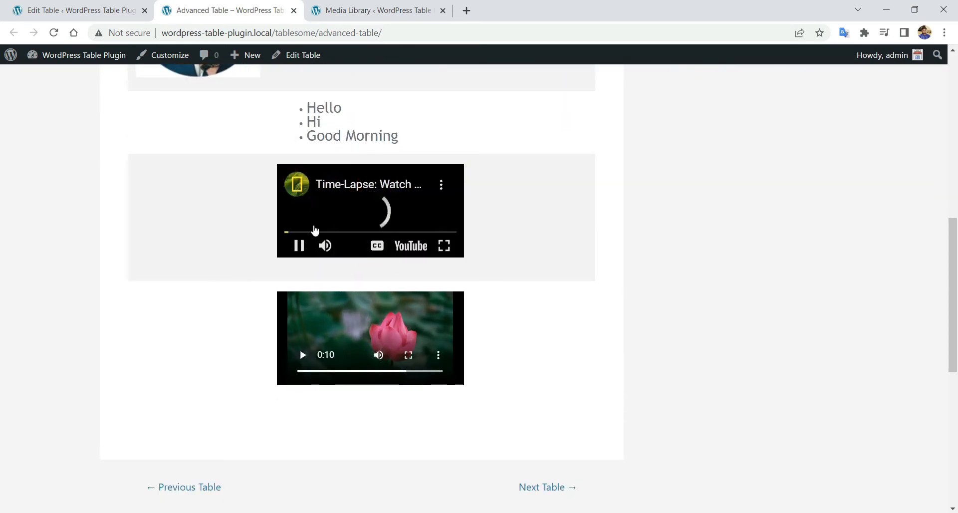
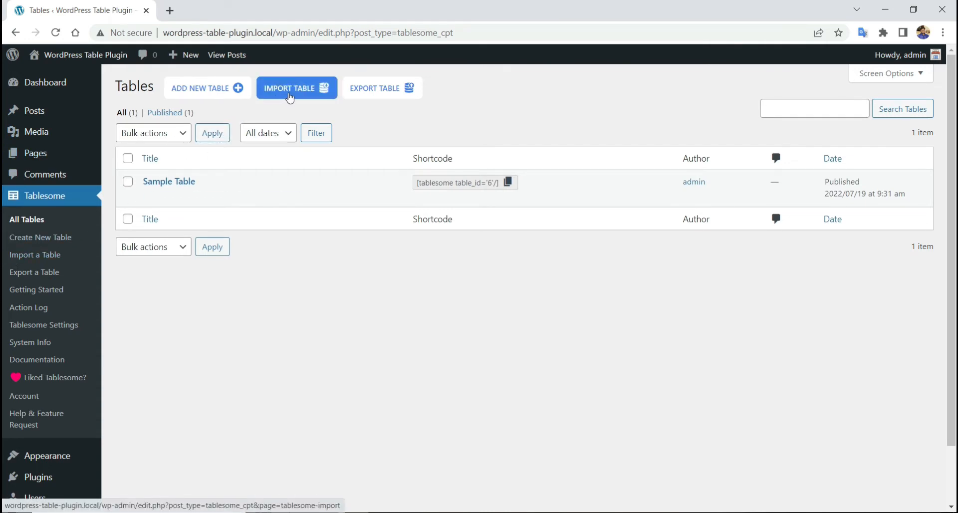
- Start a table import and title the new table 'Imported Table'
click(289, 97)
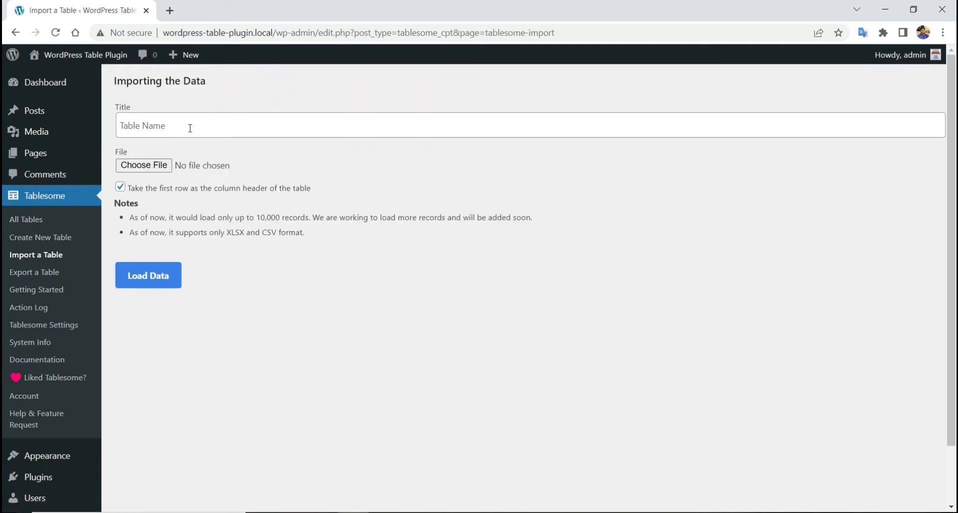
click(194, 127)
text(Imported Table)
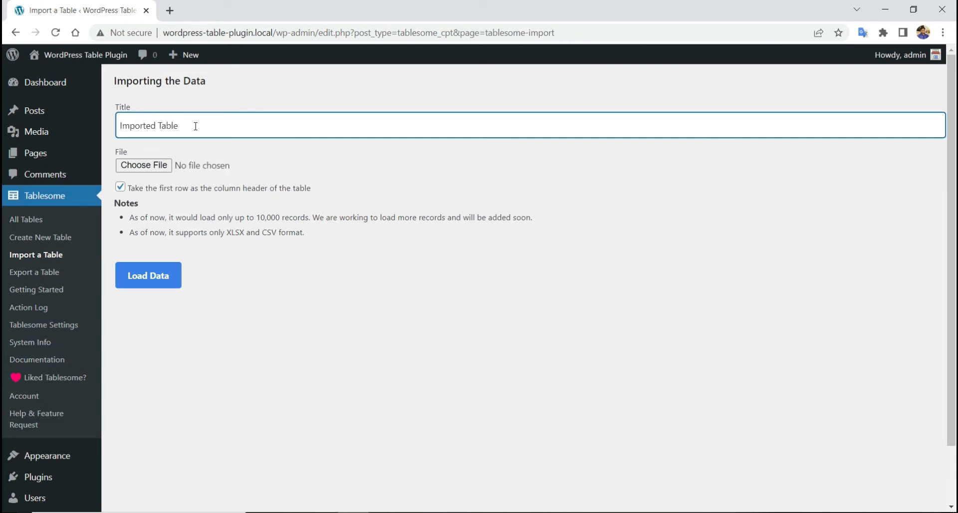
- Attach League Table.xlsx from Desktop > Release Build as the import file
click(144, 165)
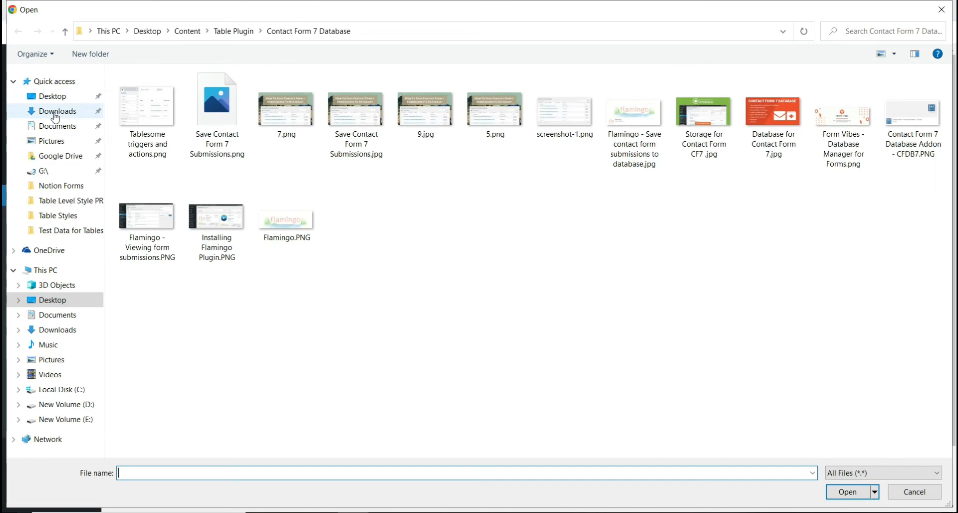
click(53, 96)
double_click(497, 108)
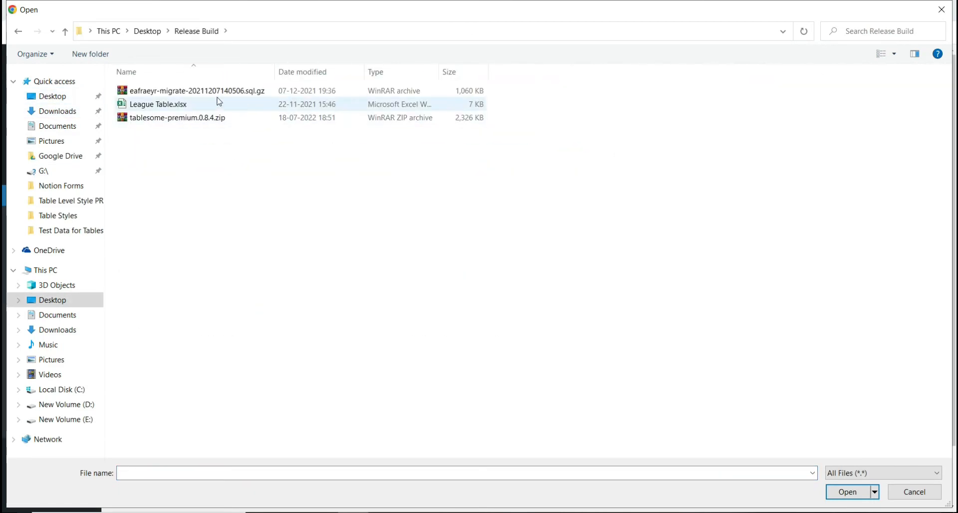
double_click(184, 107)
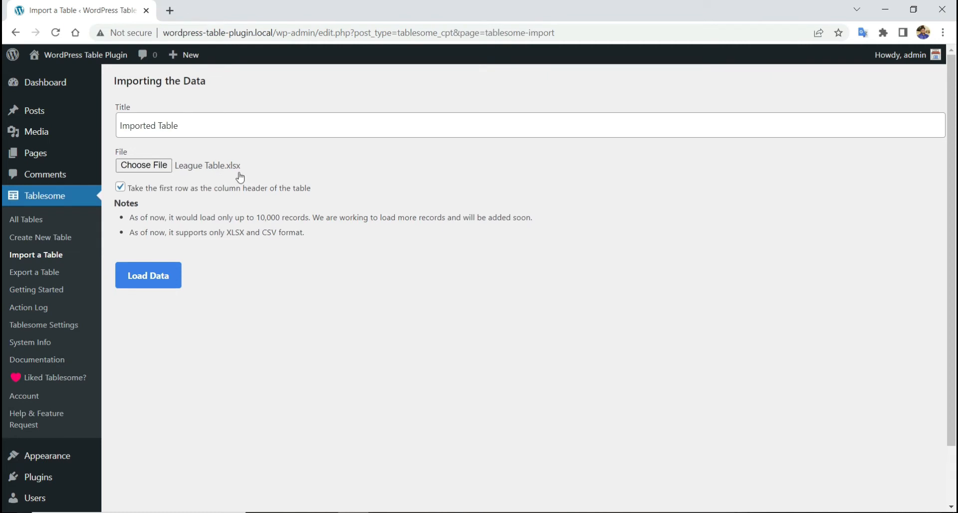
- Load the spreadsheet into the new table, dismiss the success alert and collapse the Workflows panel
click(157, 276)
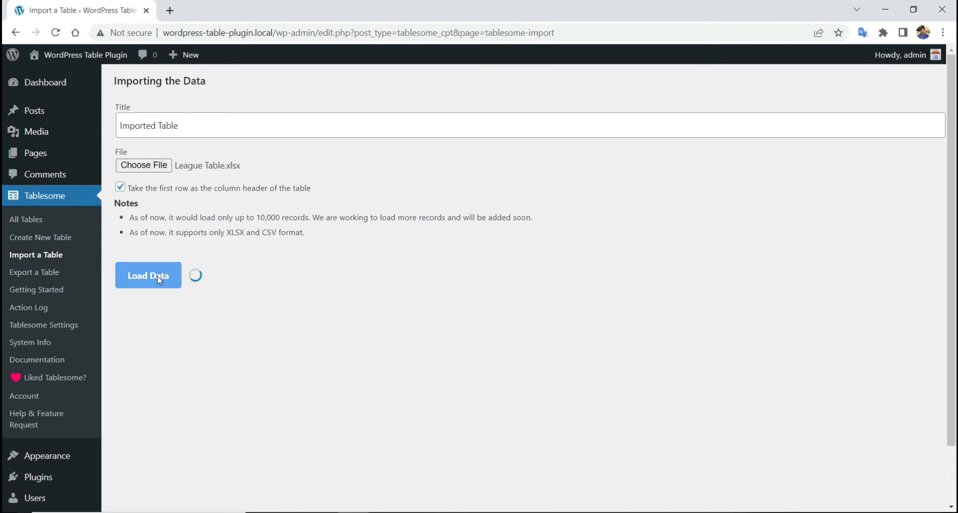
click(588, 104)
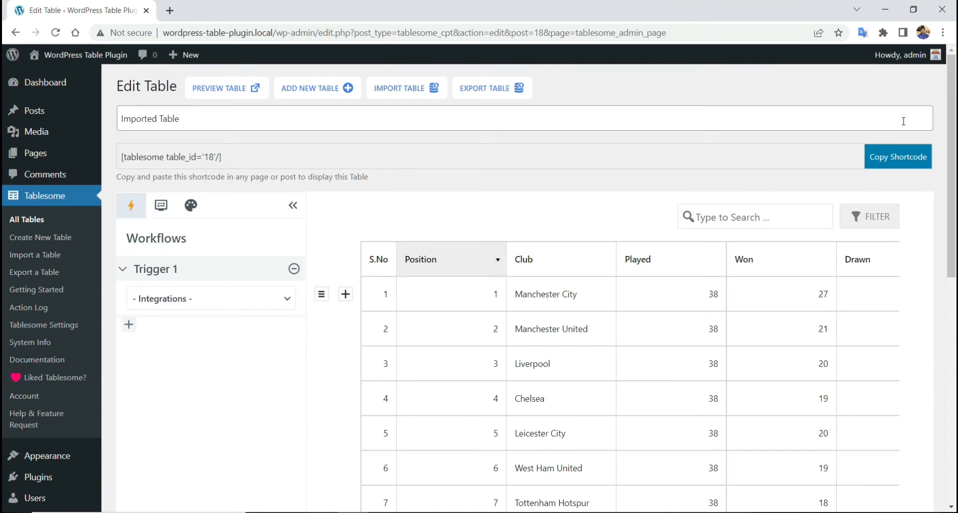
click(294, 206)
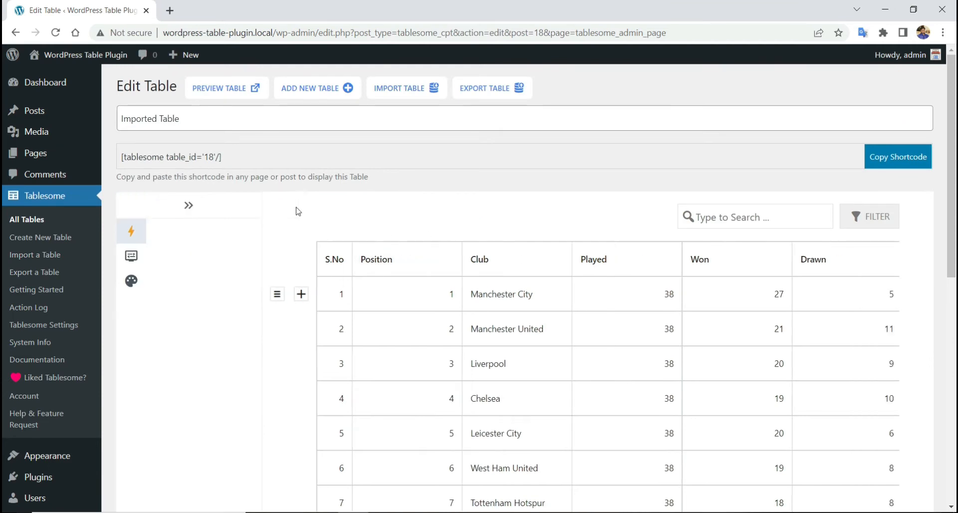
- Browse to the second page of imported league rows
scroll(465, 212, down, 3)
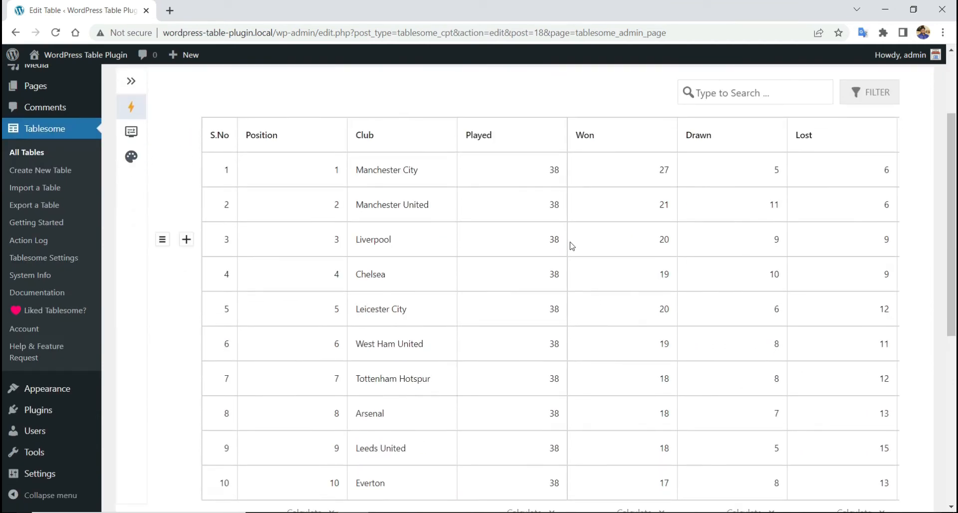
scroll(572, 246, down, 2)
click(566, 391)
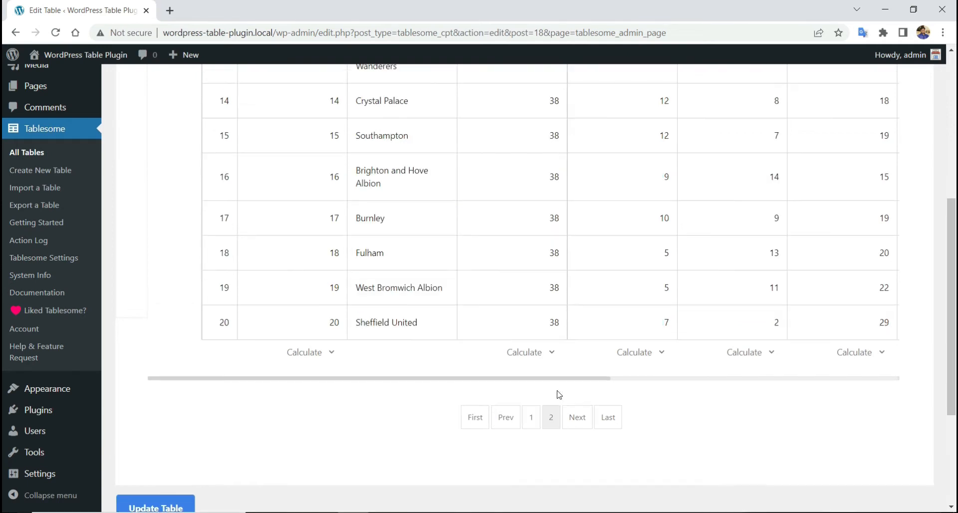
scroll(559, 395, up, 3)
scroll(559, 395, up, 3)
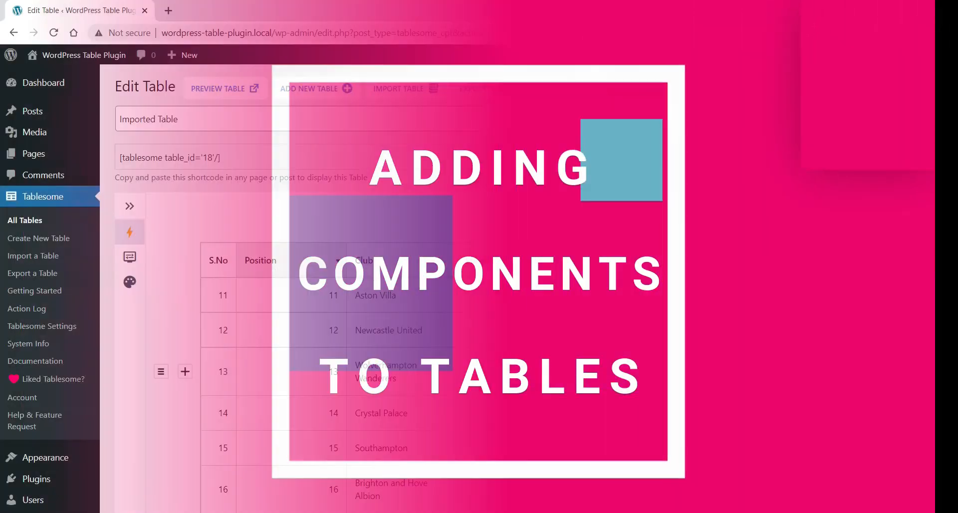
- Collapse the WordPress admin menu and return to the first page of rows
scroll(83, 364, down, 3)
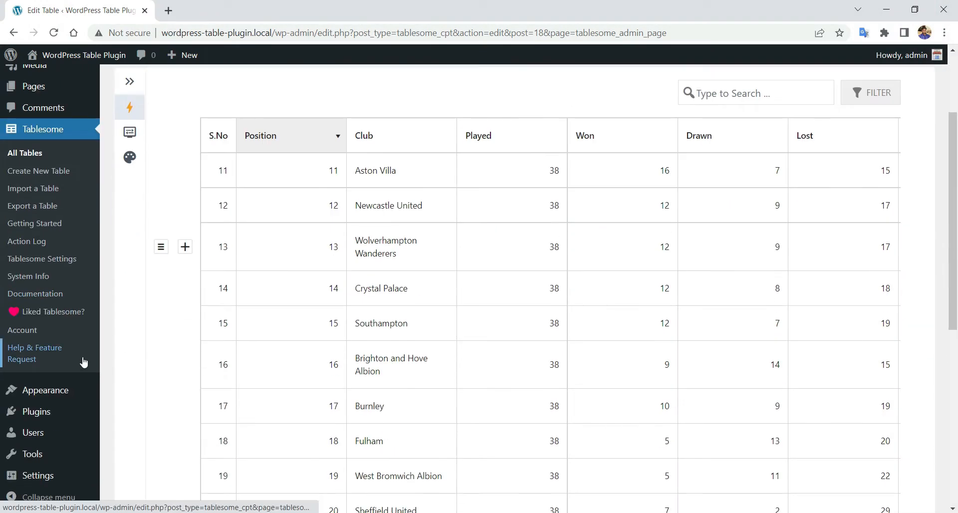
click(43, 496)
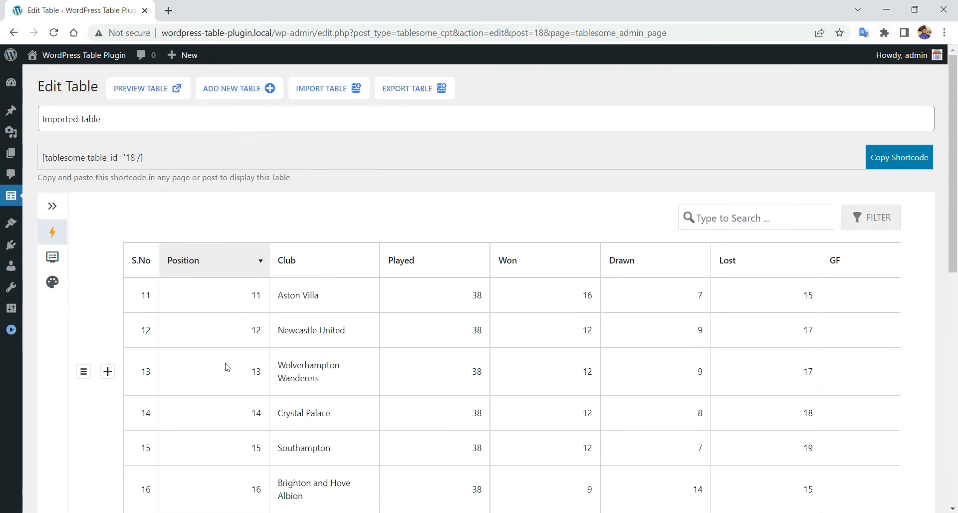
scroll(249, 368, down, 5)
scroll(279, 366, down, 3)
click(436, 231)
scroll(408, 308, up, 15)
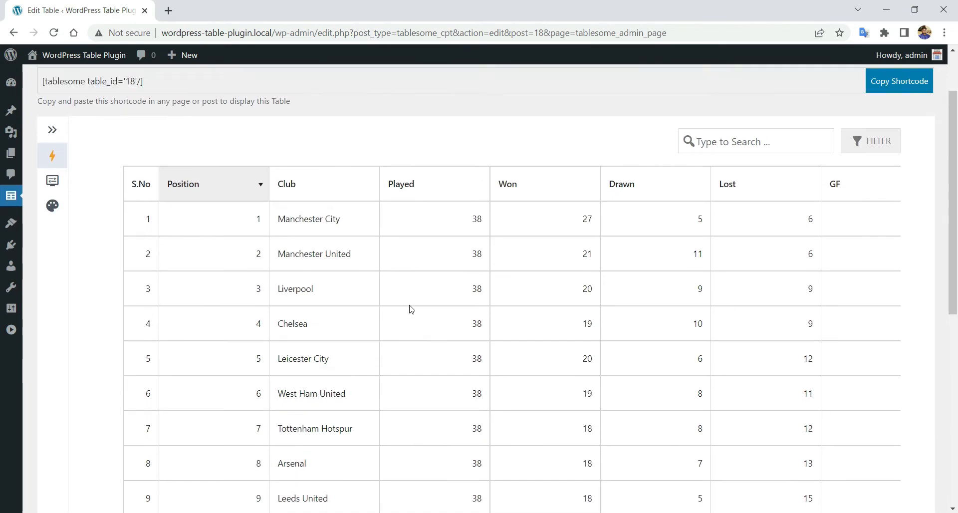
- Sort by Won both ways, then by Drawn, finishing with fewest draws first
click(570, 266)
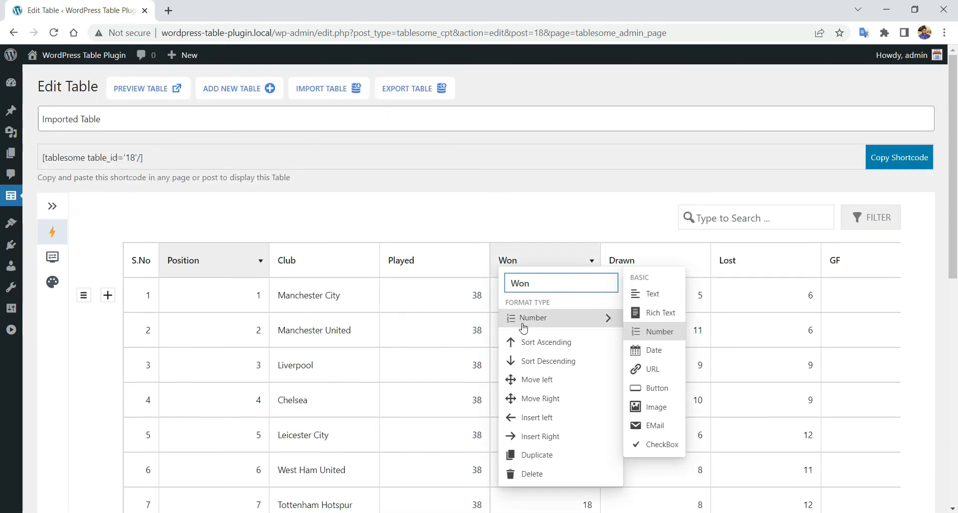
click(539, 365)
click(564, 252)
click(560, 341)
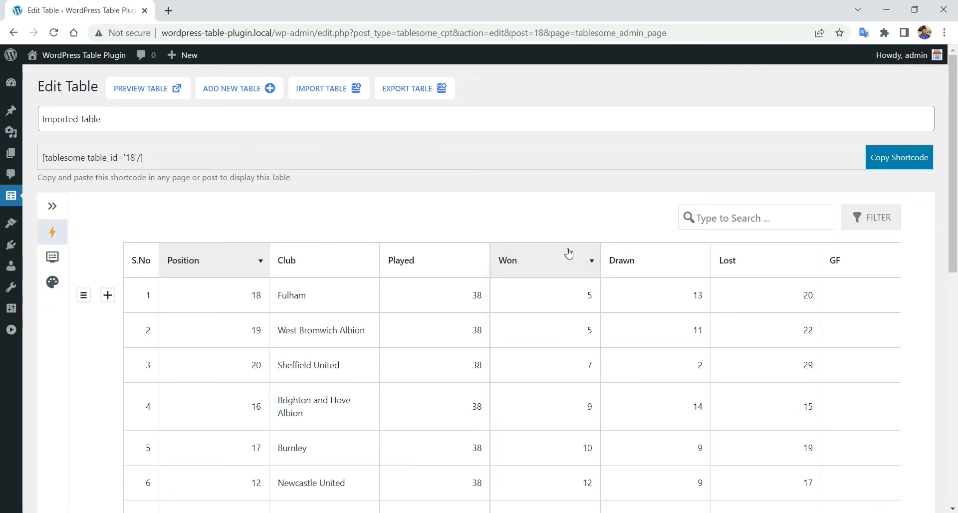
click(664, 260)
click(658, 361)
click(688, 270)
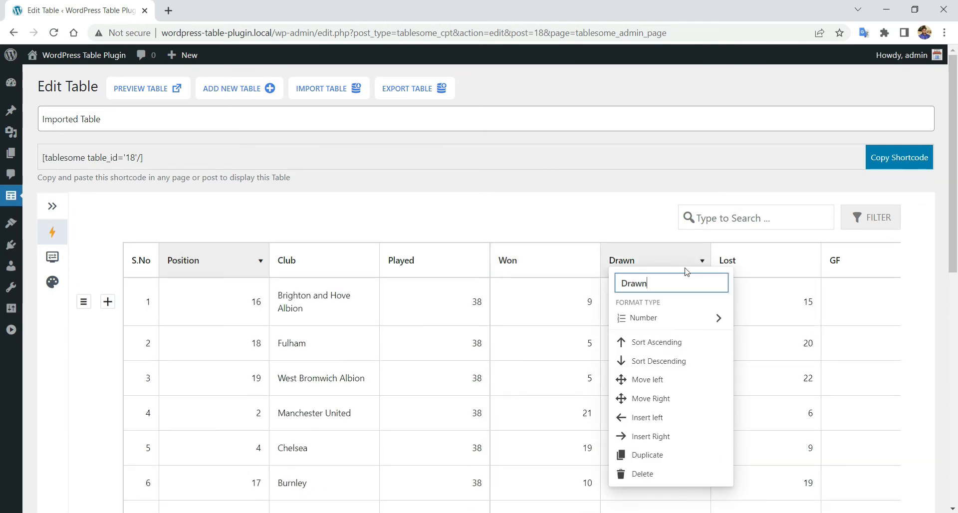
click(666, 342)
- Search the table for 'arsen', then clear the search
click(789, 223)
text(ars)
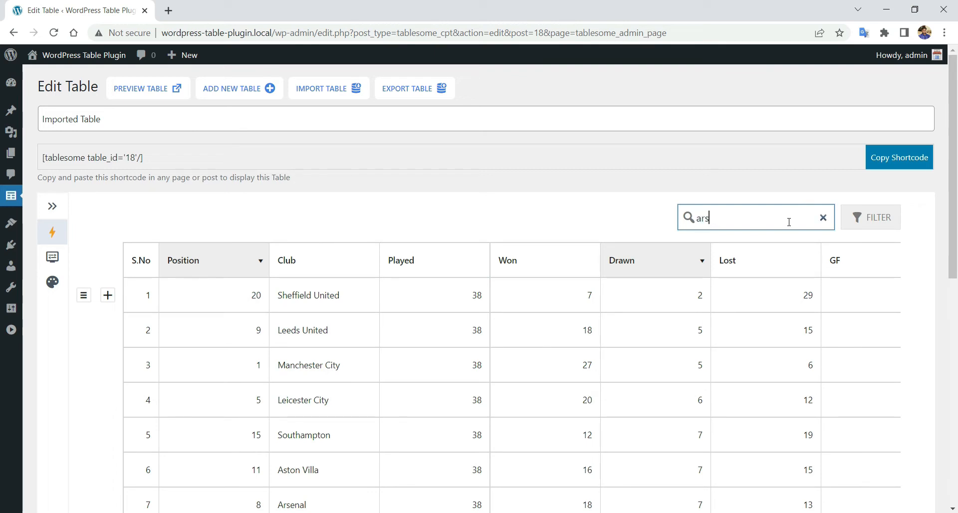
text(en)
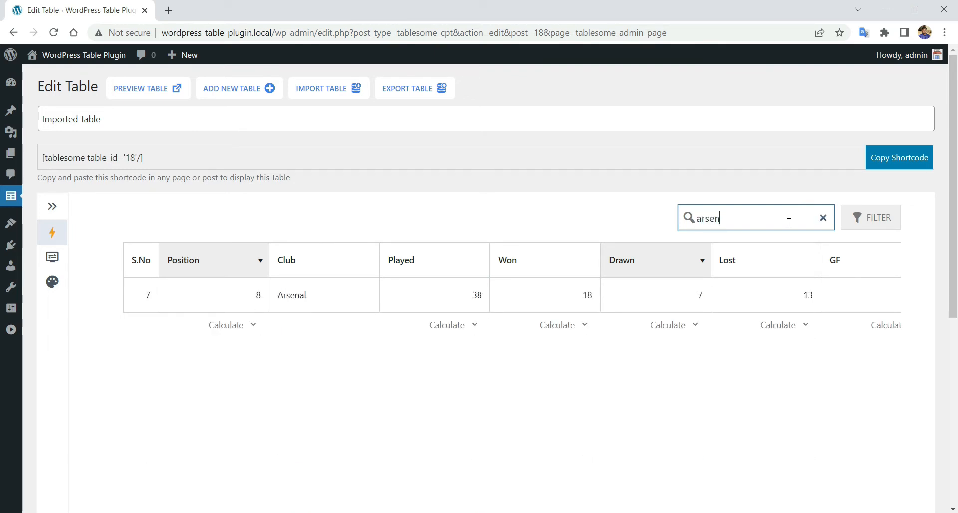
key(BackSpace)
key(BackSpace)
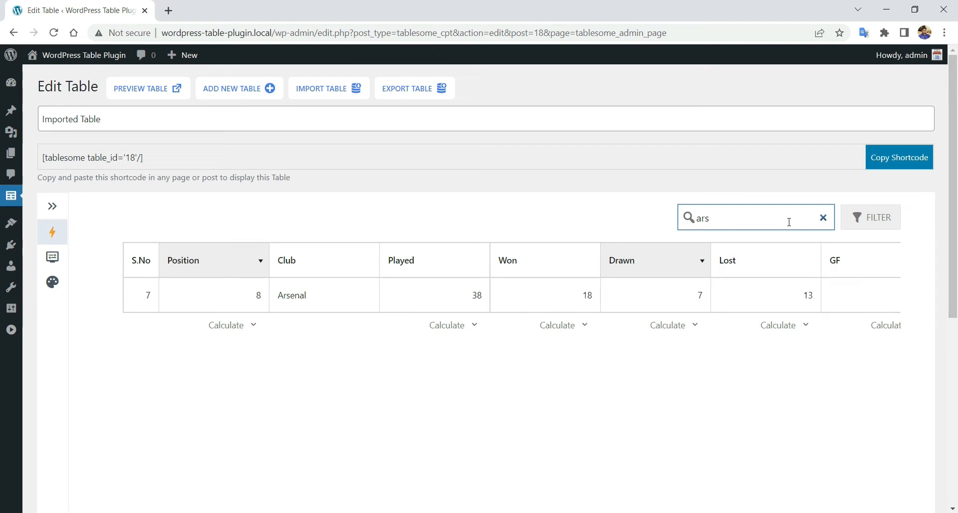
key(BackSpace)
key(BackSpace)
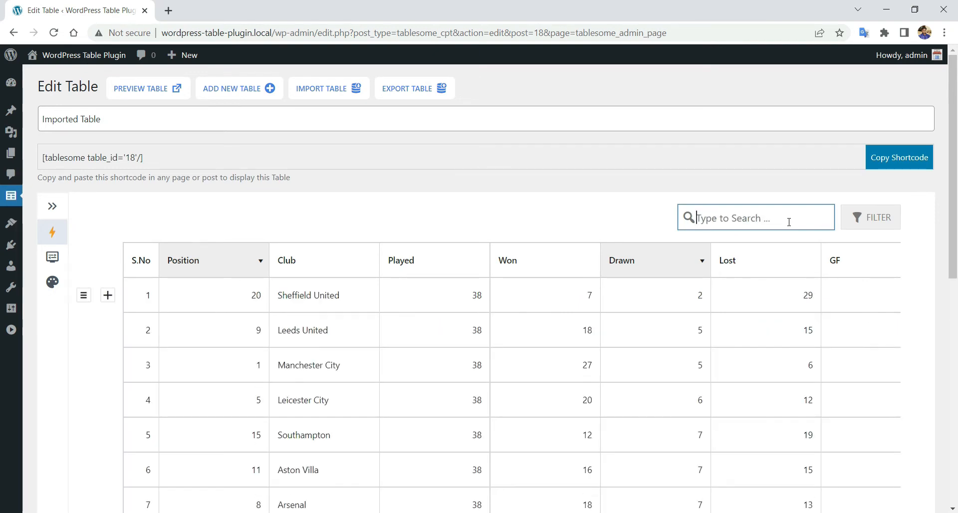
- Add a filter condition Position <= 10
click(878, 223)
click(871, 260)
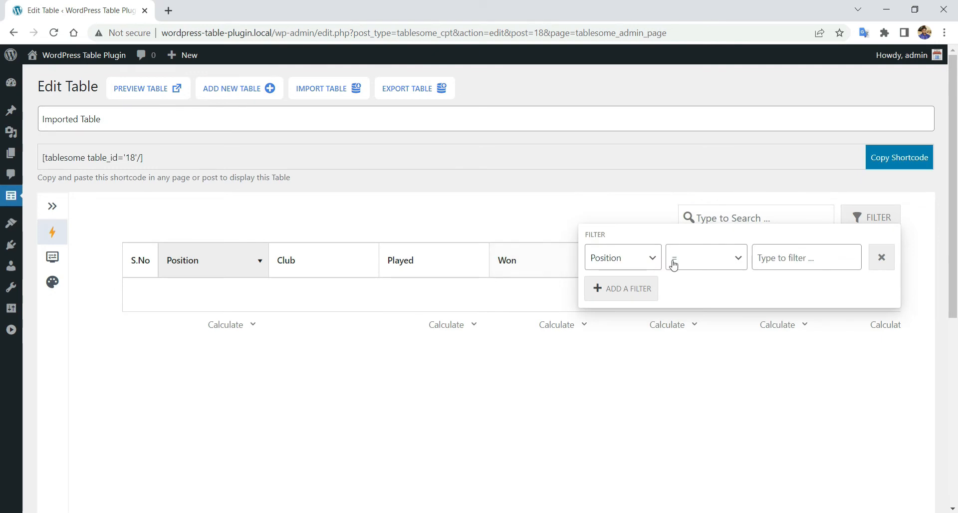
click(721, 267)
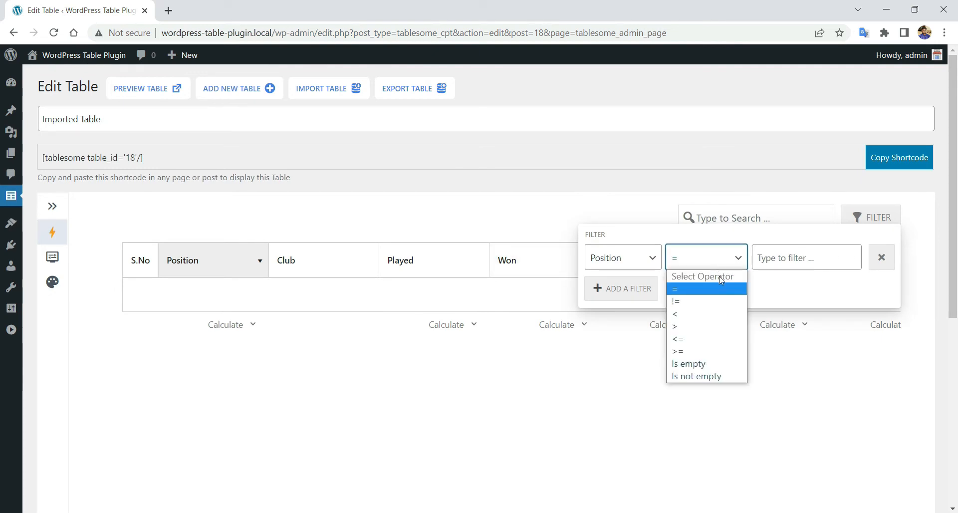
click(722, 336)
click(780, 260)
text(10)
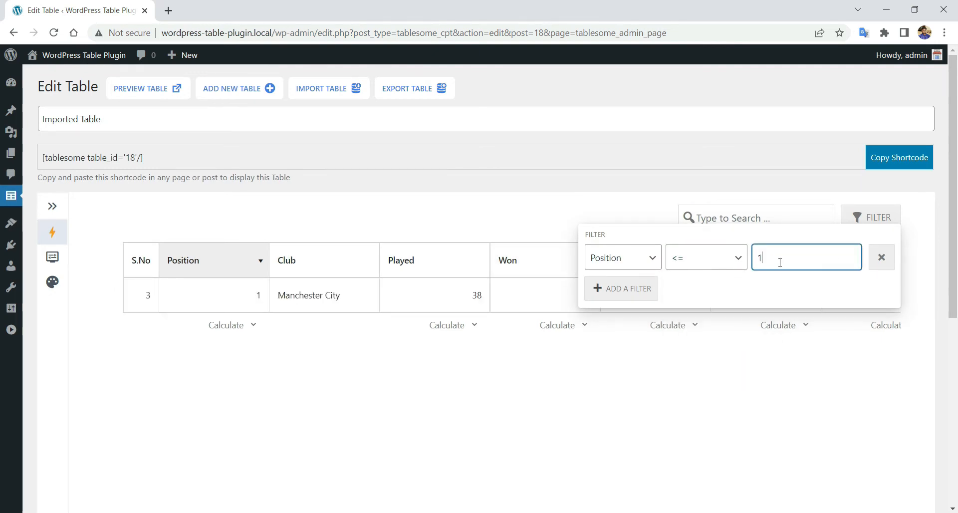
scroll(314, 362, down, 1)
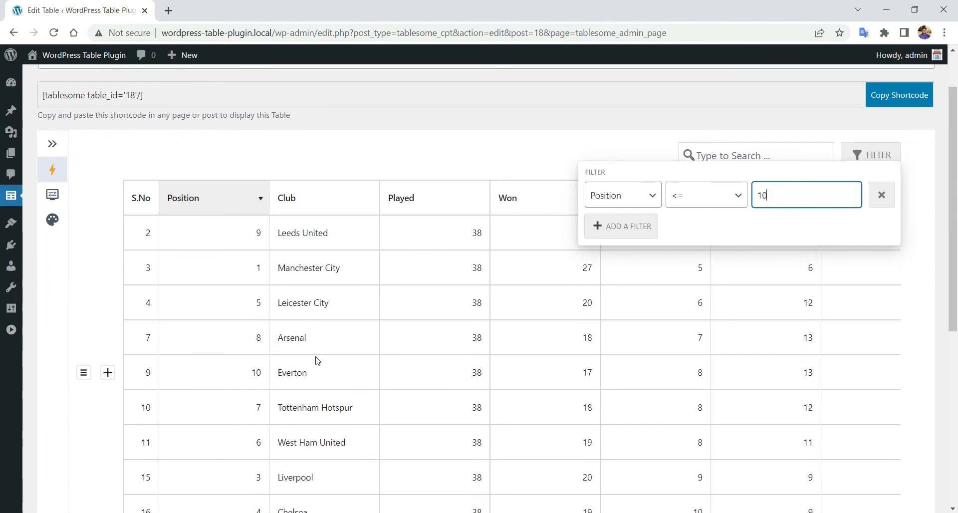
- Add a second filter on Won with value 10, switching it from less-than to greater-than
click(640, 228)
click(638, 227)
click(629, 296)
click(700, 238)
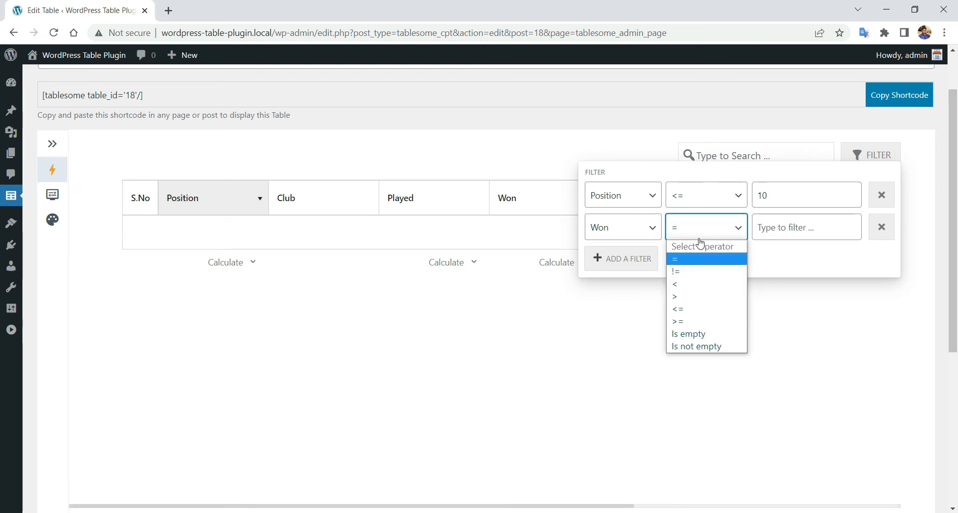
click(702, 284)
click(773, 228)
text(10)
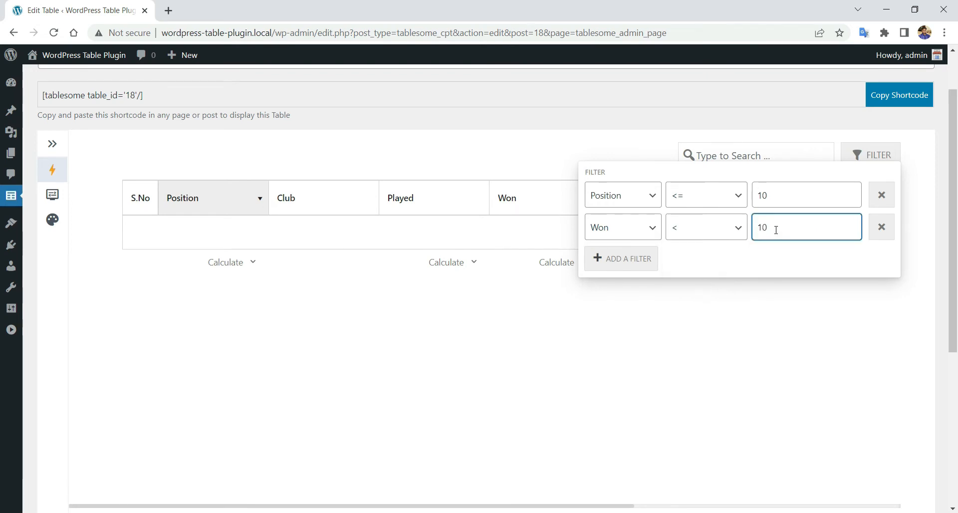
click(727, 235)
click(712, 298)
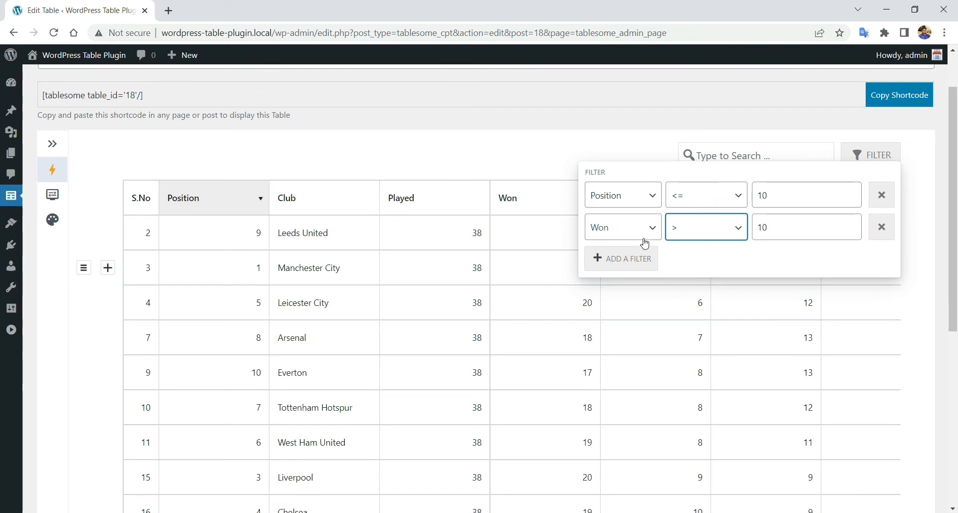
- Start a third condition, then delete every filter condition and close the filter popup
click(626, 269)
click(625, 263)
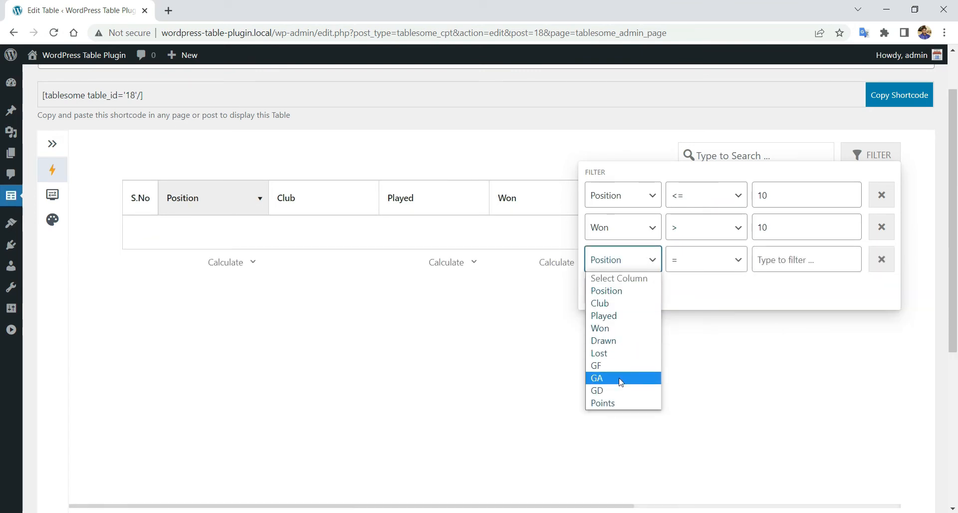
click(882, 195)
click(881, 195)
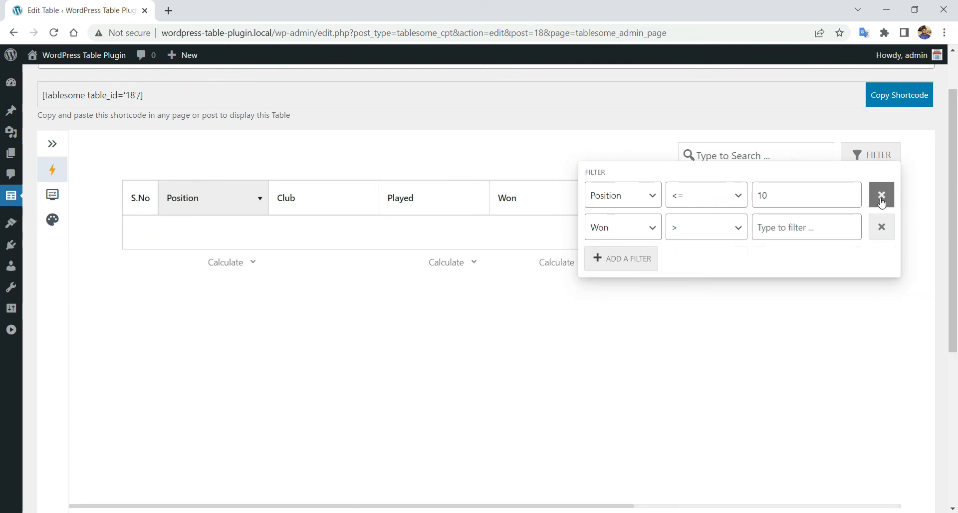
click(881, 194)
click(882, 194)
click(475, 160)
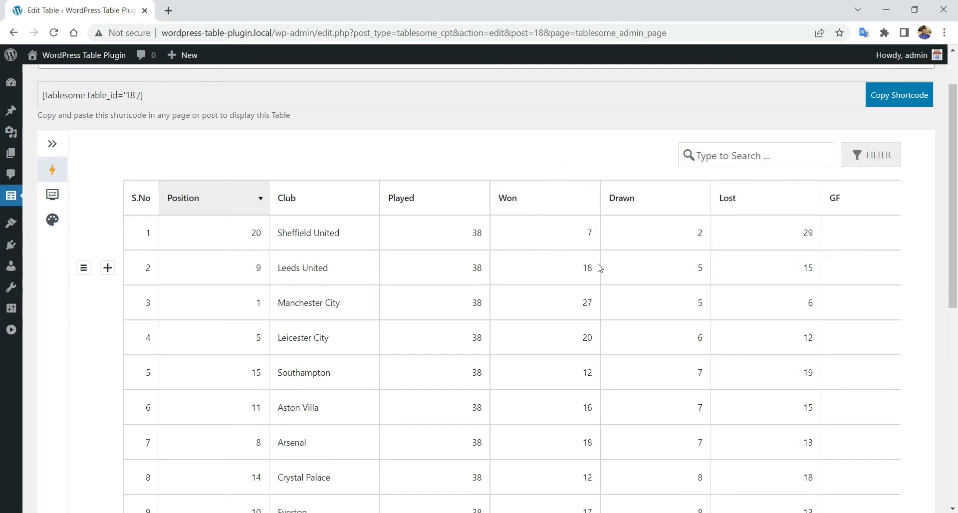
scroll(599, 267, up, 1)
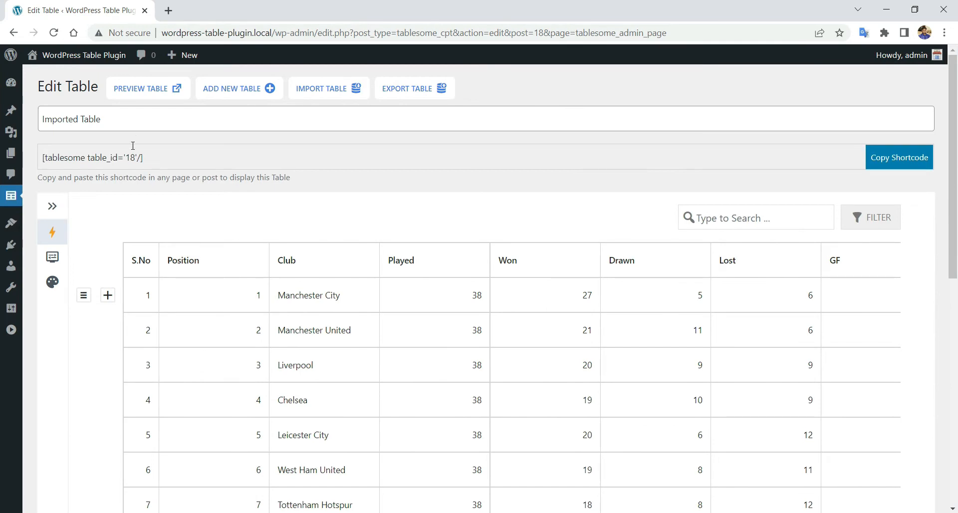
- Preview Imported Table in a new tab, search it for 'ch', then clear the search
click(146, 90)
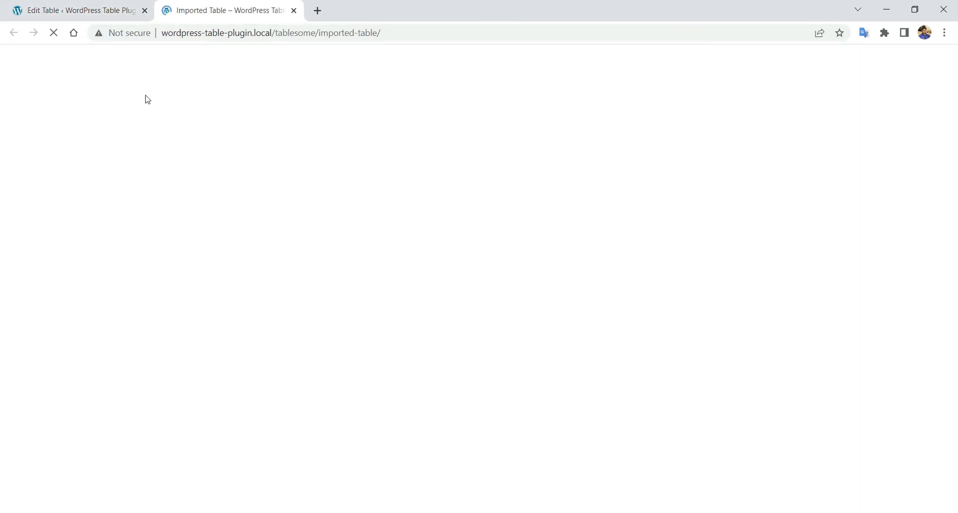
scroll(214, 130, down, 1)
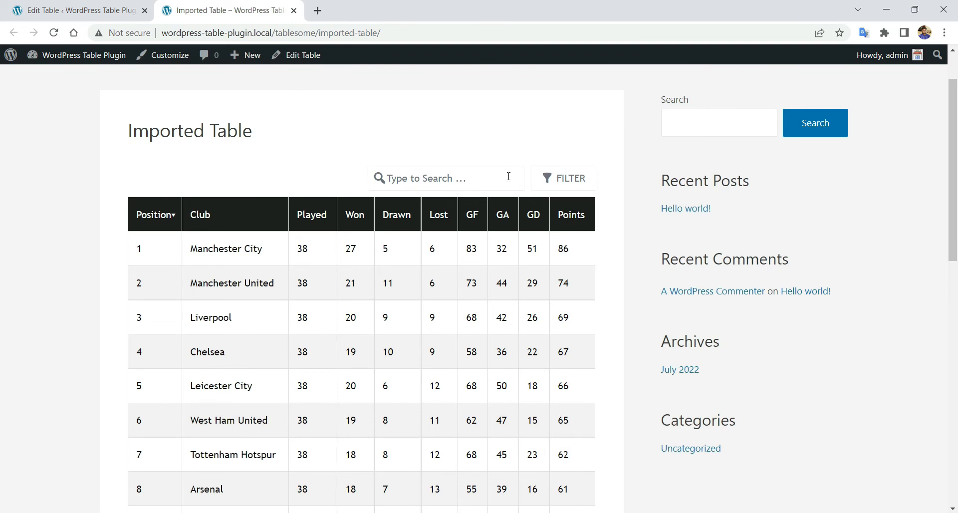
text(chel)
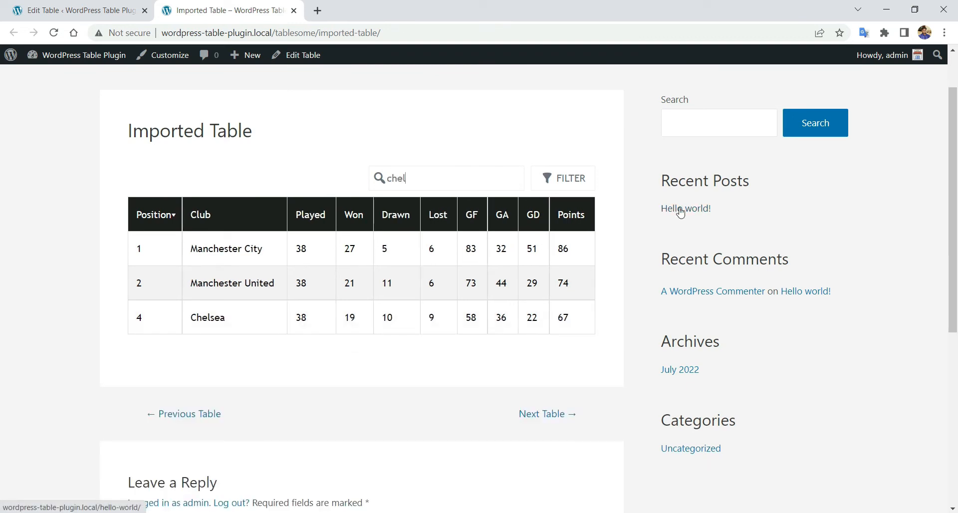
key(BackSpace)
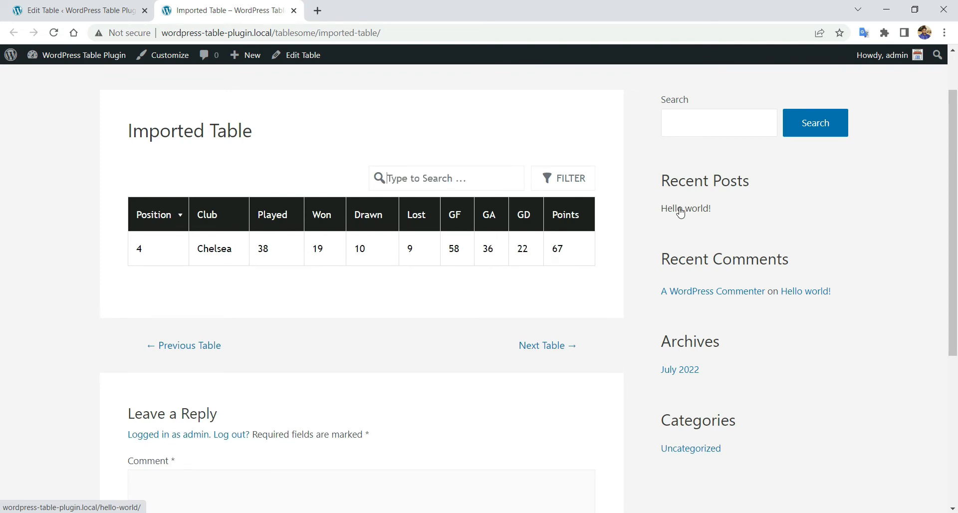
- On the preview, add a filter Position <= 15
click(563, 178)
click(548, 225)
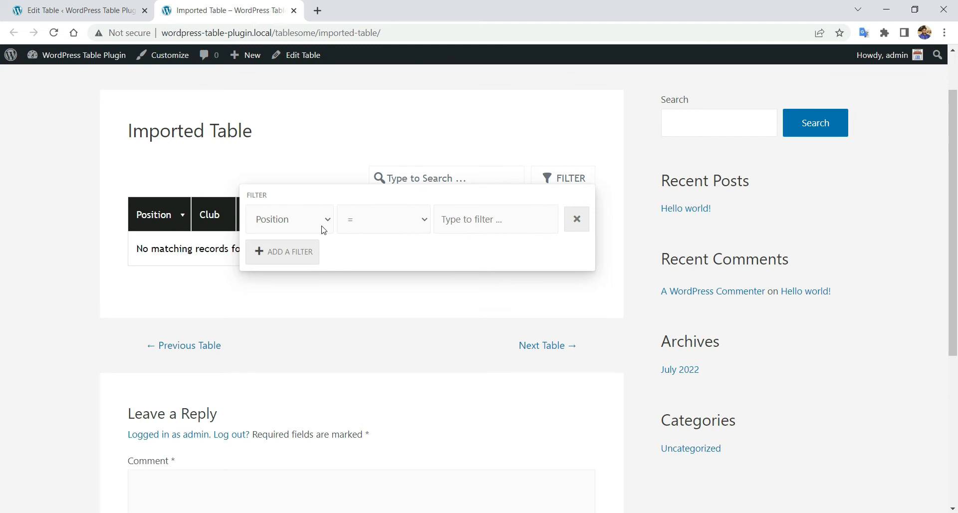
click(518, 222)
text(10)
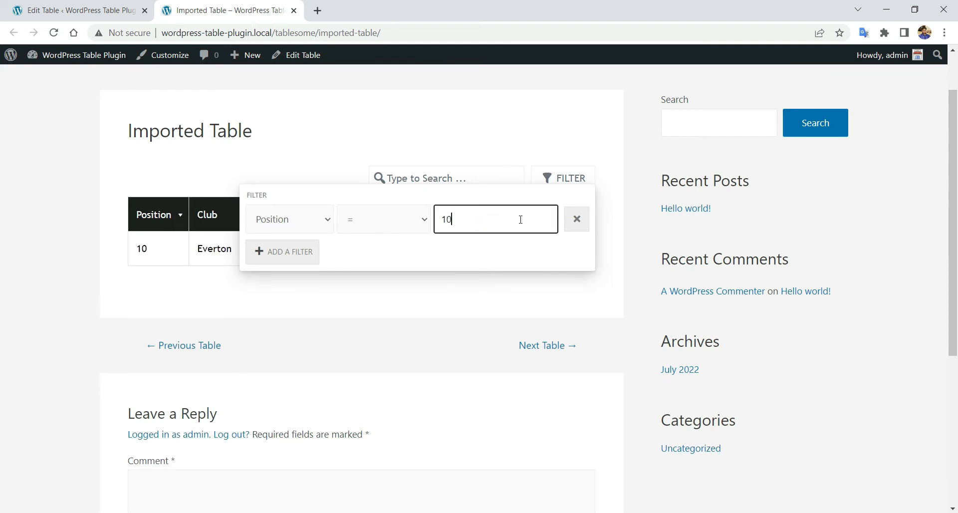
key(BackSpace)
text(5)
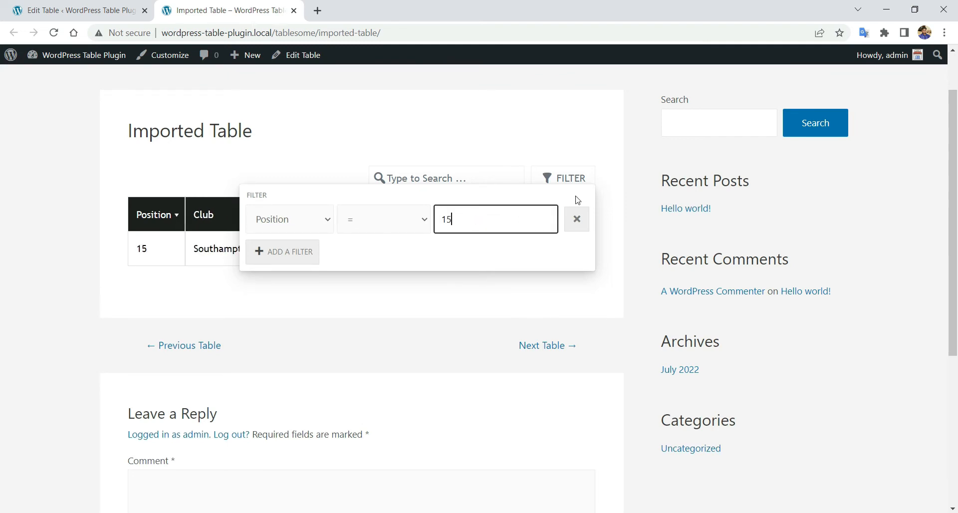
click(401, 231)
click(381, 308)
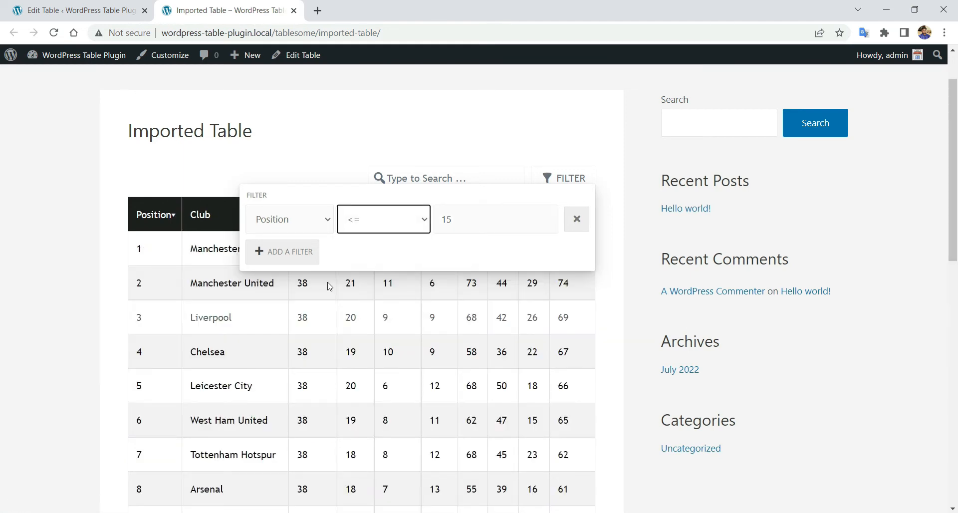
- Add a Won filter, switching its comparison from >= to <=, and view the filtered results
click(295, 257)
click(291, 259)
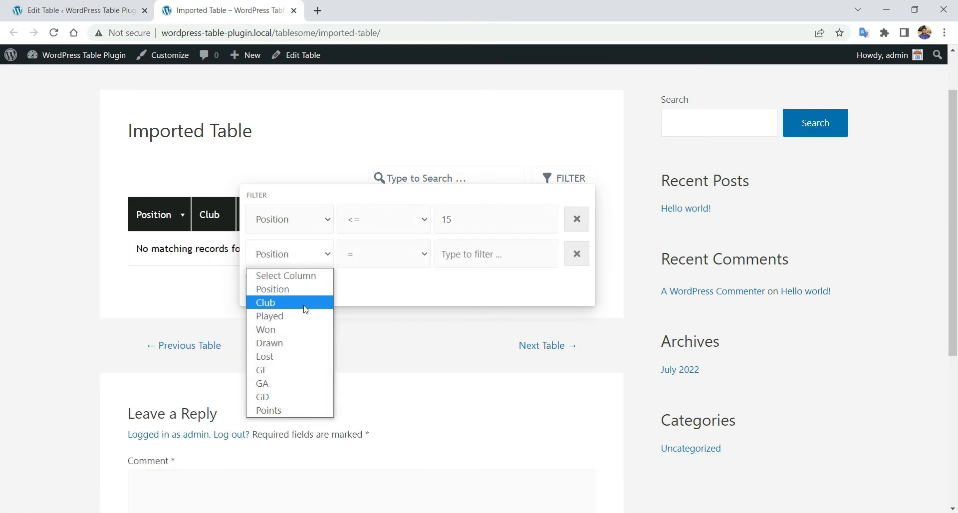
click(310, 331)
click(381, 263)
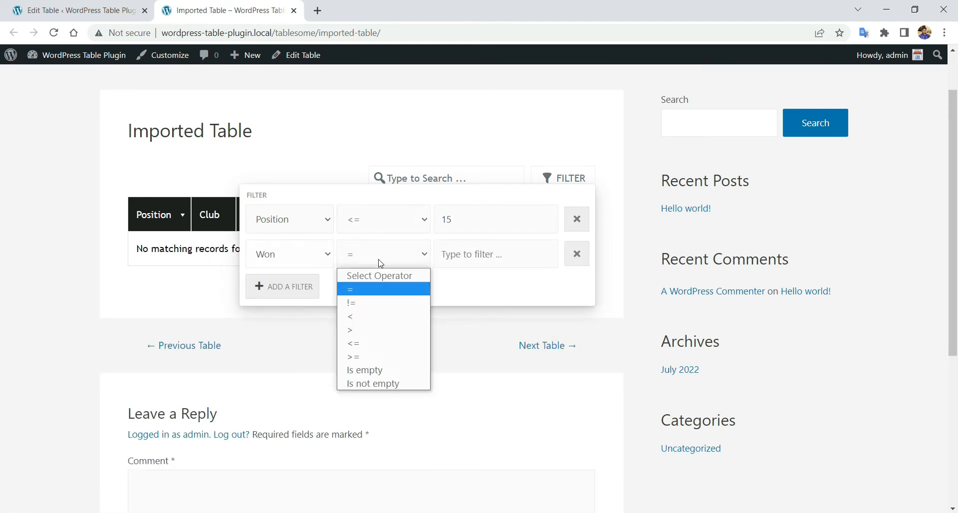
click(379, 355)
click(469, 256)
text(6)
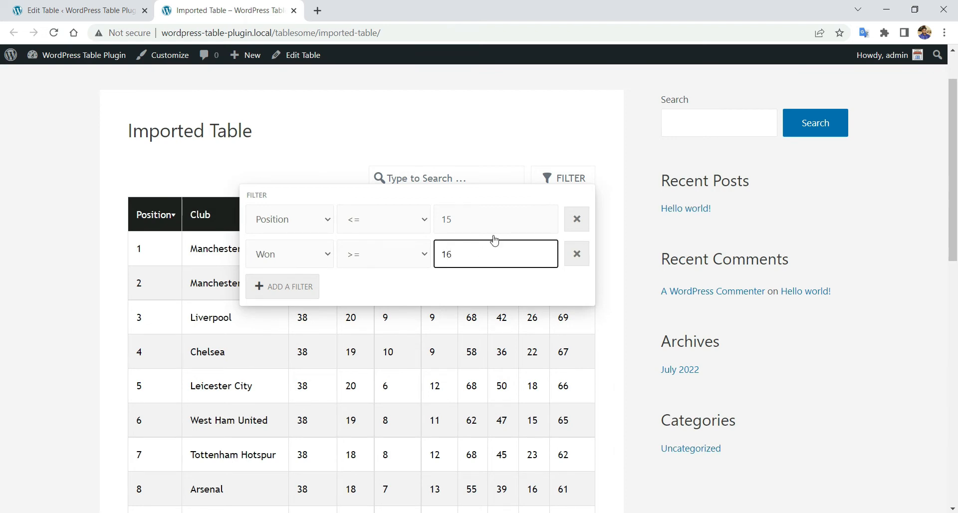
click(369, 256)
click(379, 344)
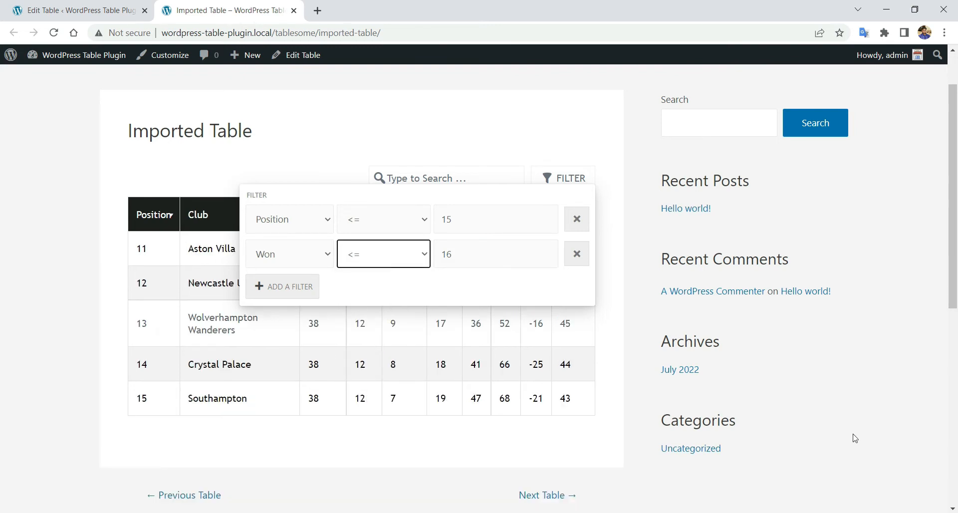
click(427, 399)
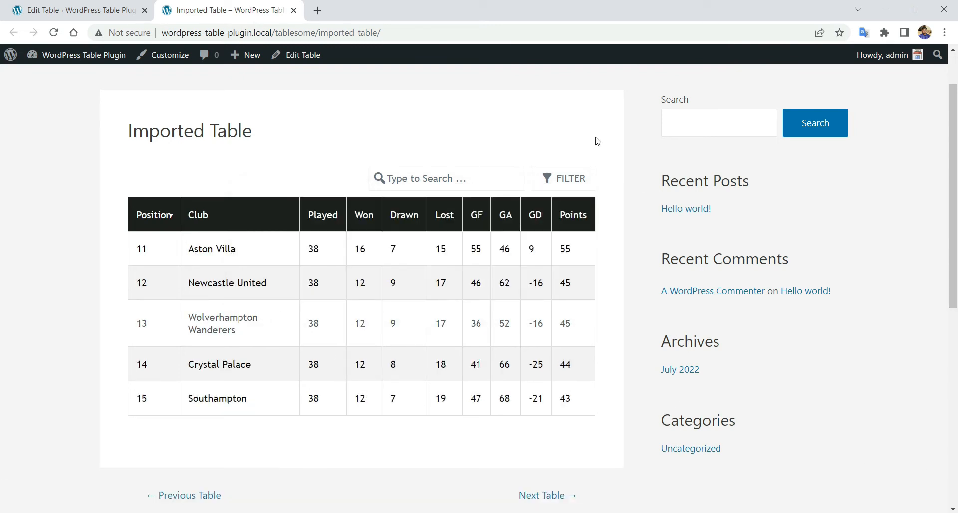
- Delete both filters, check page 2 and page 1, then return to the Edit Table tab
click(549, 183)
click(573, 252)
click(574, 218)
click(431, 138)
scroll(400, 210, down, 5)
click(369, 298)
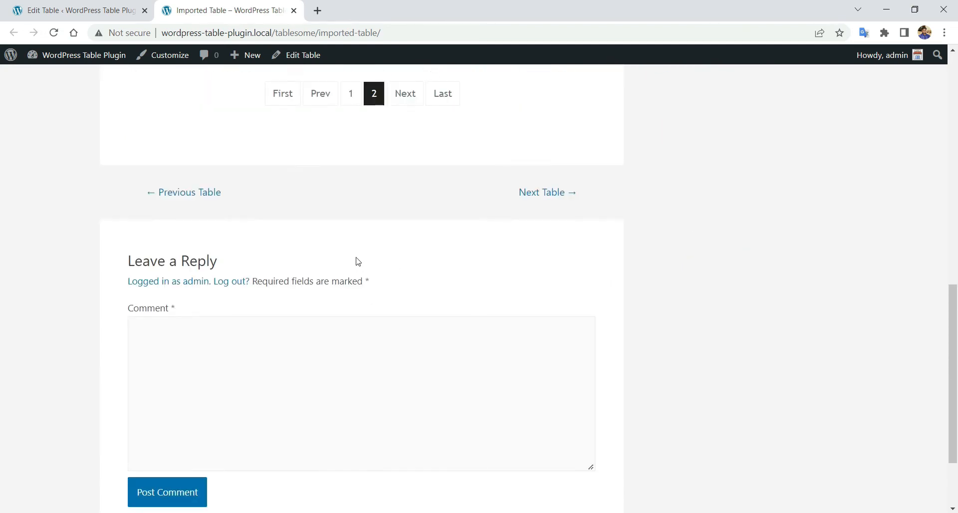
scroll(359, 262, up, 10)
scroll(361, 300, down, 4)
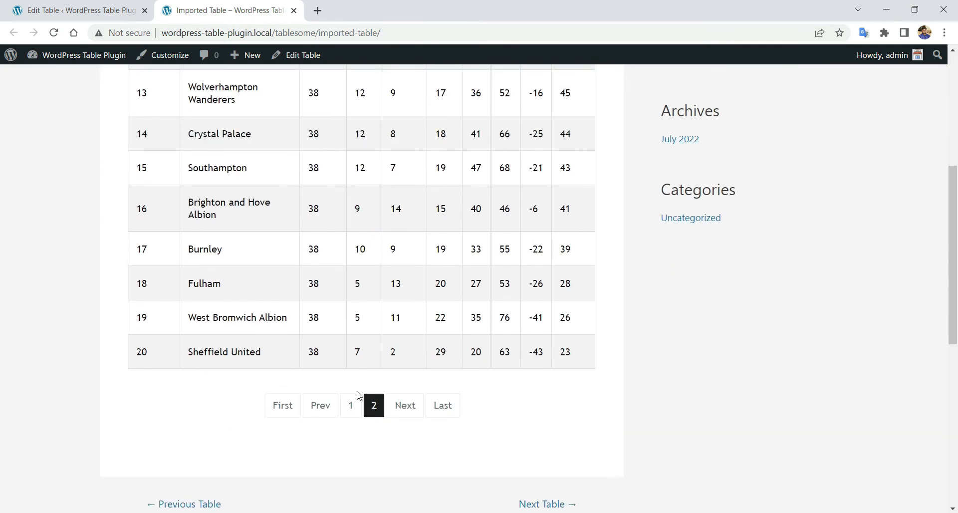
click(351, 405)
scroll(370, 357, up, 8)
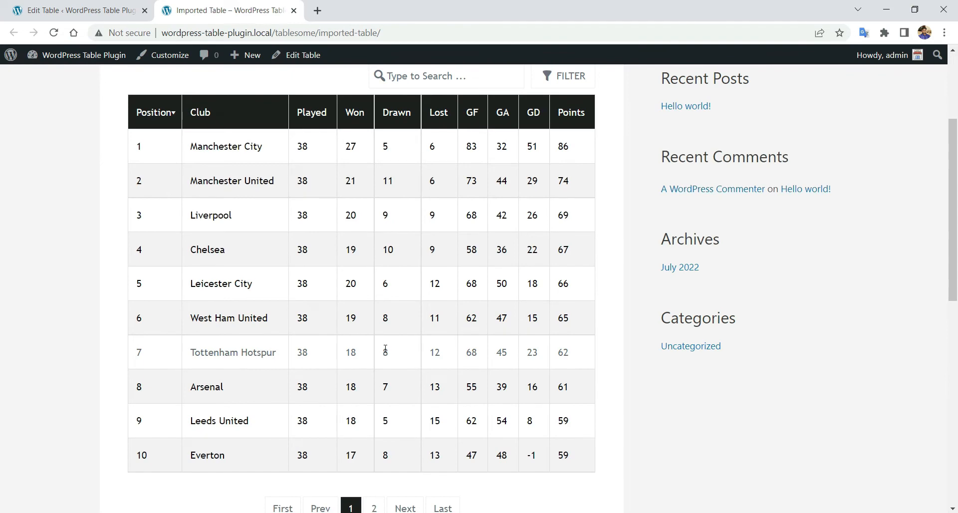
scroll(385, 349, up, 1)
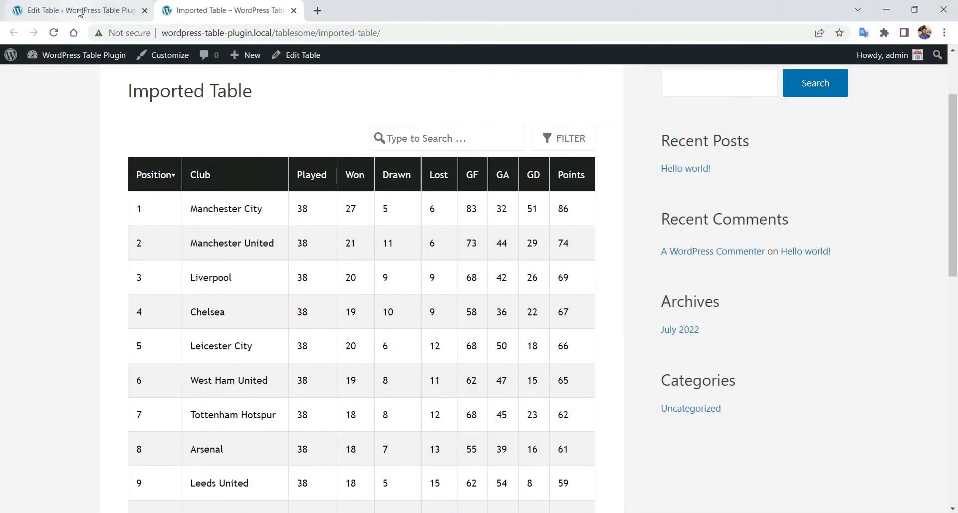
click(80, 13)
- Copy the table_id 18 shortcode and create a new page titled 'Table Page'
click(115, 158)
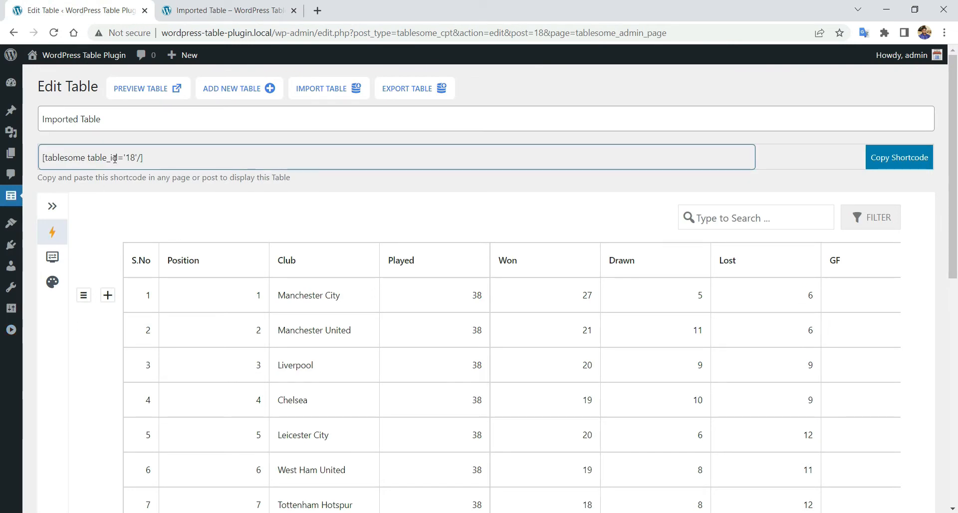
click(893, 160)
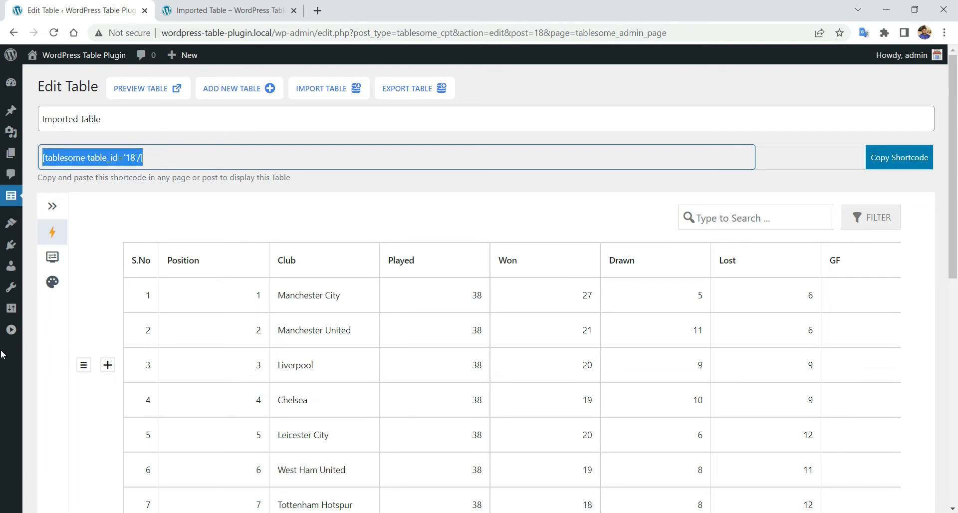
click(11, 330)
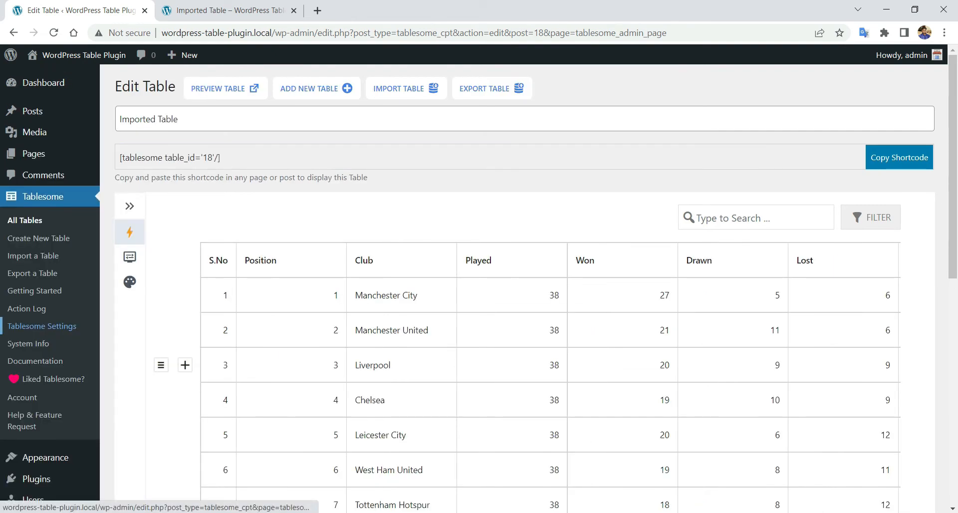
mouse_move(58, 154)
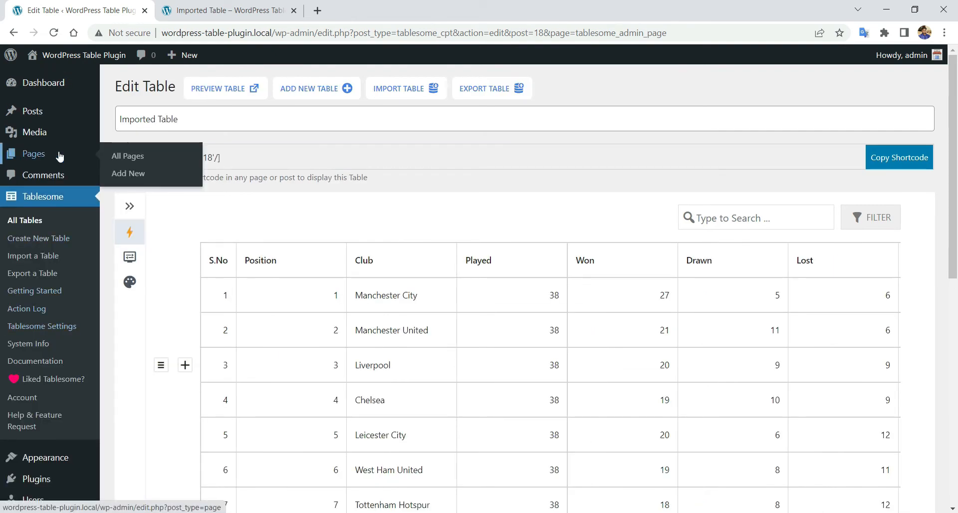
click(129, 174)
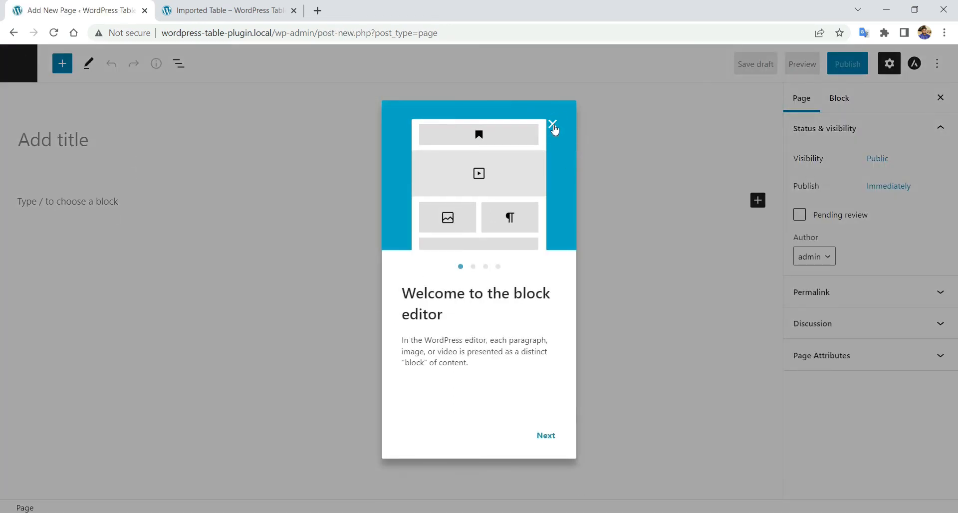
click(552, 127)
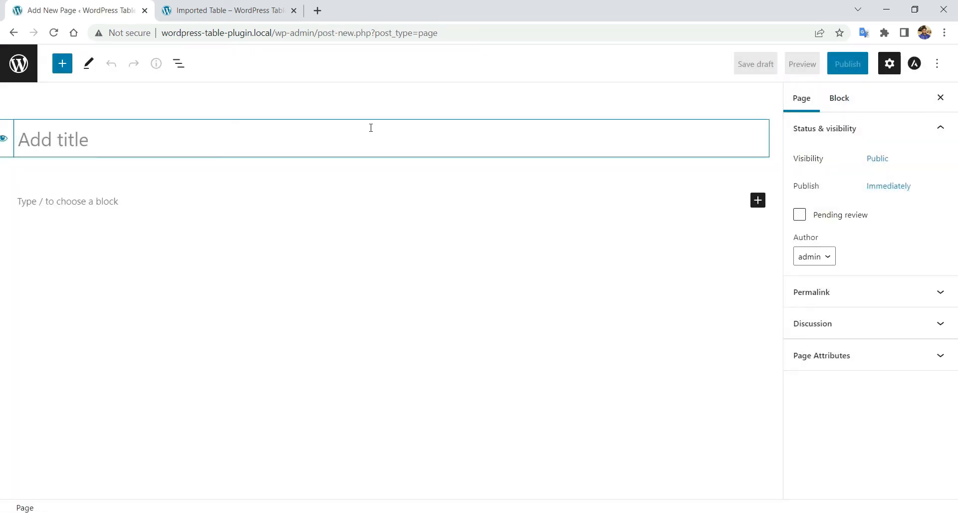
text(Table Page)
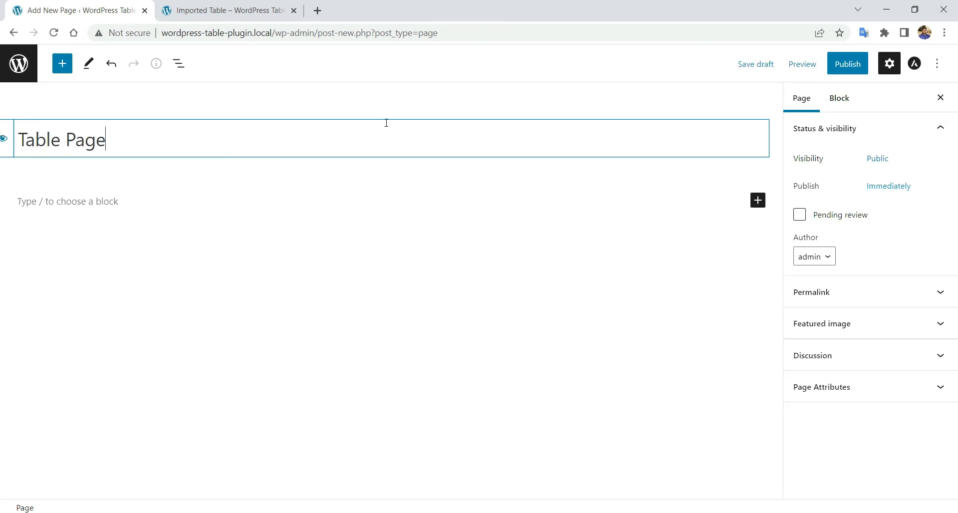
- Add a Shortcode block containing [tablesome table_id='18'/]
click(758, 200)
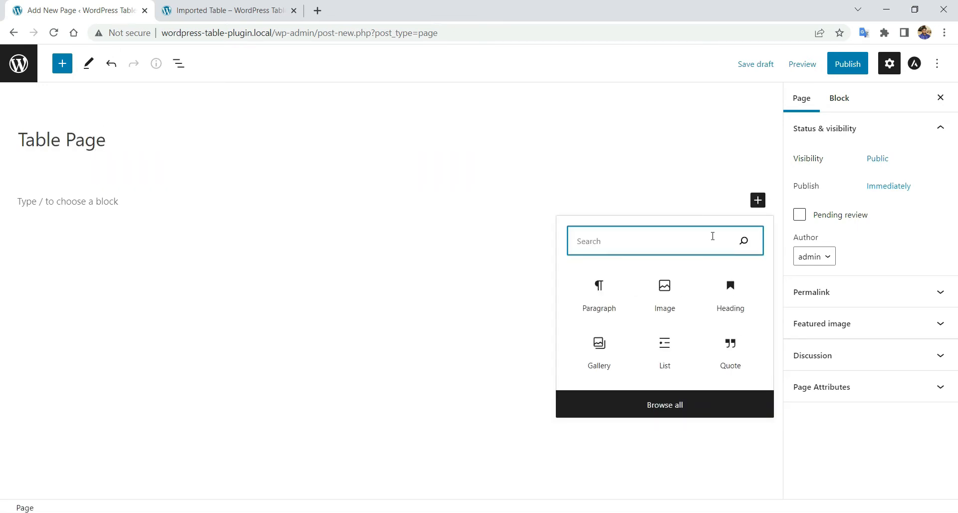
text(short)
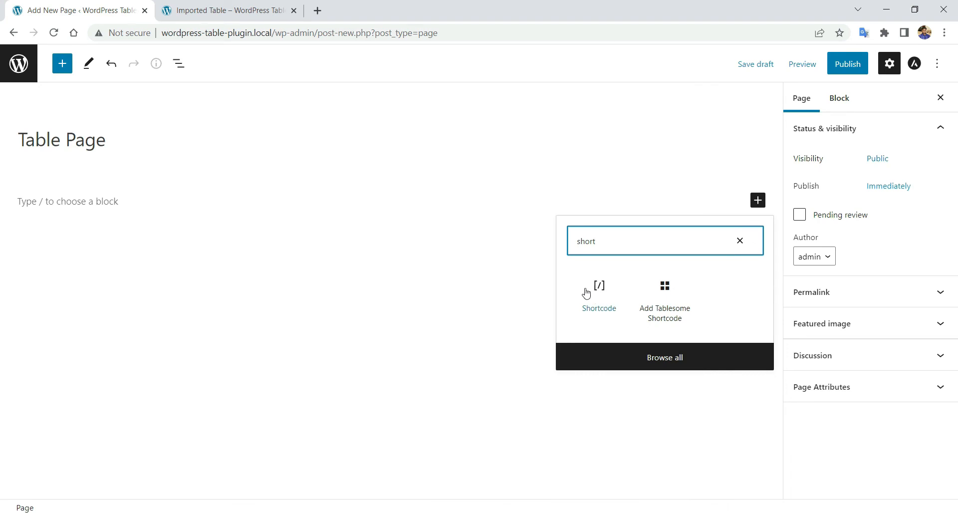
click(593, 298)
key(ctrl+v)
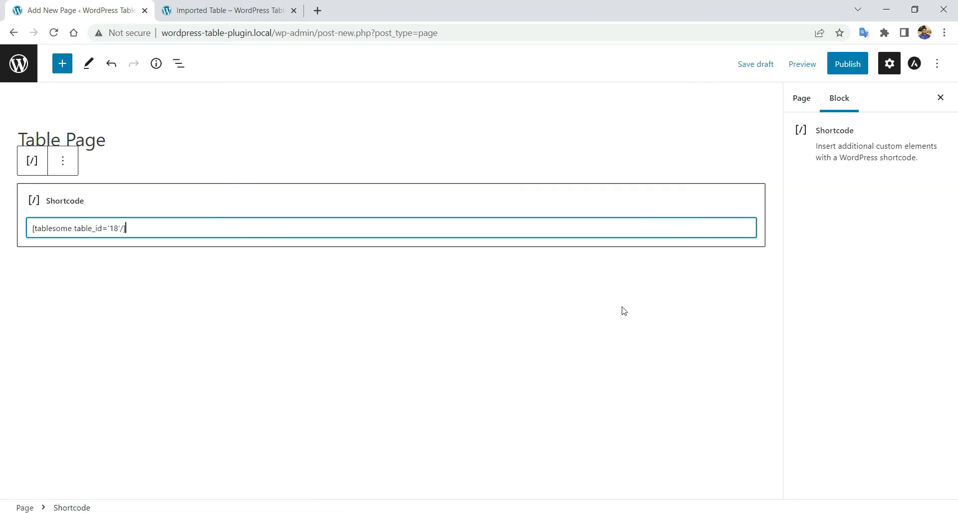
click(624, 311)
- Publish Table Page and check the live league table in a new tab
click(841, 64)
click(840, 65)
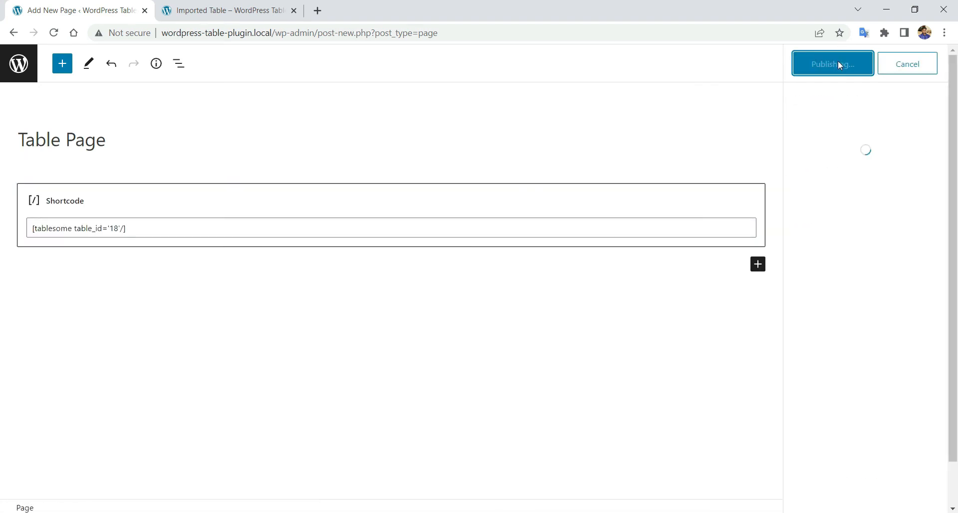
right_click(119, 475)
click(163, 376)
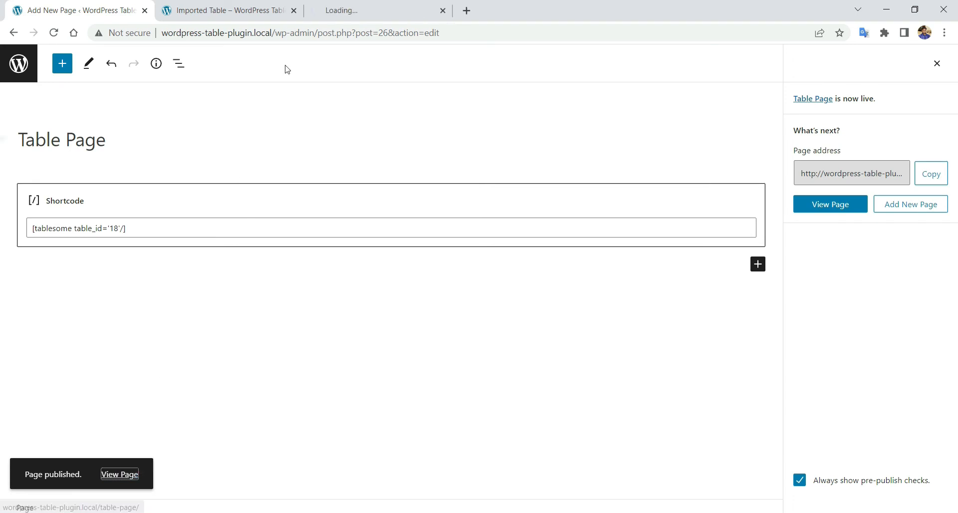
click(379, 10)
scroll(139, 253, down, 3)
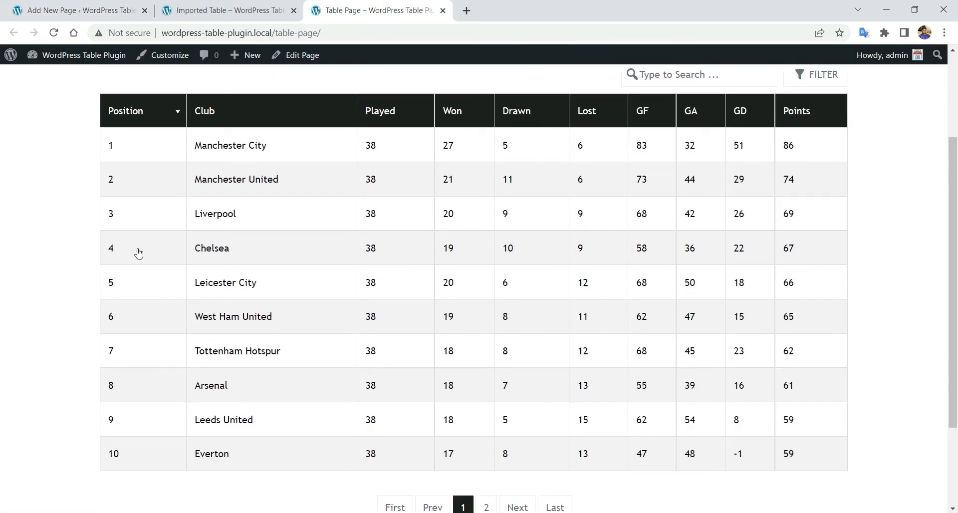
scroll(139, 253, down, 1)
scroll(146, 248, up, 2)
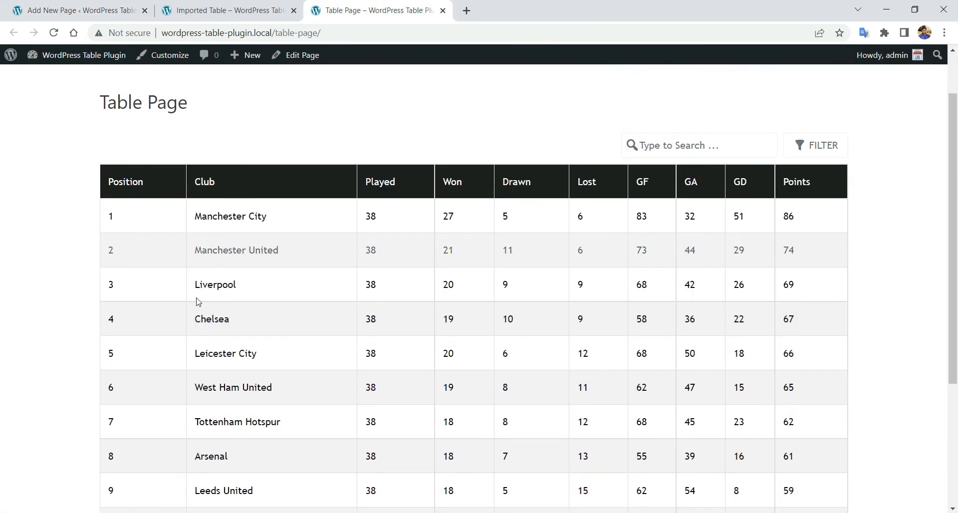
scroll(366, 173, up, 1)
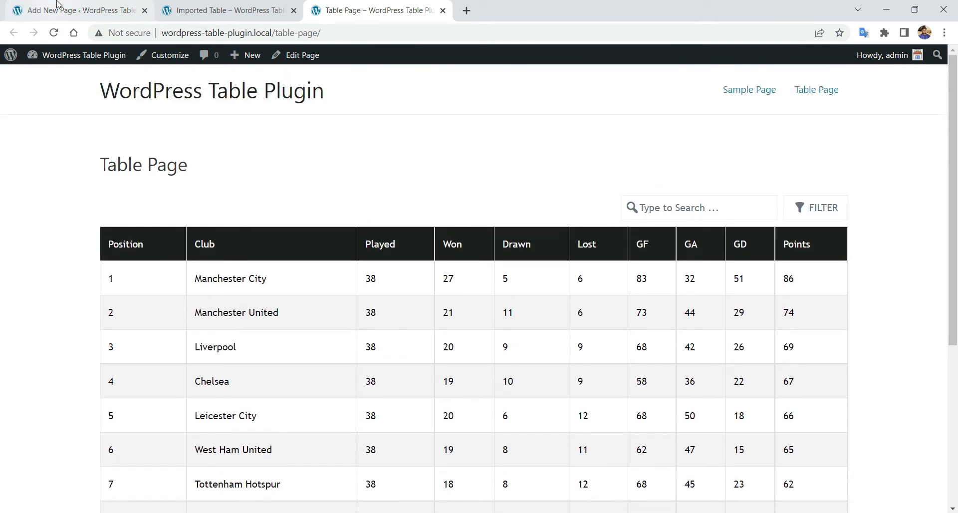
click(55, 8)
- Add a Tablesome Shortcode block for Imported Table with Serial Number enabled
click(754, 267)
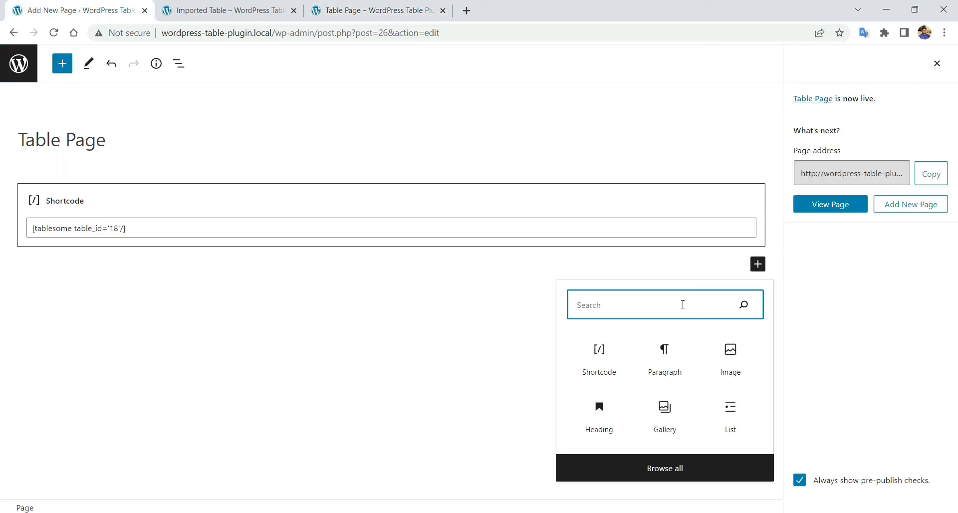
text(table)
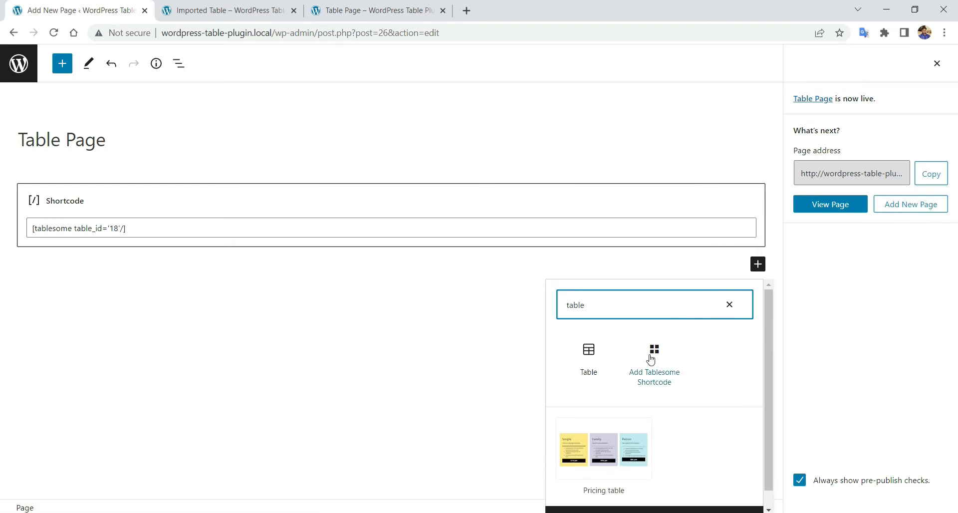
click(651, 359)
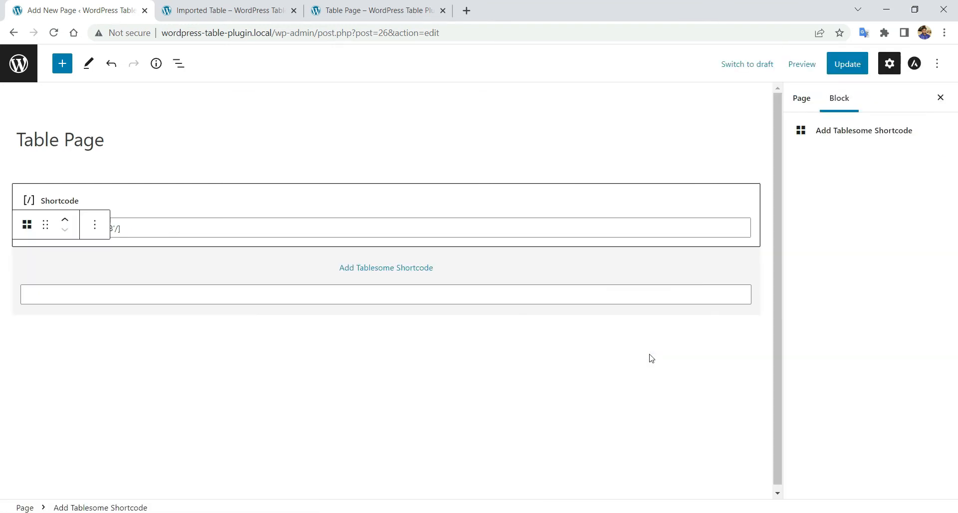
click(389, 276)
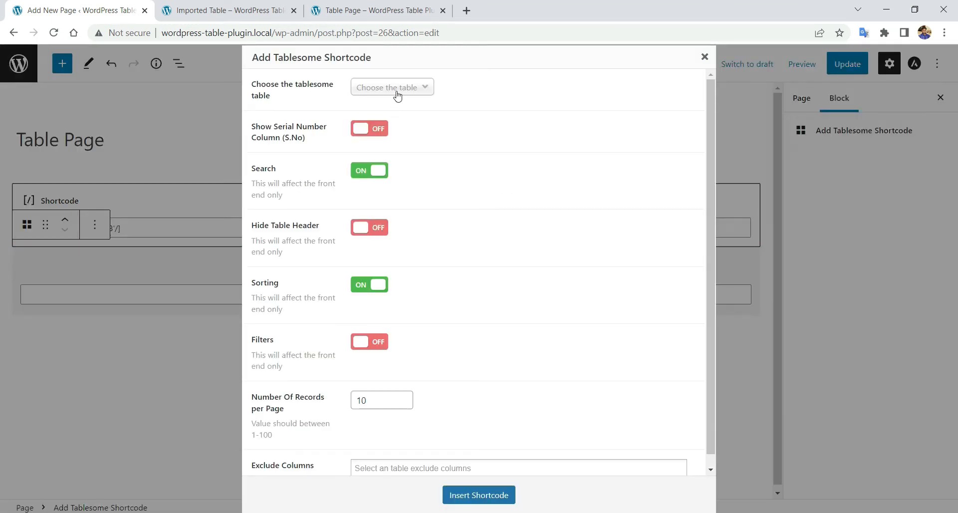
click(397, 95)
click(395, 149)
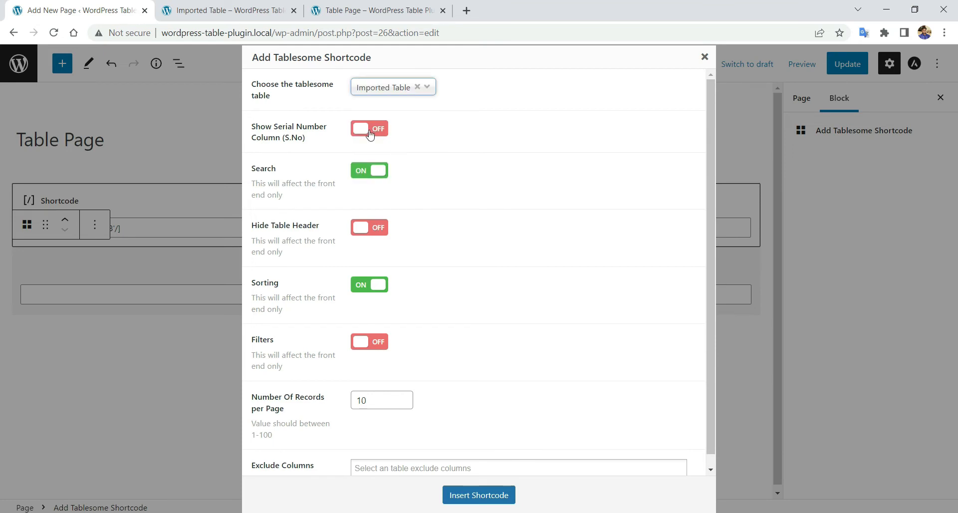
click(377, 131)
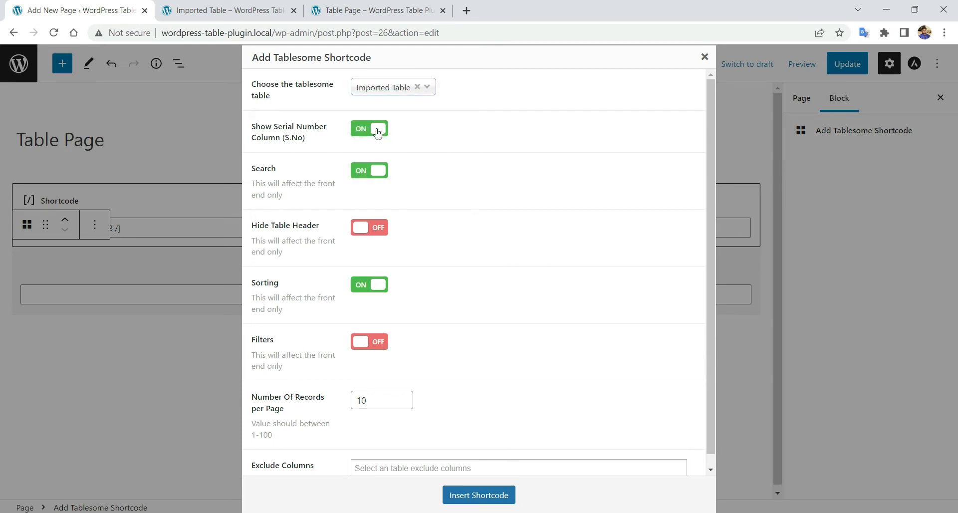
- Exclude the GA and Won columns, insert the shortcode, then update and view the page
click(388, 401)
scroll(562, 344, down, 1)
click(513, 463)
scroll(587, 367, down, 3)
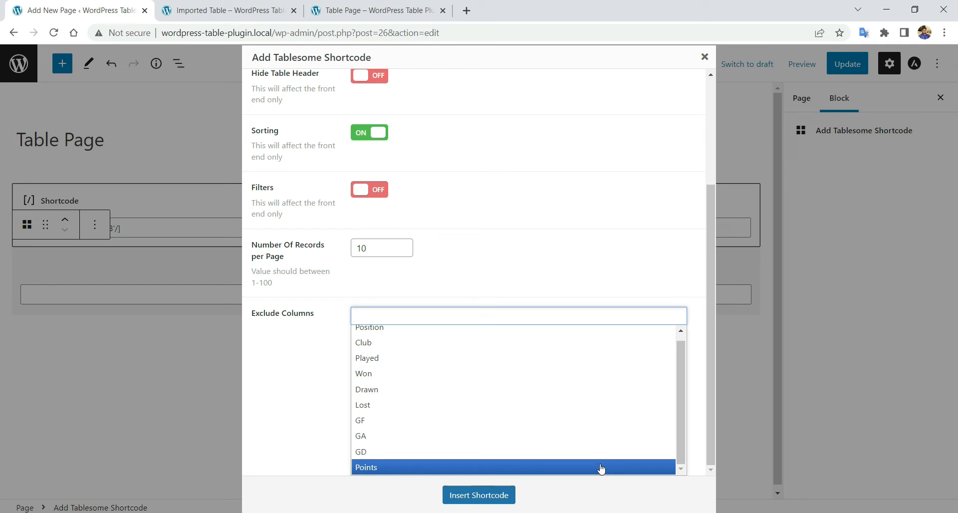
click(602, 436)
click(578, 382)
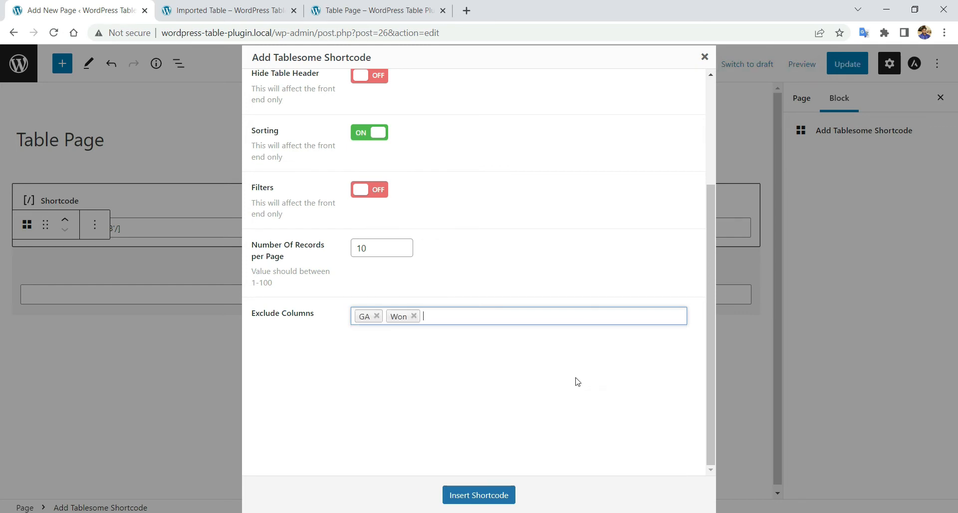
click(477, 318)
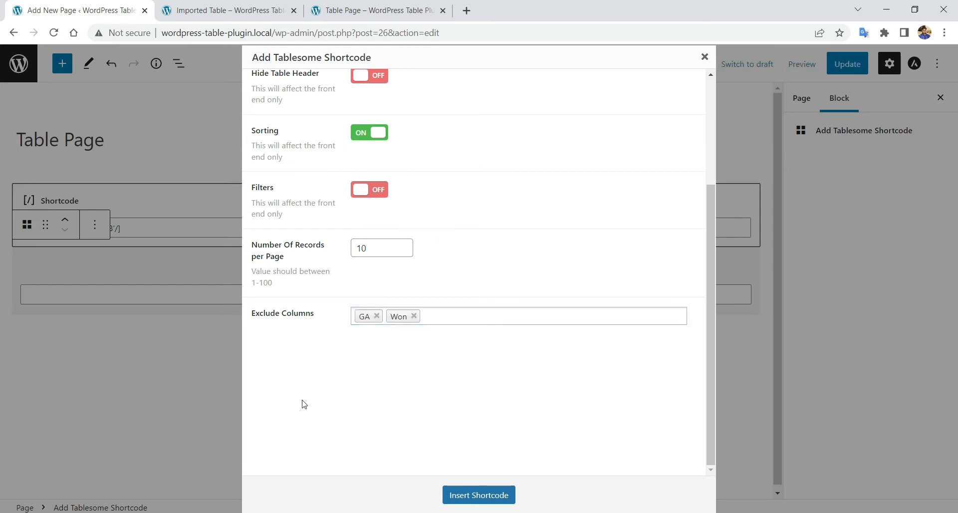
click(478, 495)
click(855, 70)
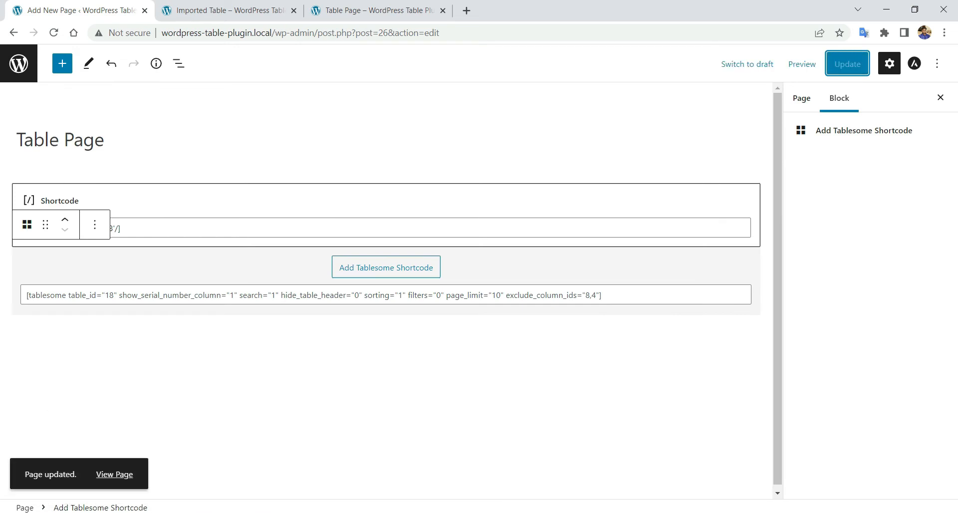
click(126, 479)
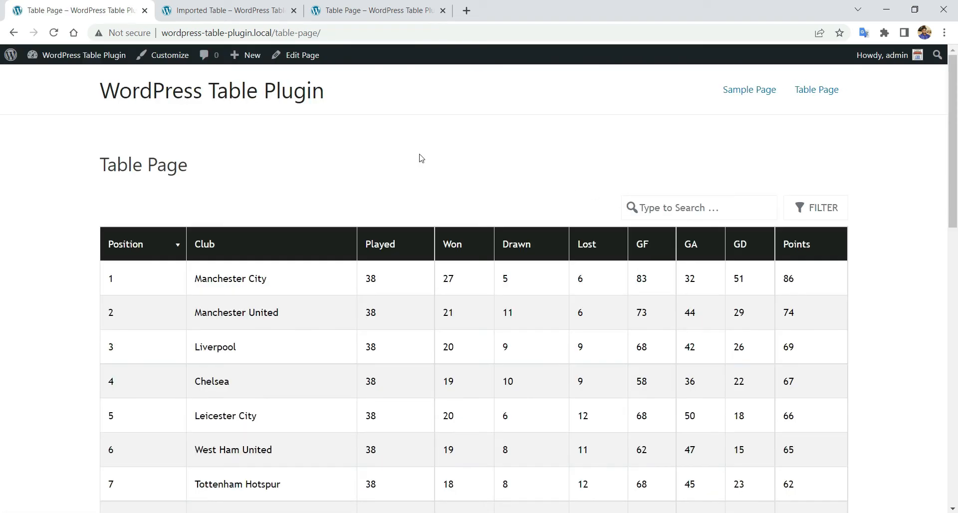
- Scroll through the published Table Page to check both league tables
scroll(351, 213, down, 5)
scroll(299, 209, up, 5)
scroll(450, 310, down, 10)
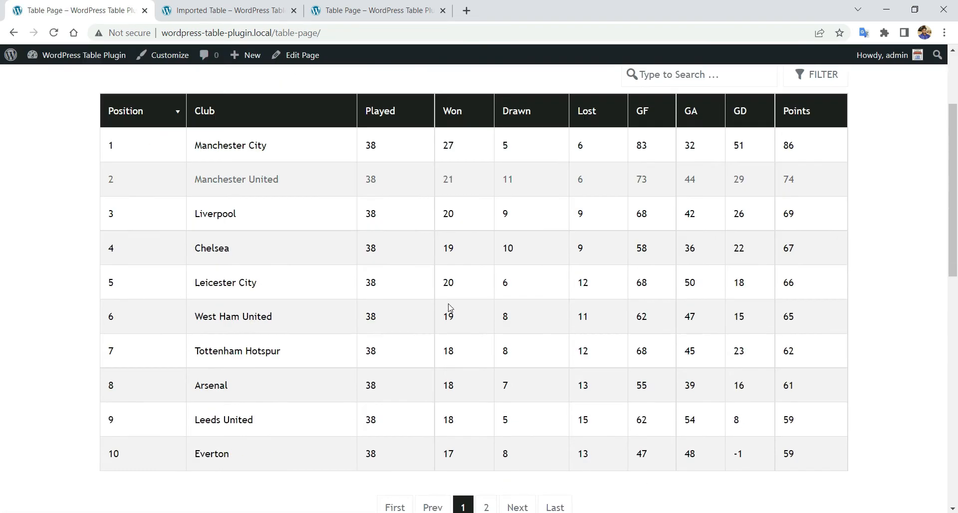
scroll(453, 304, down, 5)
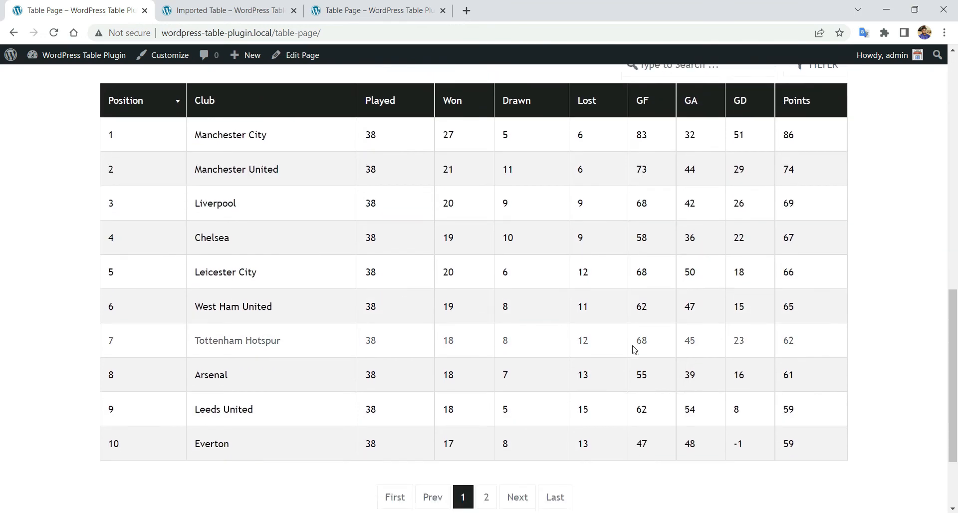
scroll(634, 349, up, 5)
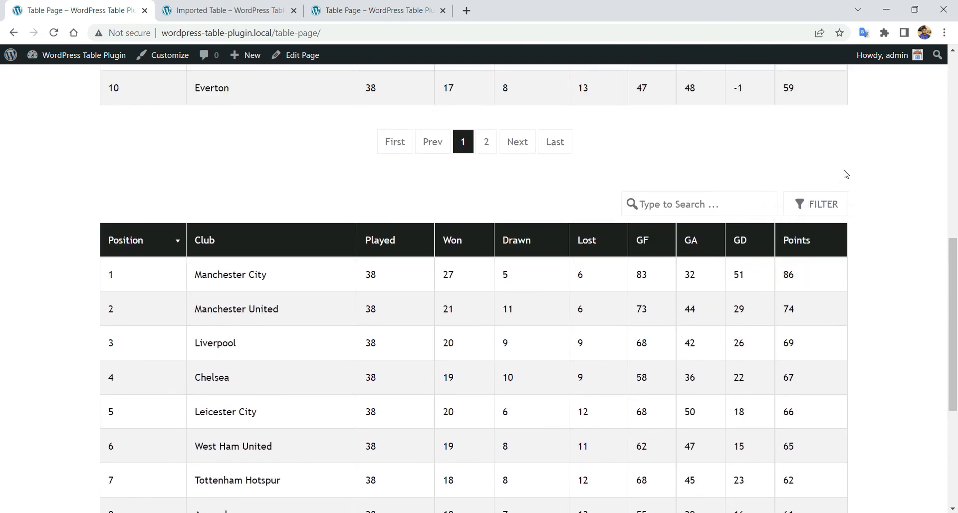
scroll(845, 175, down, 2)
scroll(846, 173, up, 2)
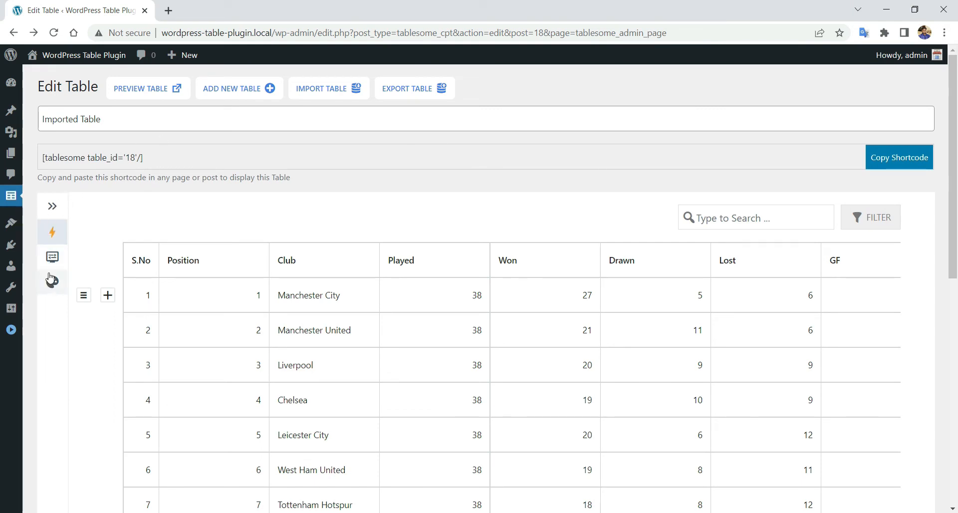
- Open the table's Display Settings and leave the table fit at Fit to Container
click(51, 209)
click(83, 211)
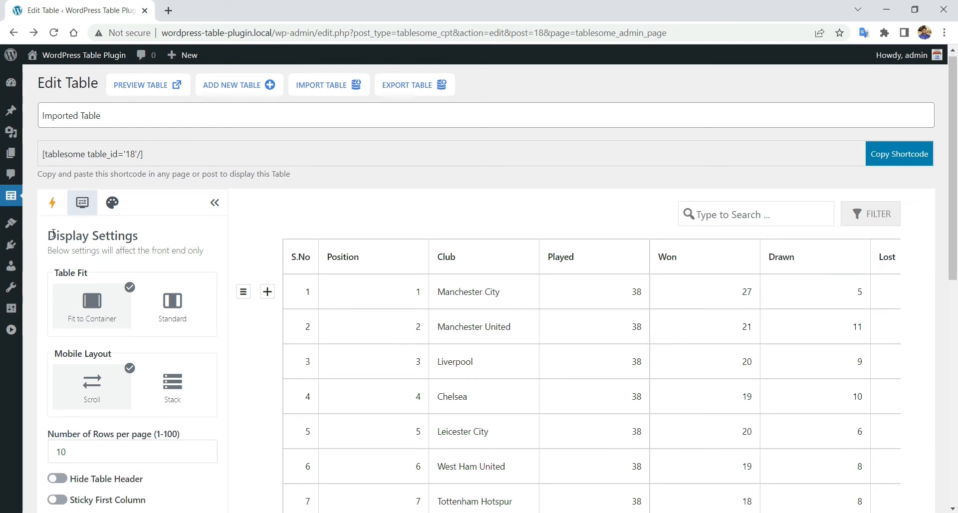
scroll(50, 242, down, 5)
scroll(55, 235, down, 4)
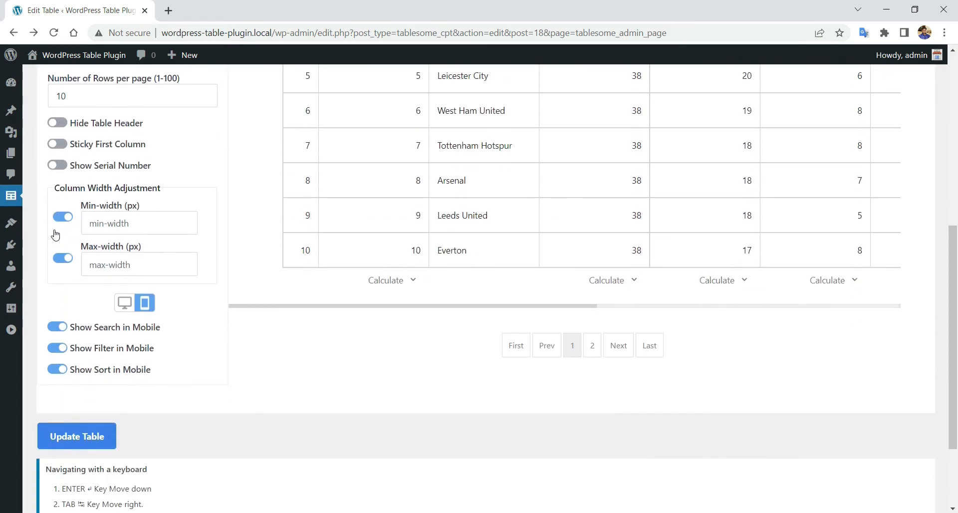
scroll(57, 233, up, 8)
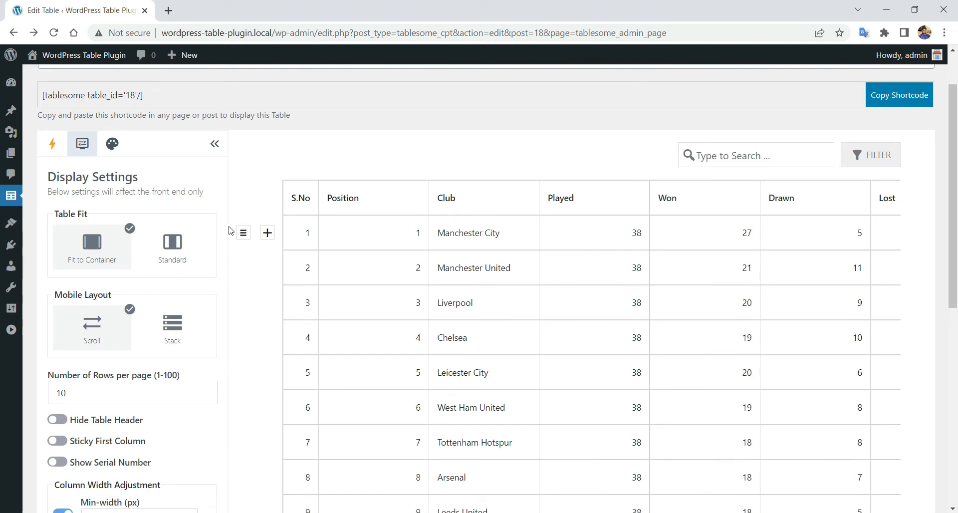
click(186, 244)
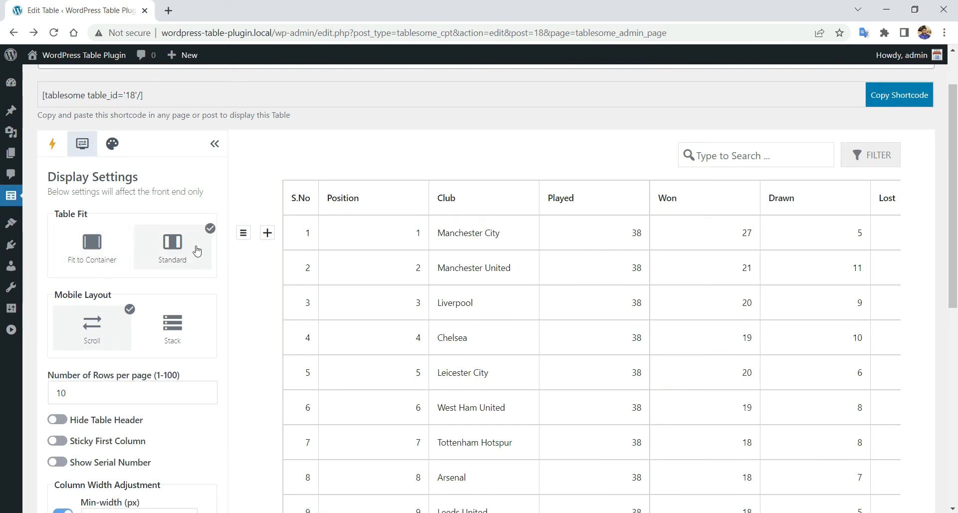
click(98, 250)
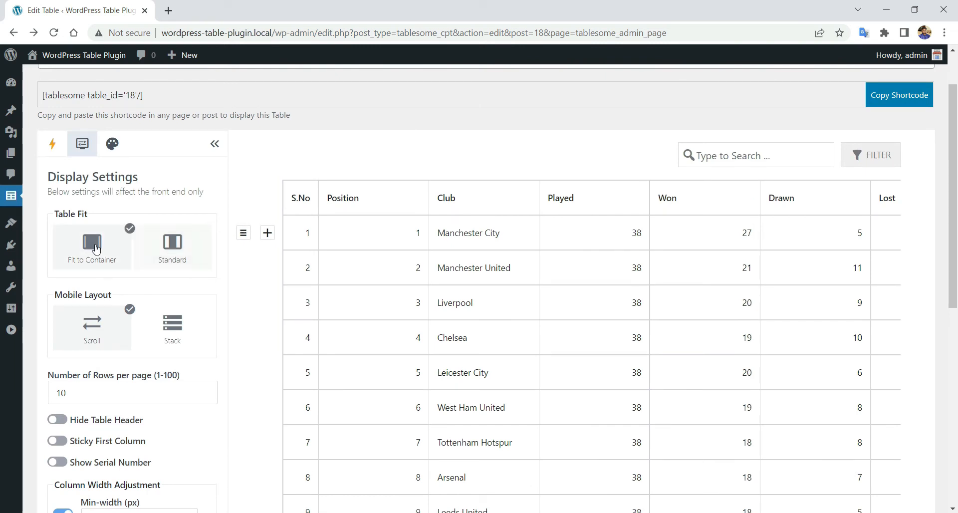
- Make rows stack on mobile and set rows per page to 5
click(155, 335)
scroll(160, 303, down, 3)
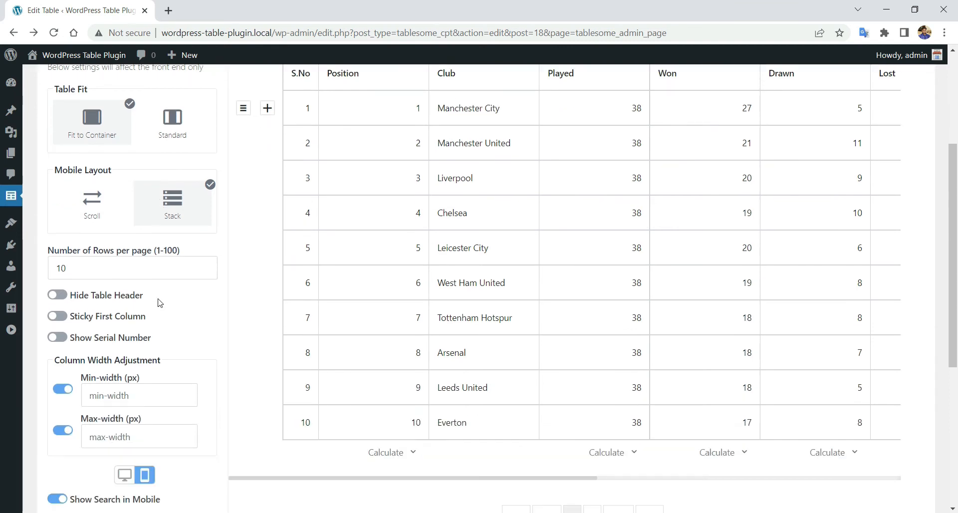
click(168, 272)
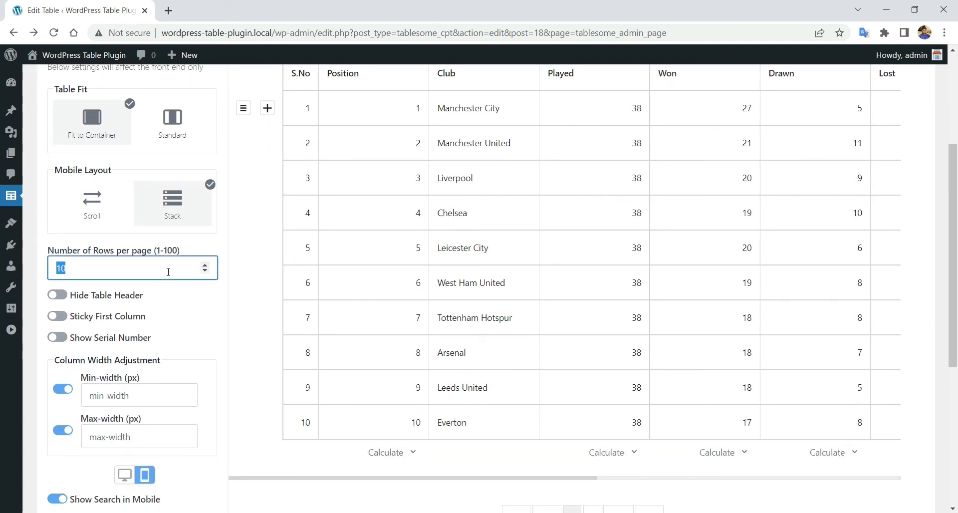
click(60, 318)
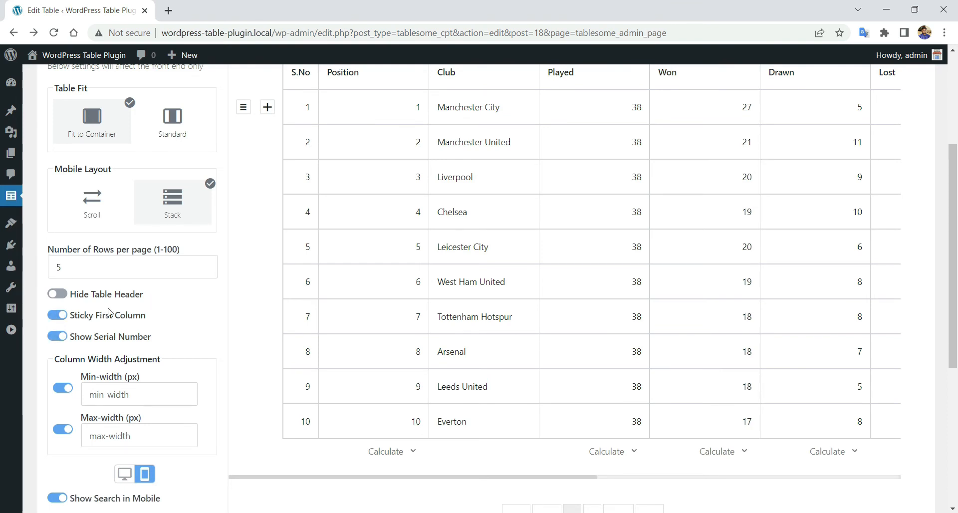
- Turn off the minimum column width limit and compare the desktop and mobile display options
scroll(103, 306, down, 3)
click(63, 203)
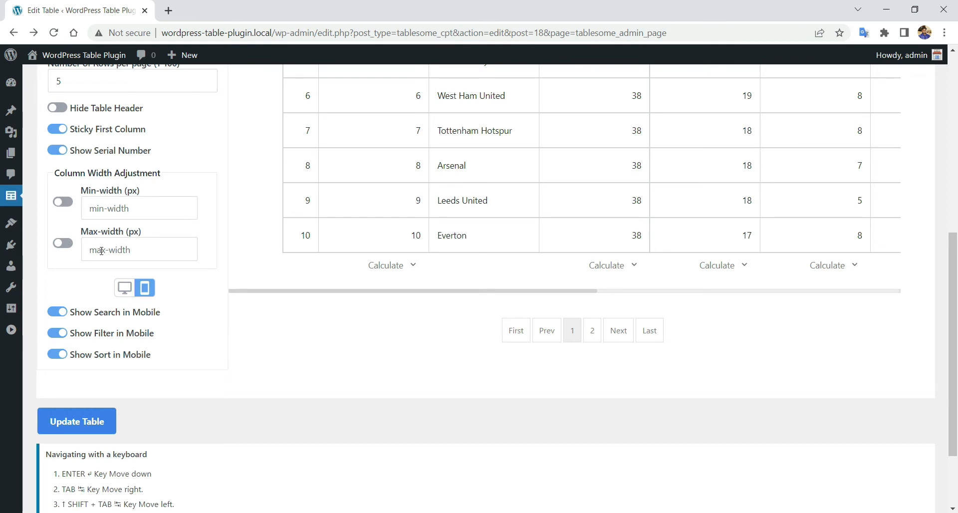
click(121, 296)
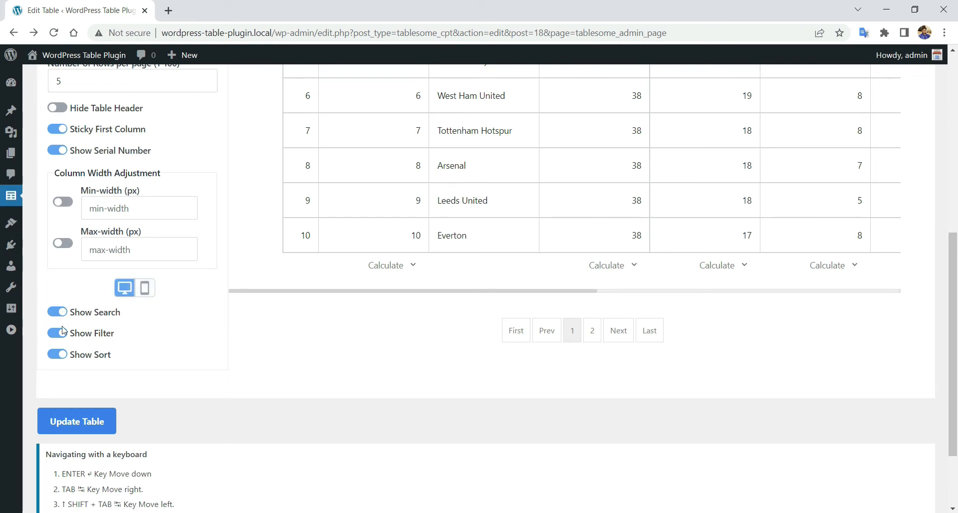
click(142, 292)
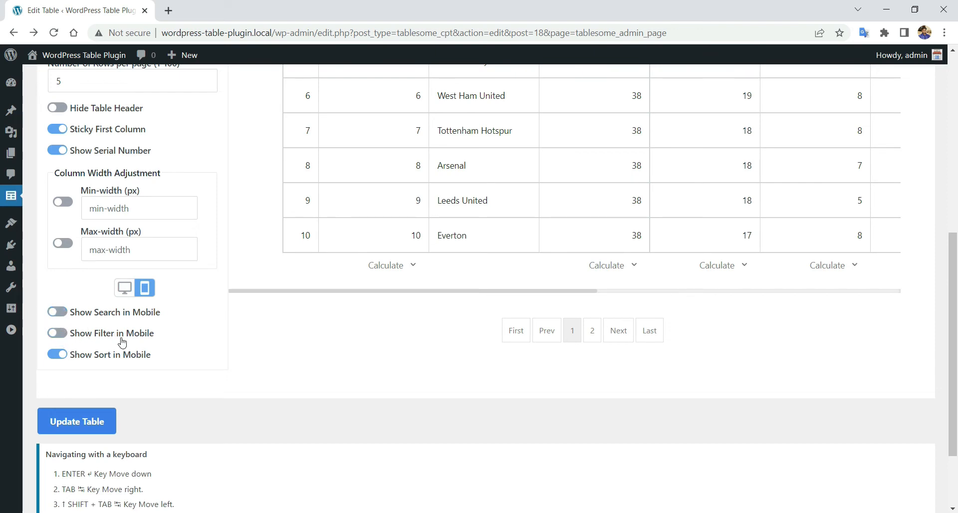
- Update the table's display settings and dismiss the confirmation
scroll(123, 342, up, 3)
scroll(122, 338, up, 4)
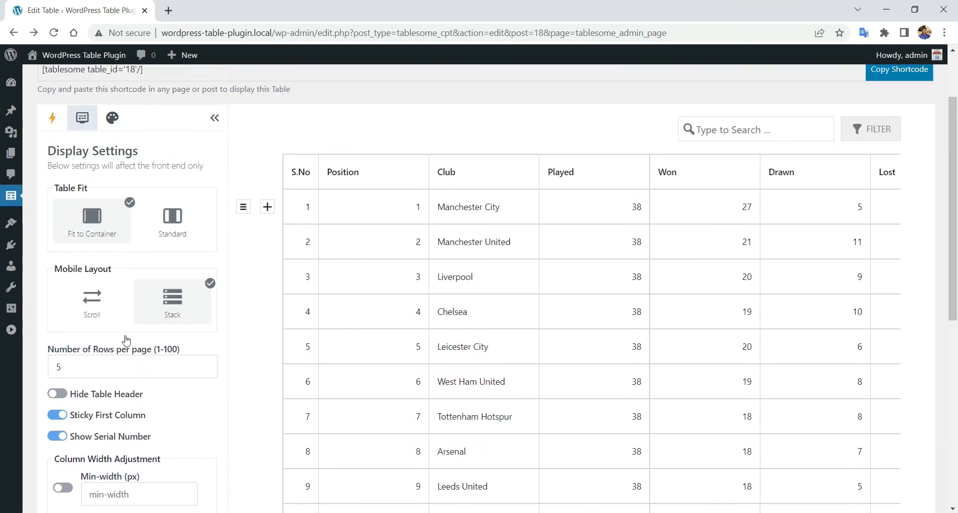
scroll(127, 341, up, 2)
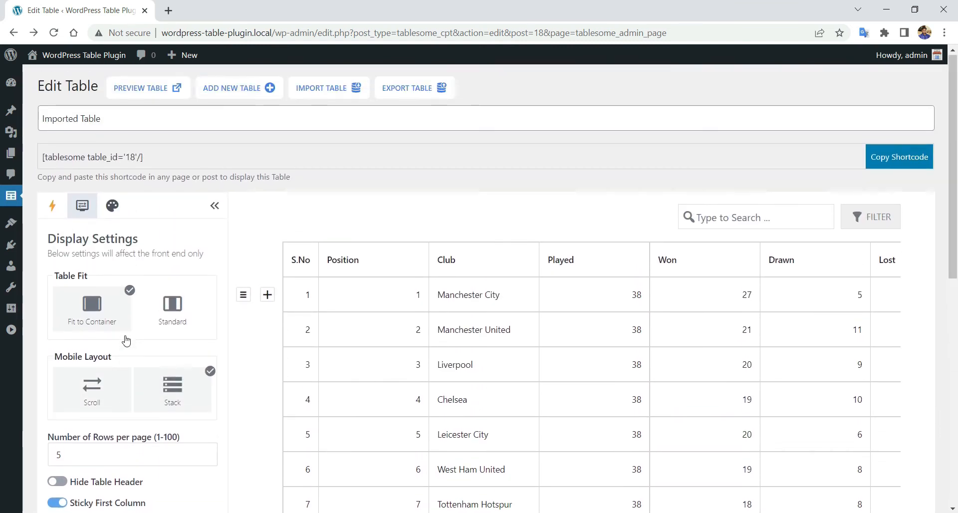
scroll(128, 339, down, 10)
scroll(128, 338, down, 1)
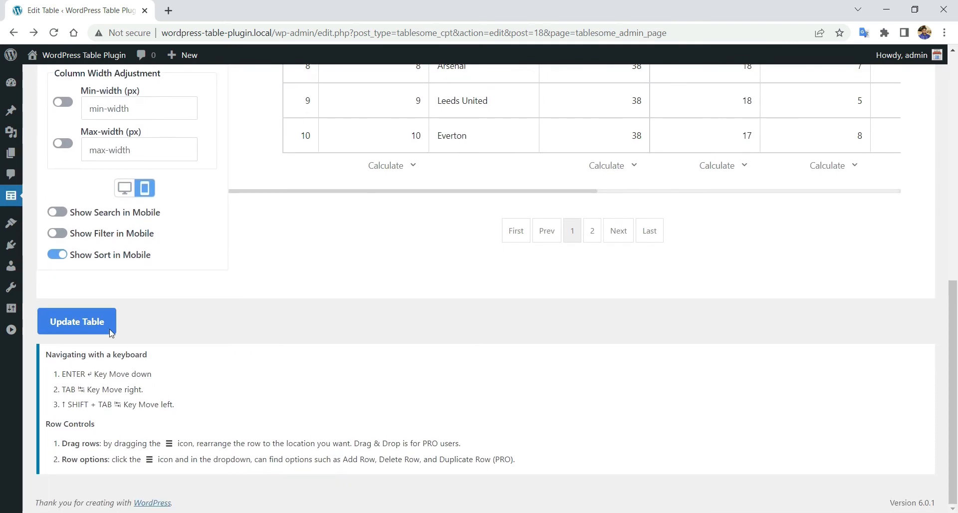
click(95, 322)
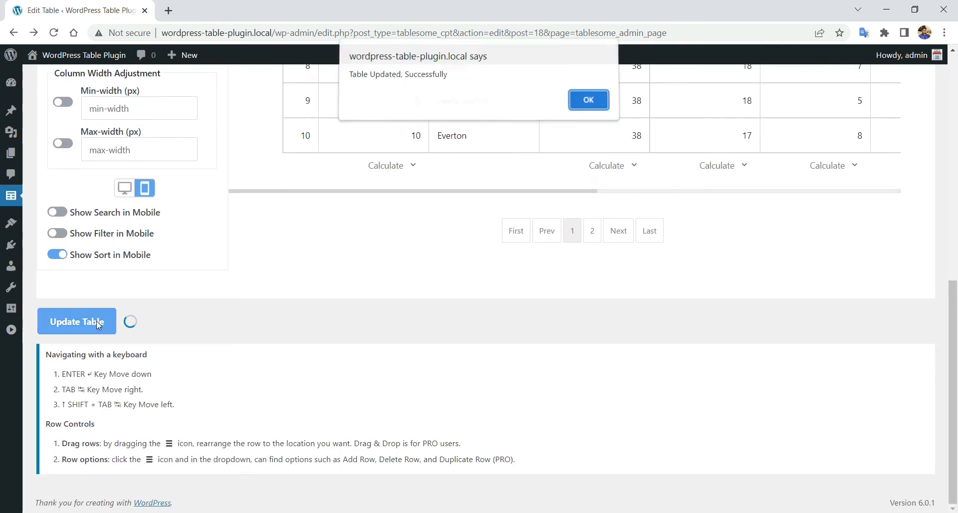
click(587, 103)
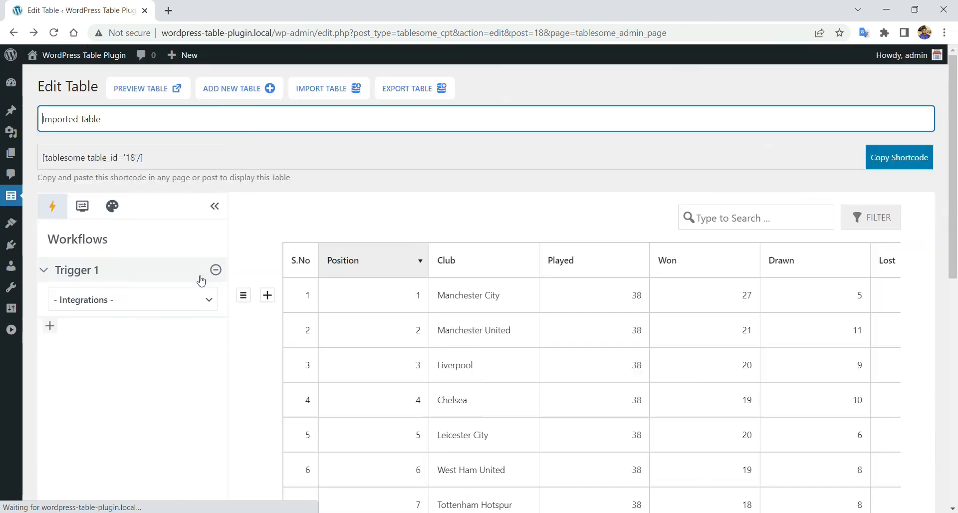
- Open the table preview in a new browser tab and switch to it
right_click(155, 92)
click(208, 105)
click(209, 9)
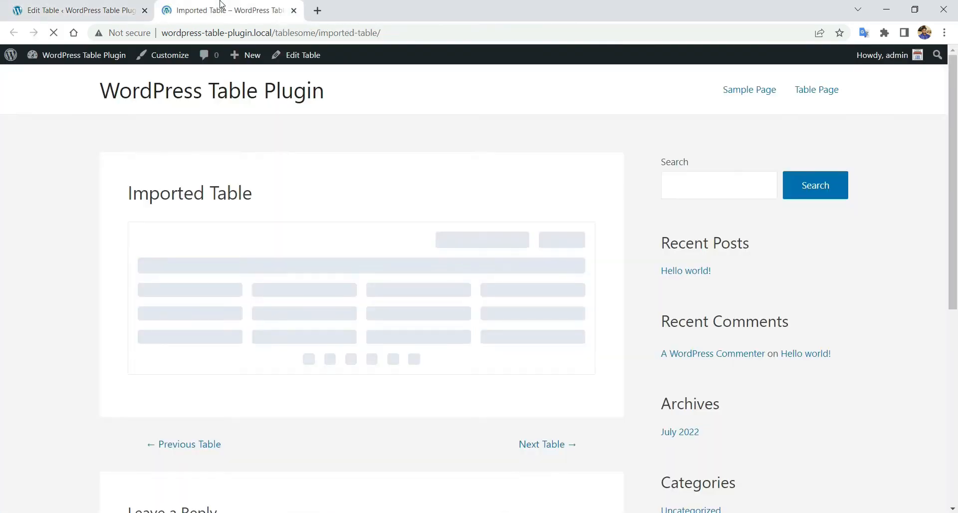
scroll(120, 210, down, 1)
right_click(24, 213)
click(3, 166)
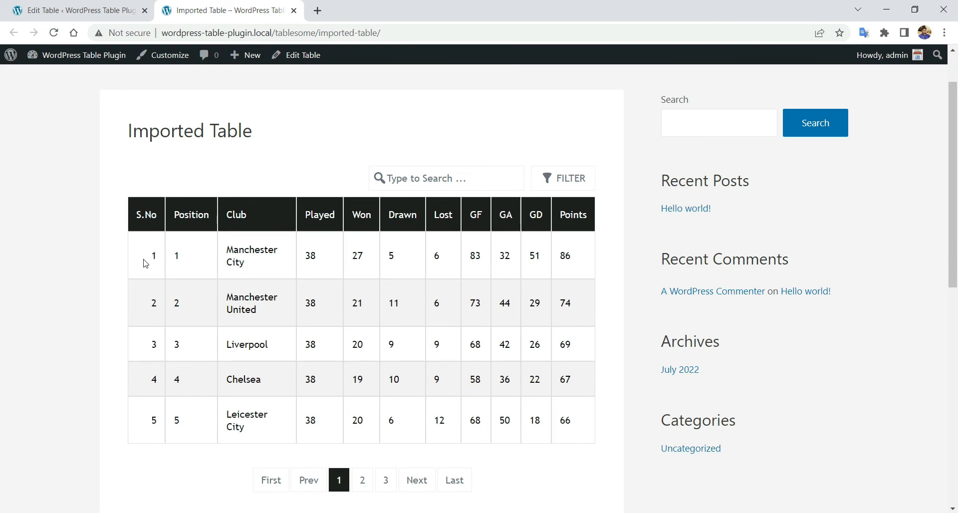
- Page through the preview to page 4 (rows 16–20) and open the developer tools
scroll(176, 410, down, 3)
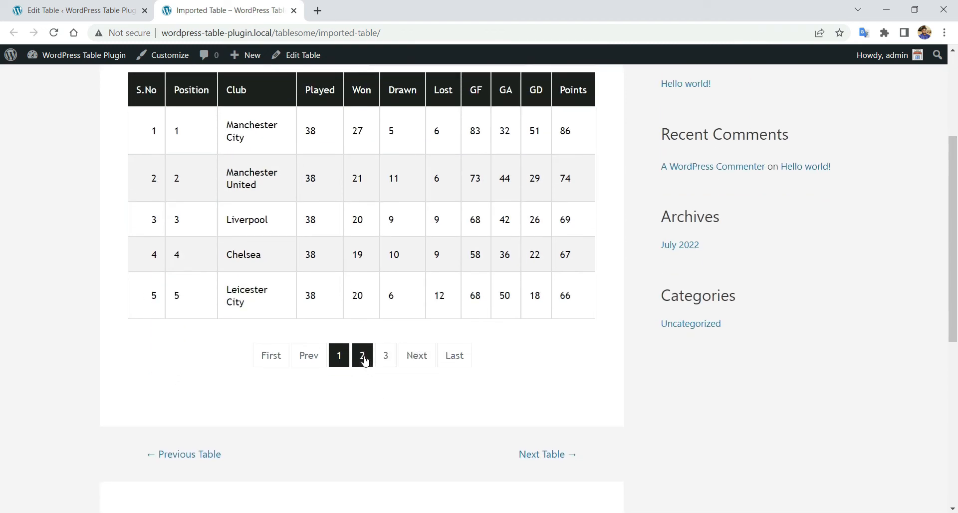
click(363, 357)
click(379, 355)
click(398, 348)
scroll(399, 352, up, 3)
scroll(398, 348, down, 4)
right_click(20, 342)
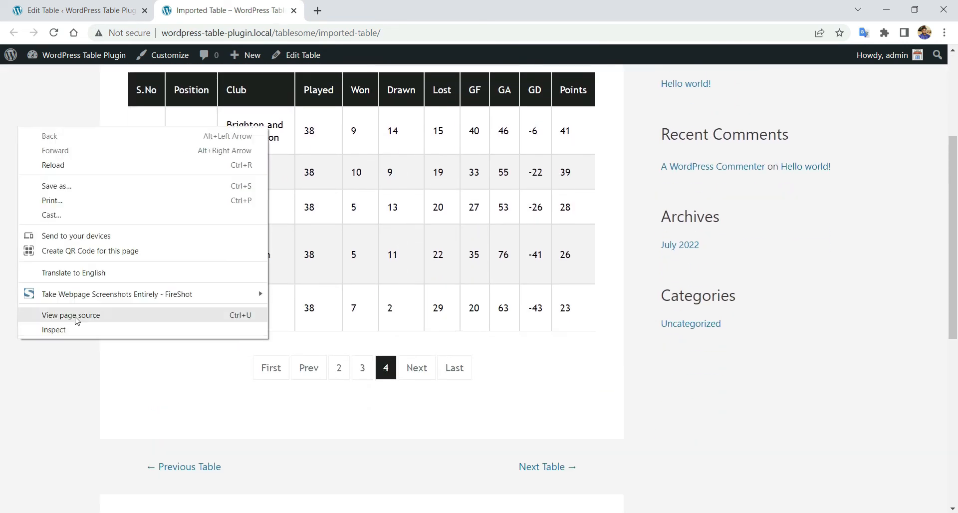
click(78, 328)
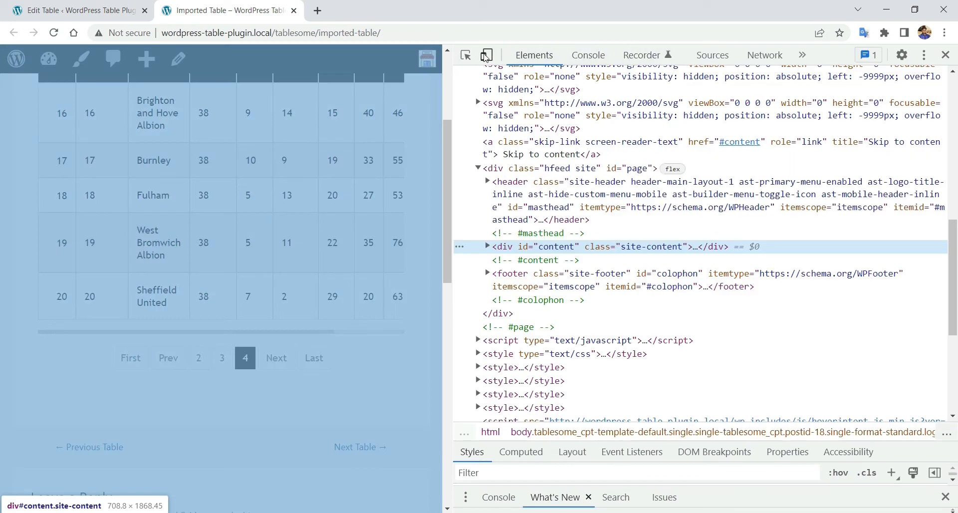
click(486, 54)
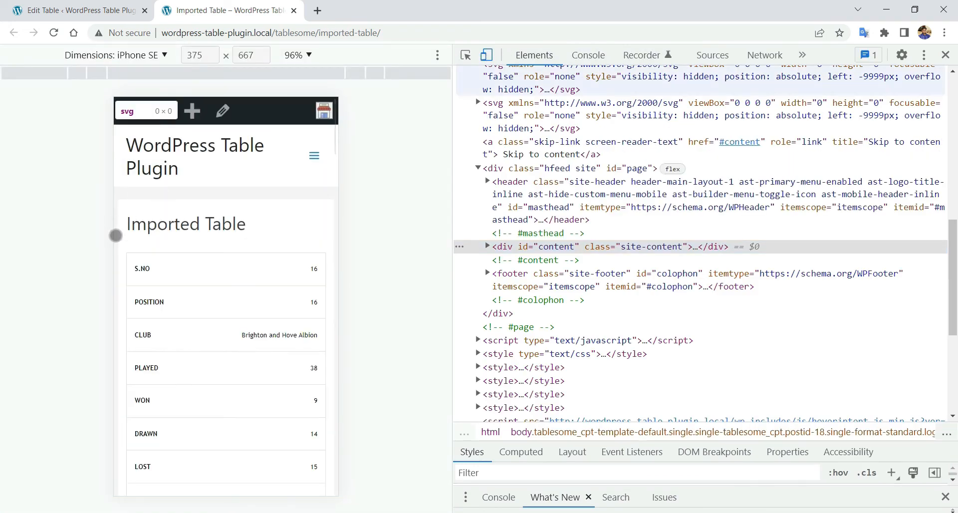
scroll(193, 269, down, 12)
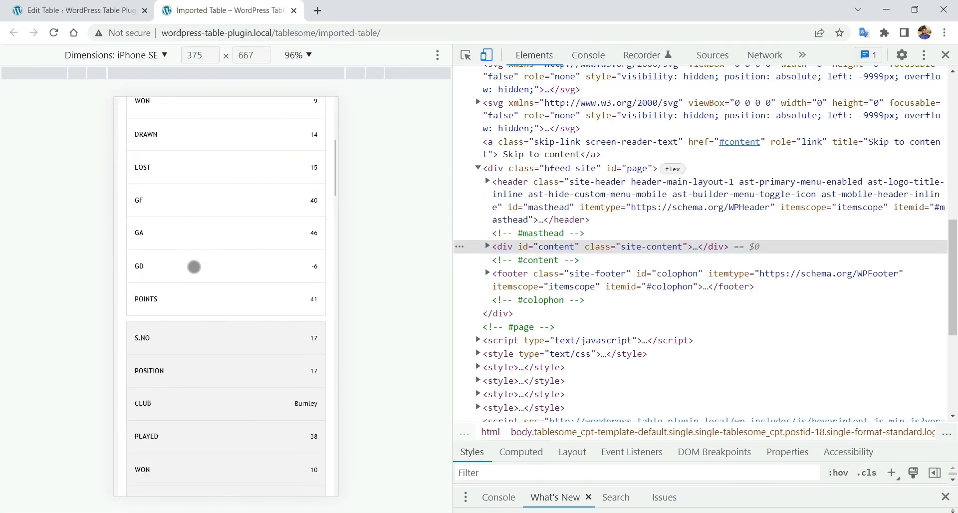
scroll(195, 267, down, 8)
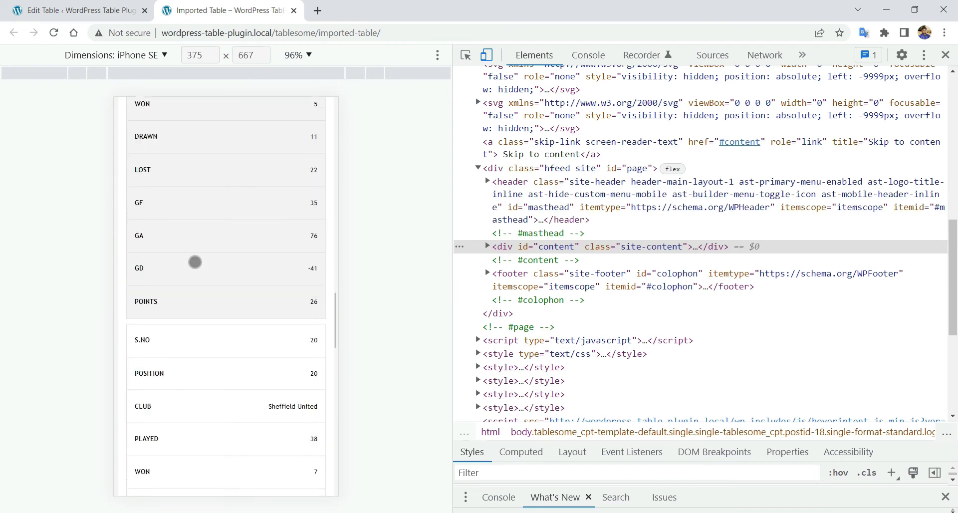
scroll(196, 261, up, 10)
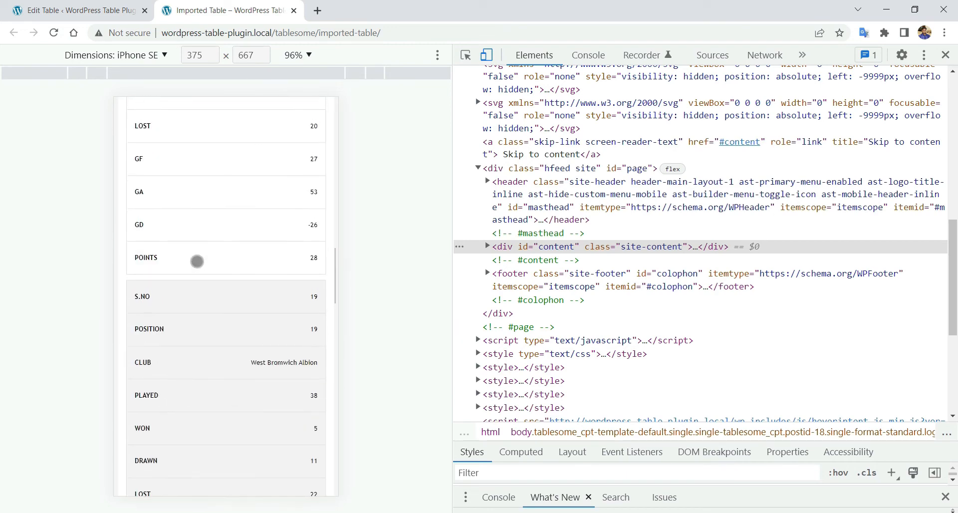
scroll(201, 258, up, 6)
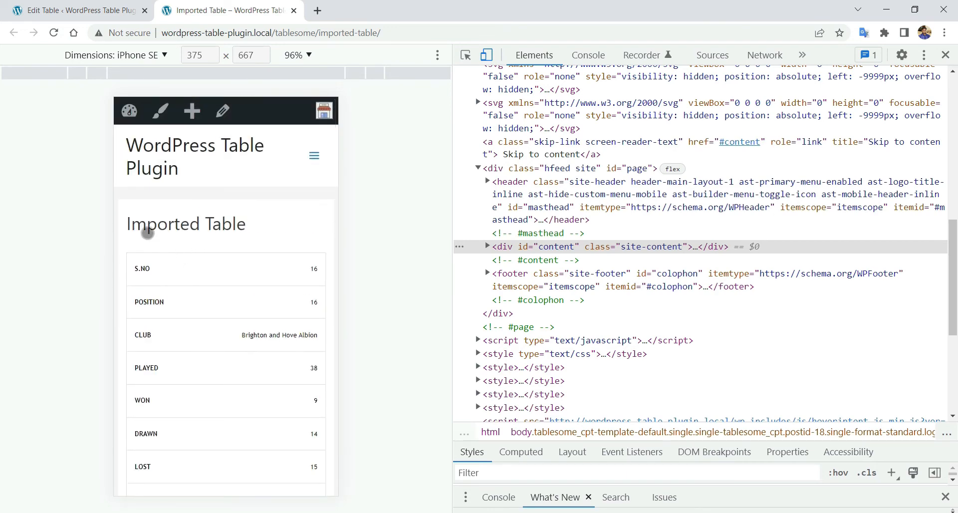
click(945, 55)
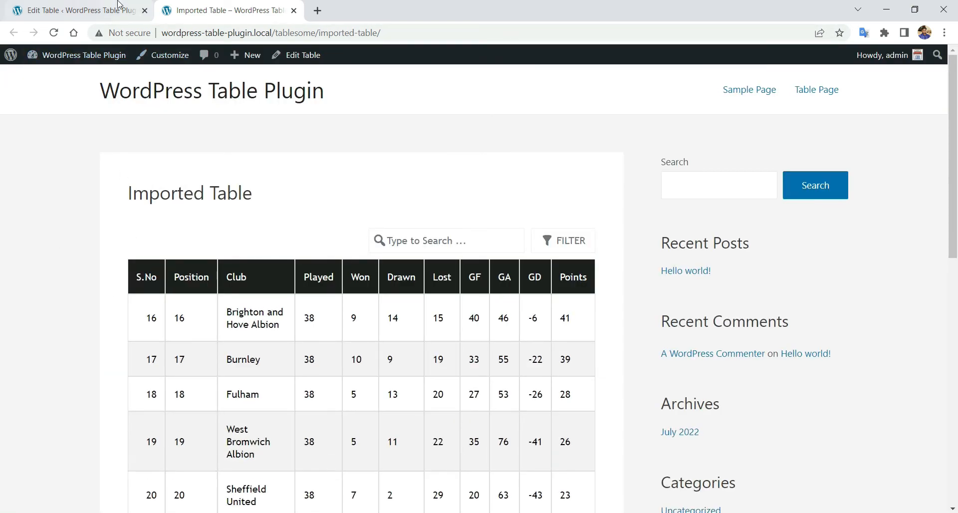
- In the editor's Display Settings, turn on Hide Table Header
click(79, 11)
click(83, 218)
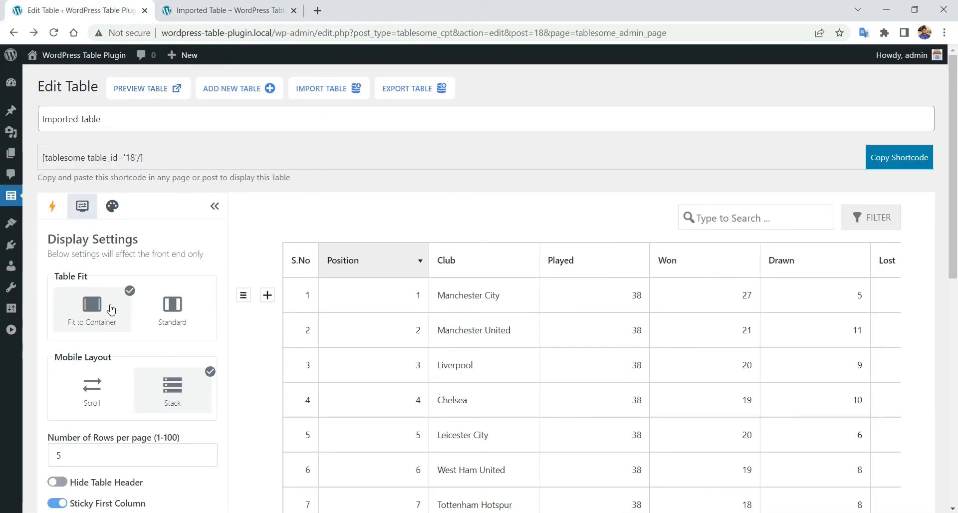
scroll(109, 328, down, 3)
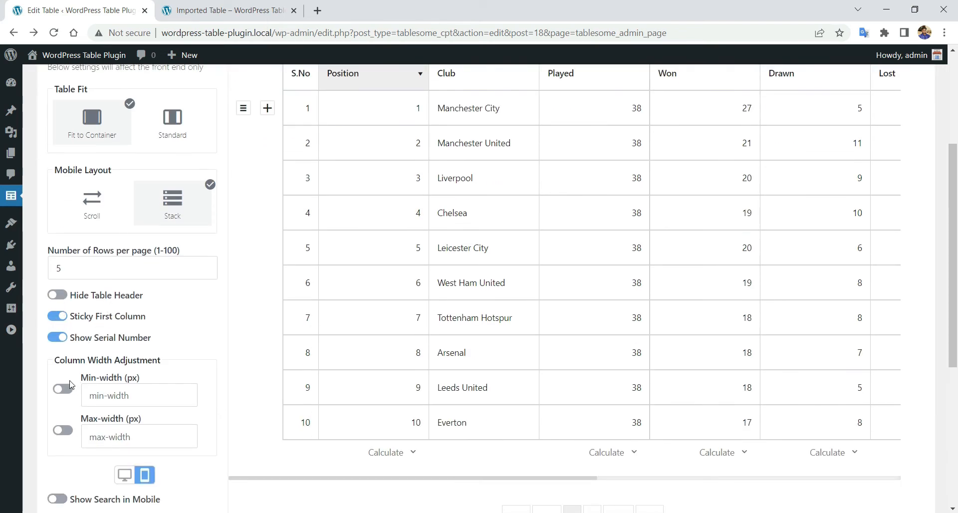
click(57, 295)
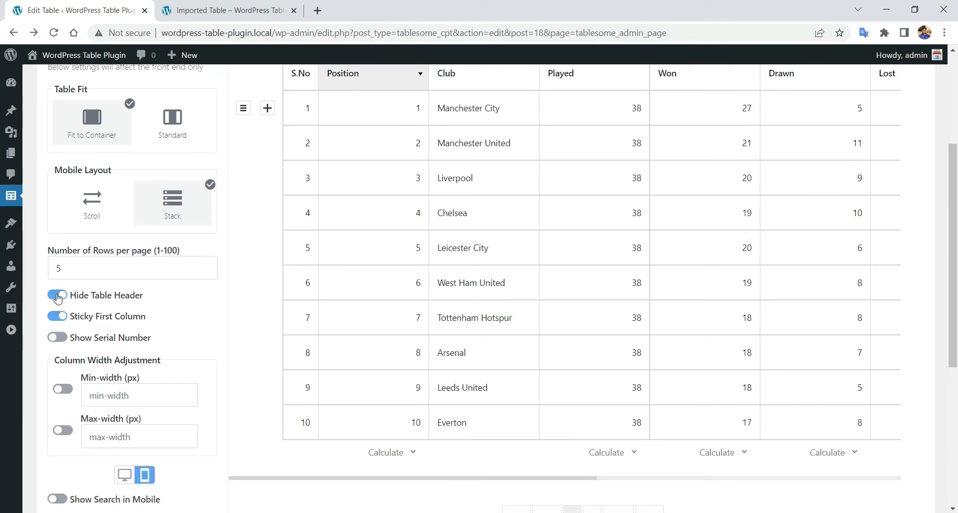
- Update the table and dismiss the confirmation
scroll(115, 398, down, 2)
click(77, 484)
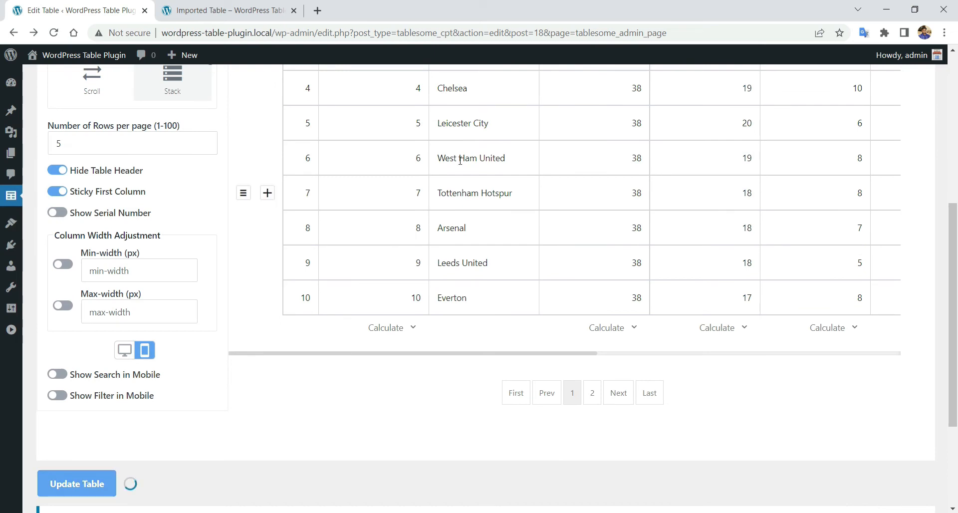
click(596, 110)
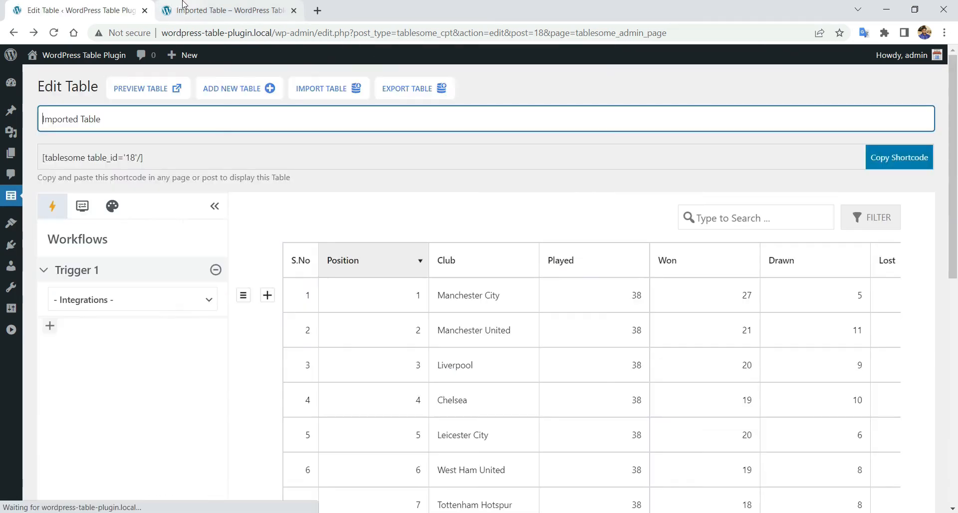
click(227, 11)
- Reload the preview and check pages 3 and 4 show no header row
right_click(125, 196)
click(218, 238)
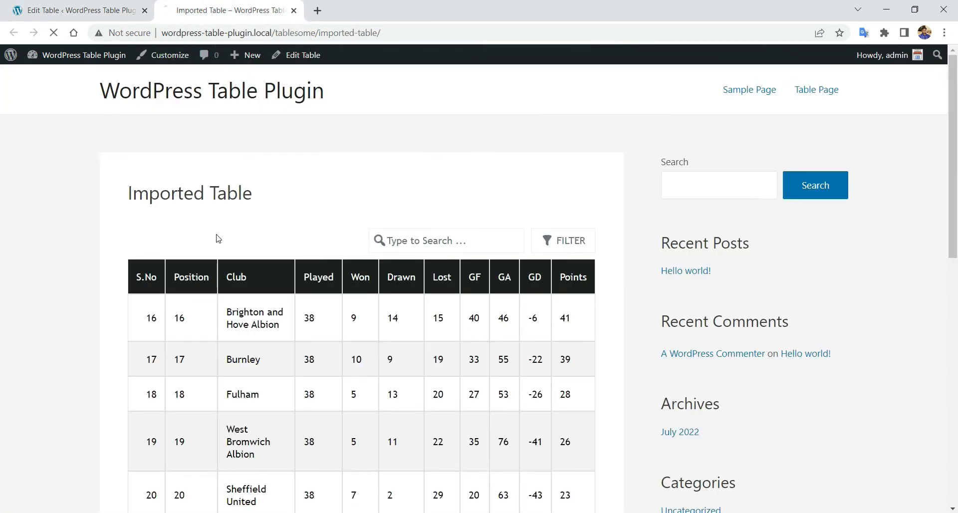
drag(143, 252, 616, 269)
click(357, 257)
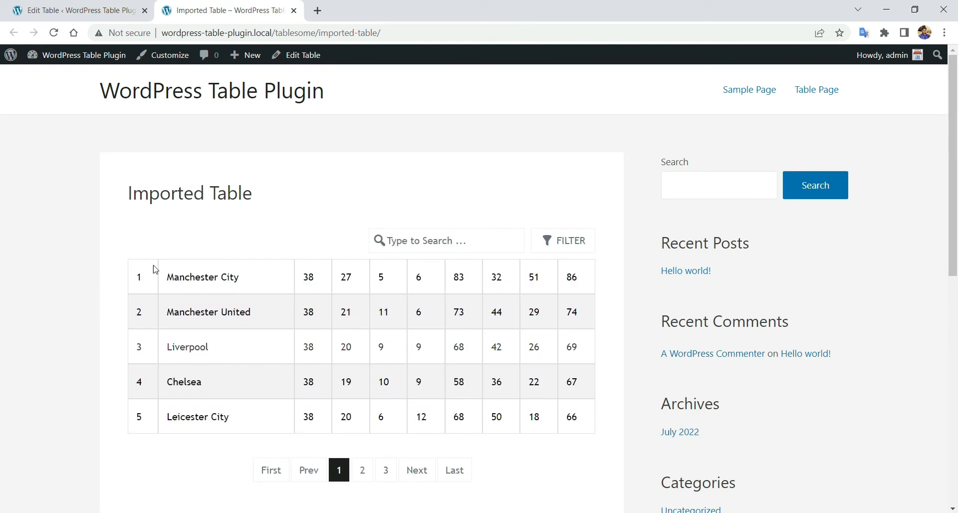
click(386, 470)
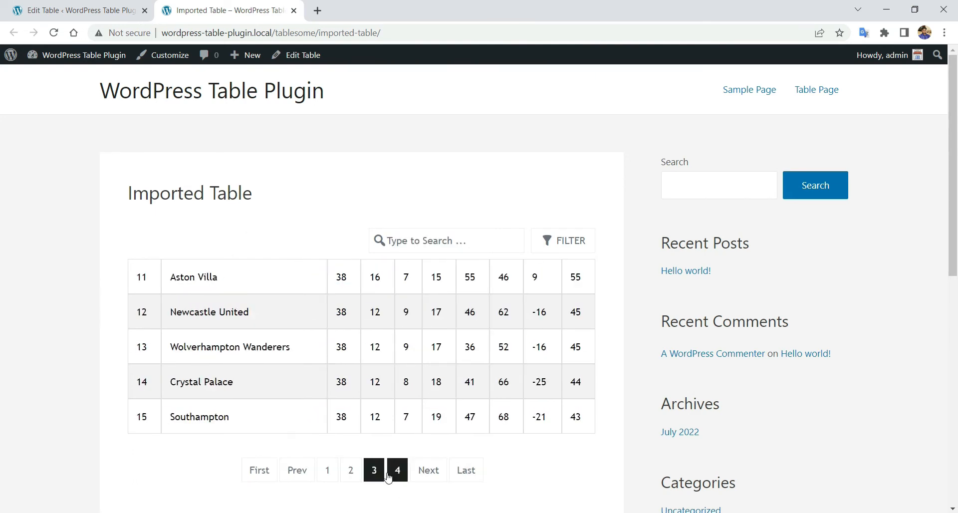
click(396, 471)
scroll(351, 349, down, 1)
scroll(351, 343, up, 1)
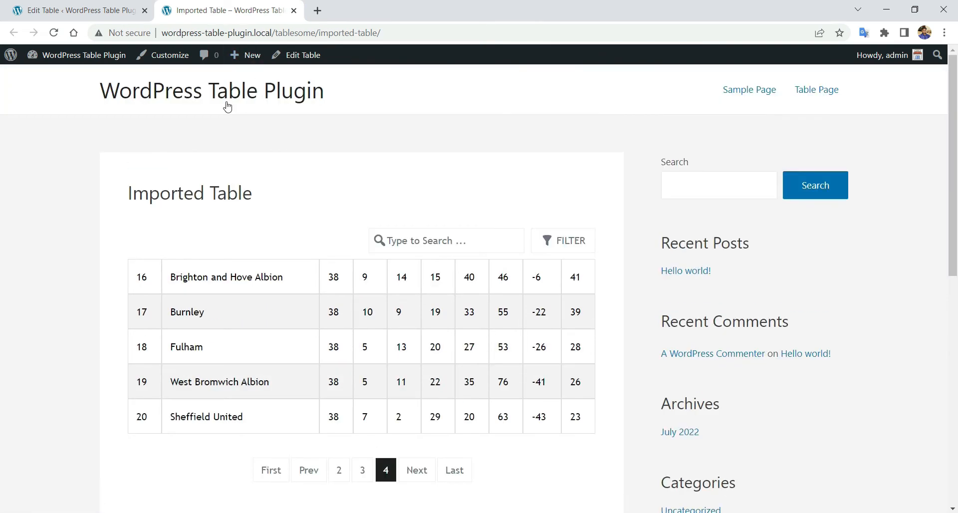
click(91, 5)
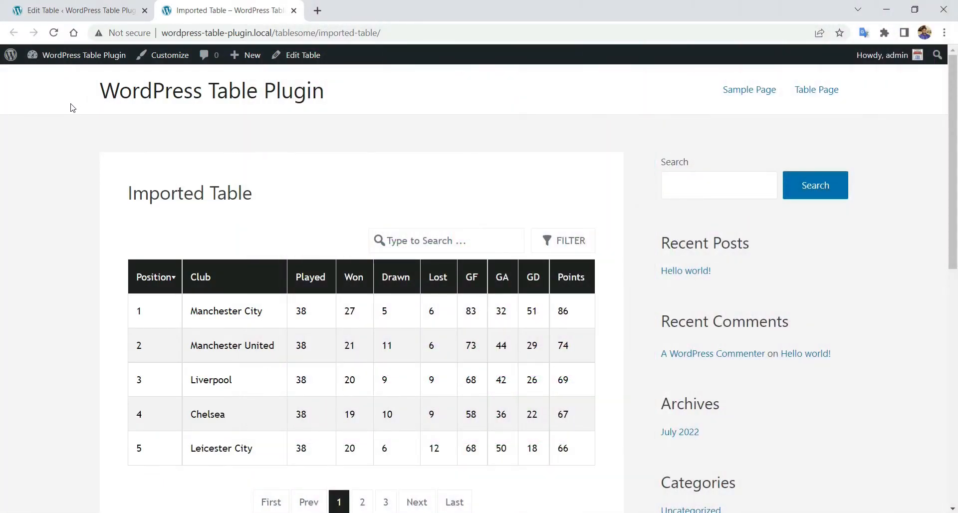
- Scroll the public table, then go back to the Imported Table's Edit Table tab
scroll(73, 108, down, 1)
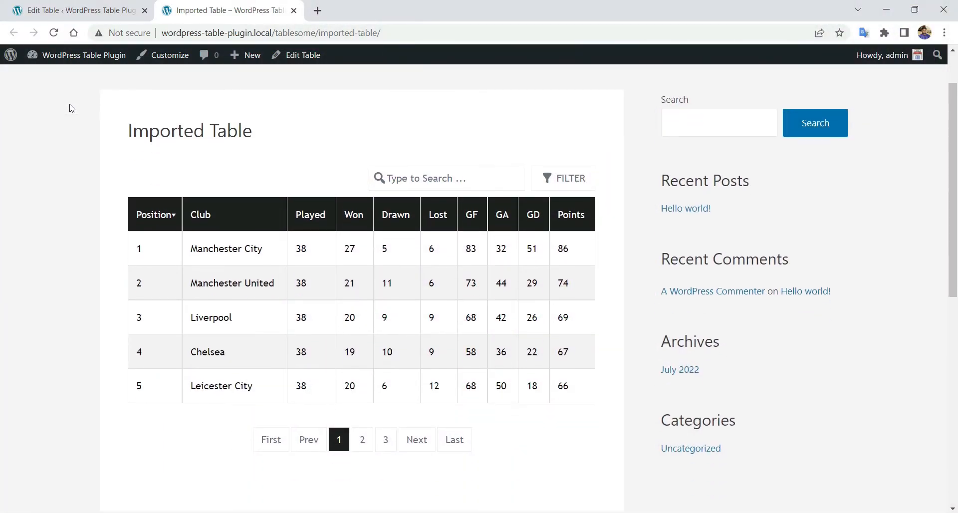
scroll(72, 108, down, 1)
scroll(71, 110, up, 1)
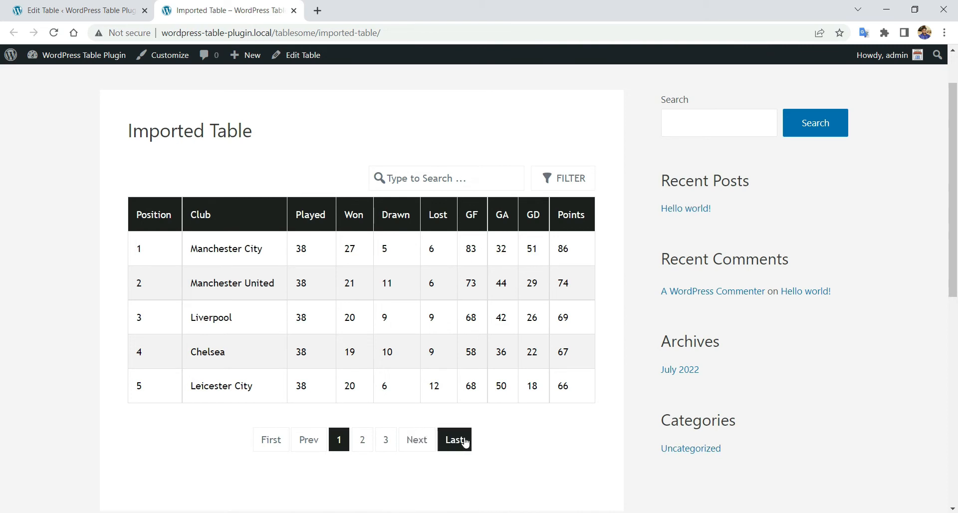
click(103, 6)
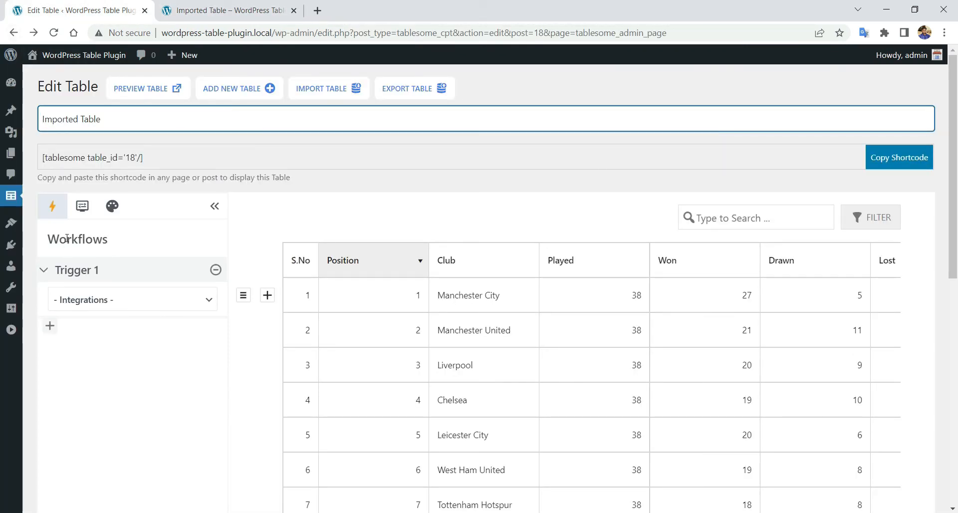
- In Style Settings, look at the Customize options, then set the table style to Global
click(84, 207)
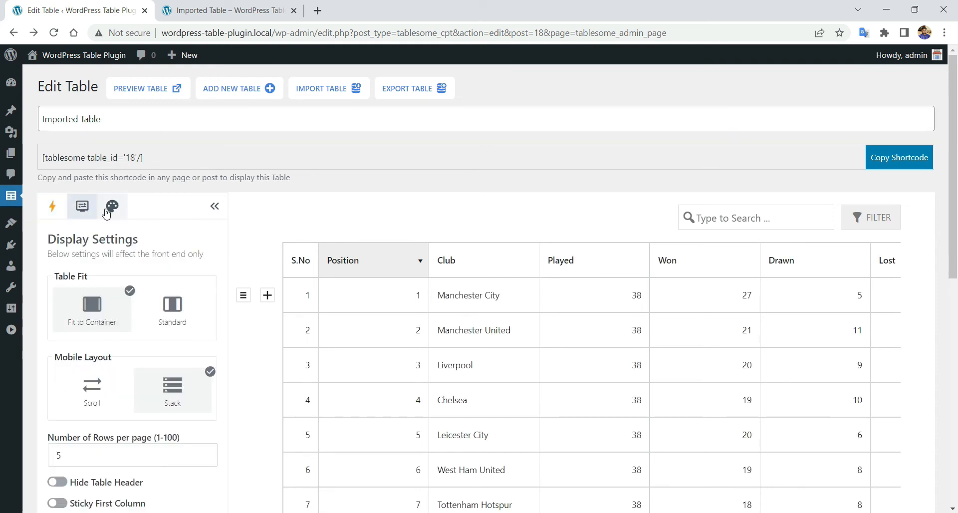
click(107, 211)
scroll(107, 214, down, 1)
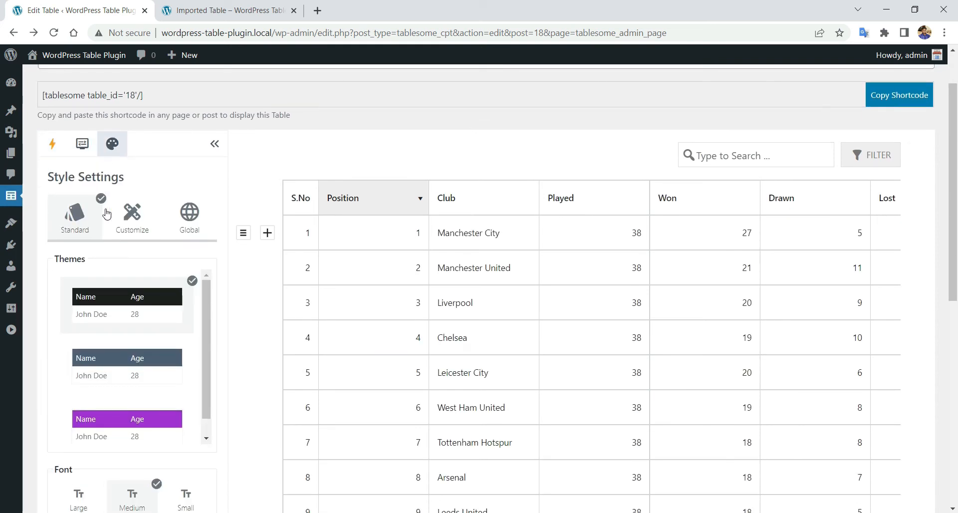
scroll(48, 200, down, 3)
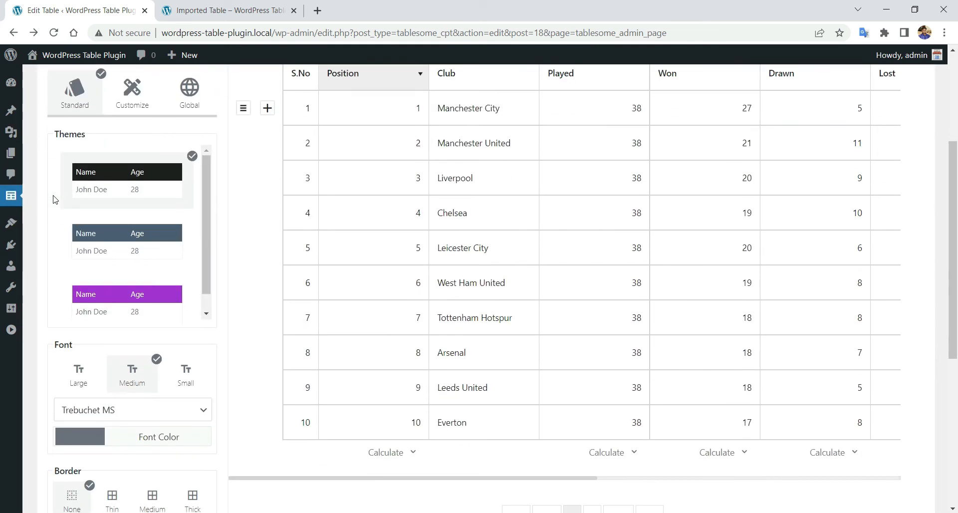
scroll(96, 204, down, 3)
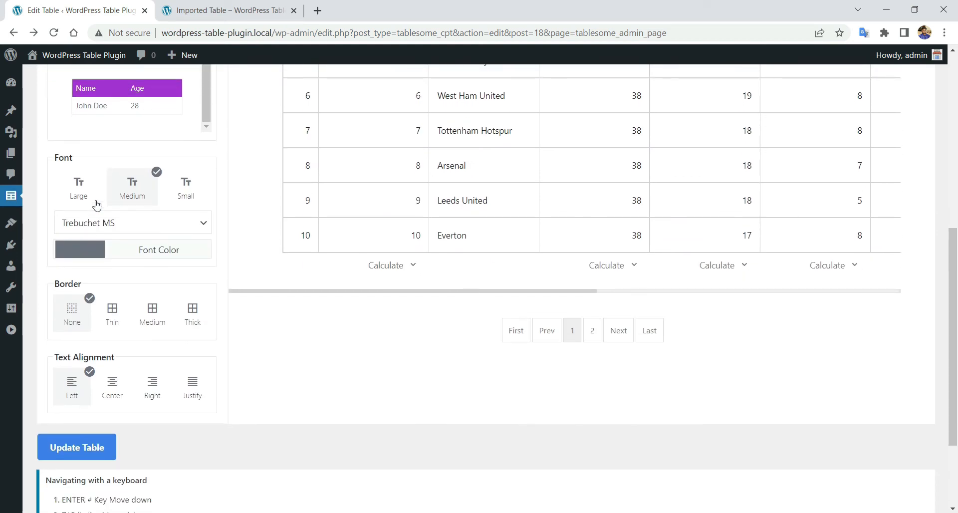
scroll(96, 205, up, 5)
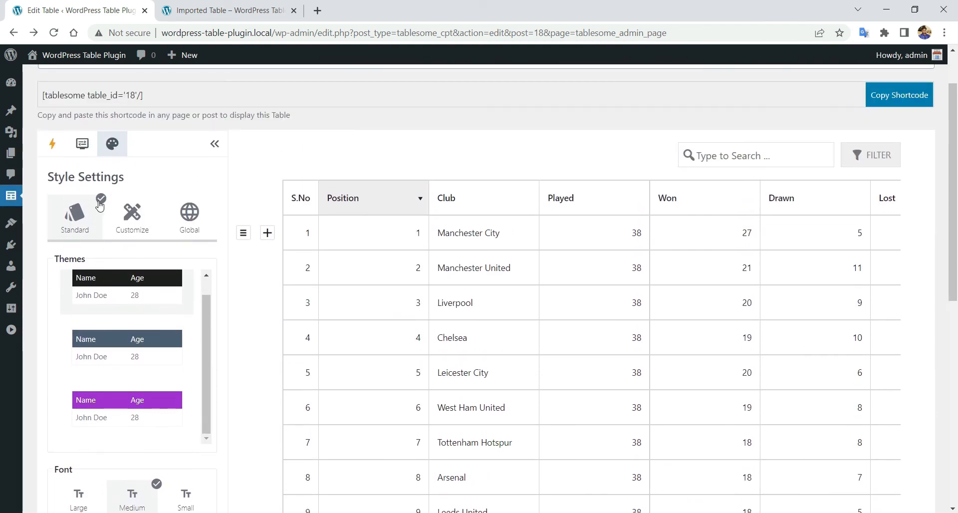
click(125, 206)
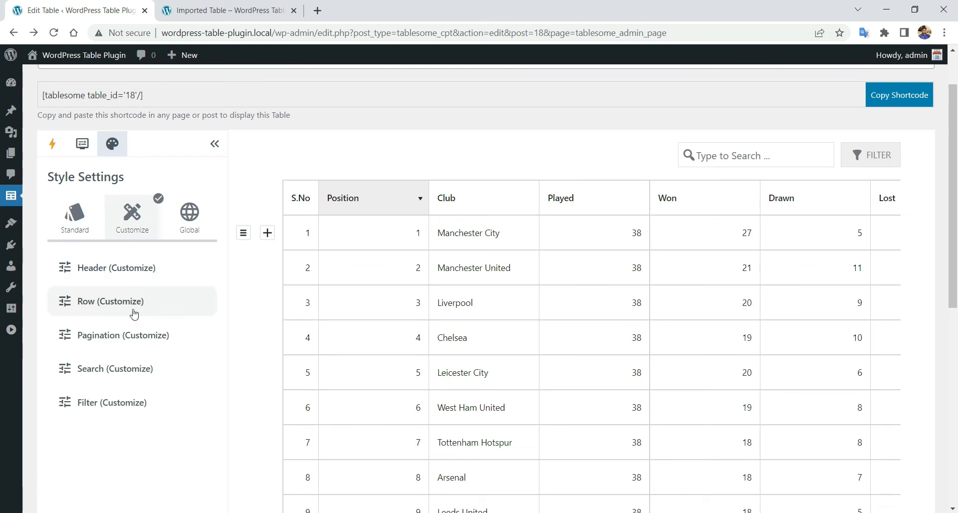
click(194, 235)
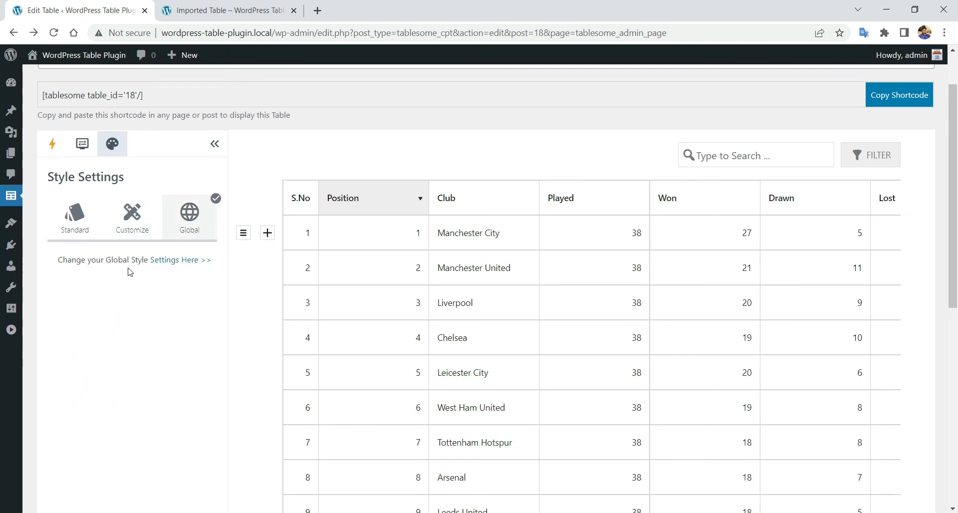
right_click(178, 267)
- Open the global settings in a new tab, switch Disable Style ON, and save
click(190, 271)
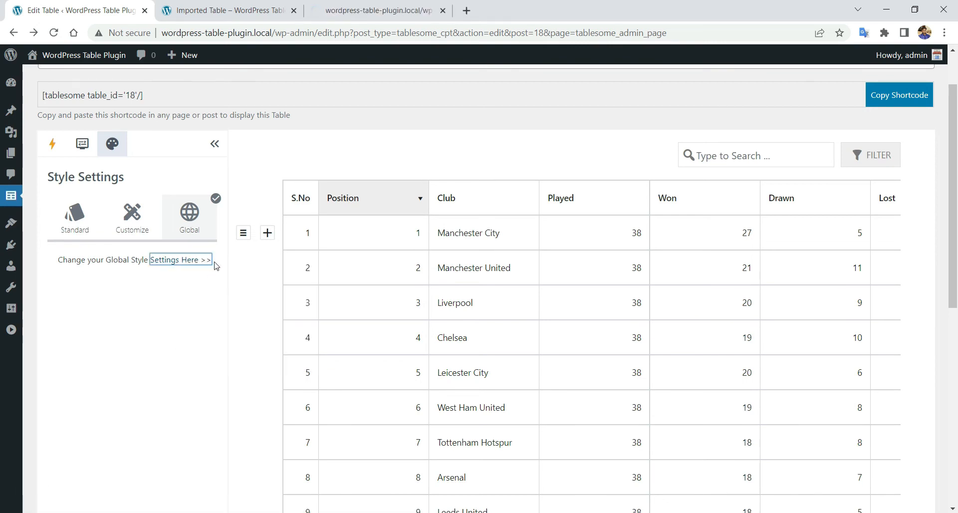
click(397, 4)
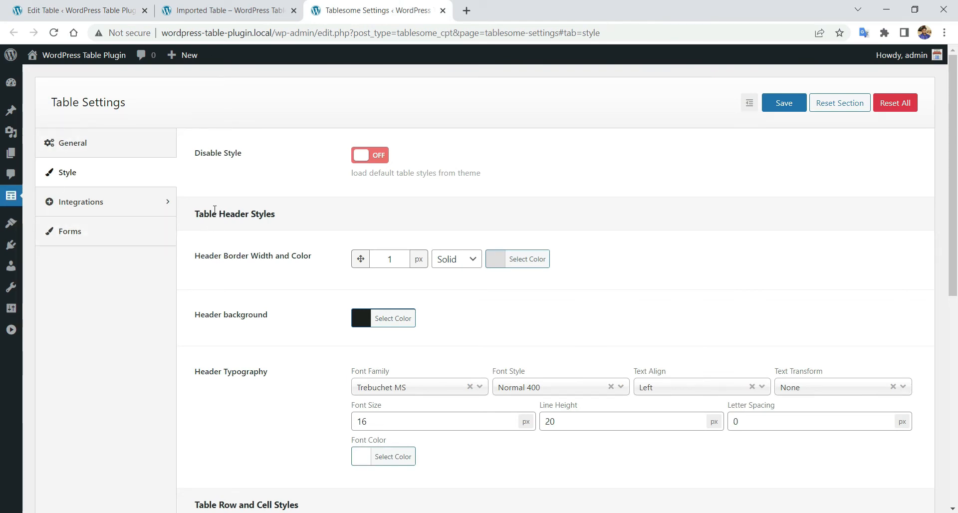
scroll(215, 212, down, 8)
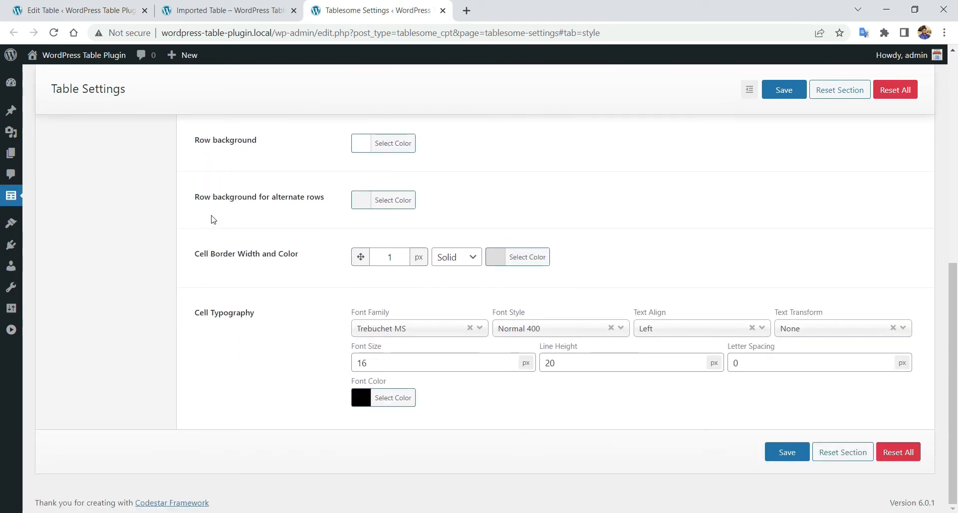
scroll(214, 220, up, 8)
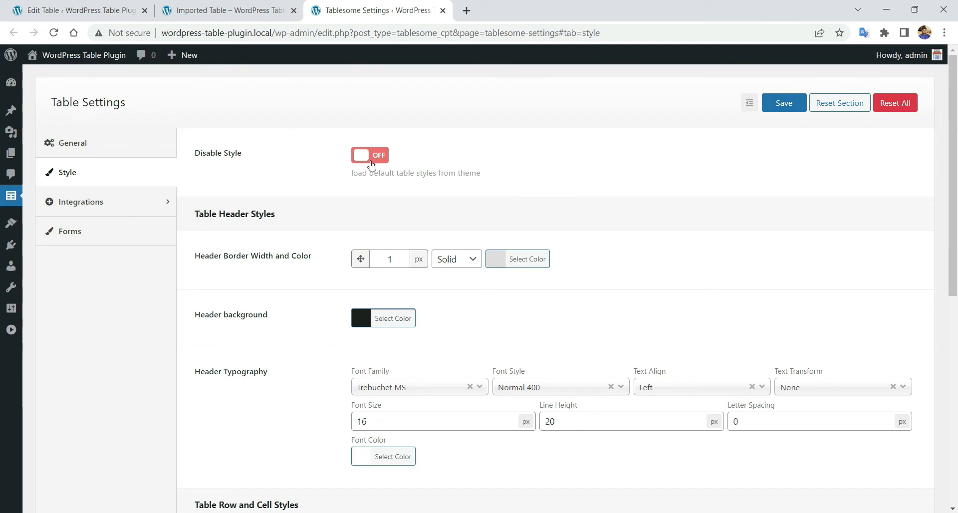
click(370, 155)
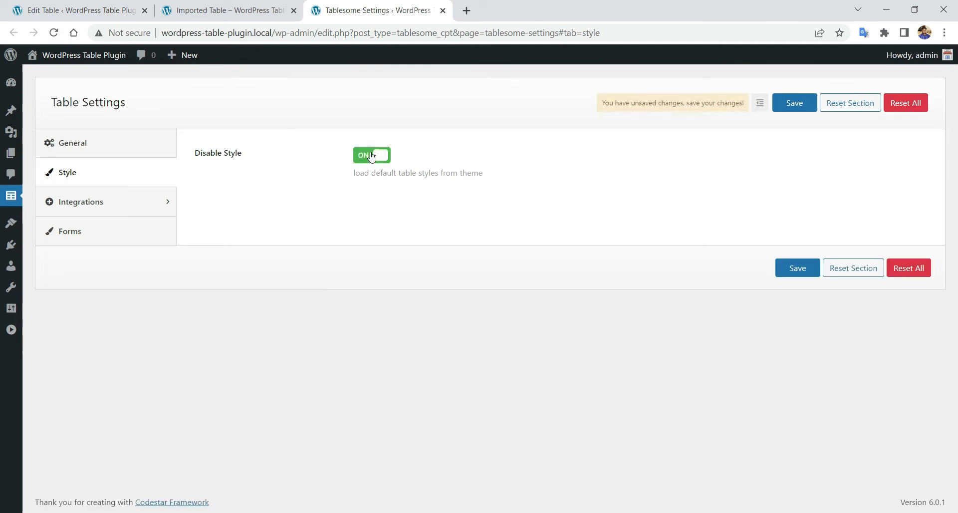
click(784, 105)
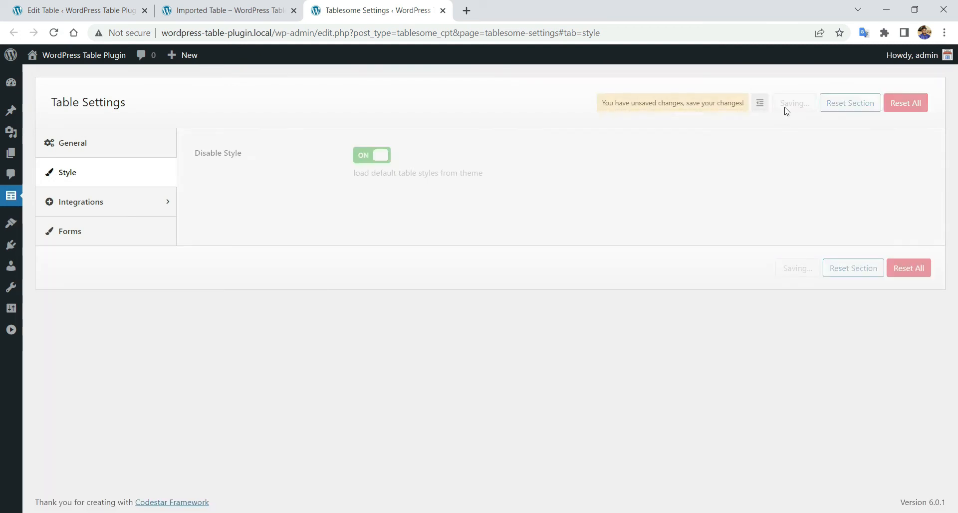
click(75, 10)
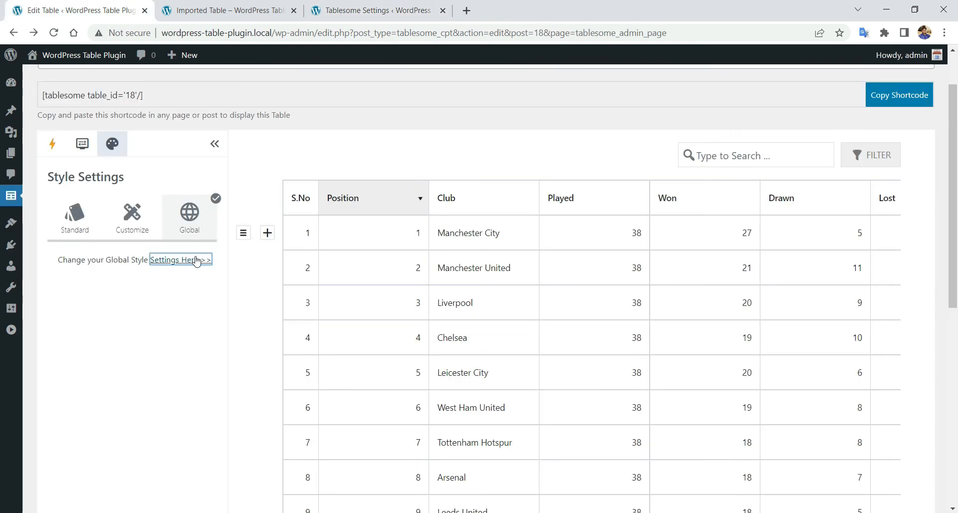
- Update the Imported Table and dismiss the confirmation
scroll(150, 299, down, 6)
click(74, 369)
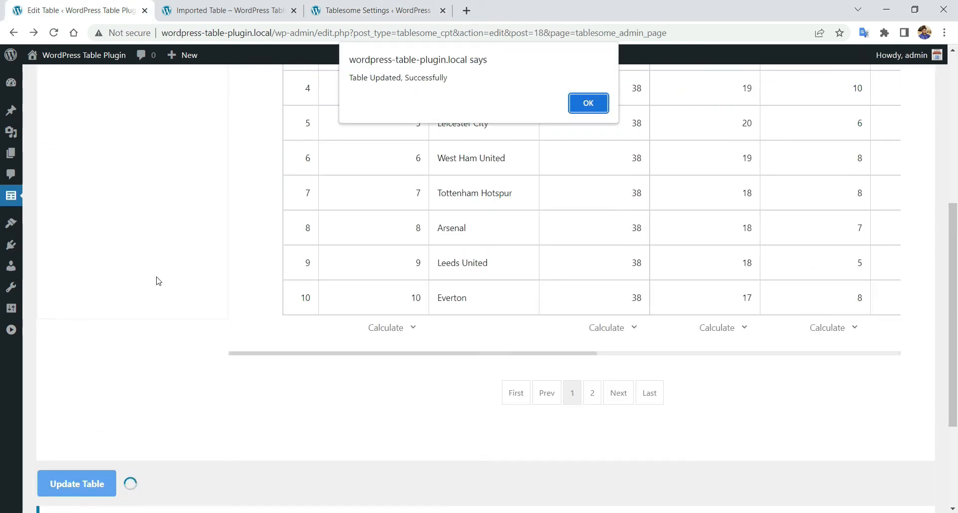
key(Return)
click(114, 206)
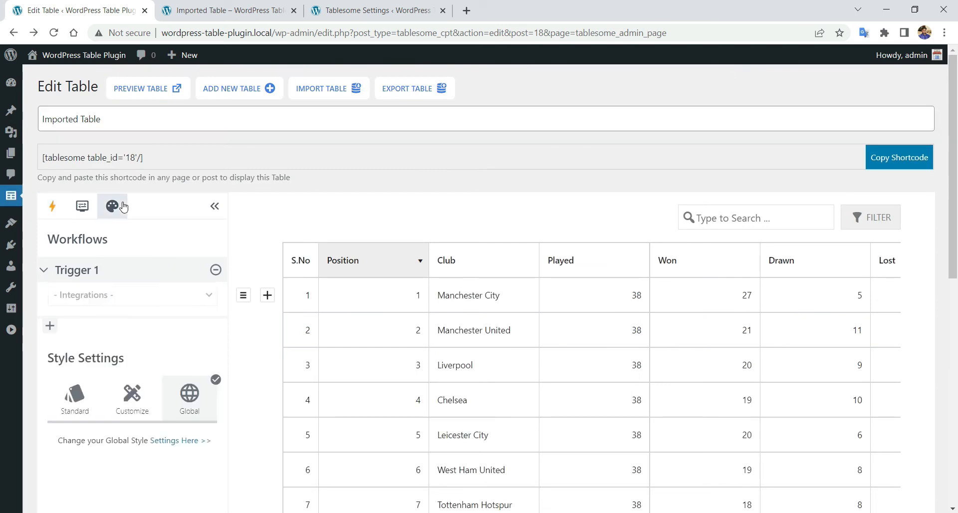
- Reload the public Imported Table page to see the theme's plain table styling
click(230, 10)
right_click(274, 175)
click(314, 210)
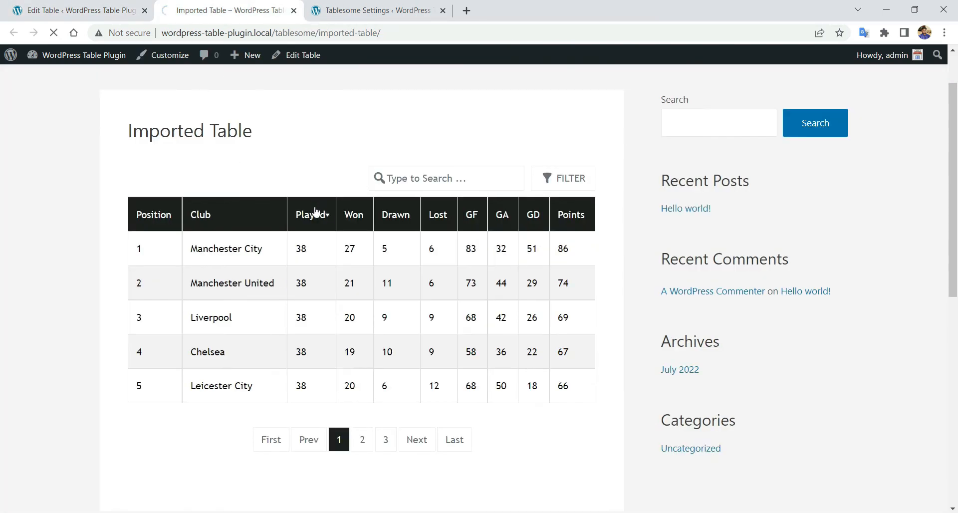
scroll(434, 239, down, 3)
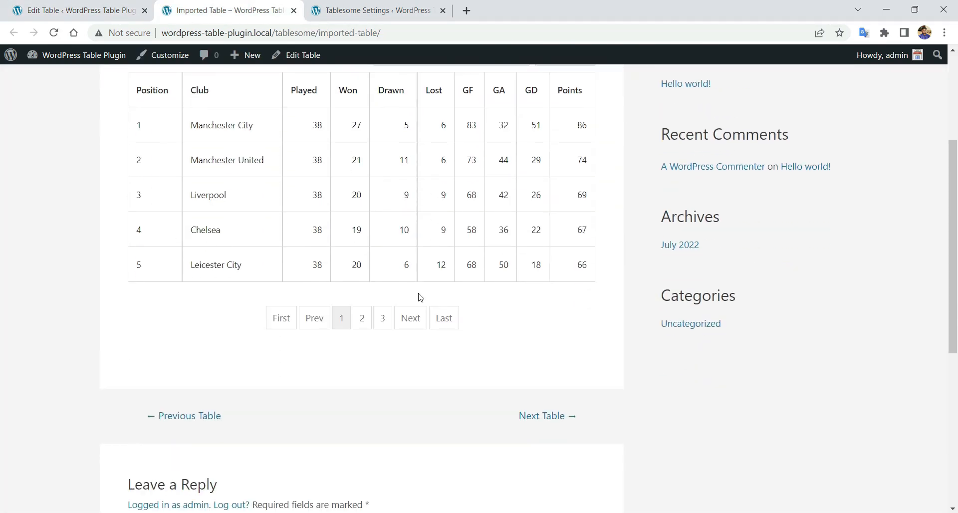
scroll(377, 324, up, 4)
scroll(434, 325, down, 1)
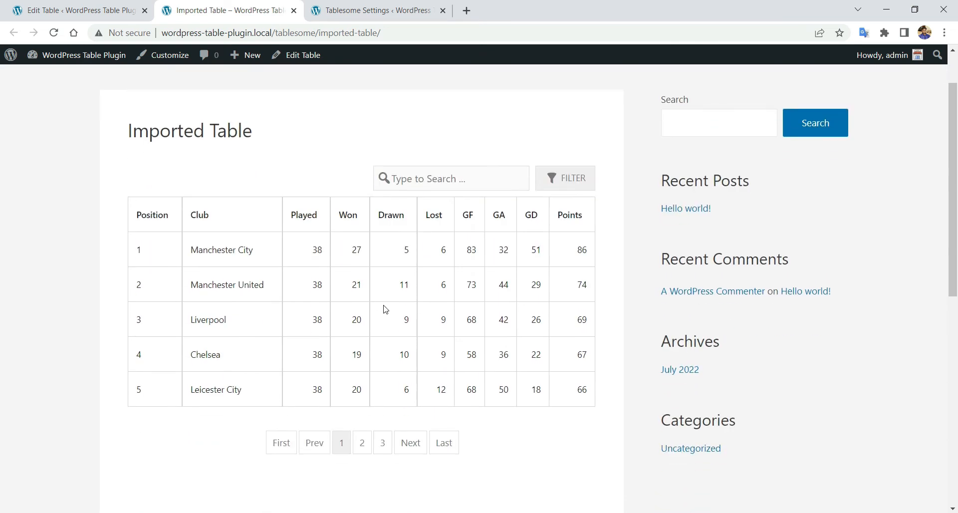
click(365, 10)
- Switch global Disable Style back OFF and save the settings
click(370, 158)
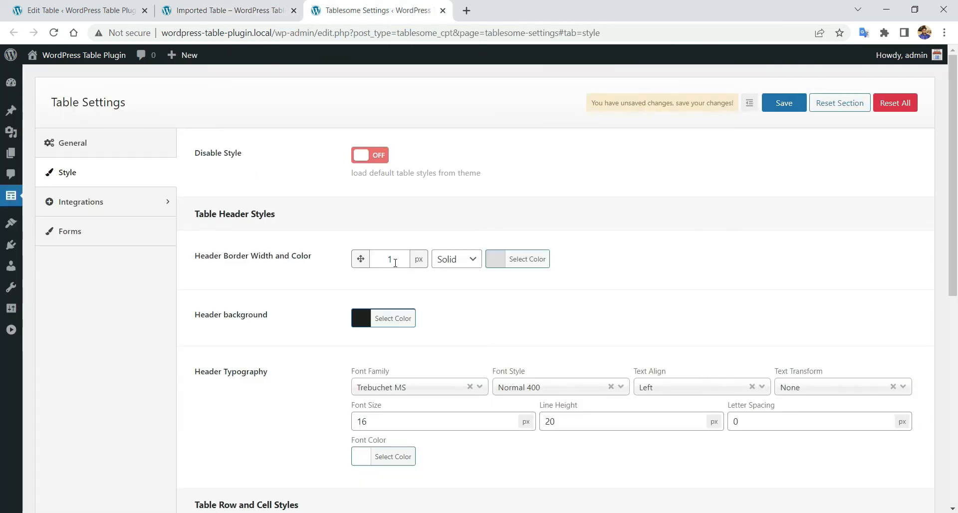
scroll(389, 260, down, 7)
scroll(397, 268, down, 2)
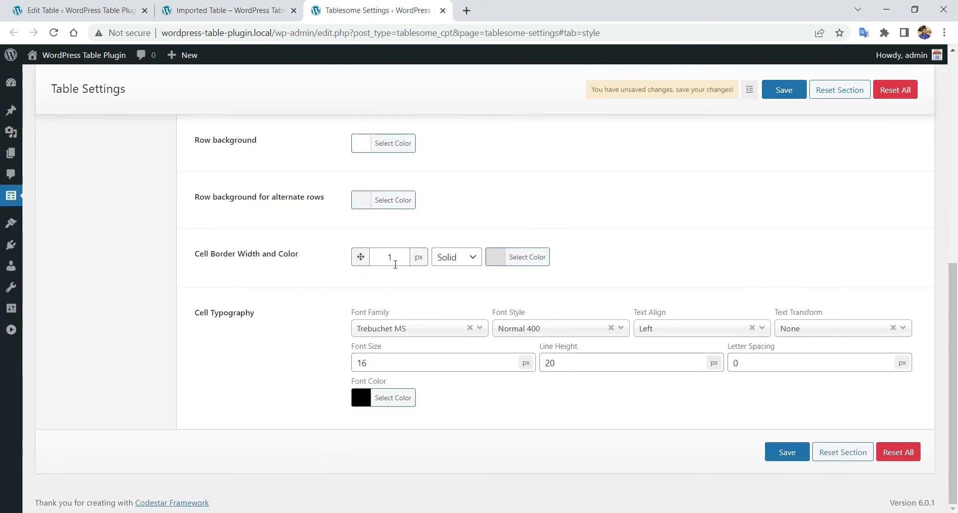
scroll(395, 264, up, 10)
click(799, 103)
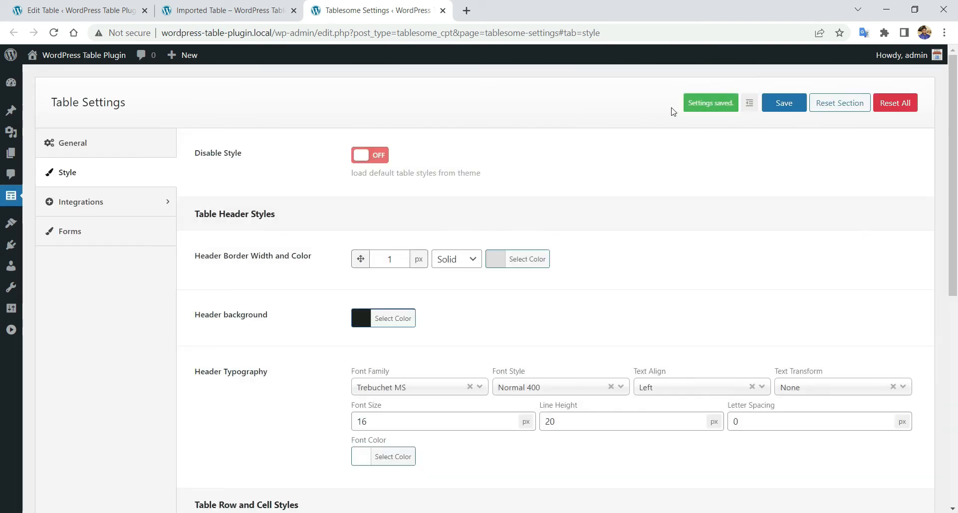
- Reload the public Imported Table page to confirm the dark header is back
click(230, 10)
right_click(269, 108)
click(380, 144)
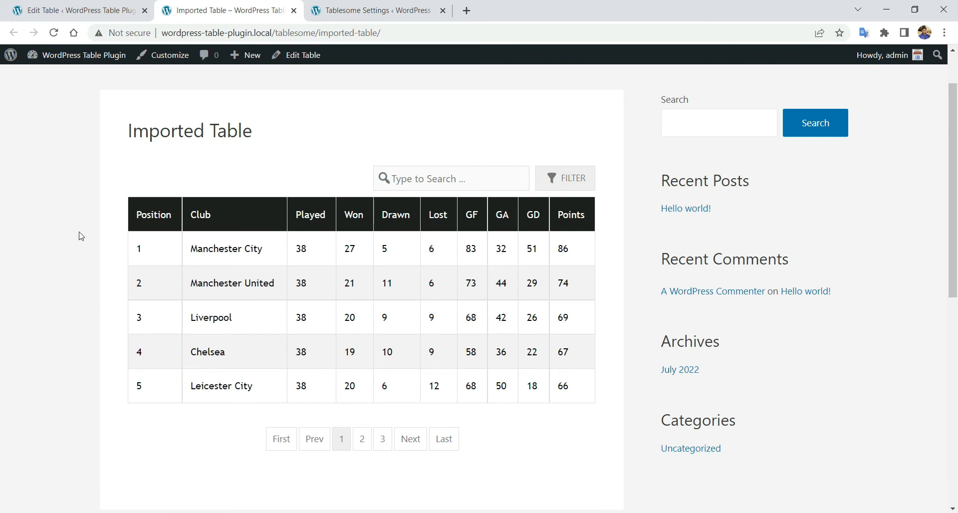
scroll(265, 287, down, 1)
scroll(267, 286, up, 1)
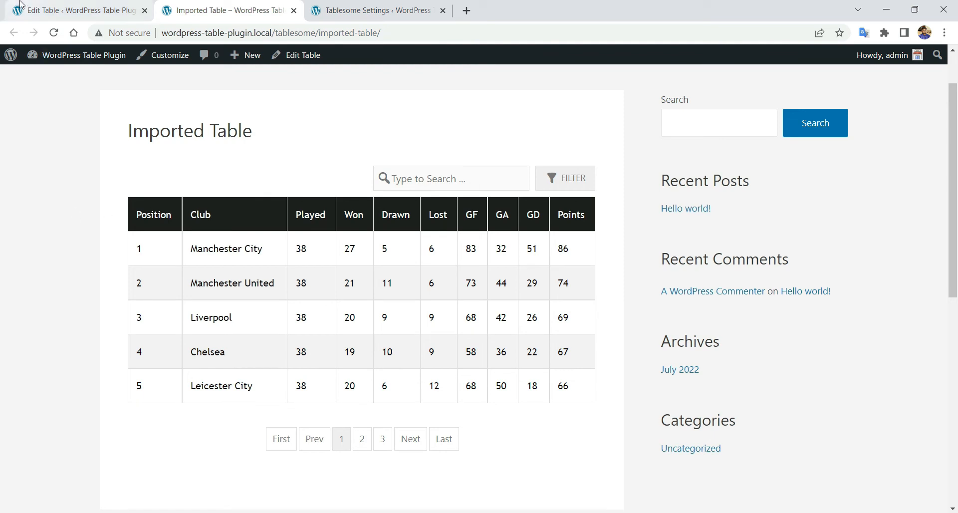
click(55, 6)
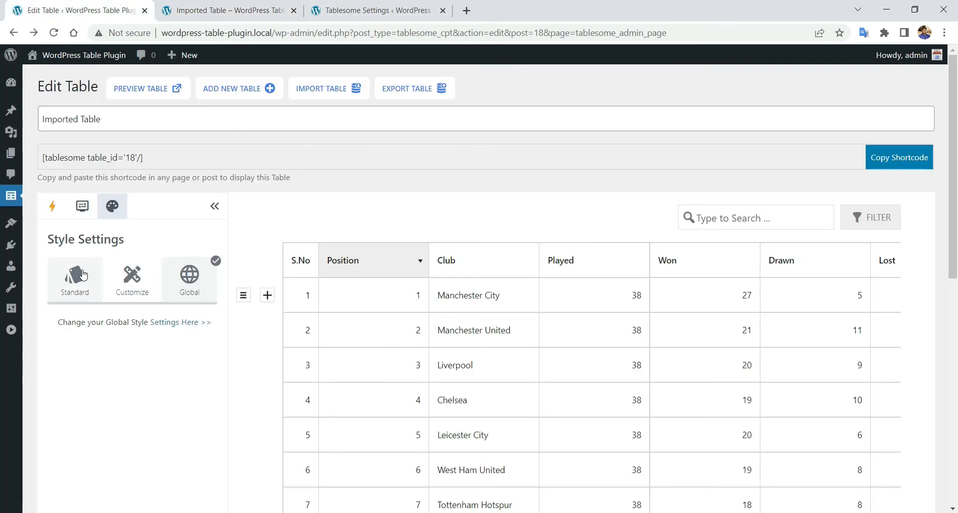
- Switch the table style to Standard with the slate-header theme and update the table
scroll(84, 275, down, 1)
scroll(84, 273, down, 1)
scroll(114, 254, down, 1)
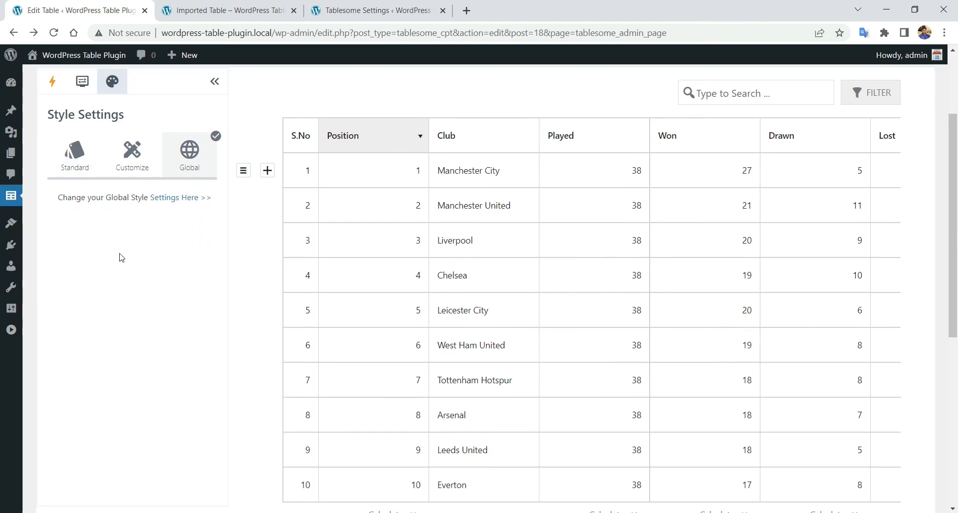
click(78, 153)
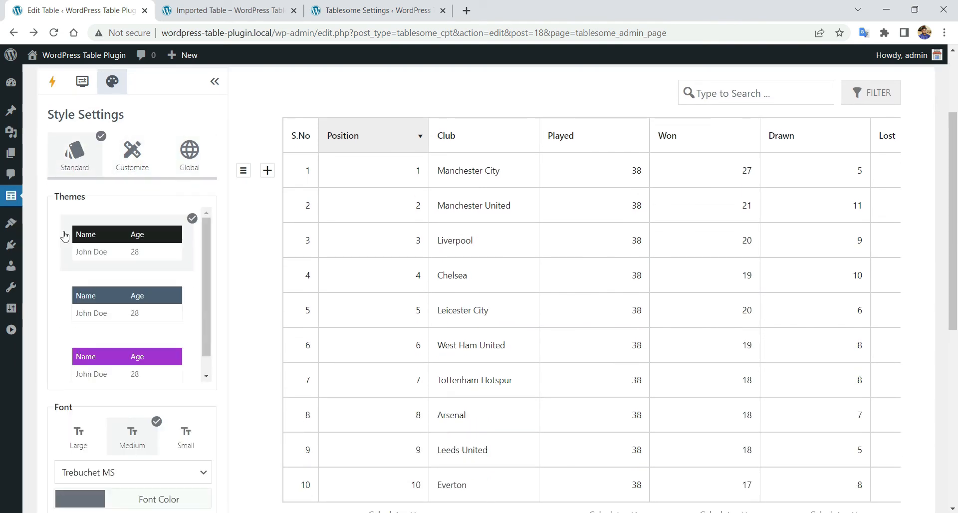
scroll(128, 281, down, 3)
scroll(154, 277, down, 5)
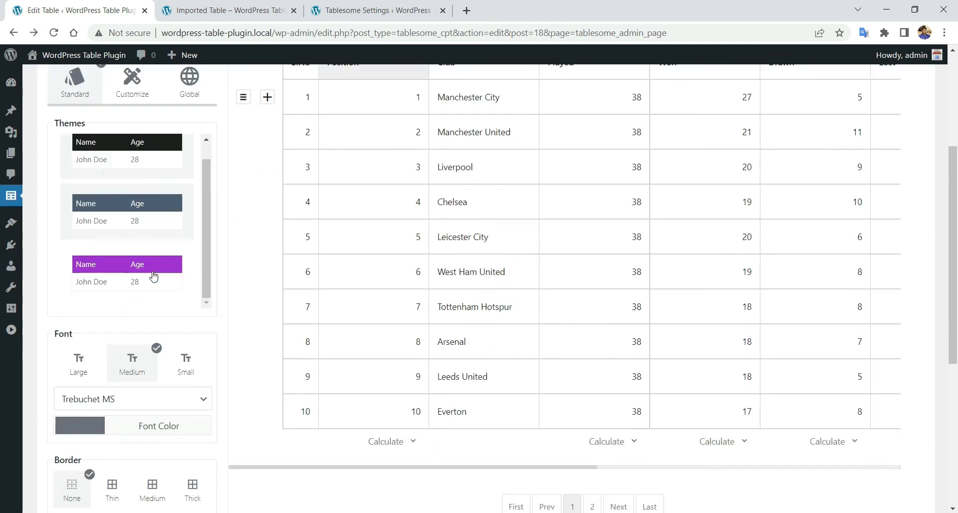
scroll(154, 276, up, 4)
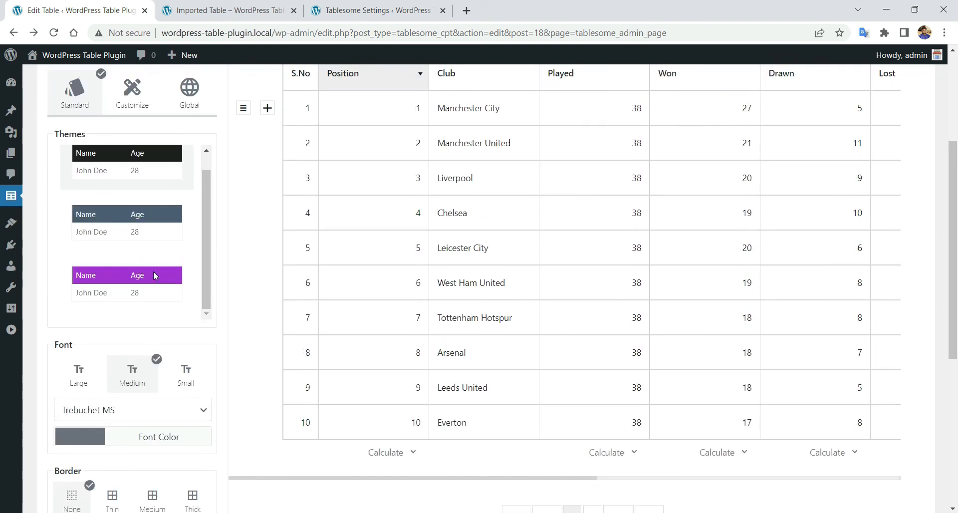
click(169, 232)
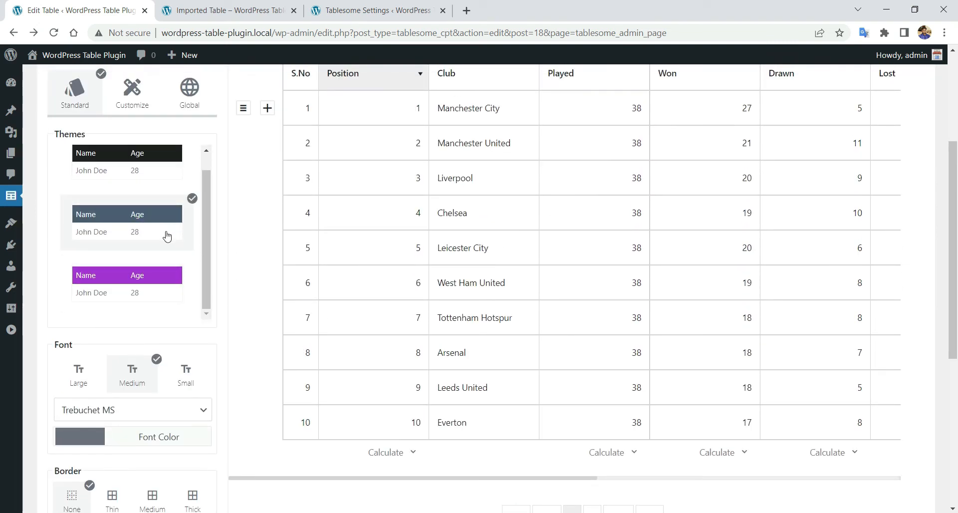
scroll(167, 245, down, 6)
click(96, 315)
click(583, 103)
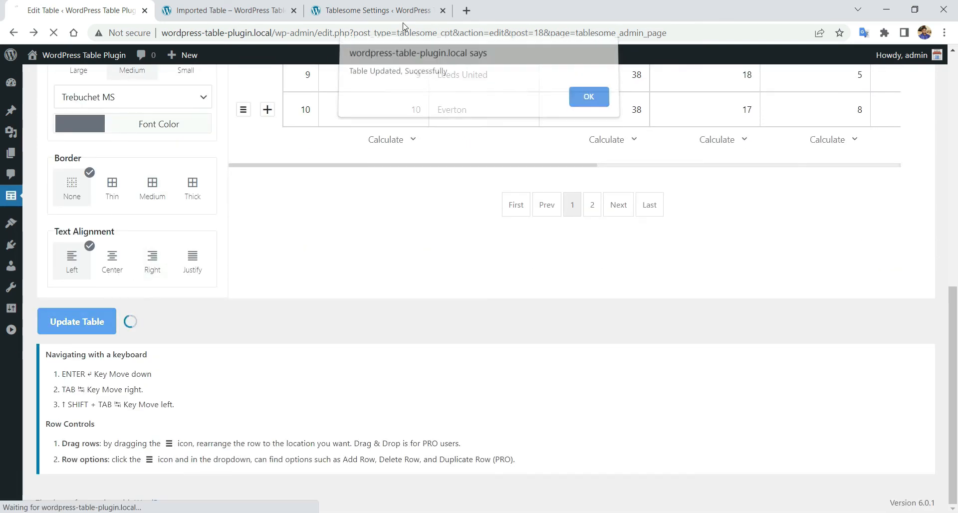
- Reload the live Imported Table page to confirm the slate-grey header row
click(265, 6)
right_click(155, 145)
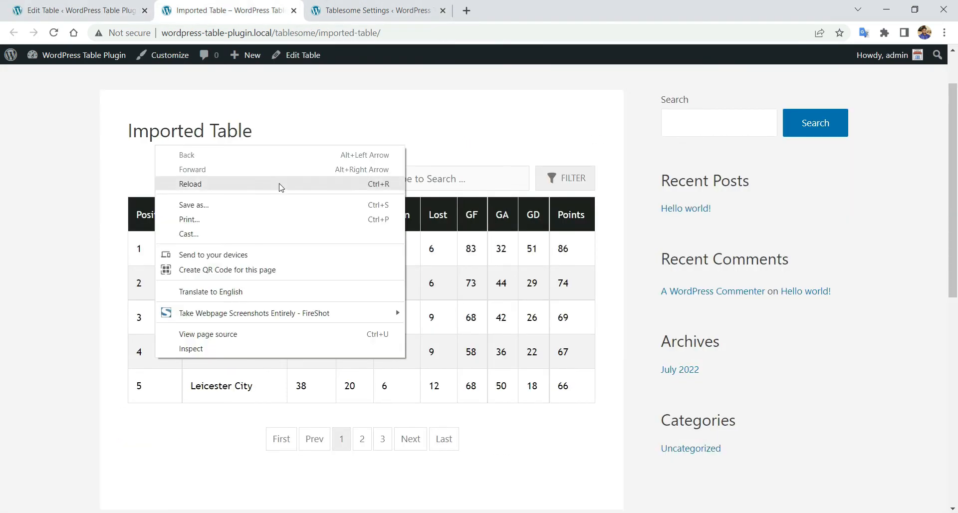
click(279, 184)
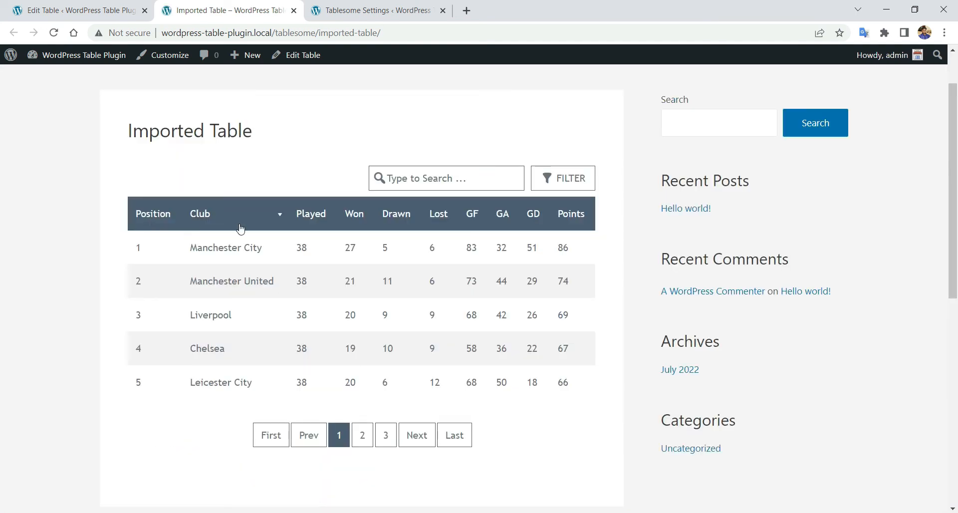
scroll(505, 214, down, 1)
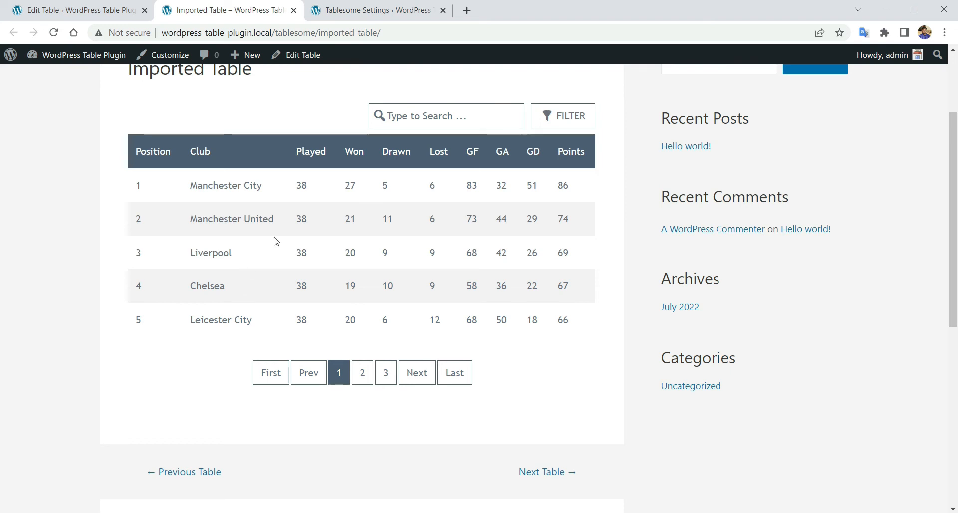
scroll(353, 235, up, 1)
click(80, 9)
- Switch the league table to the purple theme and save it
click(113, 207)
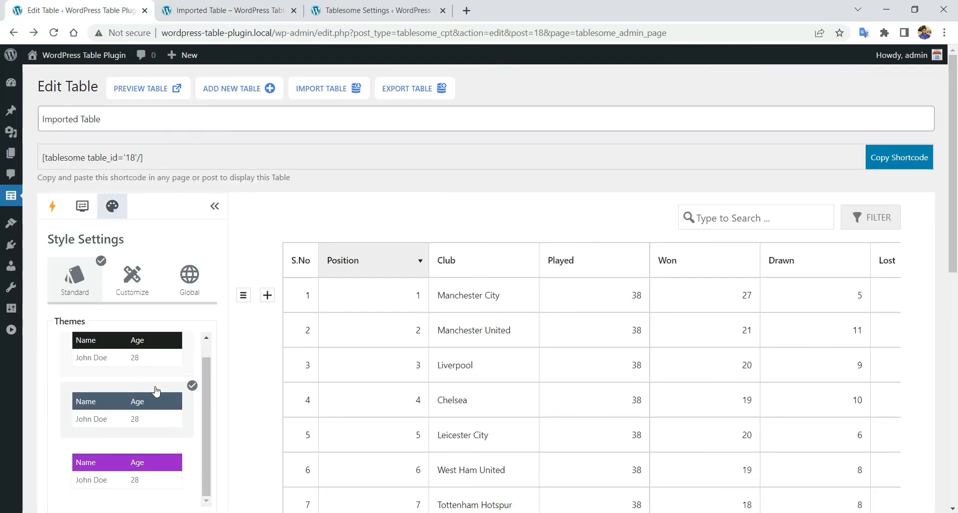
scroll(154, 392, down, 3)
click(150, 340)
scroll(150, 341, down, 8)
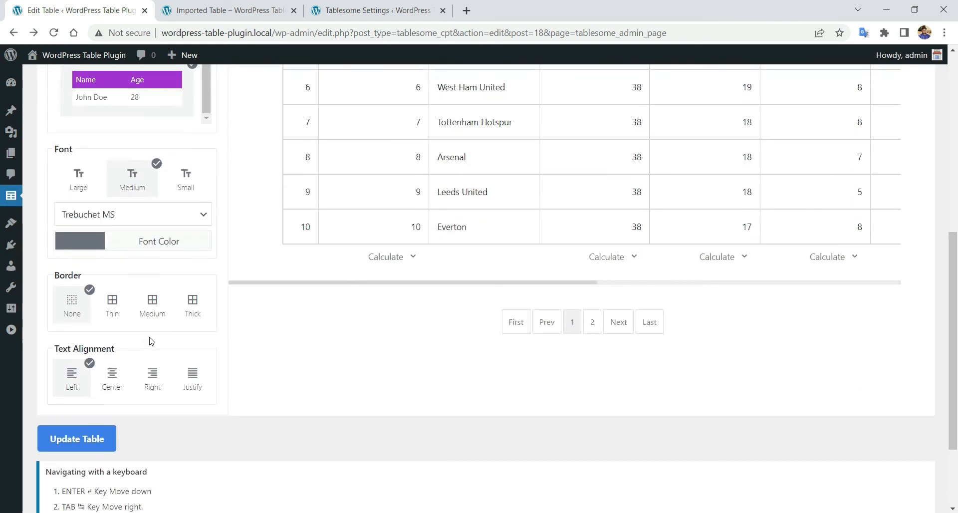
click(87, 323)
key(Return)
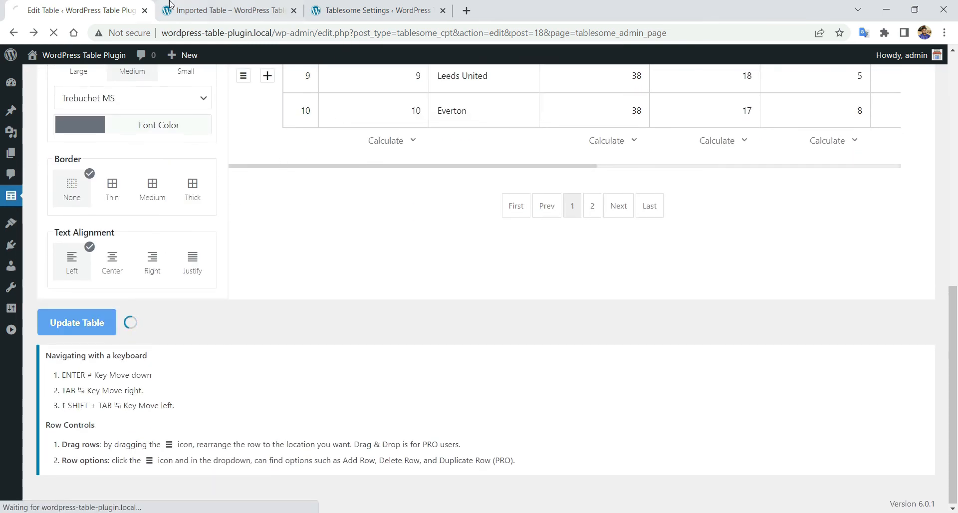
- Reload the live Imported Table page to confirm the purple header row
click(230, 9)
right_click(70, 145)
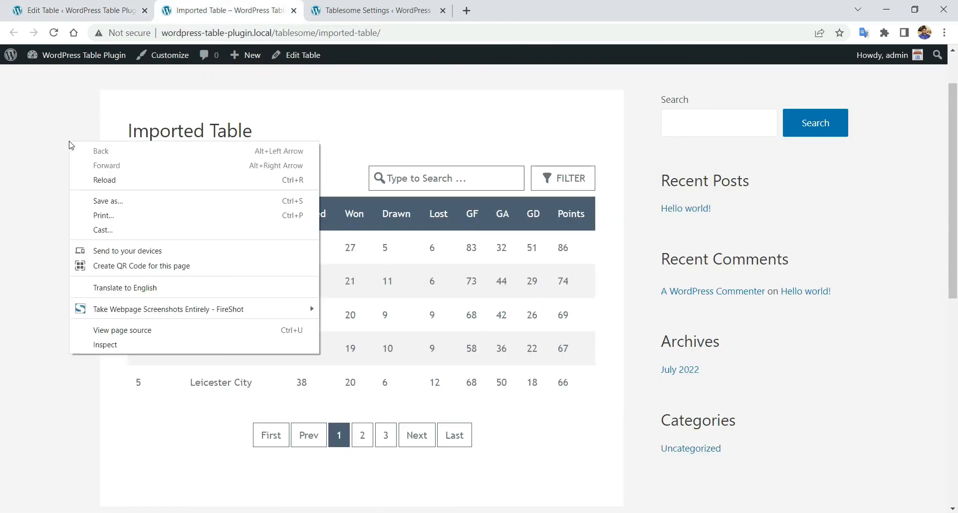
click(144, 181)
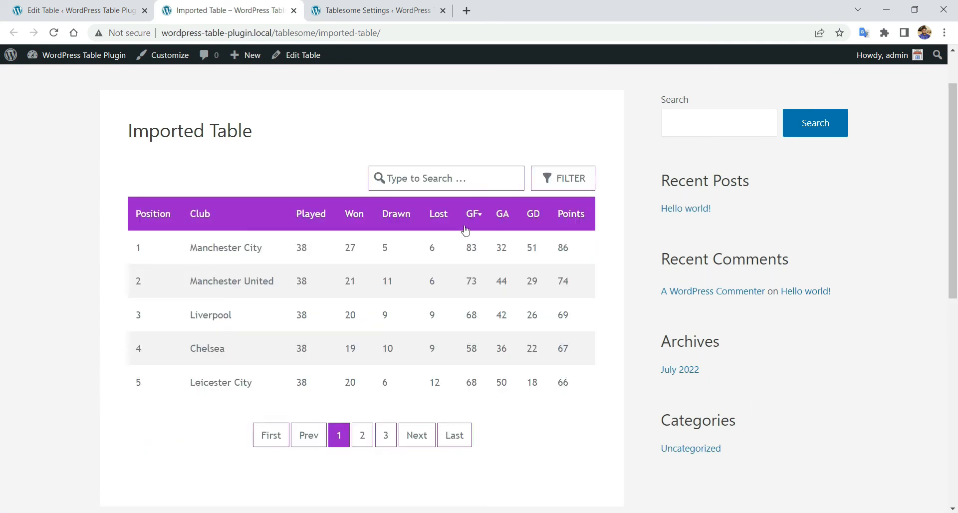
scroll(543, 222, down, 3)
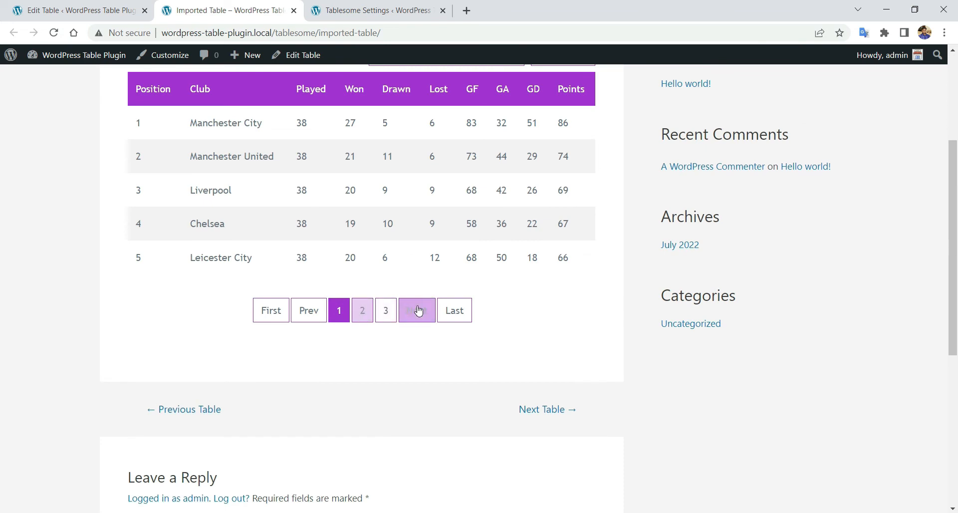
scroll(329, 252, up, 3)
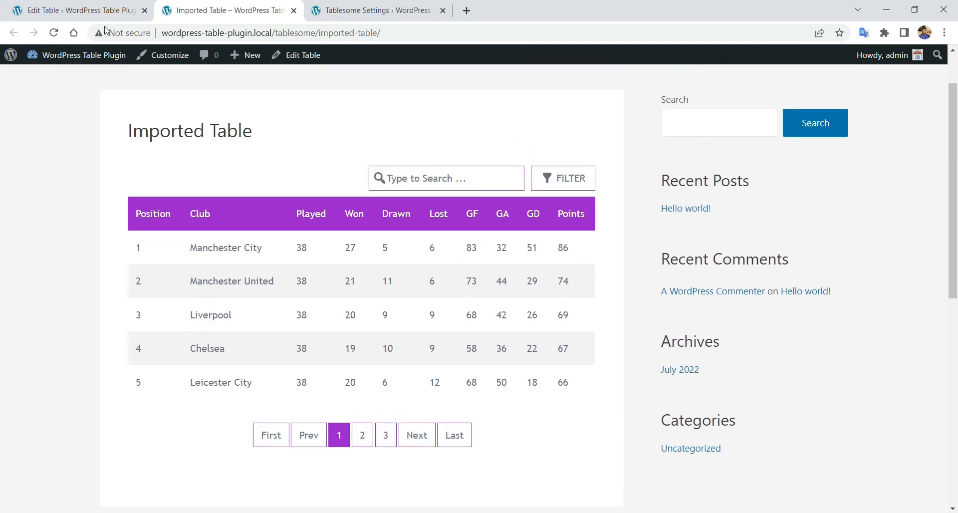
click(102, 10)
- Apply the black-header theme to the league table
click(112, 205)
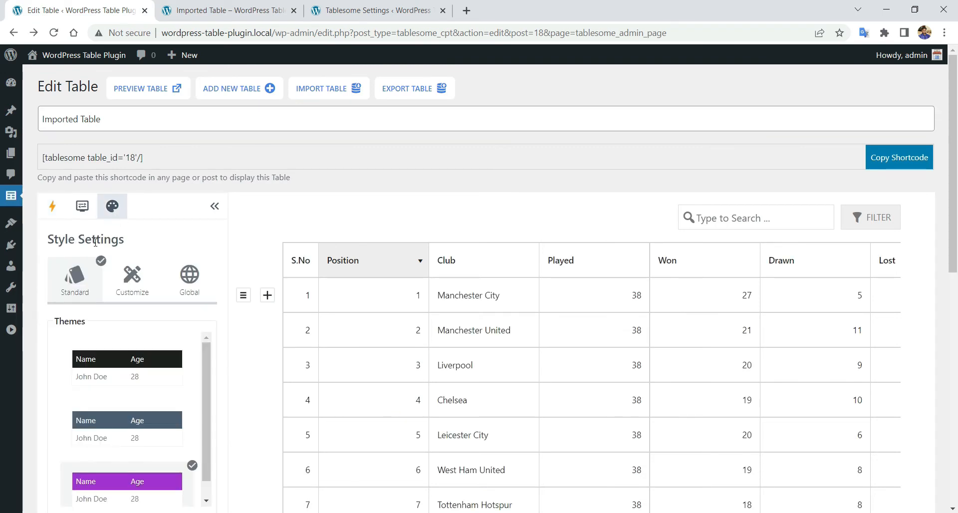
scroll(132, 279, down, 3)
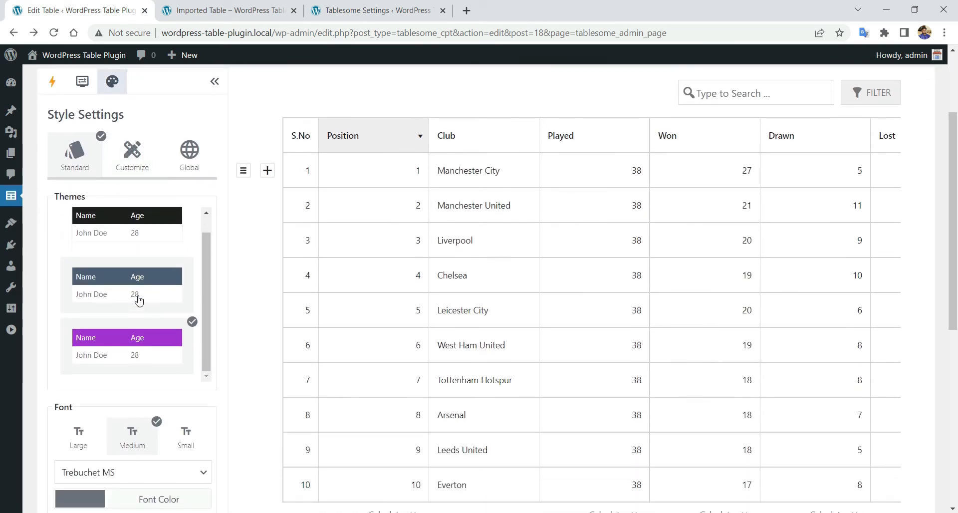
click(150, 243)
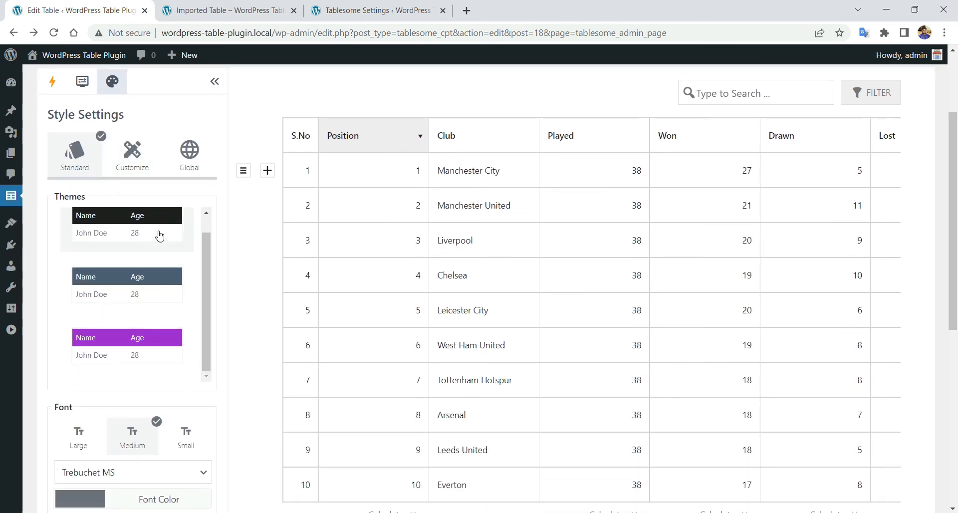
scroll(158, 237, up, 1)
scroll(155, 246, down, 1)
scroll(207, 241, down, 1)
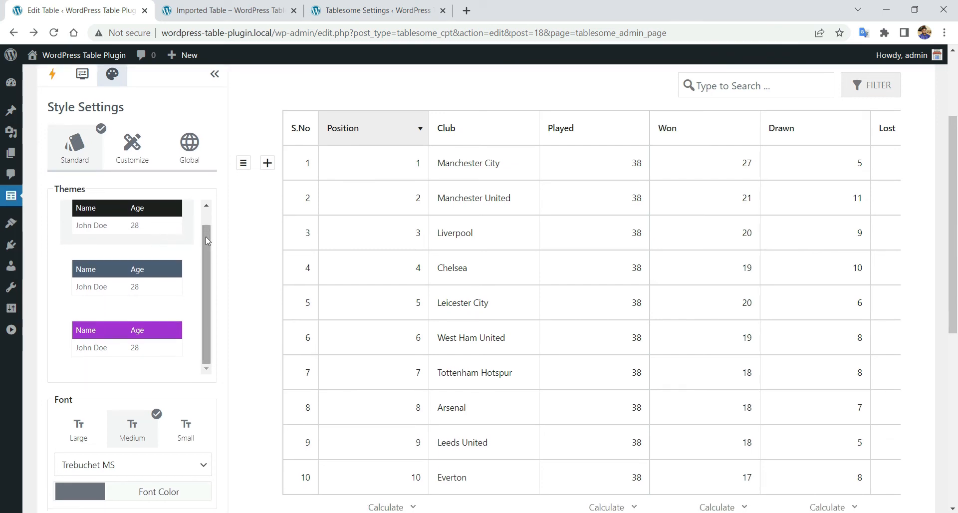
scroll(206, 241, down, 3)
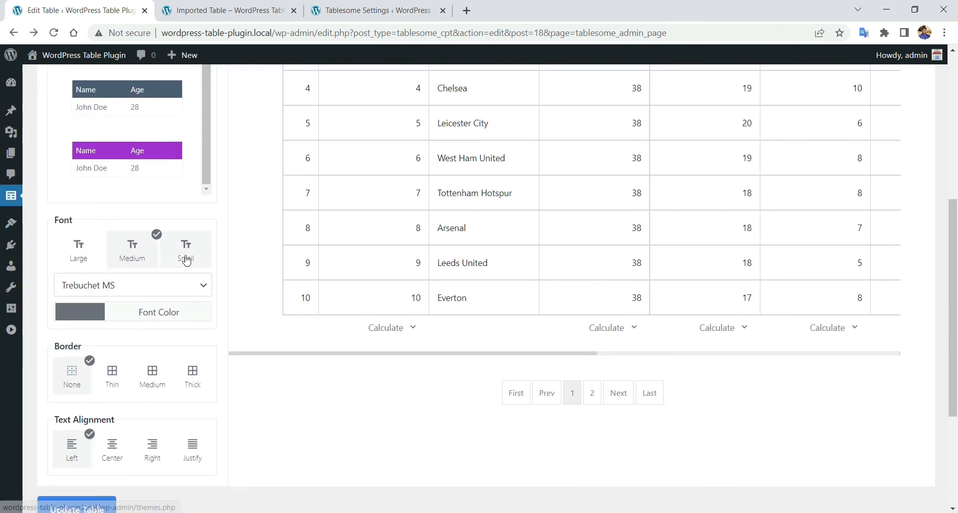
- Set the table text to large Roboto in blue (53, 91, 151)
click(88, 254)
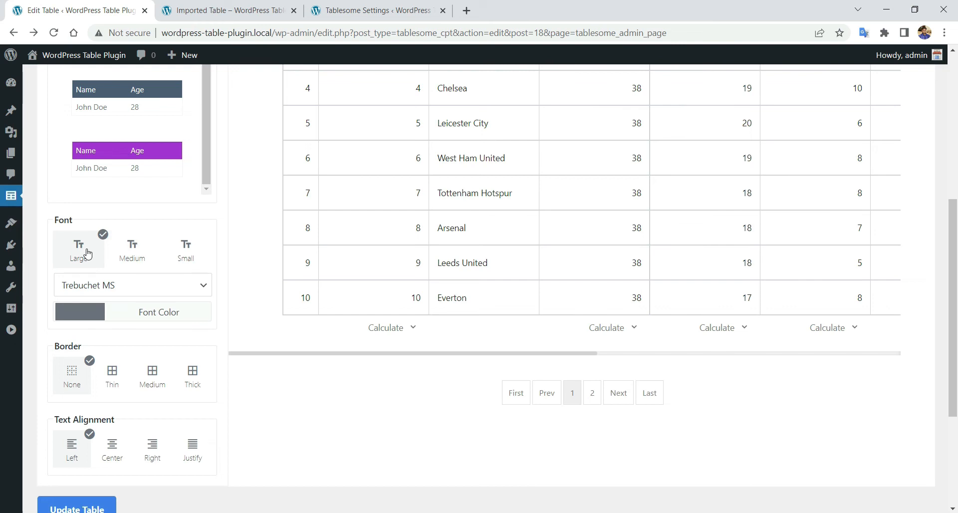
click(190, 285)
scroll(142, 197, down, 20)
scroll(136, 202, down, 20)
scroll(148, 220, down, 20)
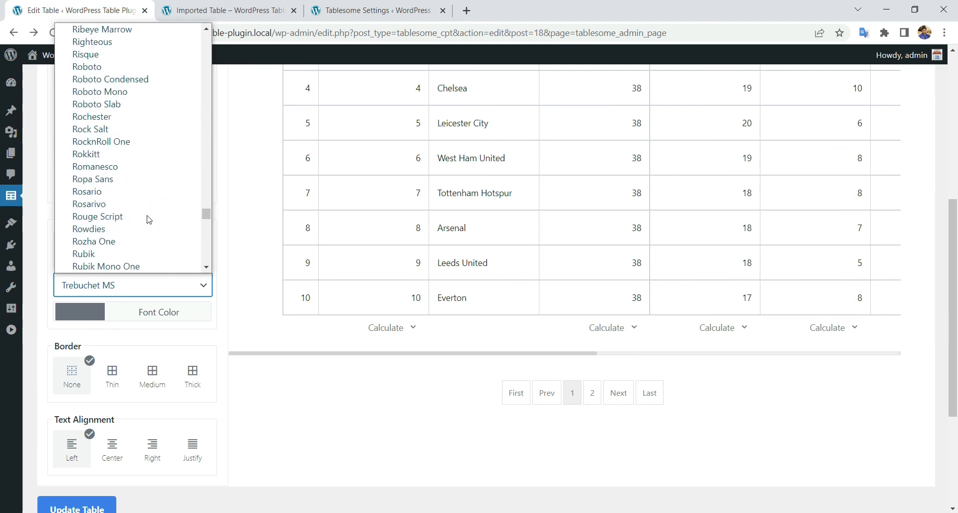
scroll(148, 220, up, 3)
click(148, 187)
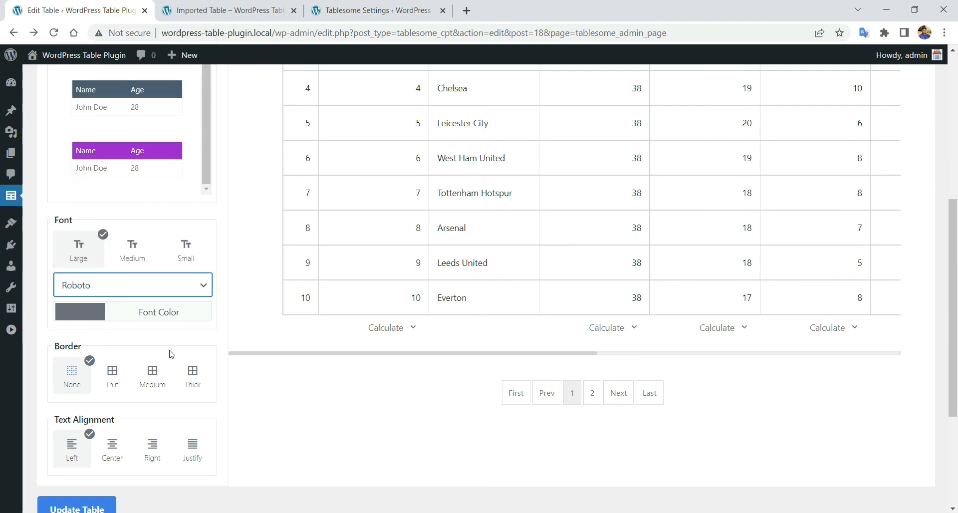
click(84, 315)
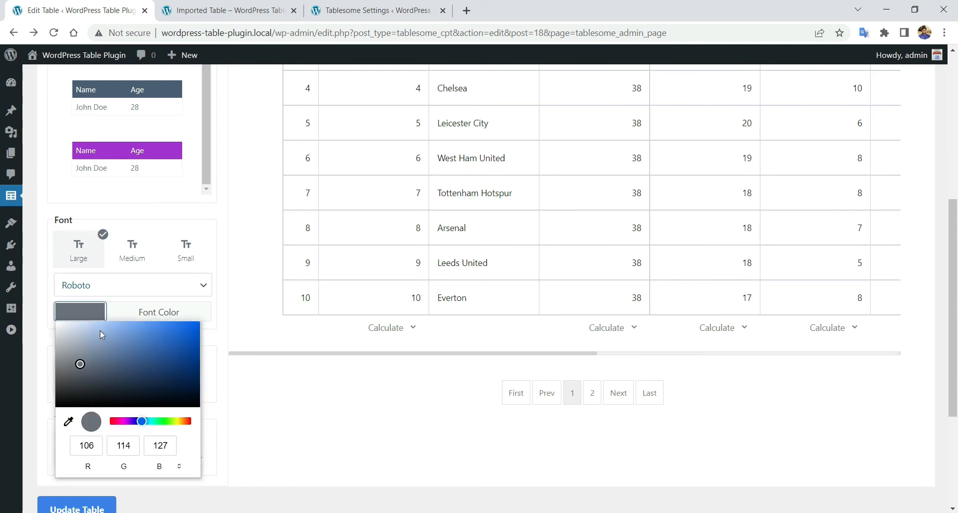
drag(81, 359, 149, 358)
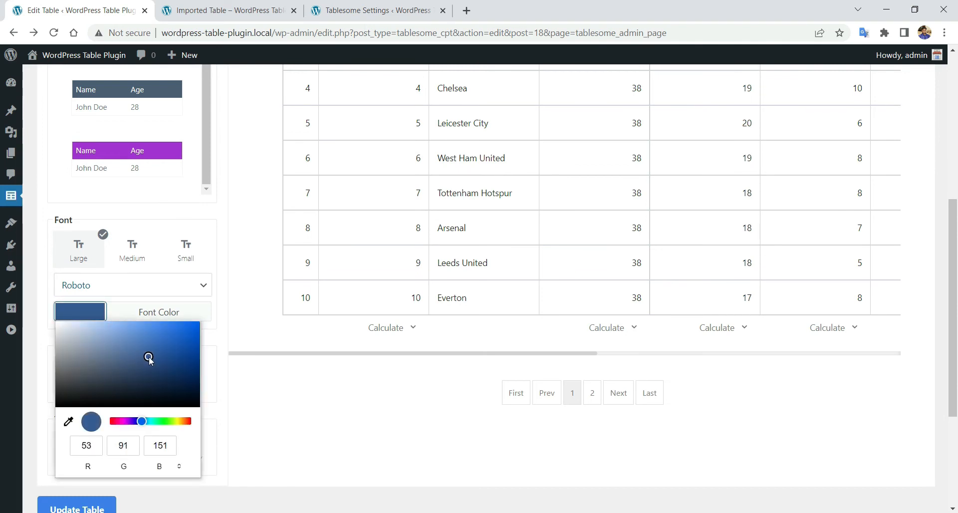
click(224, 372)
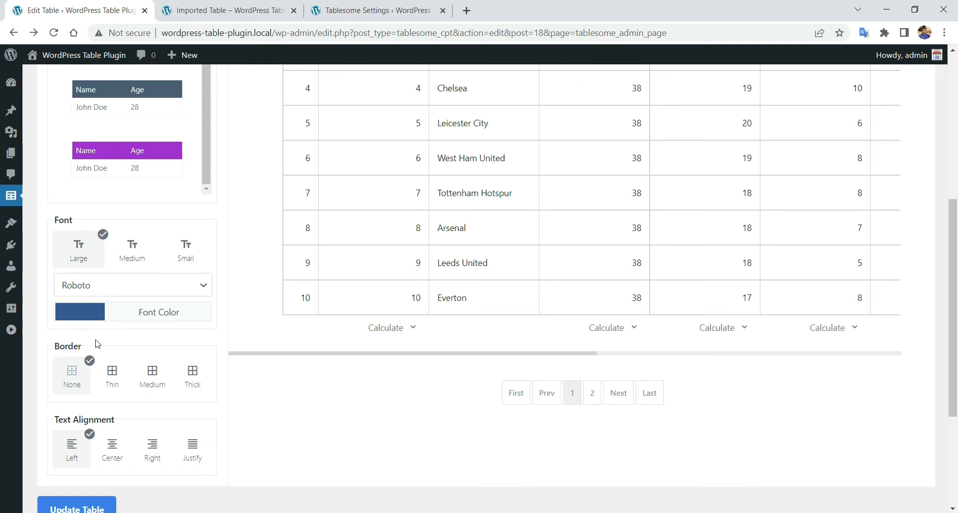
- Compare border widths, settle on thin borders with centered text, and save the table
scroll(130, 331, down, 2)
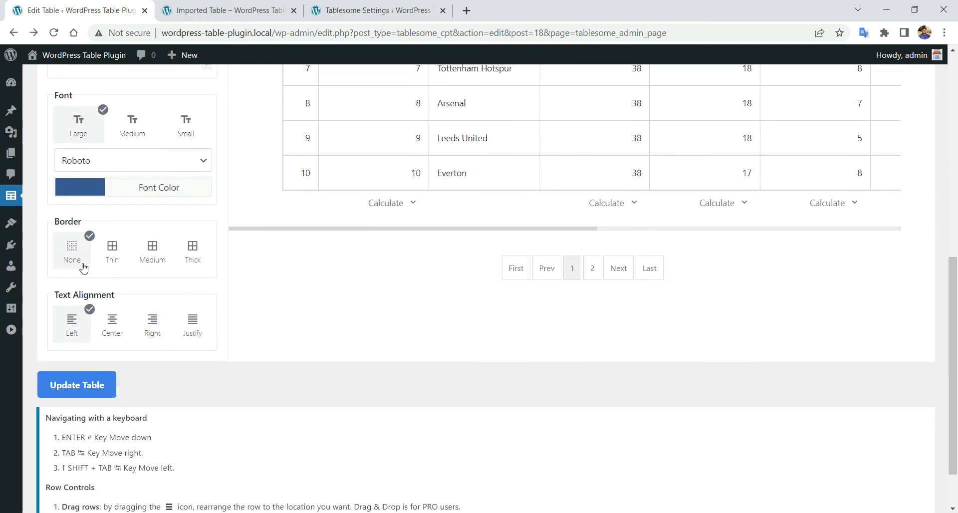
click(112, 253)
click(150, 254)
click(192, 254)
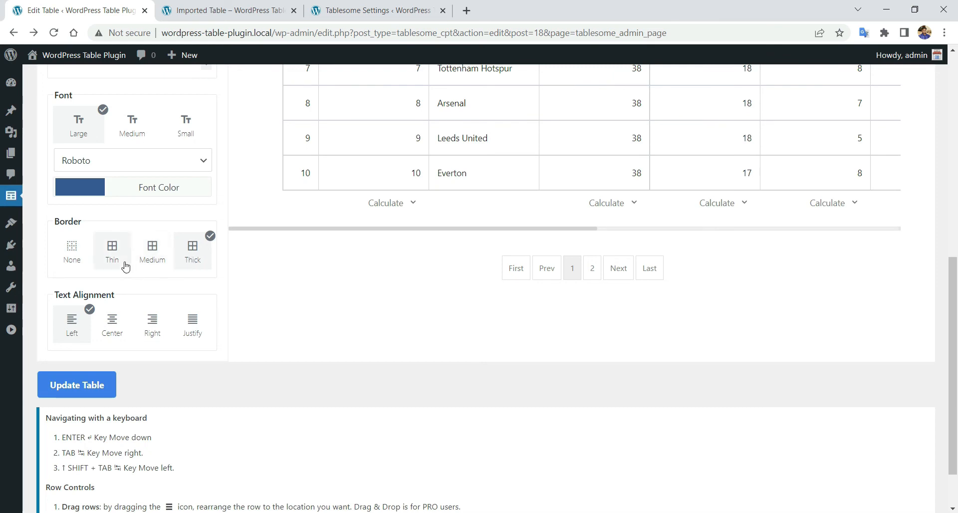
click(227, 11)
click(94, 8)
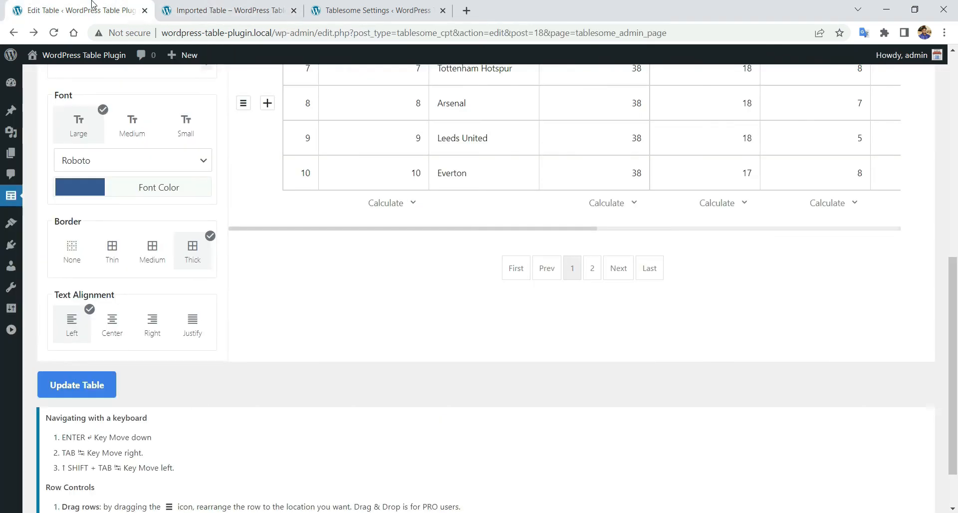
click(119, 253)
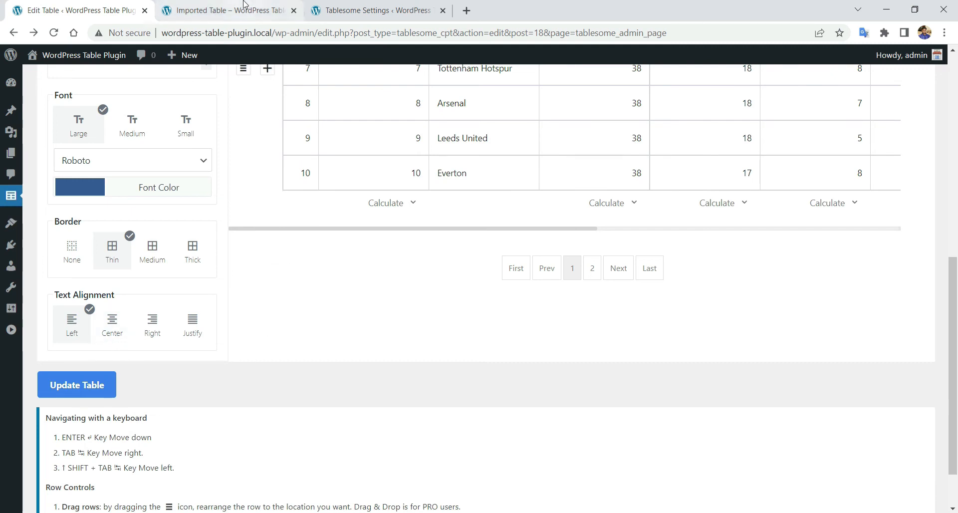
click(227, 10)
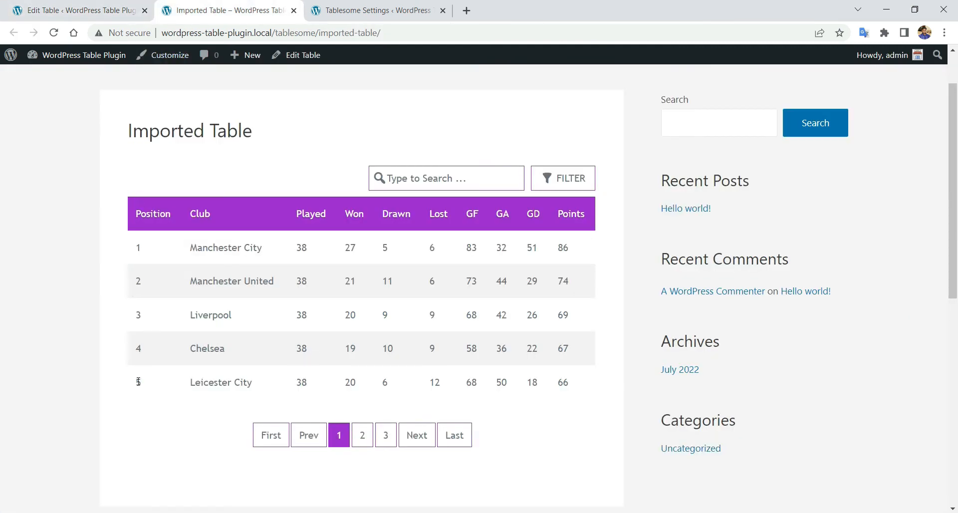
click(82, 10)
click(118, 334)
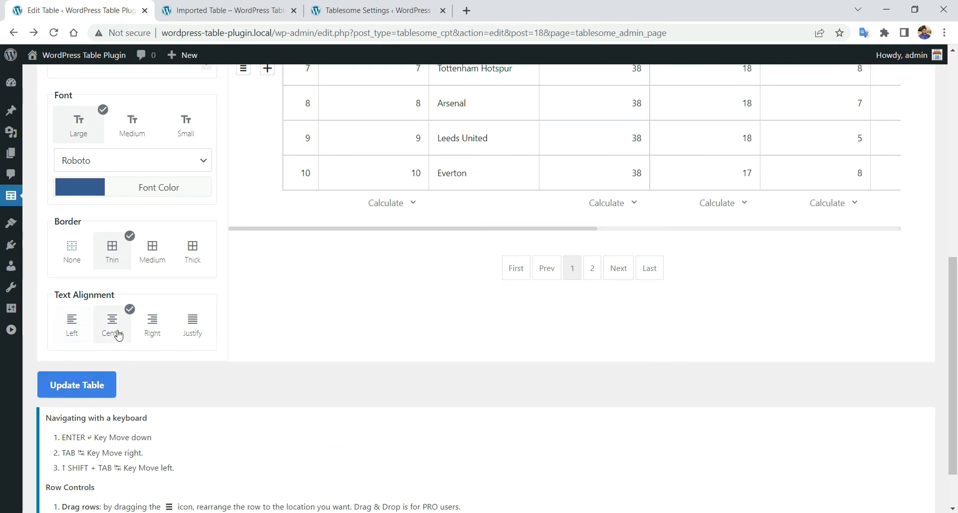
click(77, 385)
key(Return)
- Reload the published Imported Table page and page through to page 4 to check it
click(255, 13)
right_click(228, 150)
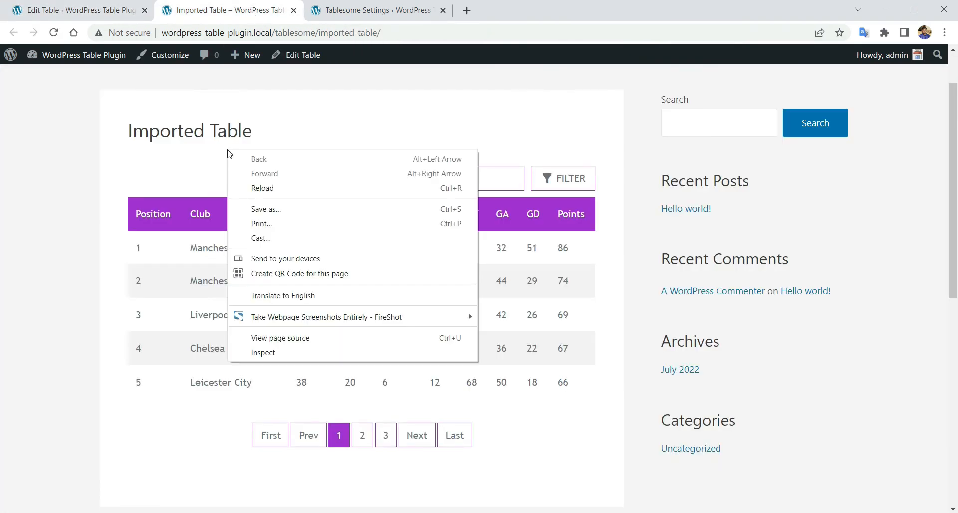
click(262, 188)
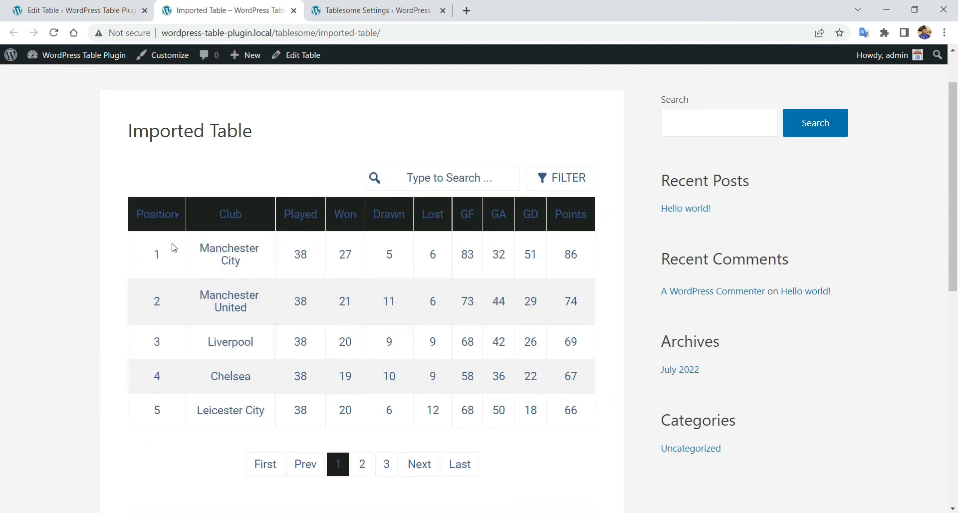
scroll(319, 279, down, 3)
click(361, 338)
click(444, 340)
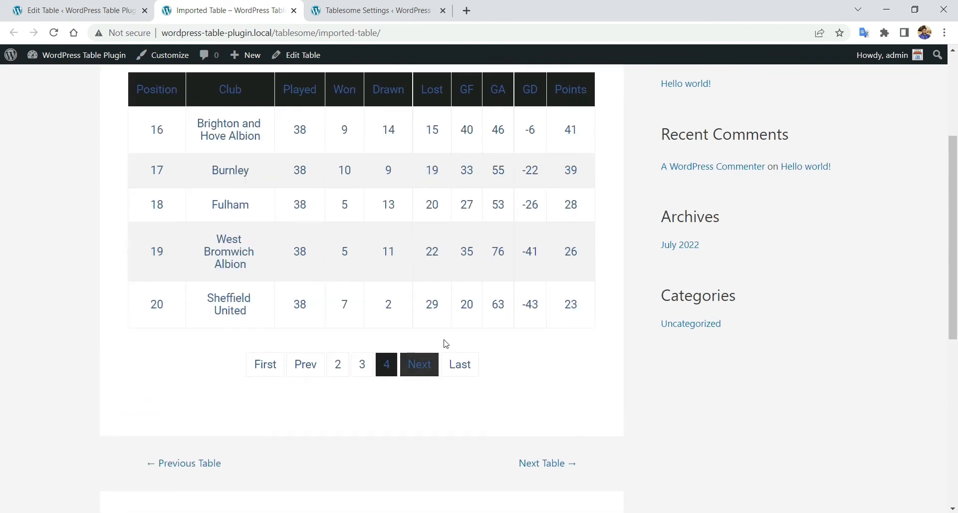
scroll(446, 343, up, 3)
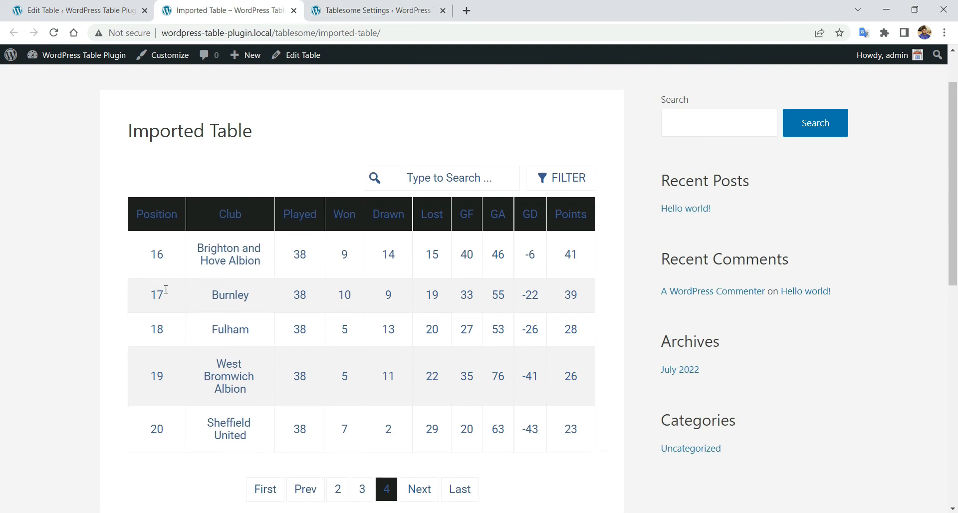
scroll(189, 357, down, 1)
click(141, 4)
click(109, 202)
scroll(206, 359, down, 5)
- Apply the black theme to the league table instead of purple
scroll(208, 359, up, 1)
scroll(176, 327, down, 2)
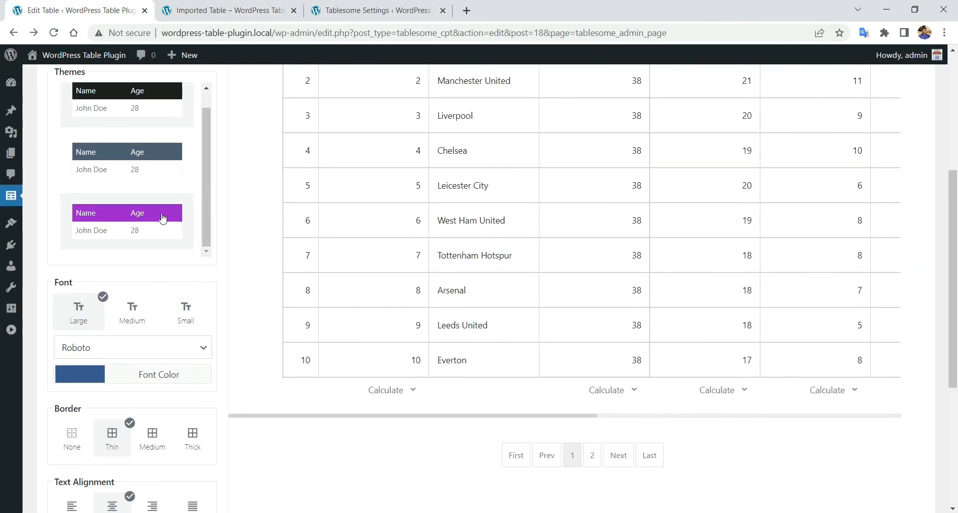
click(165, 164)
scroll(167, 274, down, 1)
scroll(172, 273, up, 5)
scroll(173, 264, down, 2)
click(157, 168)
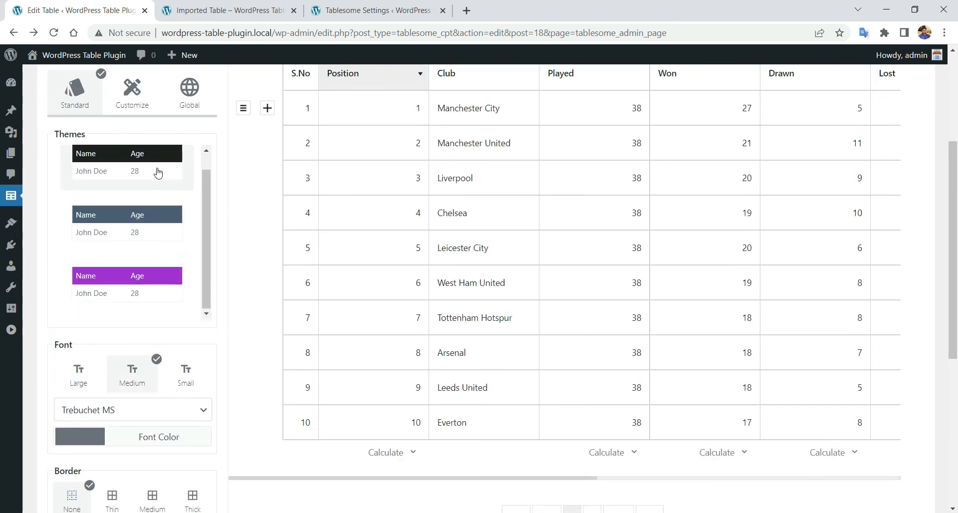
scroll(170, 168, up, 2)
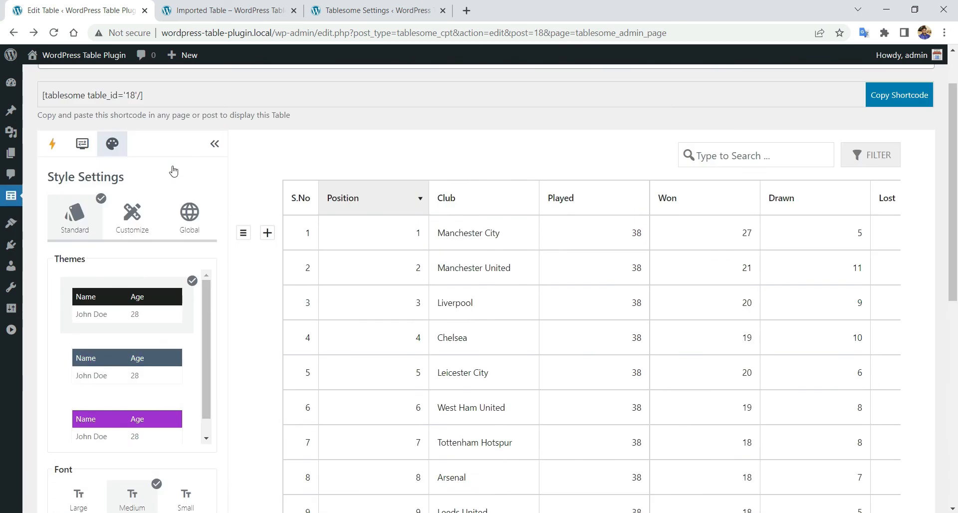
- In the desktop Header customization, set the normal header text to dark gray
click(144, 219)
scroll(80, 237, down, 1)
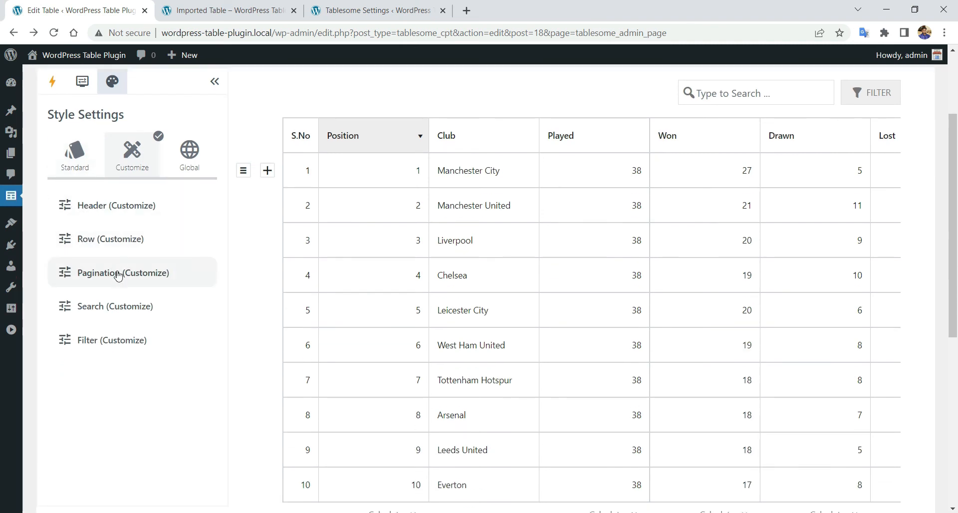
scroll(106, 372, down, 1)
scroll(107, 376, up, 2)
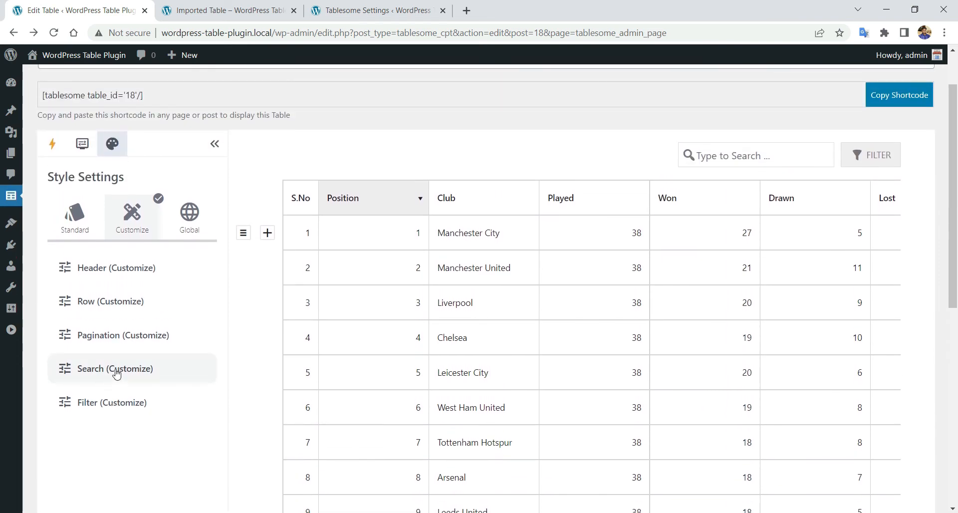
scroll(80, 394, down, 1)
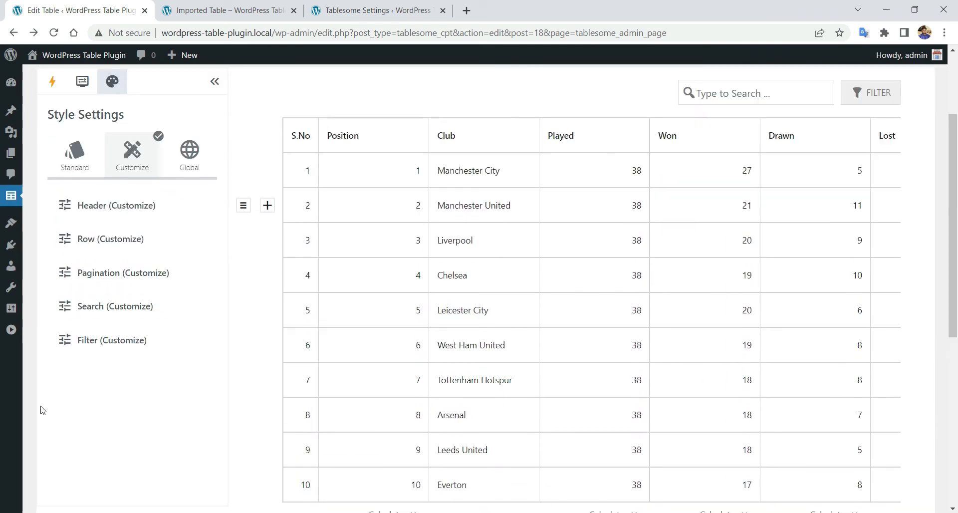
click(154, 218)
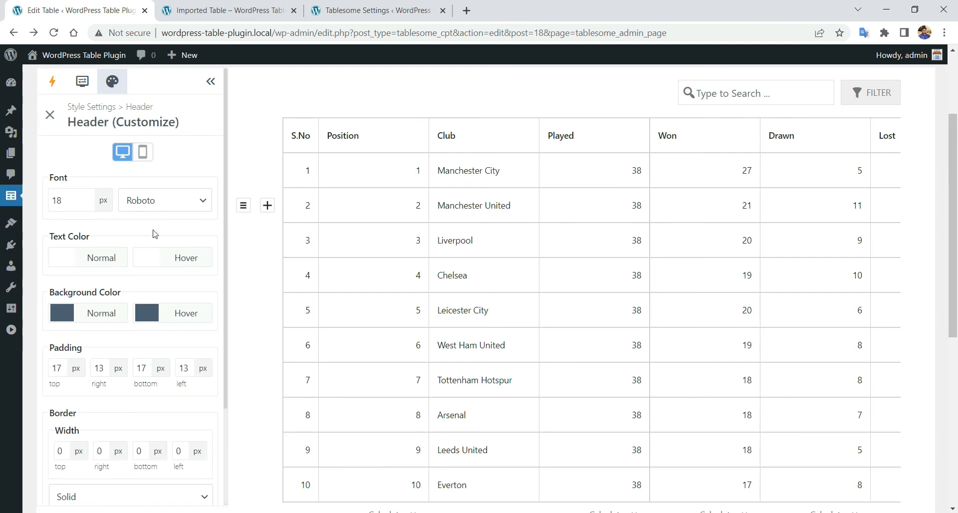
click(143, 152)
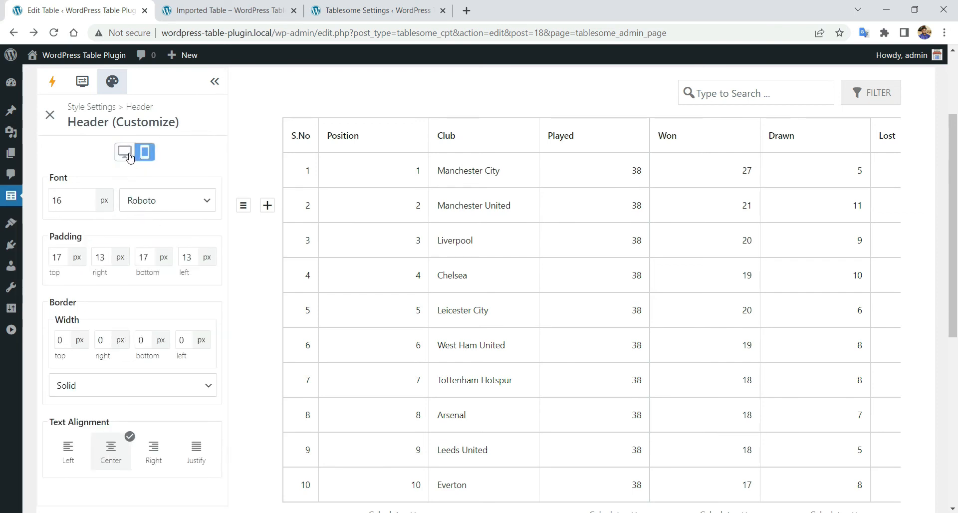
click(128, 154)
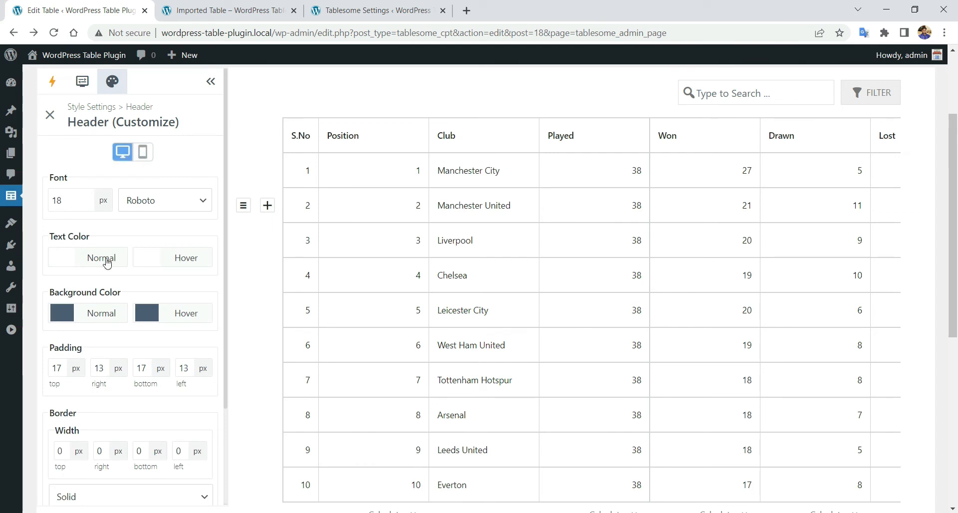
scroll(131, 317, down, 3)
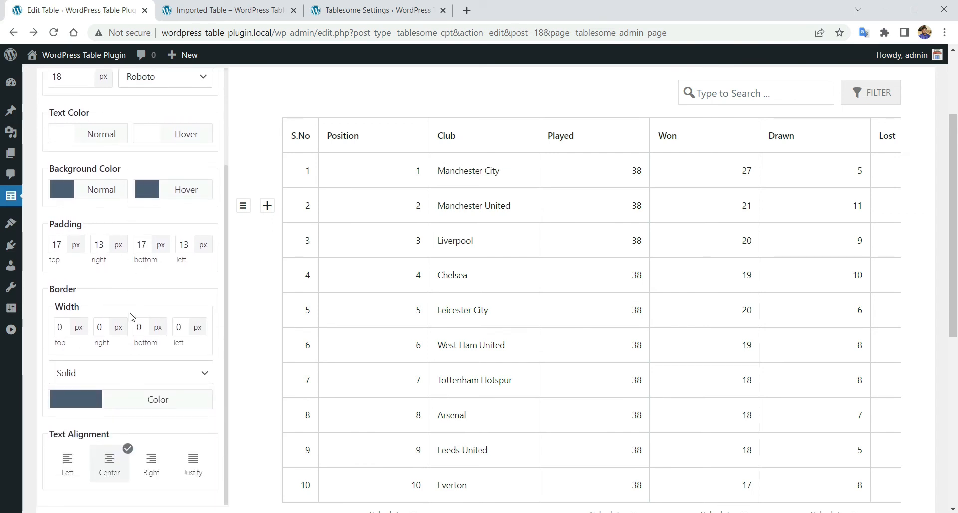
scroll(132, 318, up, 3)
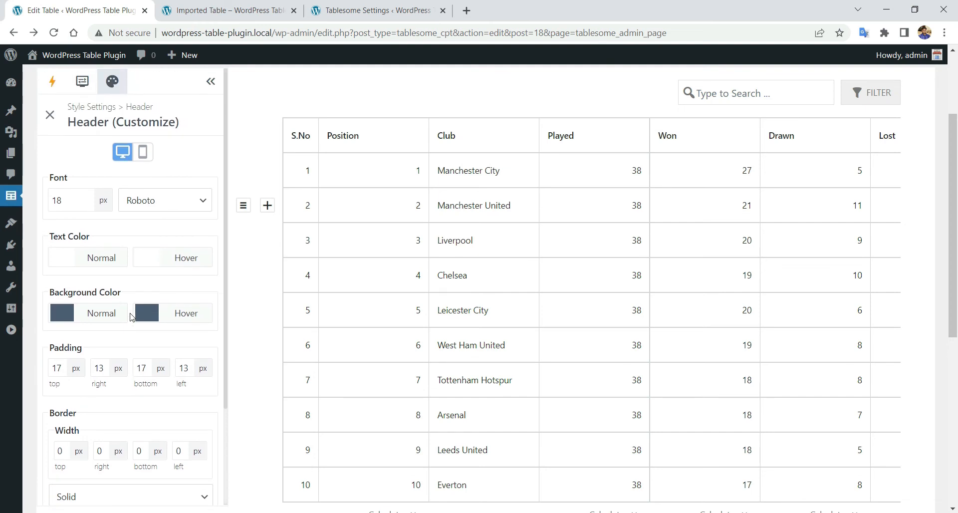
click(68, 262)
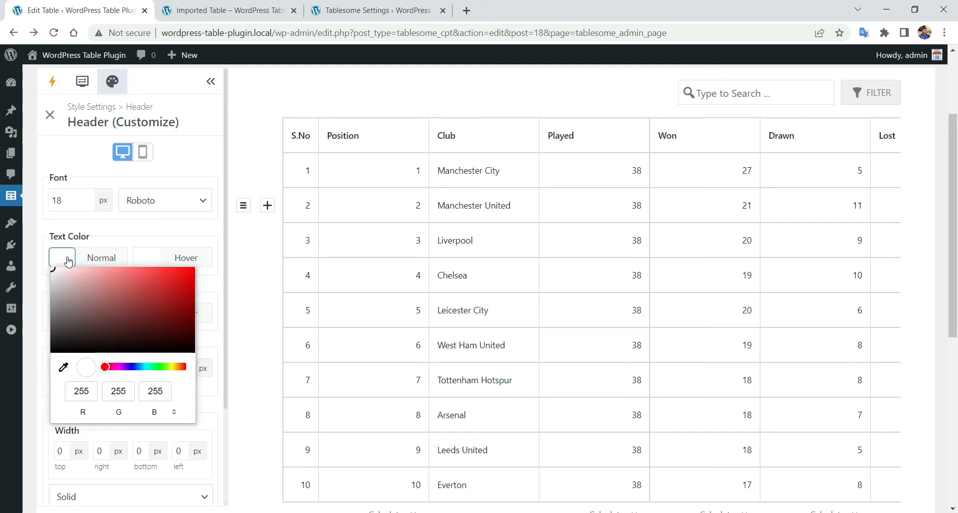
drag(58, 335, 57, 336)
click(126, 231)
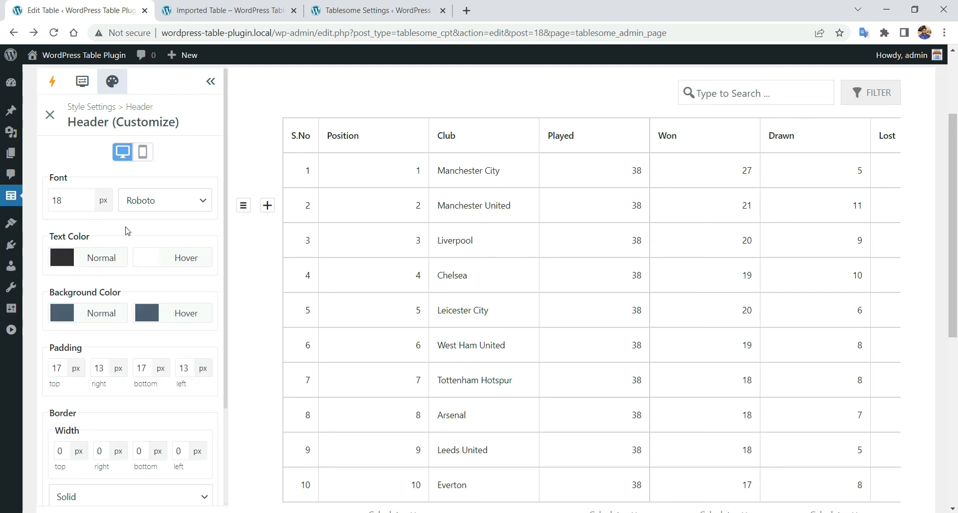
- Give the header a teal background, with teal text on dark gray when hovered
click(64, 323)
drag(138, 423, 147, 425)
drag(165, 342, 103, 344)
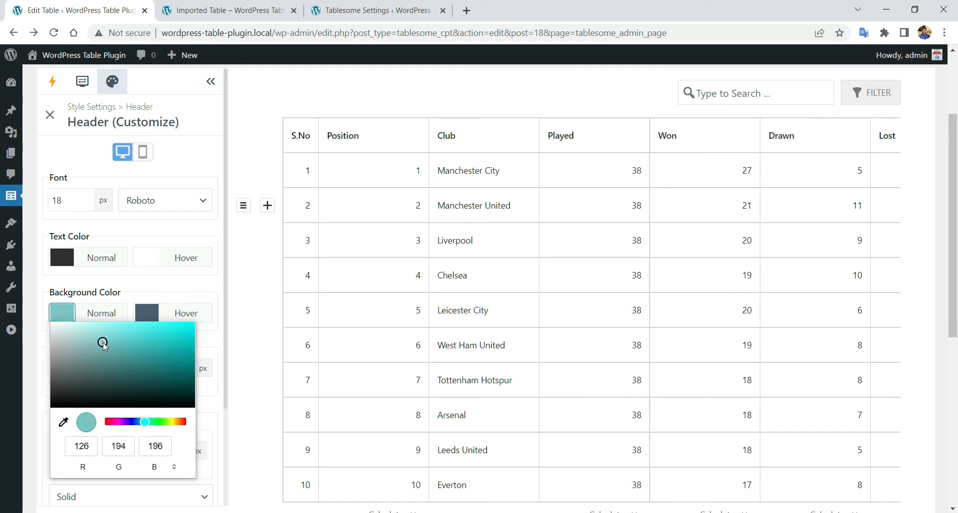
click(97, 289)
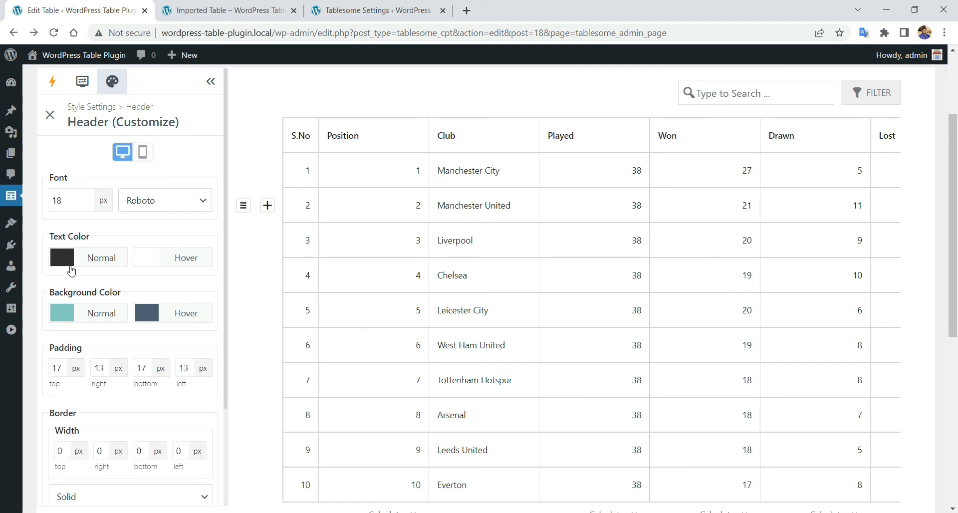
click(152, 264)
drag(190, 368, 232, 370)
mouse_move(239, 298)
mouse_down()
mouse_move(183, 290)
mouse_move(188, 283)
mouse_up()
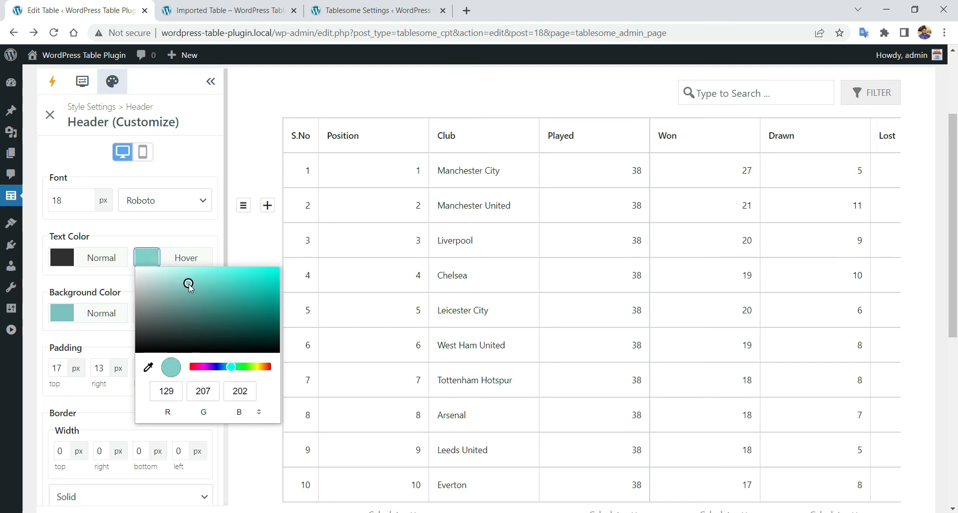
click(188, 247)
click(155, 320)
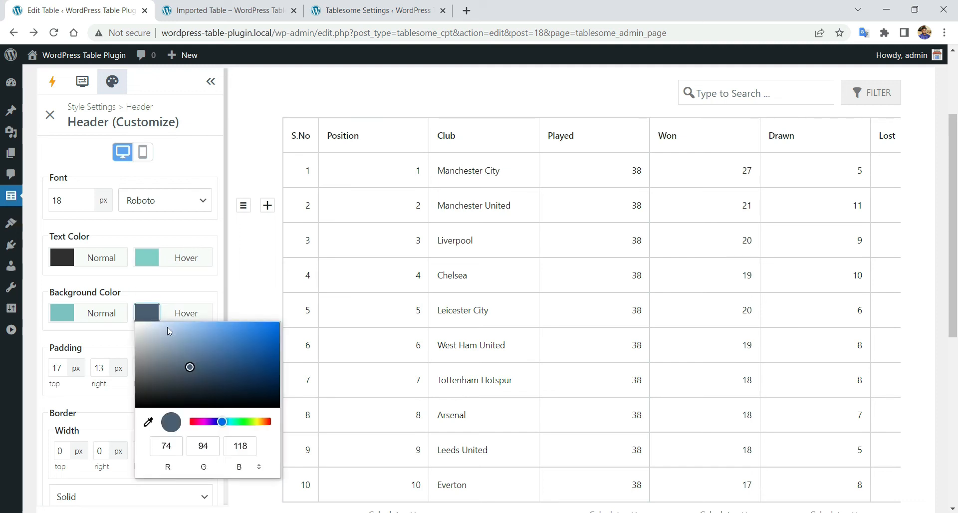
mouse_move(190, 367)
mouse_down()
mouse_move(137, 376)
mouse_move(139, 397)
mouse_up()
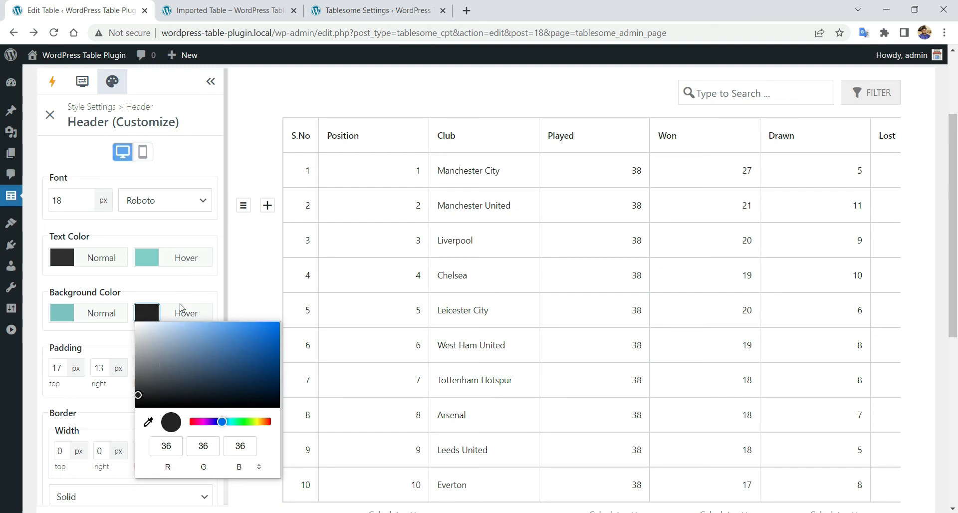
drag(138, 396, 141, 397)
click(167, 294)
- Save the table and reload the published page to check the teal header
scroll(164, 313, down, 3)
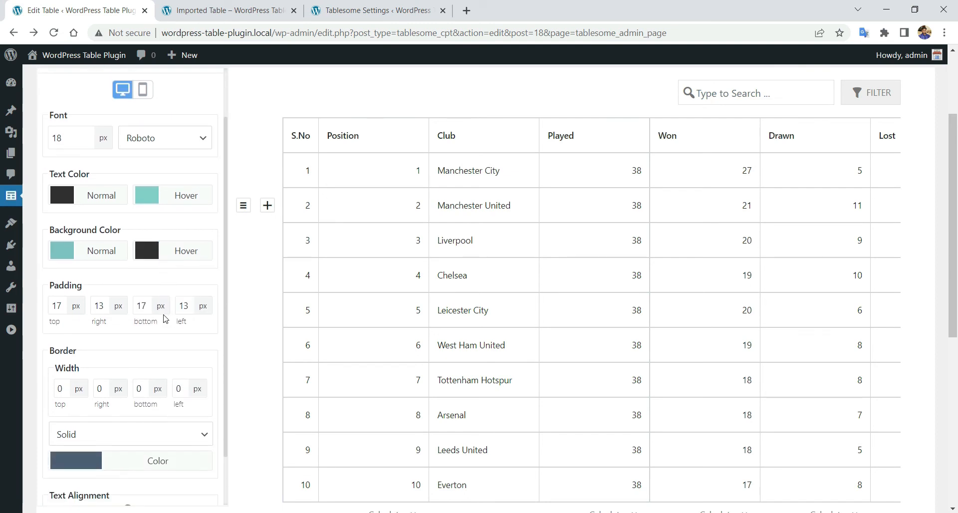
scroll(229, 377, down, 5)
click(82, 361)
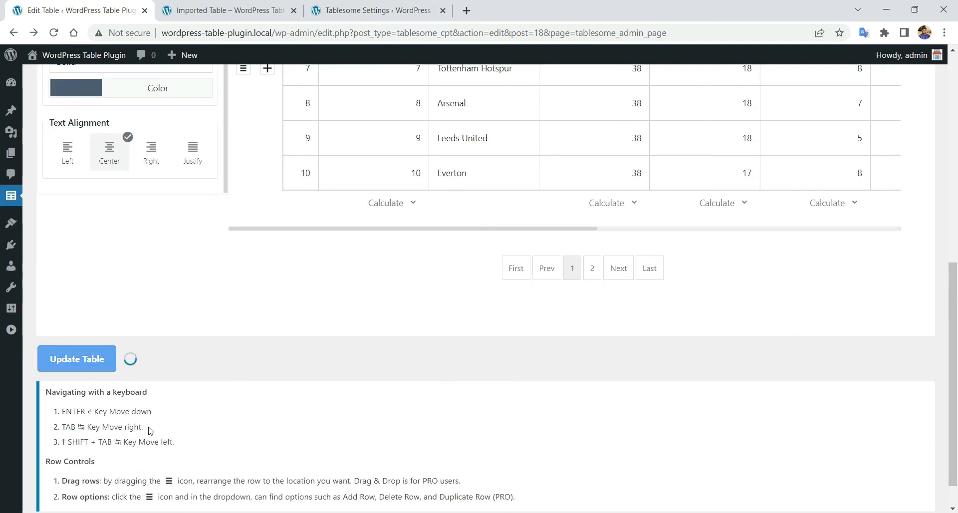
click(589, 103)
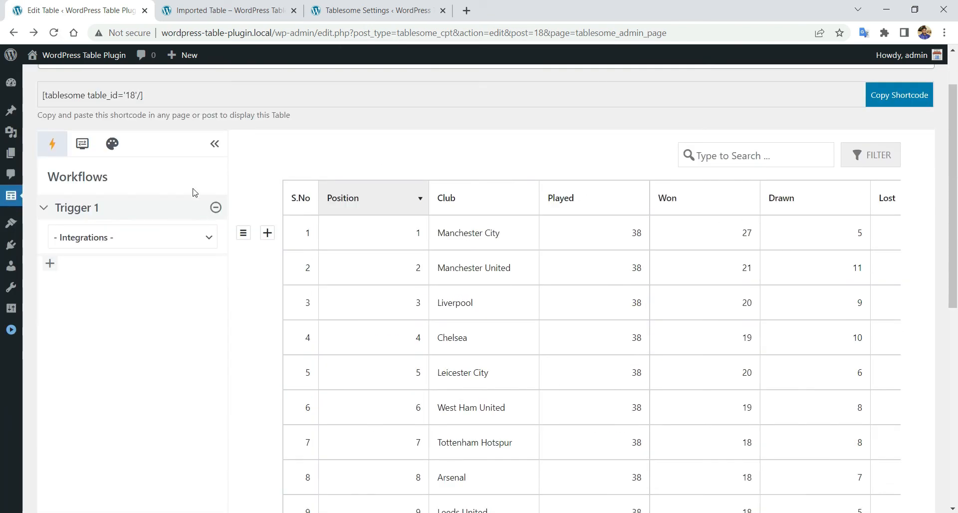
click(113, 146)
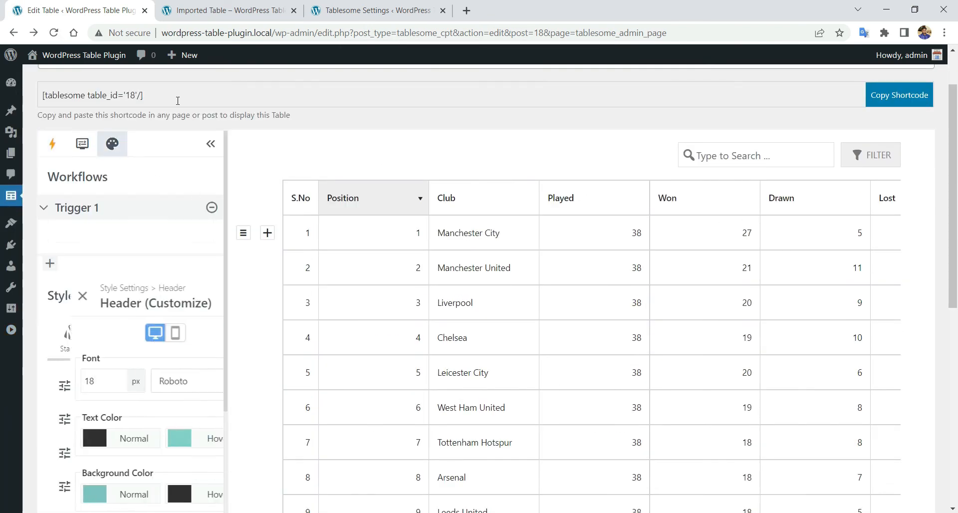
click(201, 6)
right_click(114, 111)
click(208, 150)
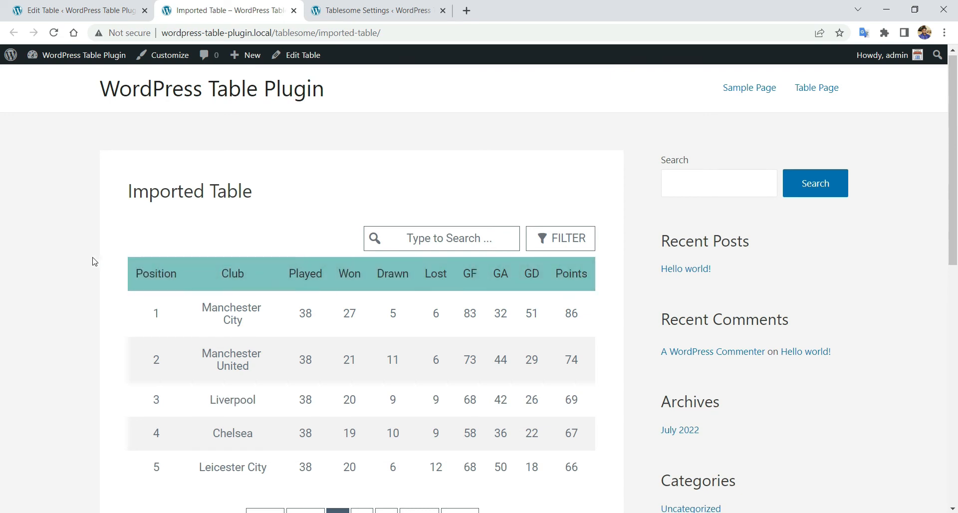
scroll(89, 257, down, 1)
scroll(90, 254, down, 1)
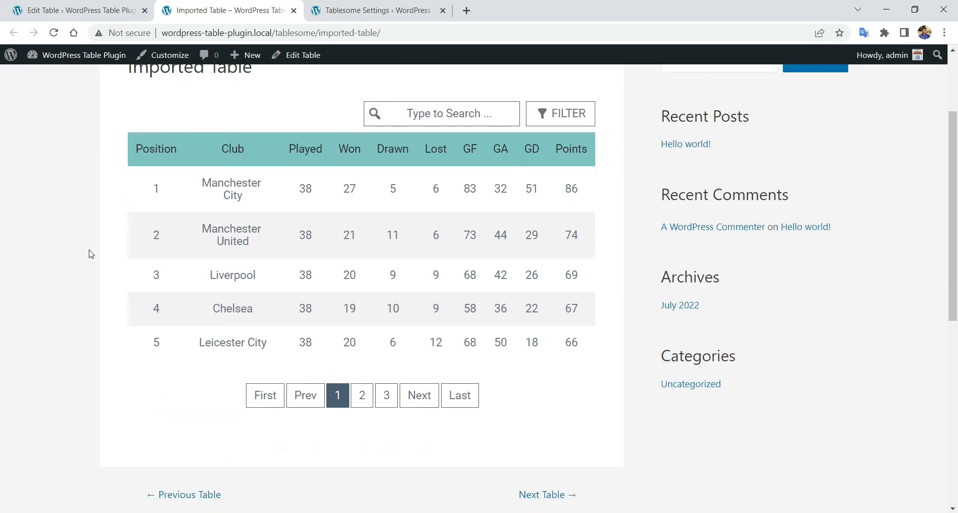
- Return to the table editor and close the Header customization settings
click(91, 9)
scroll(150, 200, down, 2)
scroll(131, 197, up, 2)
click(51, 177)
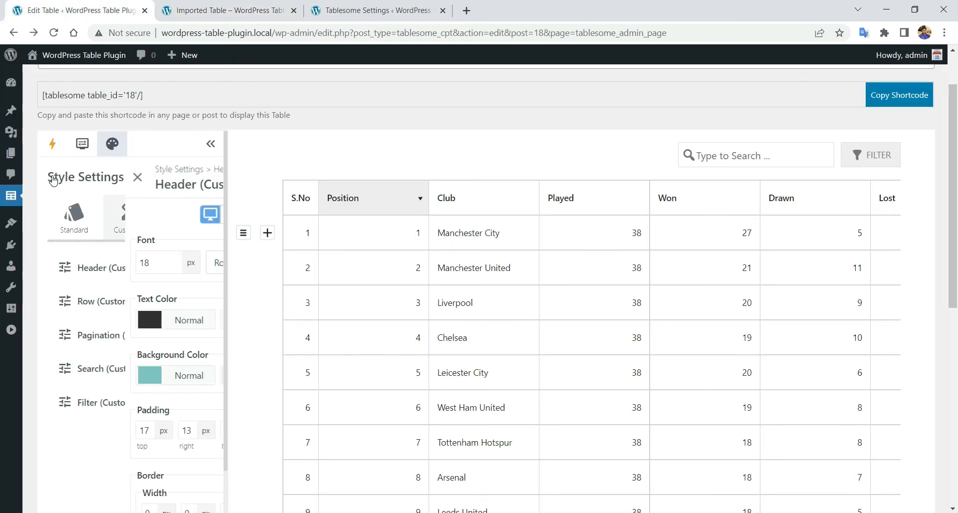
- In Row customization, set the normal row background to near black
click(139, 310)
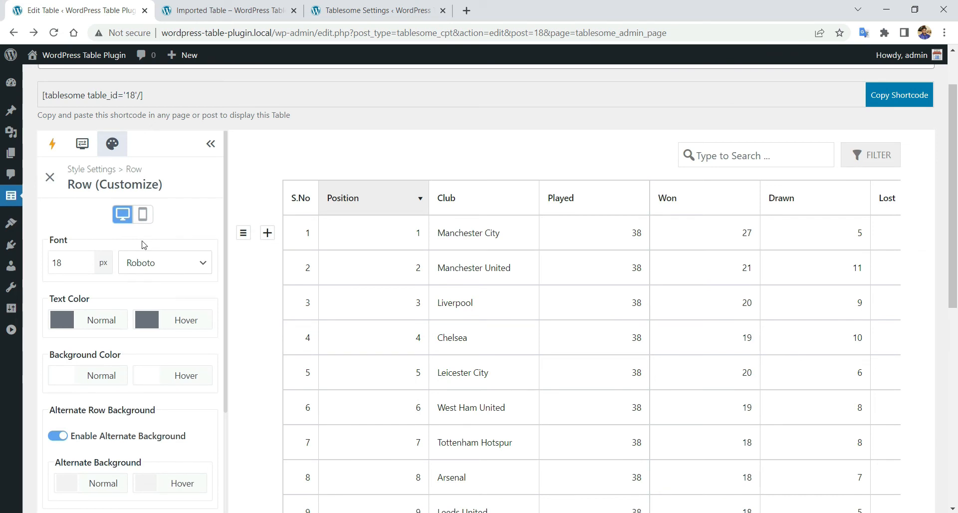
scroll(143, 244, down, 1)
scroll(140, 222, down, 3)
scroll(124, 295, up, 4)
click(63, 320)
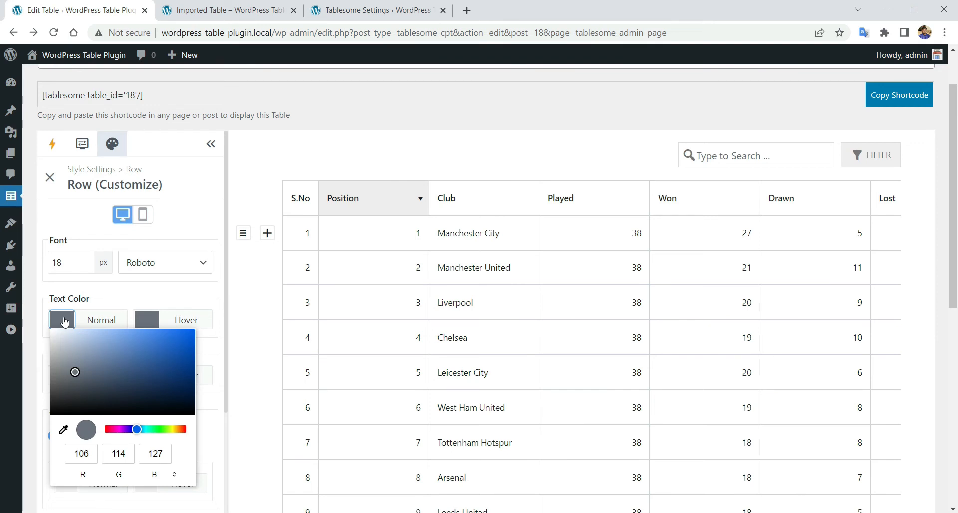
click(95, 296)
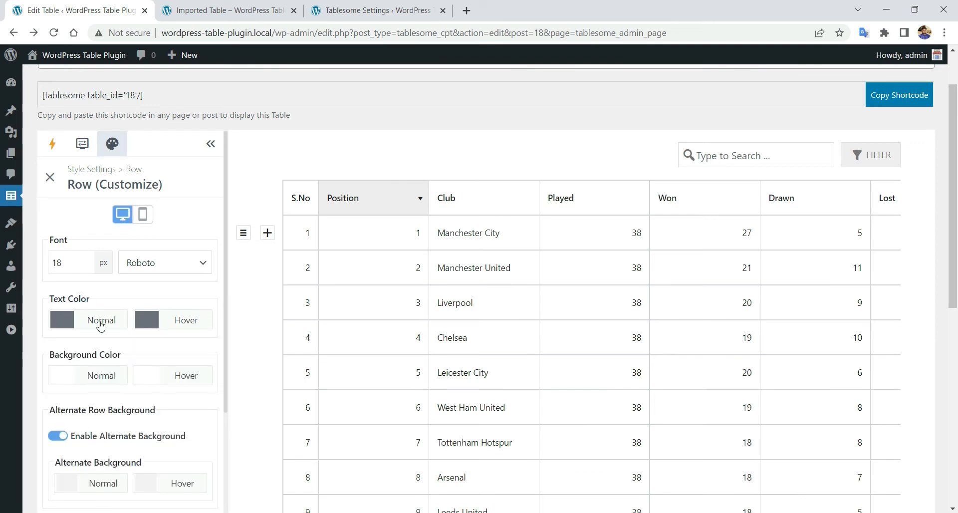
click(63, 380)
drag(58, 260, 58, 282)
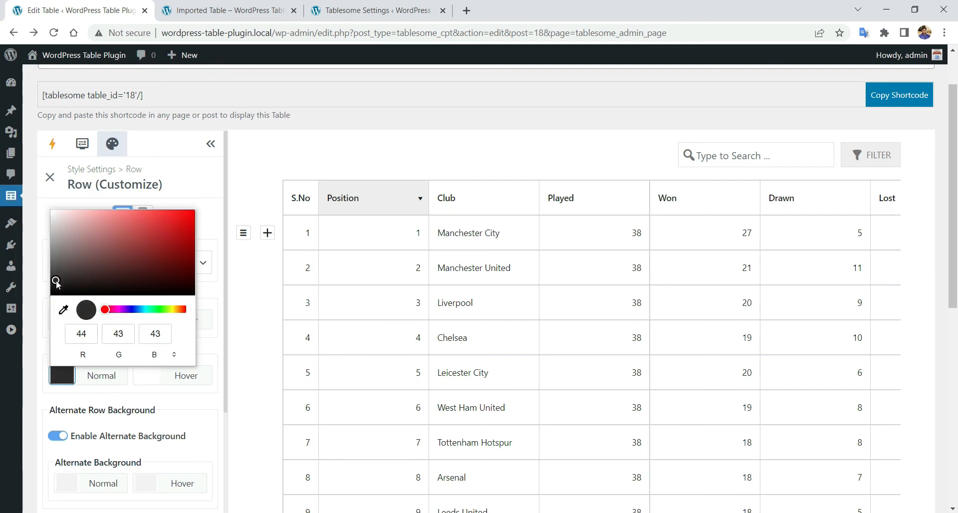
click(36, 270)
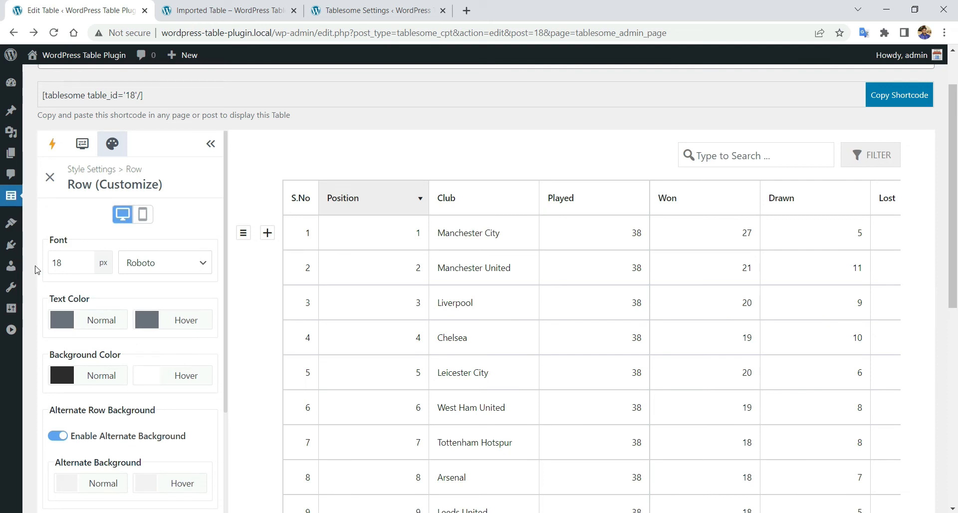
- Make the row text light grey and the alternate row background dark grey
scroll(45, 299, down, 1)
click(66, 261)
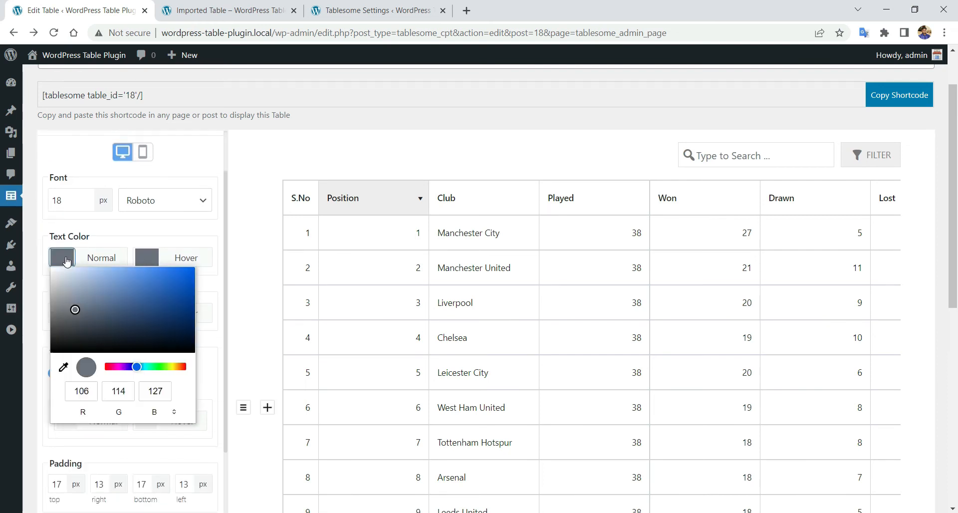
click(65, 300)
drag(57, 293, 54, 295)
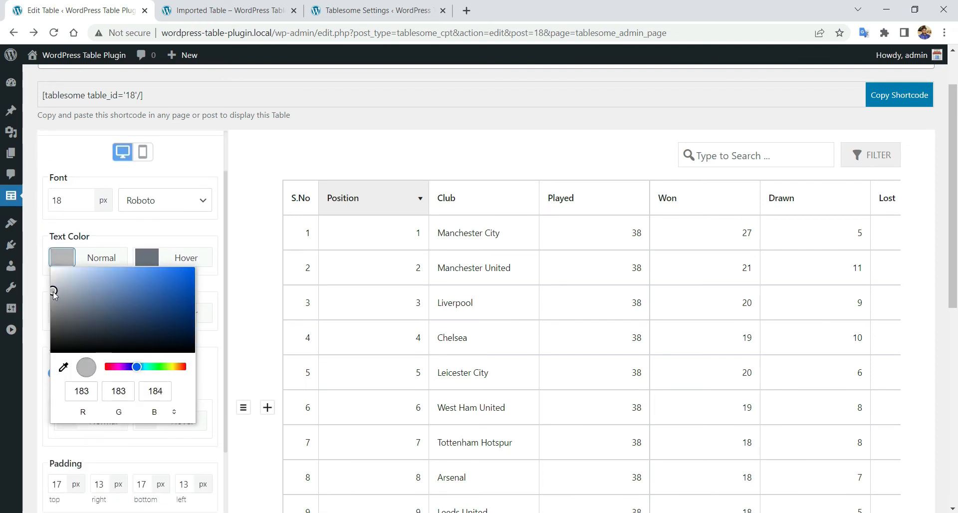
click(44, 290)
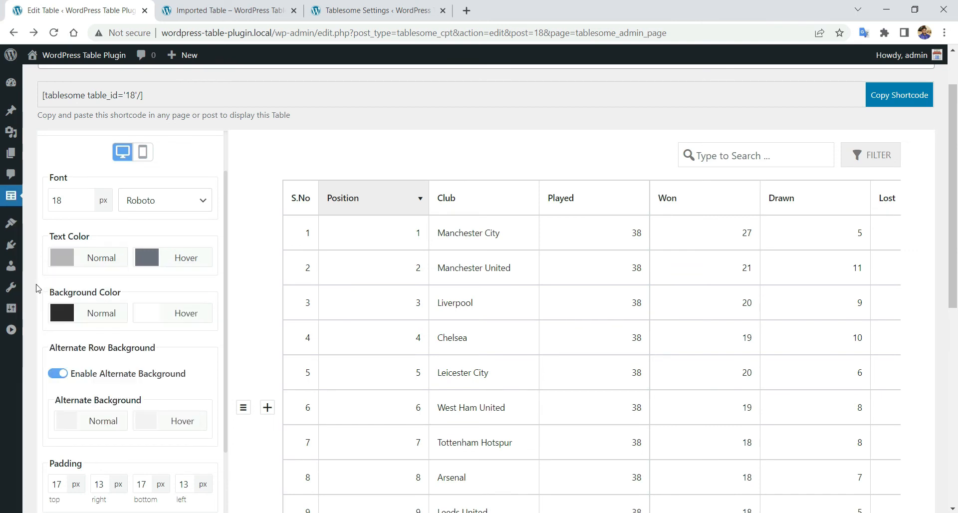
scroll(43, 305, down, 1)
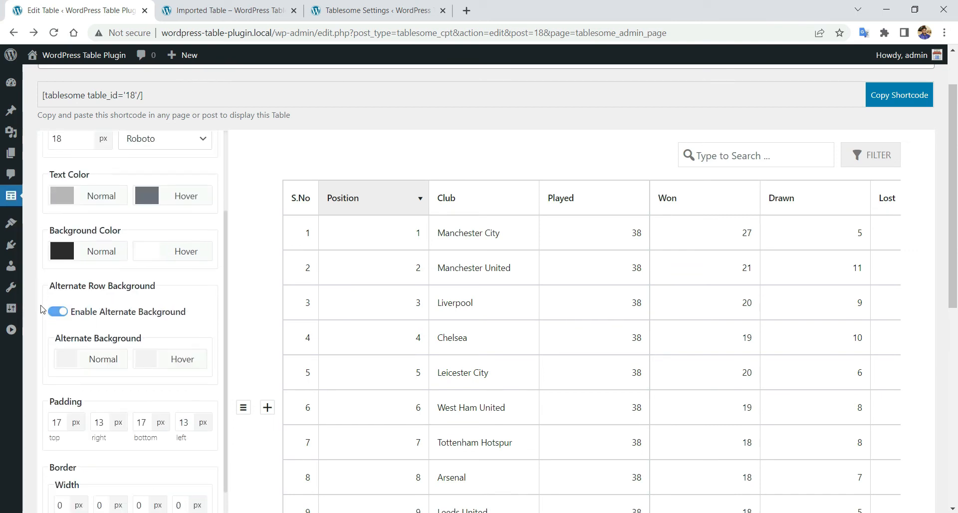
click(66, 359)
drag(60, 201, 55, 239)
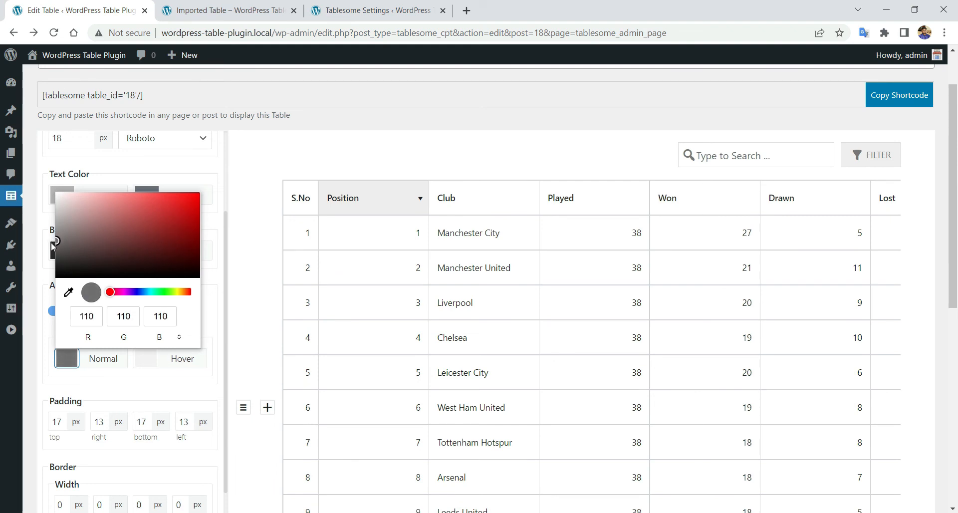
drag(53, 243, 53, 247)
click(32, 254)
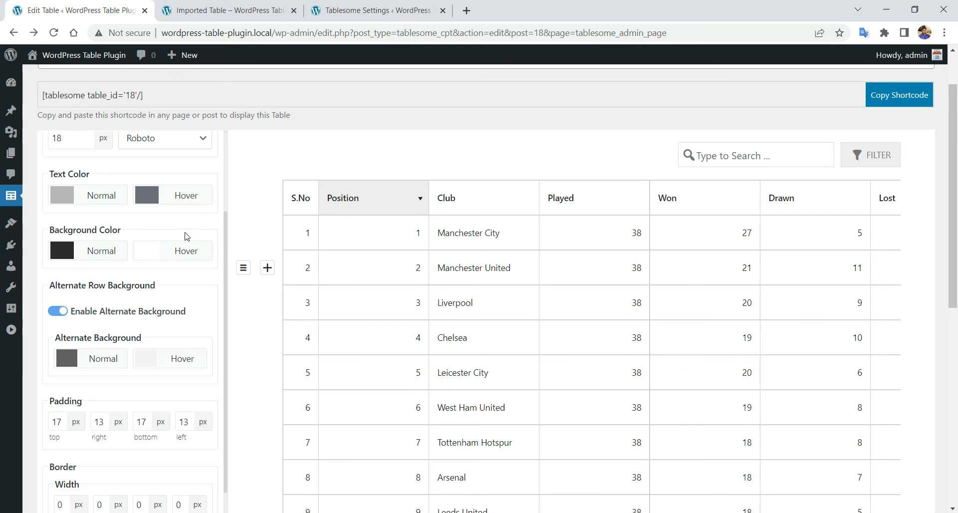
- Set hovered rows to dark grey text on a light grey background
click(148, 196)
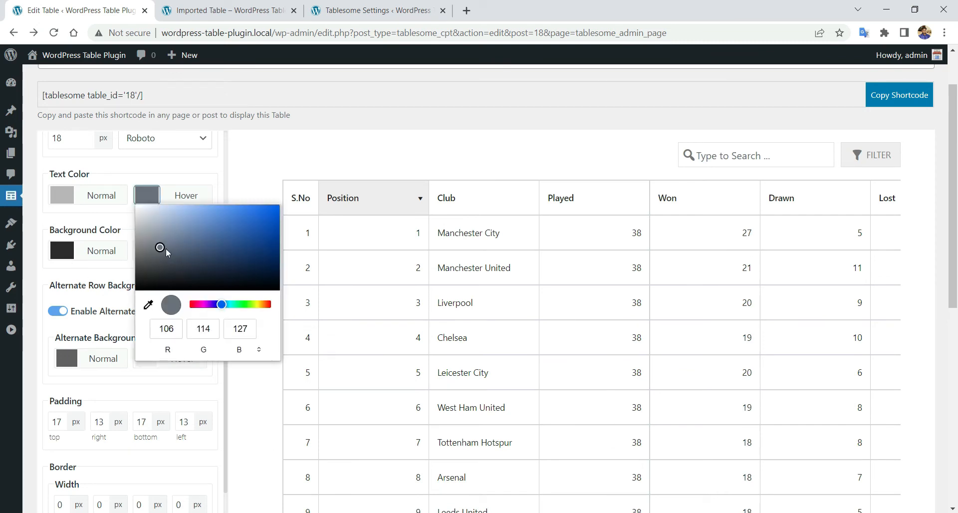
drag(155, 253, 137, 272)
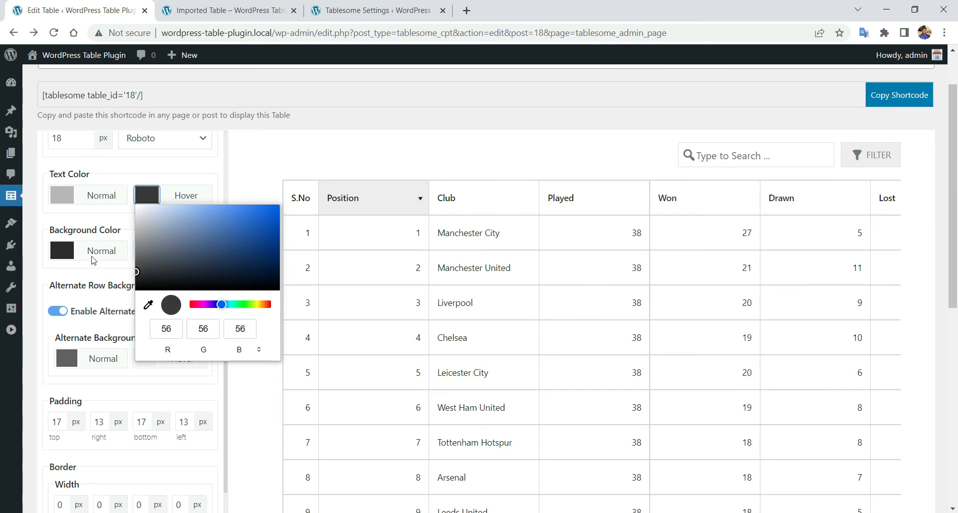
click(33, 224)
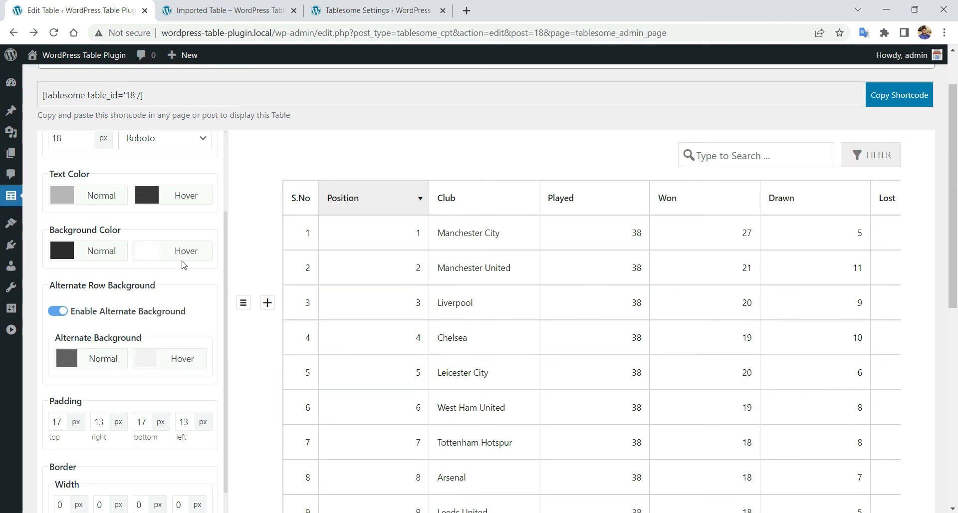
click(158, 258)
drag(138, 264, 137, 274)
click(138, 236)
- Give hovered alternate rows a lighter mid-grey background
click(148, 358)
drag(140, 209, 141, 228)
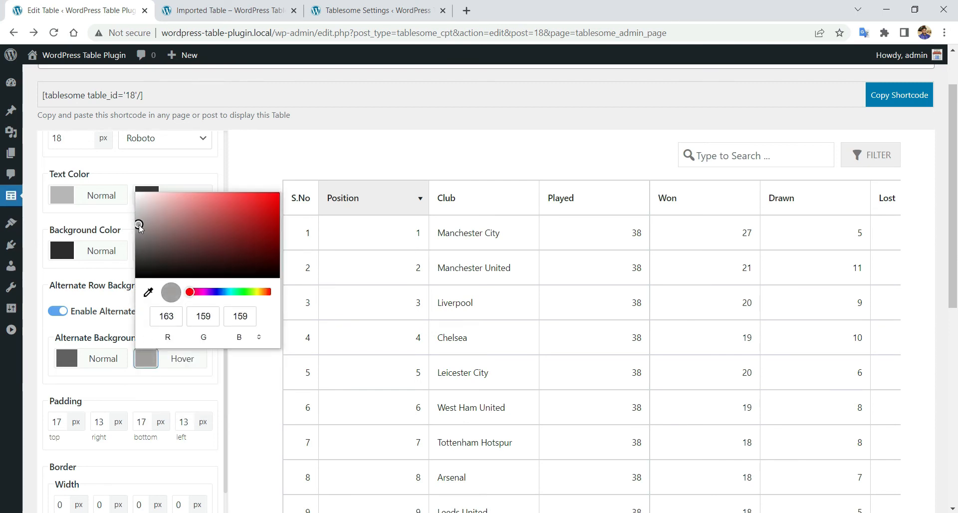
click(84, 225)
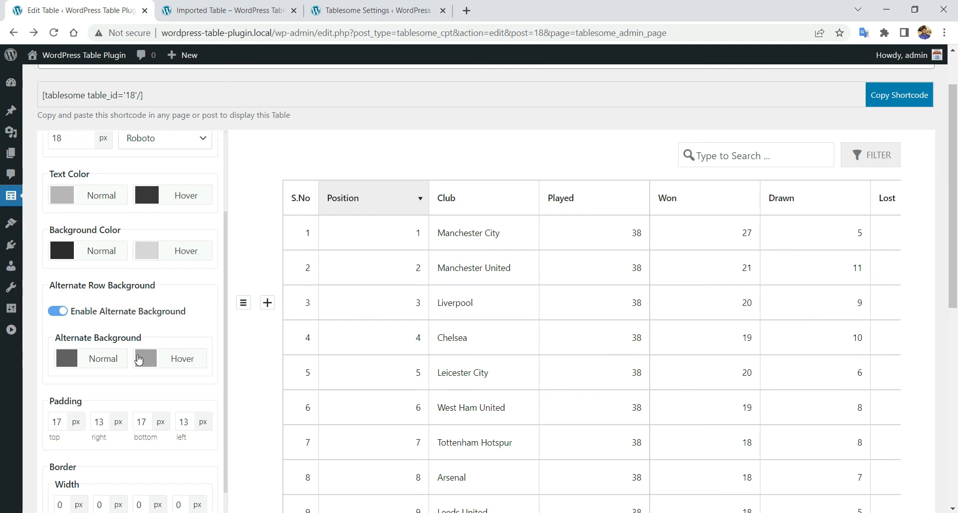
click(139, 359)
click(137, 225)
click(152, 364)
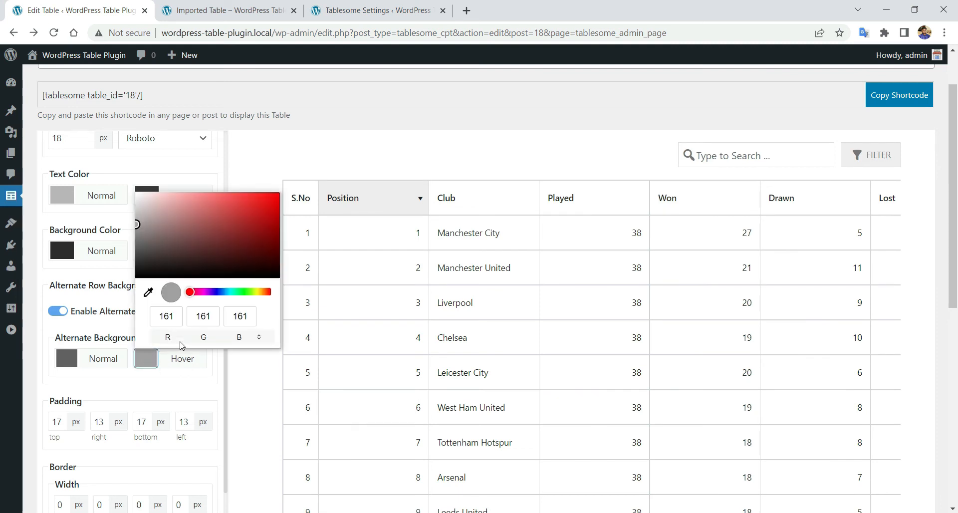
drag(139, 223, 139, 213)
click(77, 235)
scroll(80, 240, down, 2)
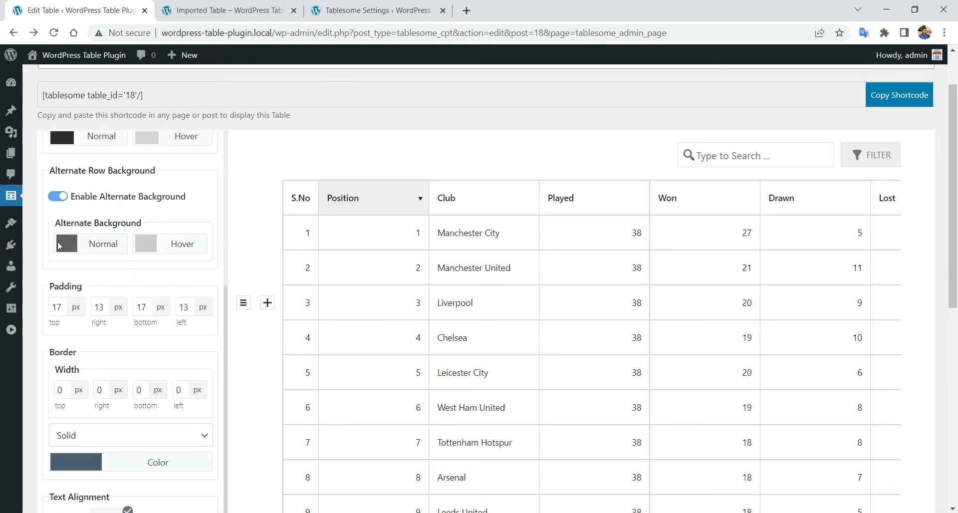
scroll(125, 260, up, 4)
scroll(138, 272, down, 4)
- Save the table's row styling and reload the Imported Table page to see the dark alternating rows
scroll(141, 376, down, 6)
click(100, 416)
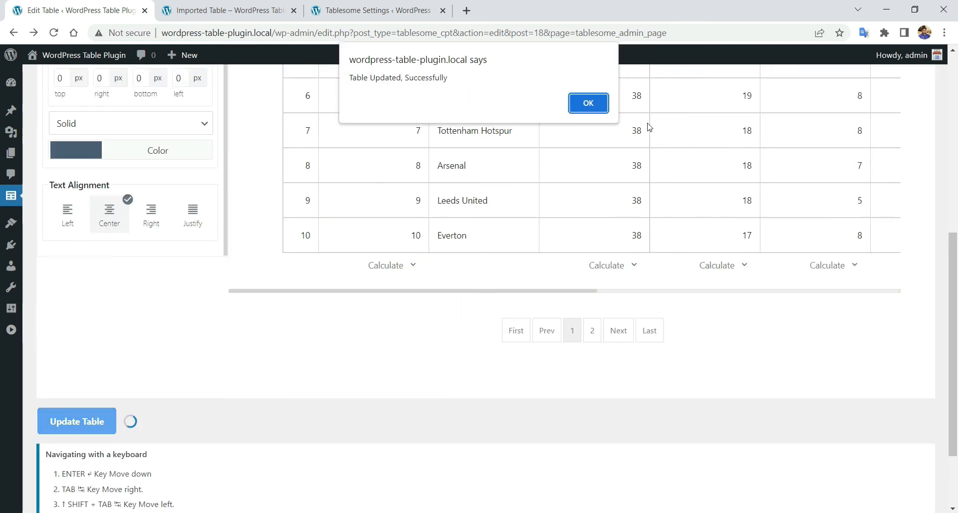
click(585, 108)
click(256, 6)
right_click(38, 143)
click(124, 184)
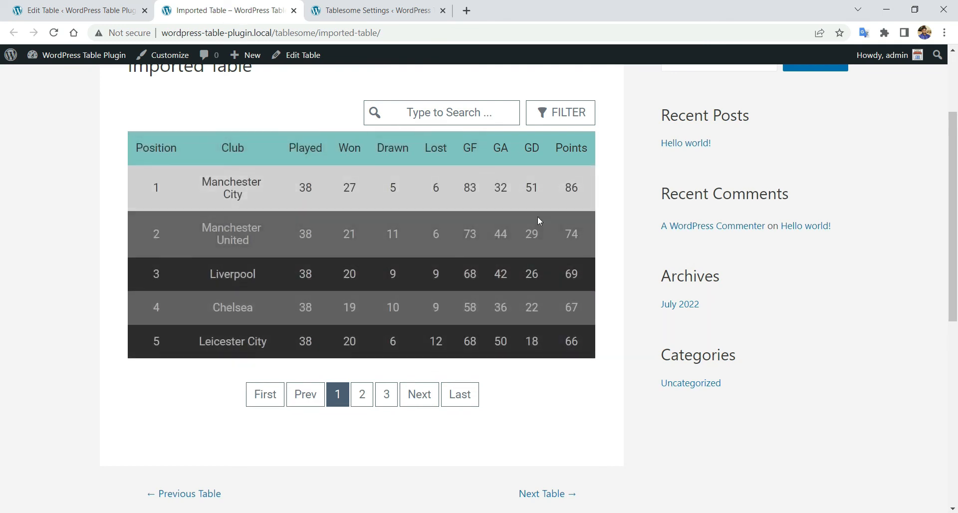
- Reopen the row style settings in Edit Table, checking them against the published table
click(80, 6)
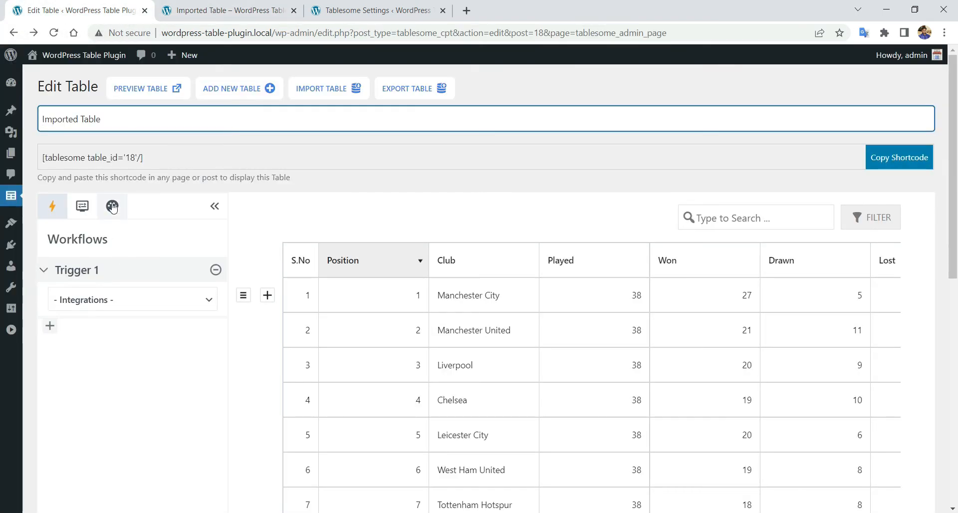
click(111, 206)
scroll(139, 301, down, 4)
scroll(139, 301, down, 5)
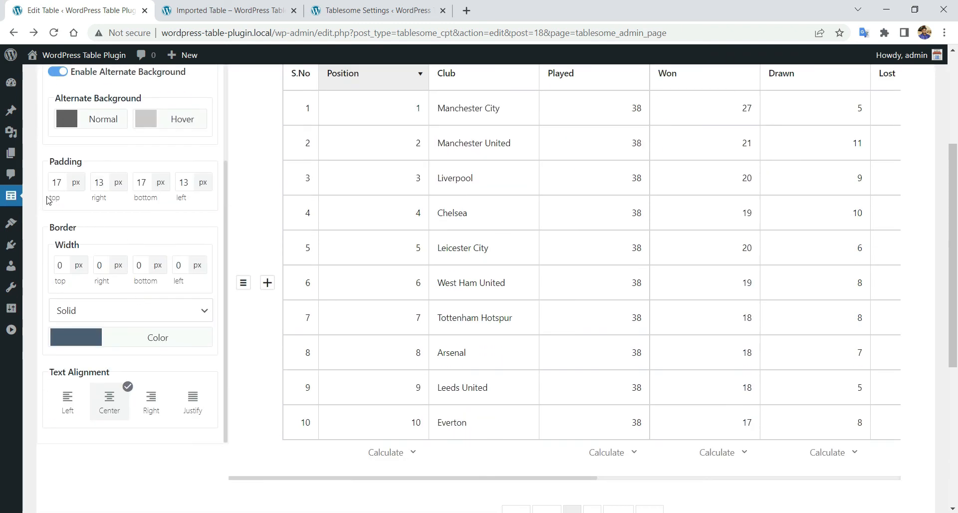
click(182, 6)
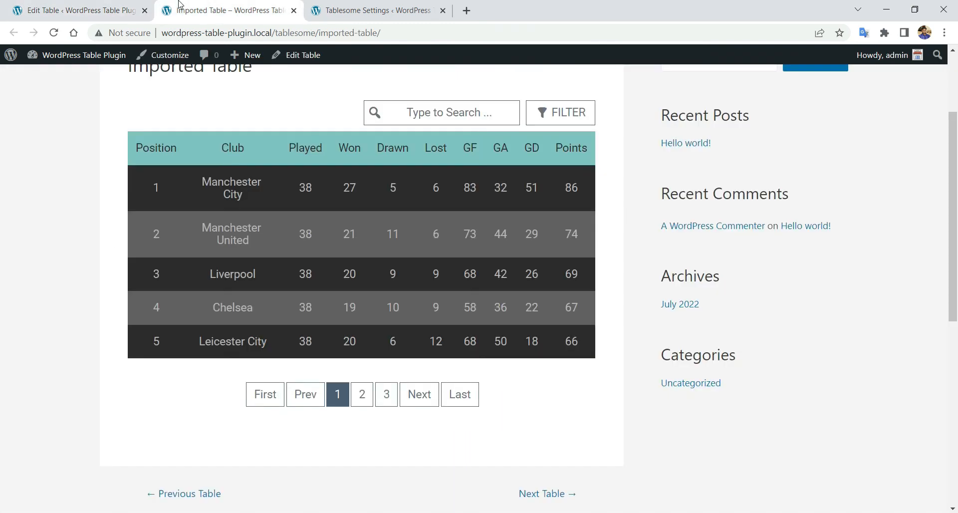
click(84, 6)
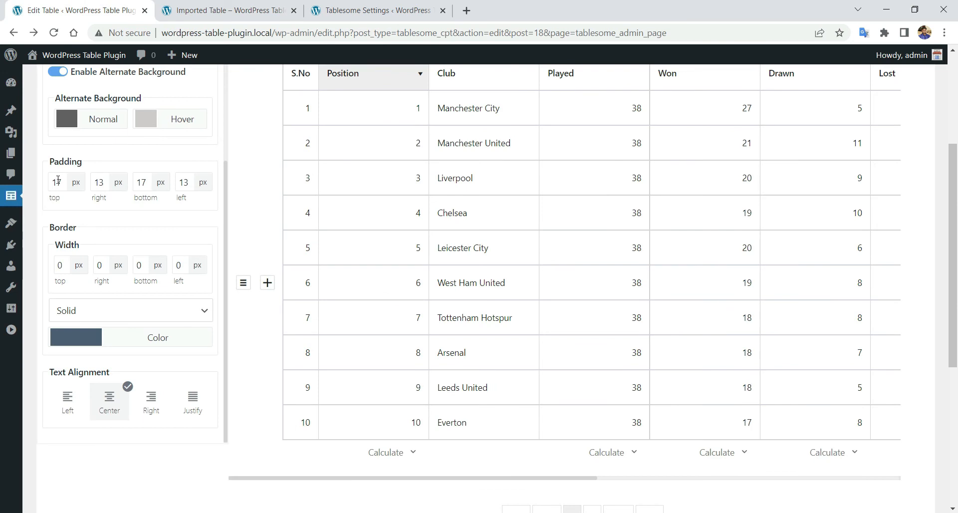
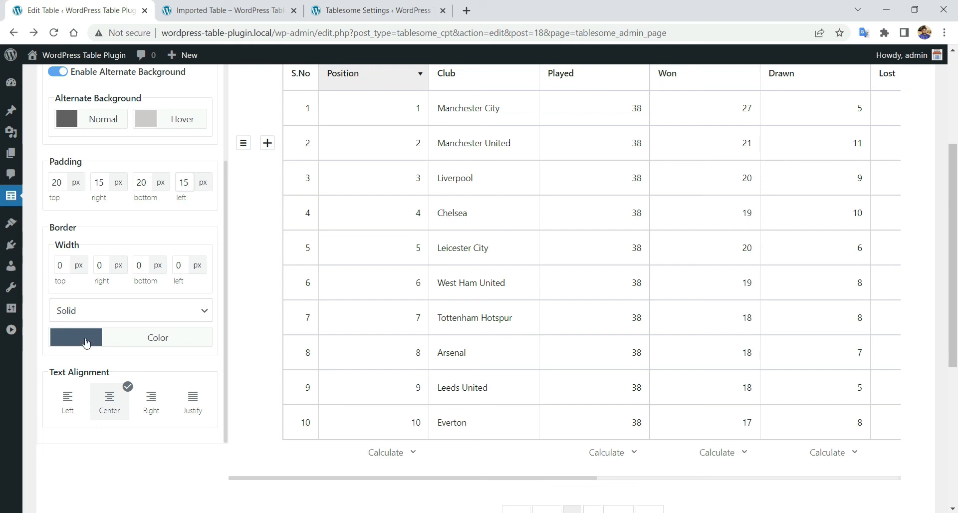
- Give the league table rows light grey 1 px borders and left-aligned text
scroll(92, 252, up, 5)
scroll(89, 213, down, 5)
click(77, 338)
drag(102, 393, 52, 365)
click(43, 311)
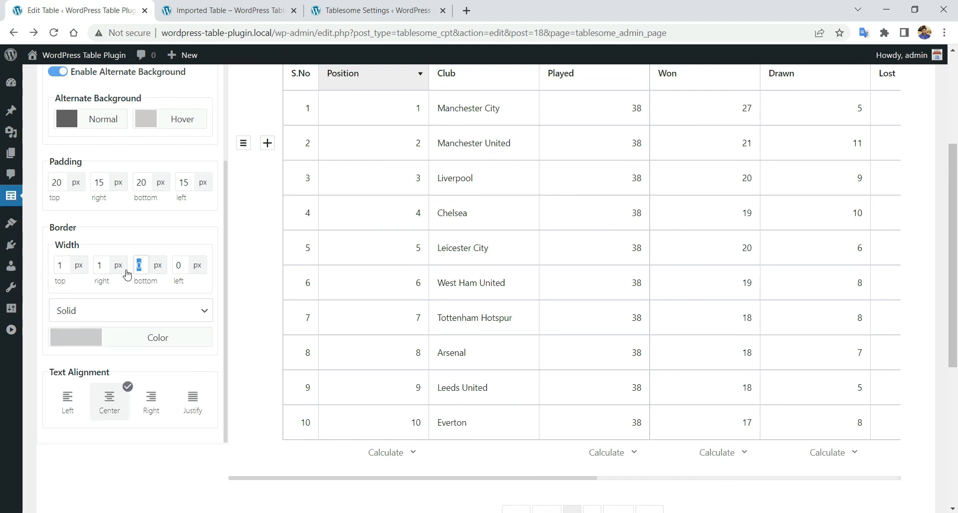
text(1)
click(72, 410)
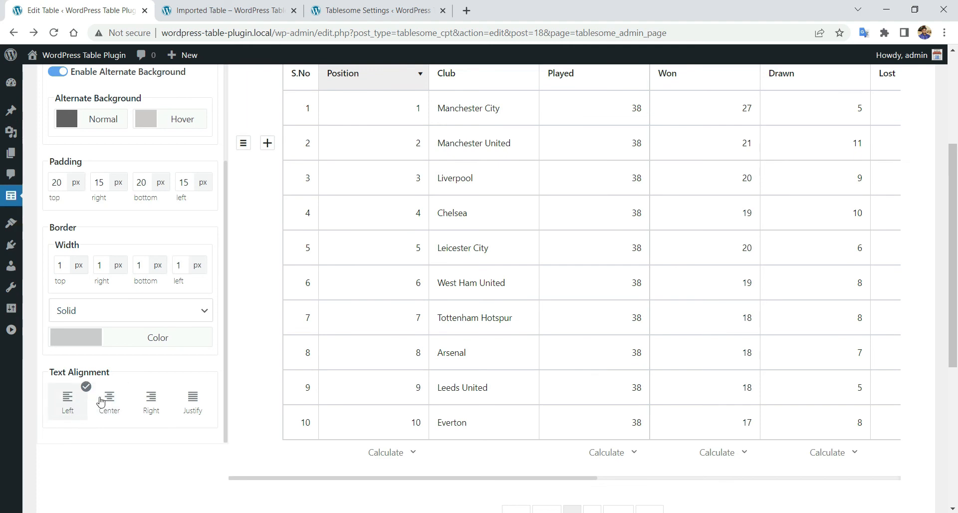
- Save the table and reload the Imported Table page to see the left-aligned, bordered rows
scroll(102, 405, down, 6)
click(113, 323)
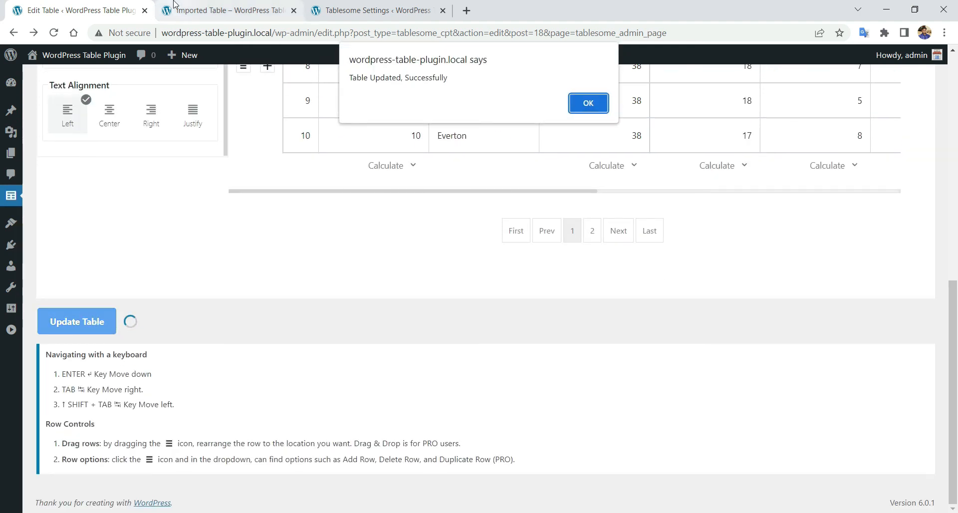
click(582, 100)
click(227, 10)
right_click(84, 133)
click(160, 168)
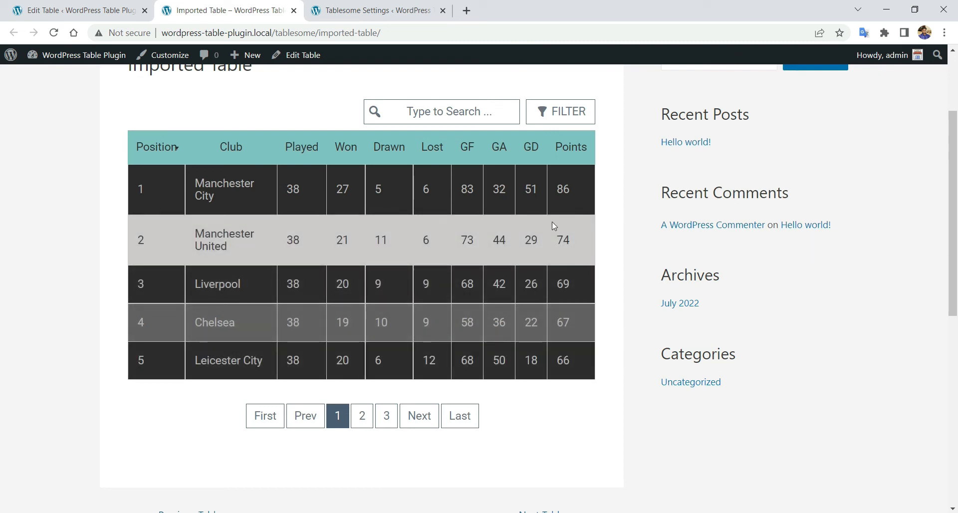
click(79, 4)
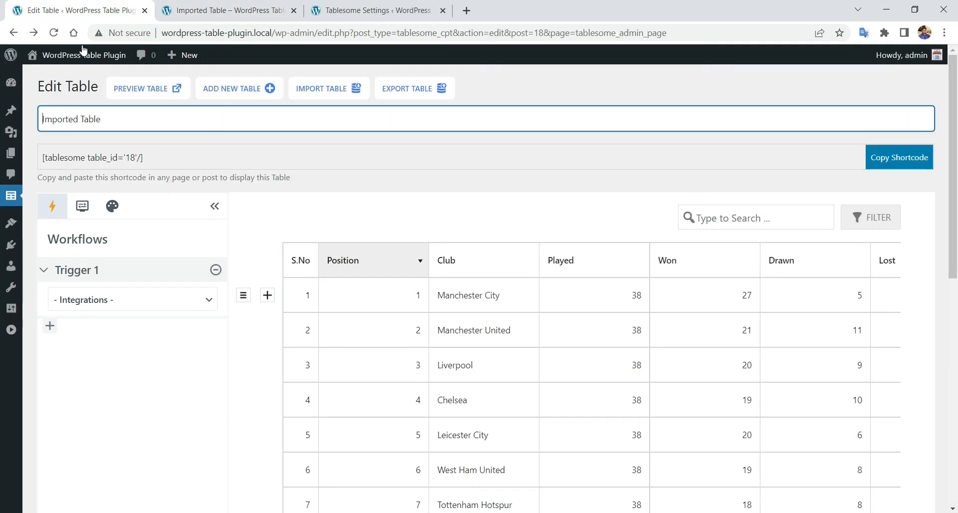
- Give the header cells light grey 1 px borders and left-aligned text
click(112, 207)
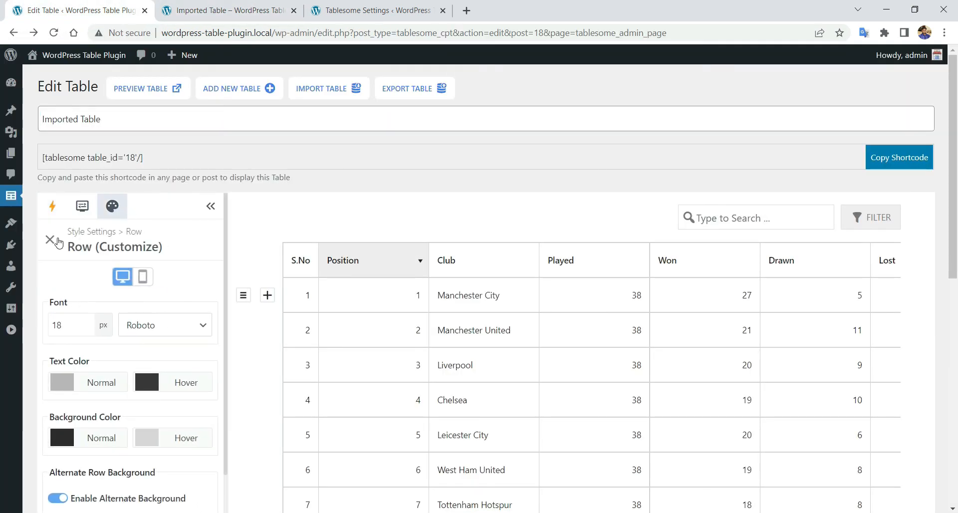
click(107, 329)
scroll(161, 289, down, 3)
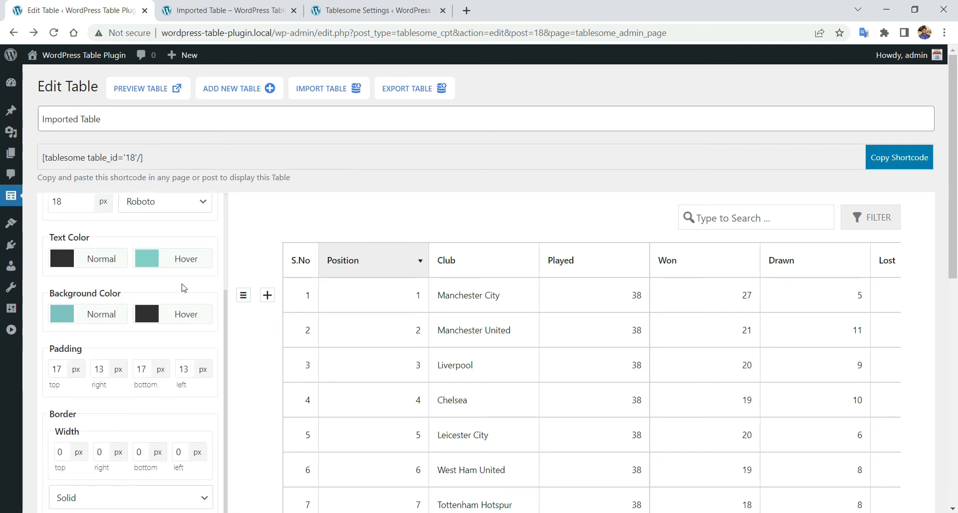
scroll(161, 290, down, 5)
click(76, 275)
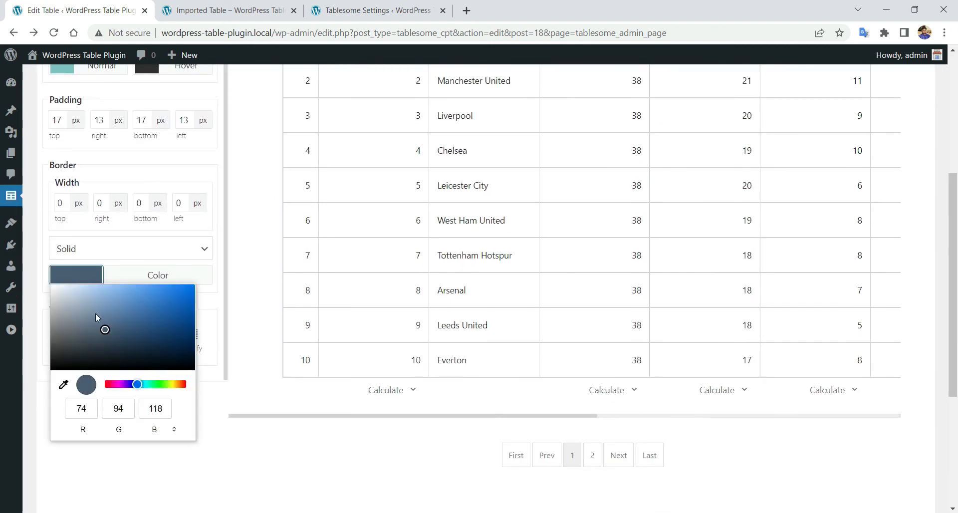
drag(106, 332, 47, 302)
click(62, 203)
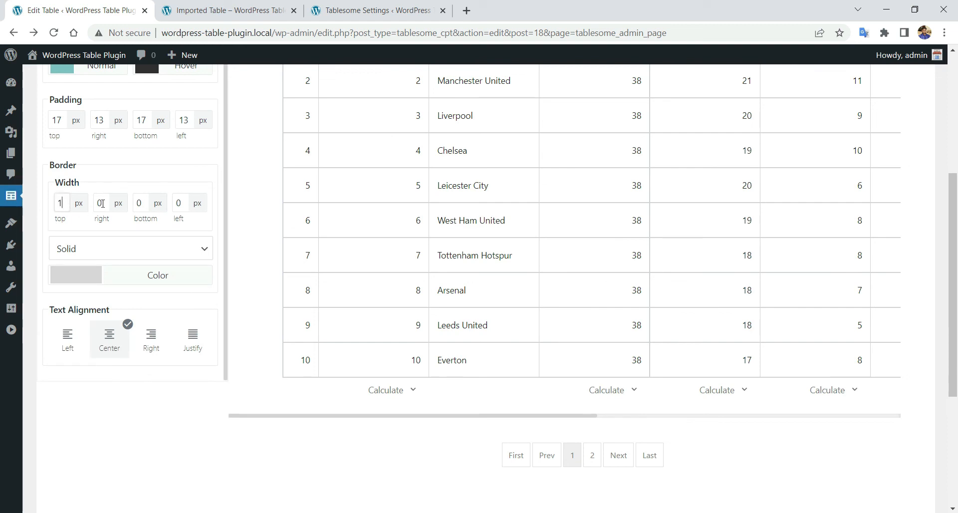
key(Tab)
text(1)
click(68, 339)
- Save the header styling and reload the live Imported Table page
scroll(33, 282, up, 10)
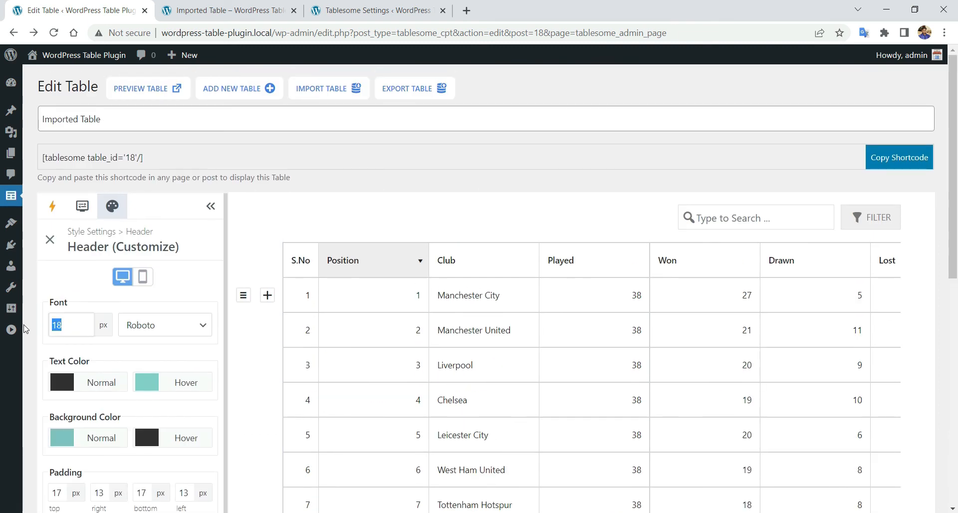
scroll(75, 299, down, 15)
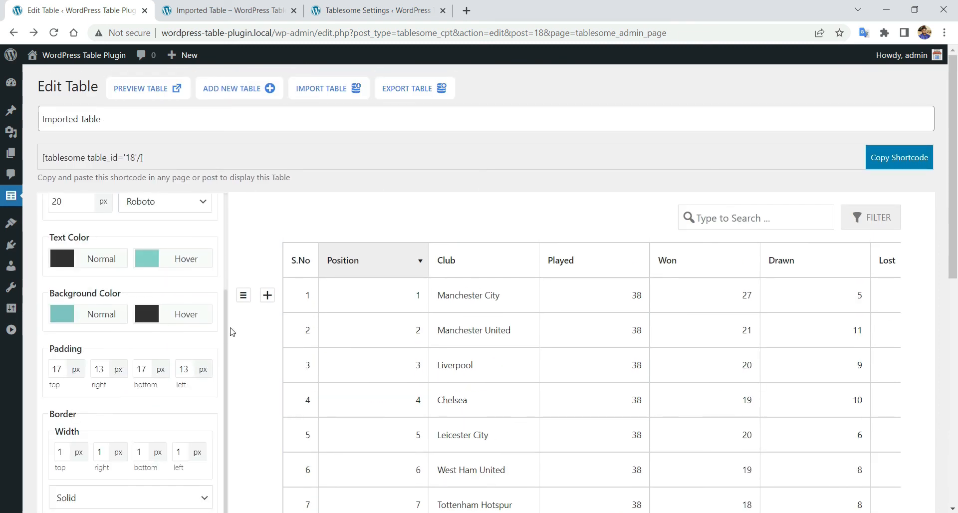
click(77, 358)
click(589, 98)
click(230, 10)
right_click(80, 107)
click(188, 143)
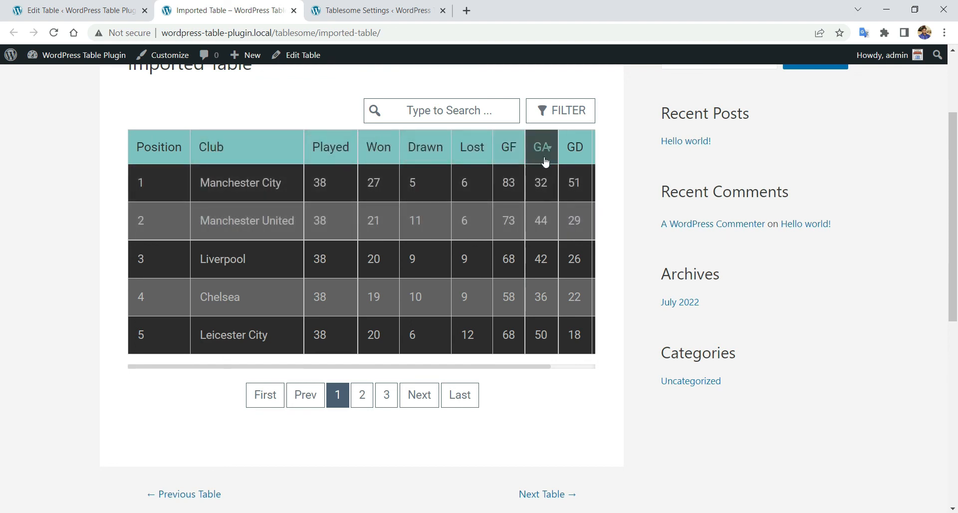
- Scroll the live table sideways to inspect the wider header across all columns
drag(538, 370, 553, 369)
click(553, 369)
drag(516, 261, 459, 245)
click(543, 360)
scroll(553, 362, right, 1)
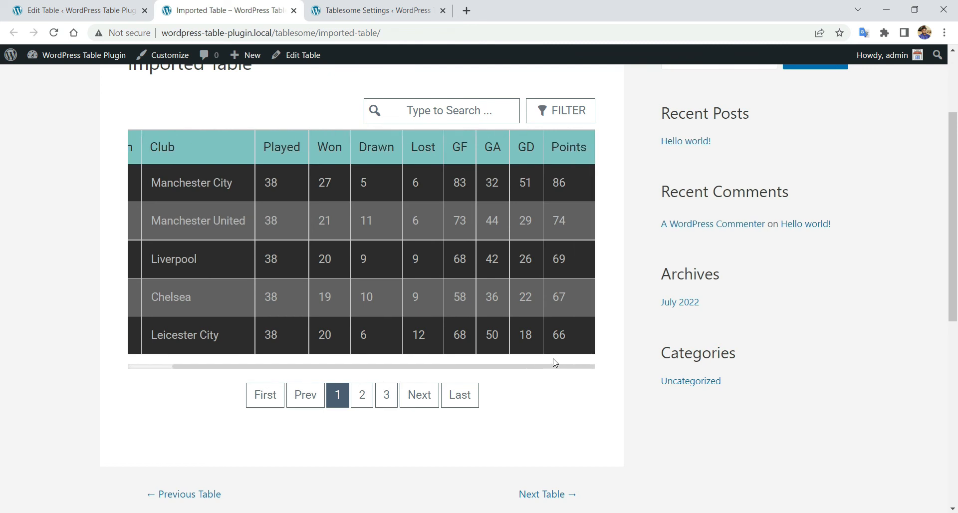
drag(570, 368, 393, 358)
scroll(547, 377, right, 1)
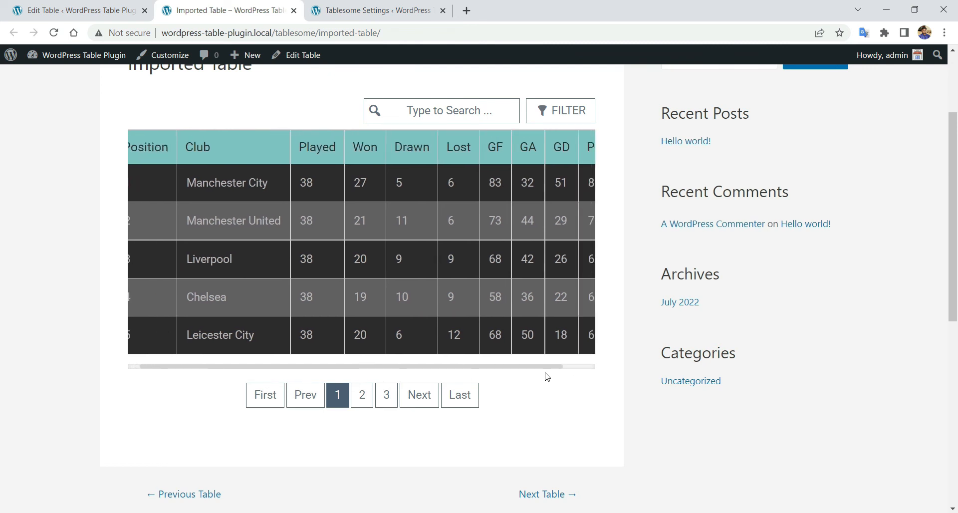
scroll(593, 368, right, 1)
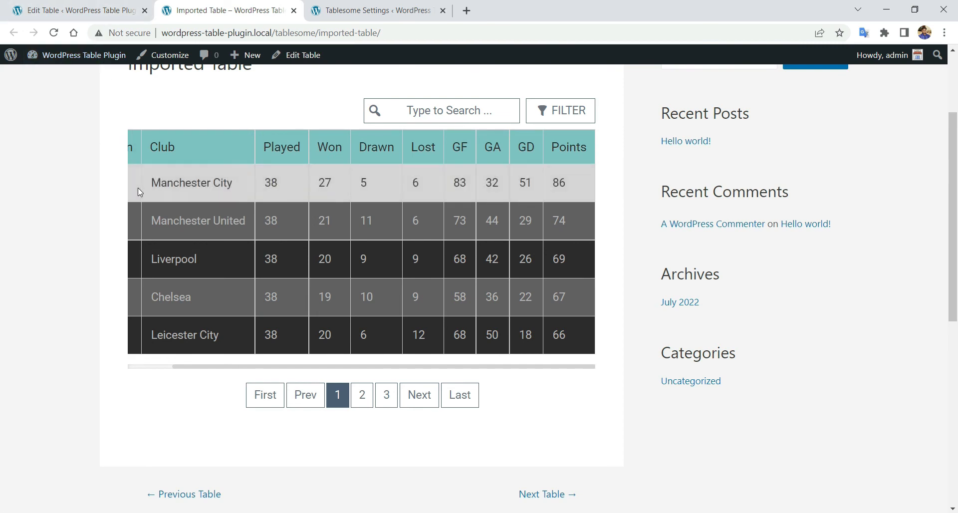
click(71, 4)
- Review the mobile header style: 16 px font and centred text
click(111, 205)
scroll(143, 219, down, 1)
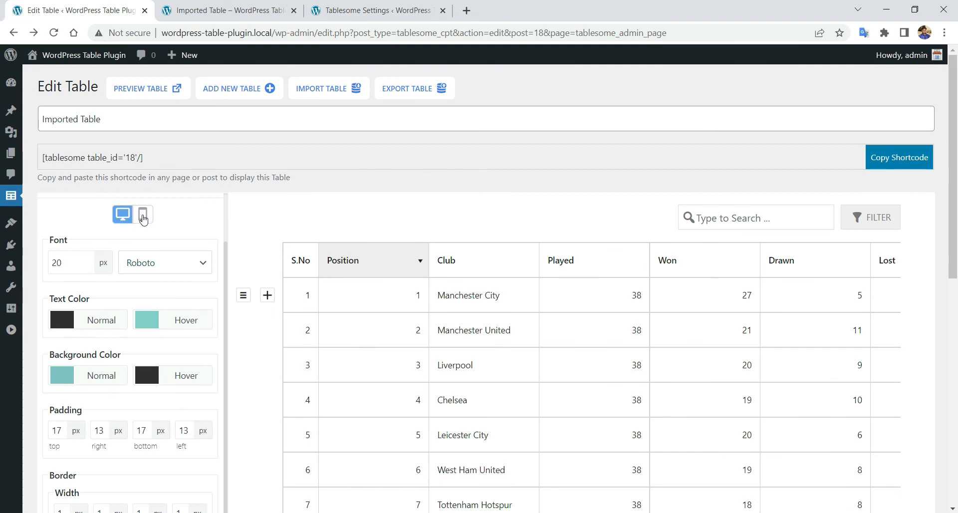
click(143, 218)
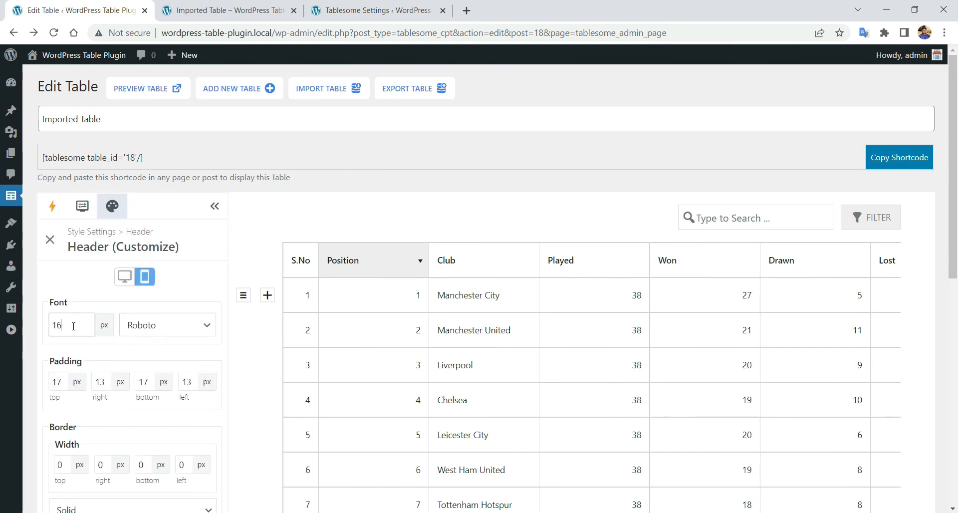
scroll(145, 334, down, 4)
scroll(146, 338, up, 2)
scroll(145, 340, down, 2)
scroll(162, 393, up, 3)
click(50, 240)
- Review the row style settings for mobile screens
scroll(118, 250, down, 3)
click(134, 245)
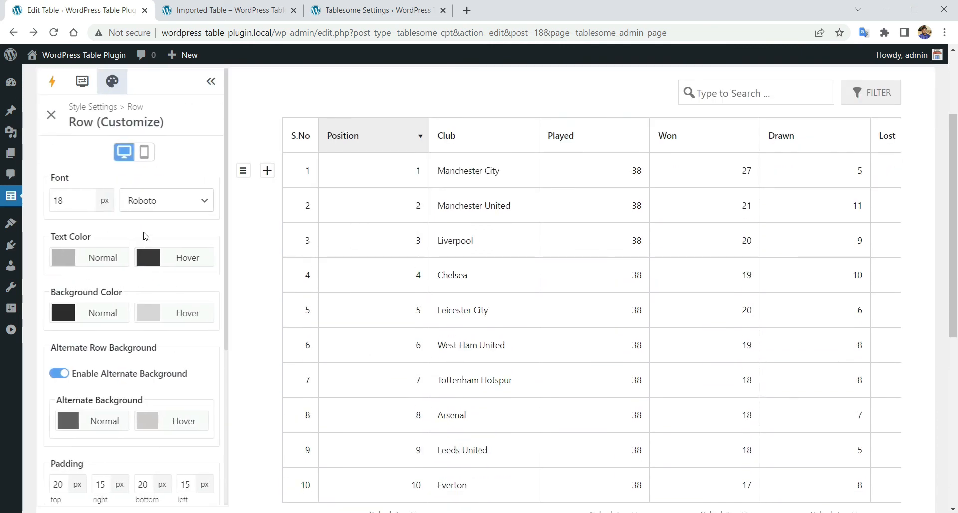
click(145, 152)
scroll(109, 317, down, 3)
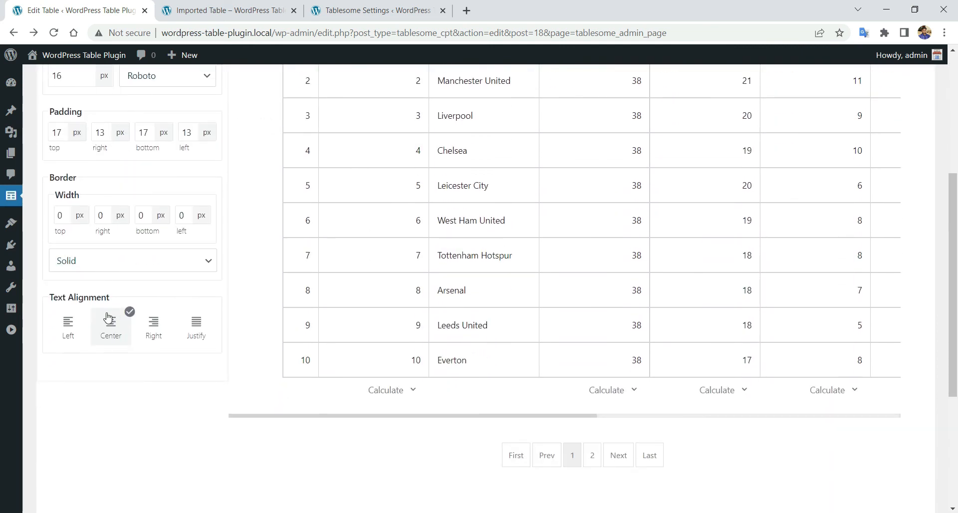
scroll(110, 324, up, 3)
scroll(70, 315, down, 5)
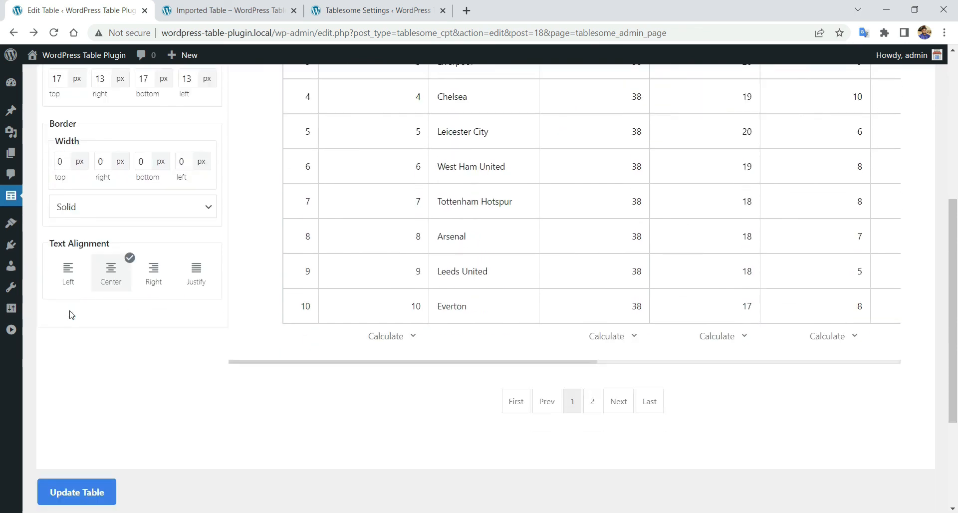
- Save the table and reload the Imported Table page on the site
click(89, 424)
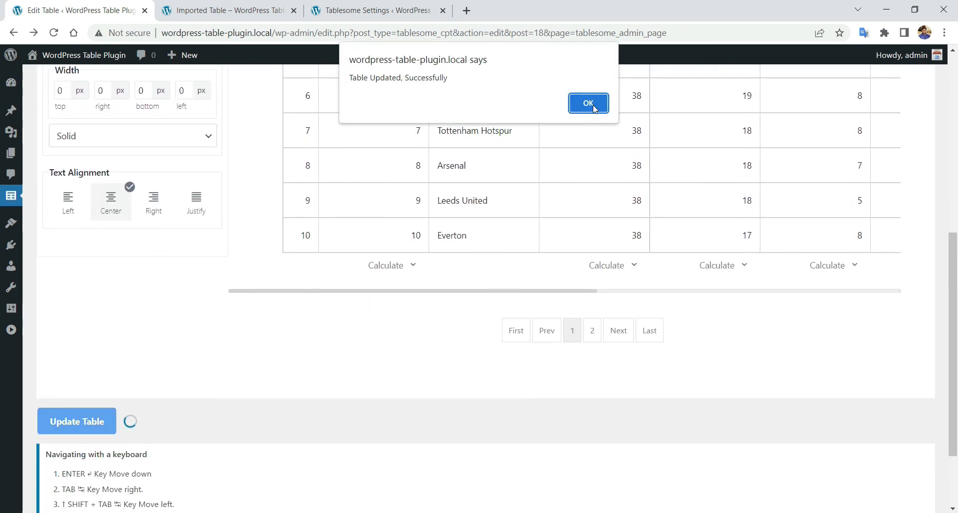
click(588, 104)
click(254, 4)
right_click(57, 156)
click(136, 192)
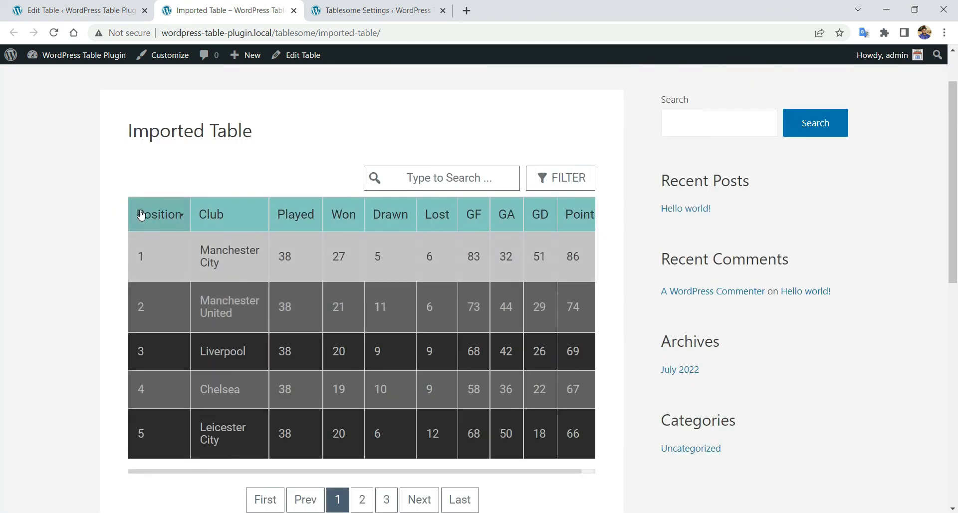
- Preview the Imported Table page at iPhone SE size in Chrome DevTools
right_click(135, 159)
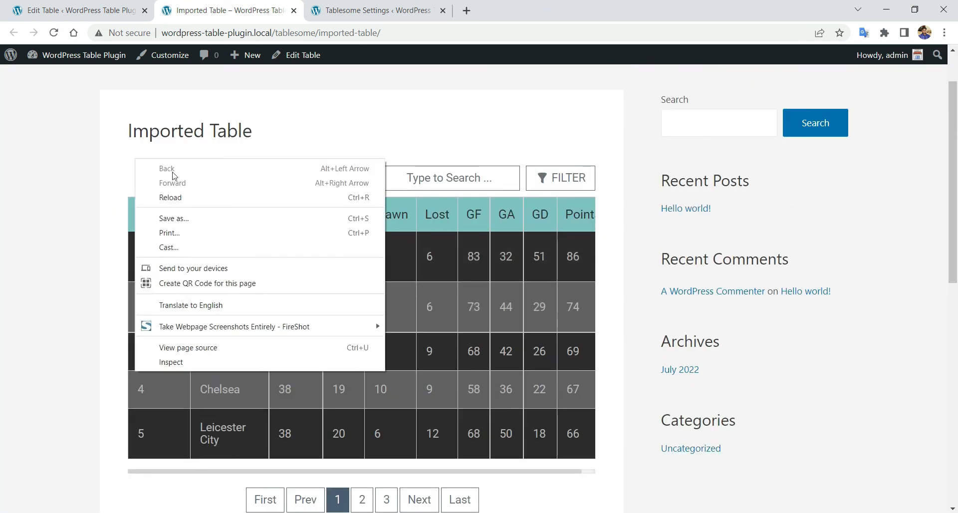
click(236, 359)
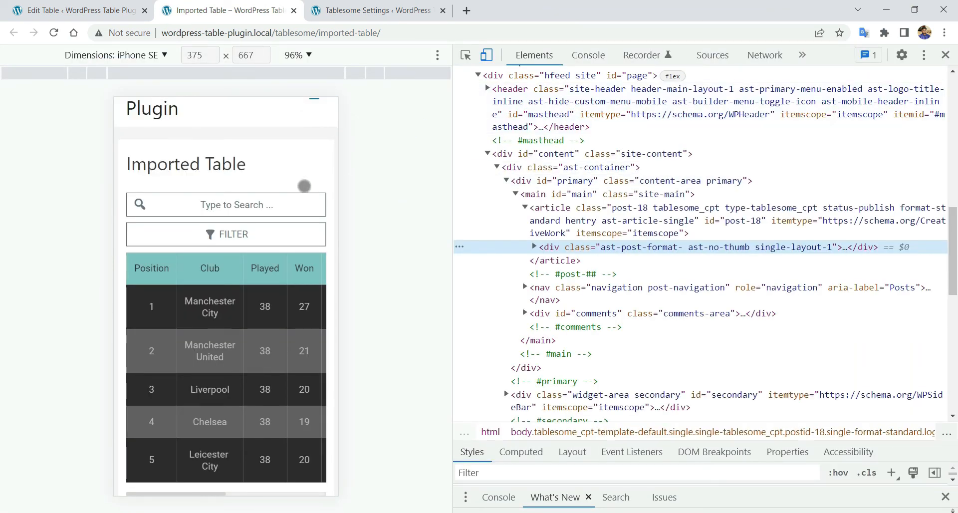
scroll(304, 186, down, 1)
scroll(193, 266, down, 1)
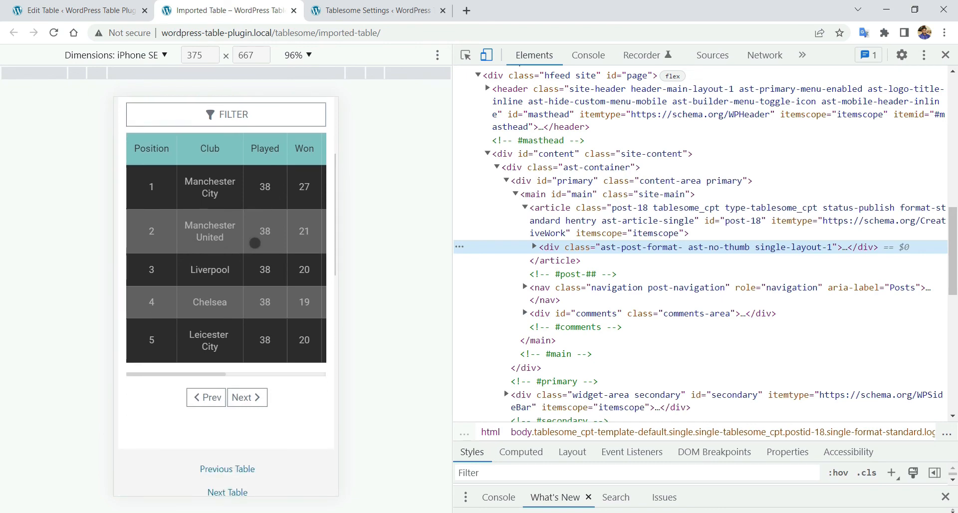
mouse_move(274, 344)
mouse_down()
mouse_move(19, 343)
mouse_move(262, 341)
mouse_up()
scroll(261, 341, up, 2)
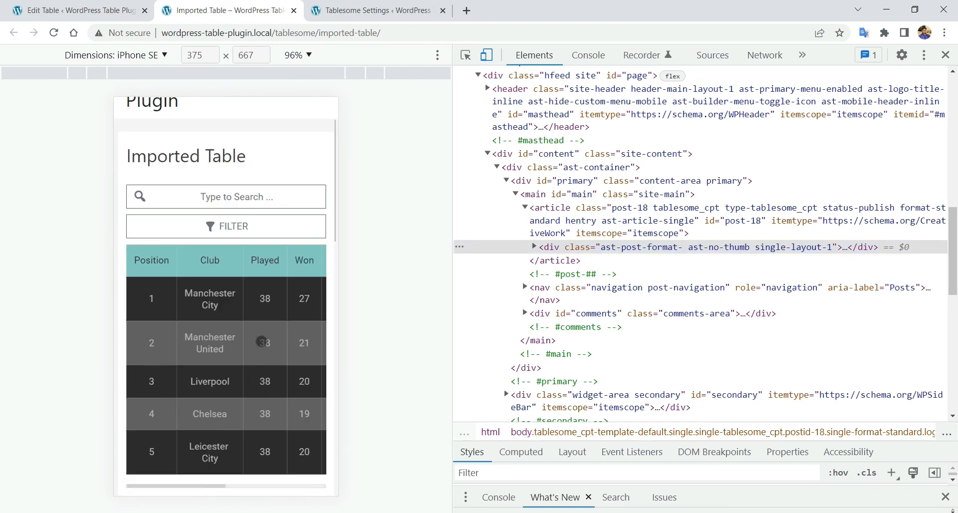
- Test column sorting and swipe the table sideways in phone view, then close DevTools
click(198, 279)
click(166, 279)
click(151, 335)
scroll(204, 339, down, 2)
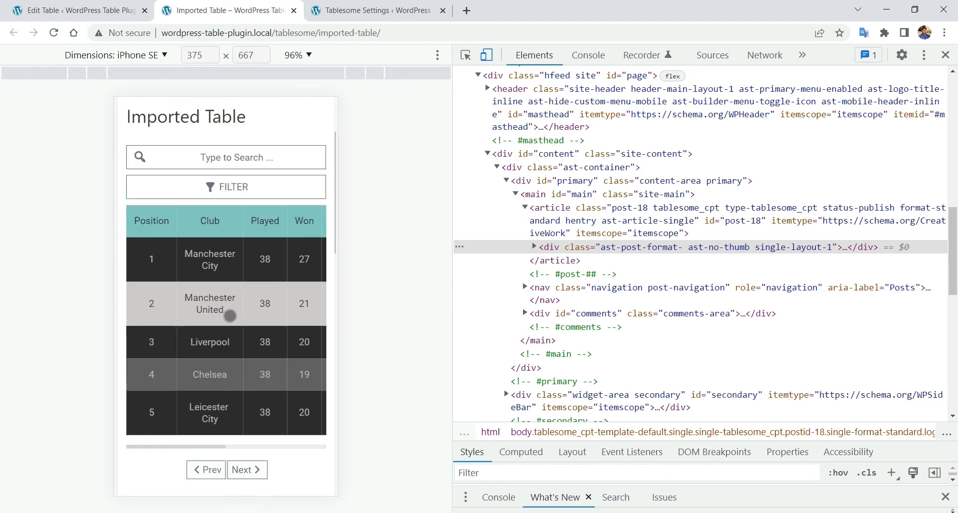
drag(278, 315, 261, 300)
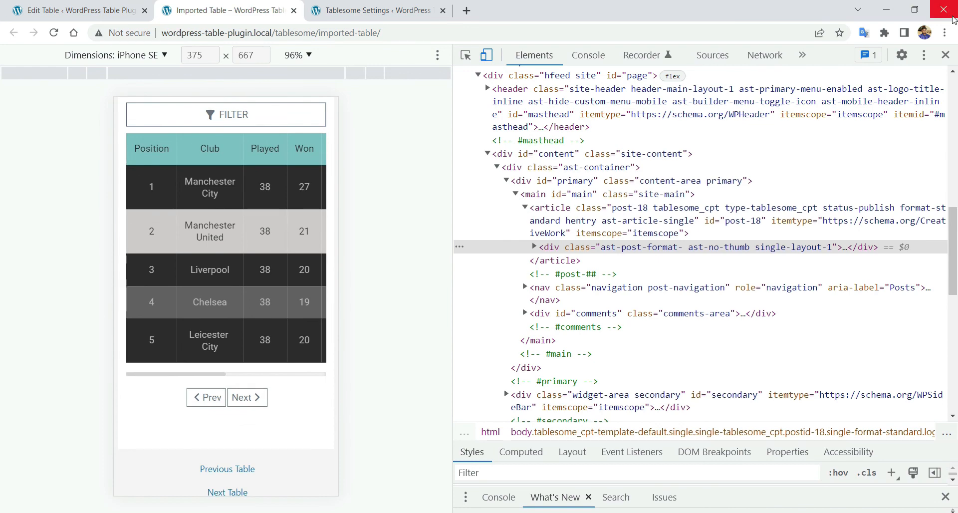
click(946, 55)
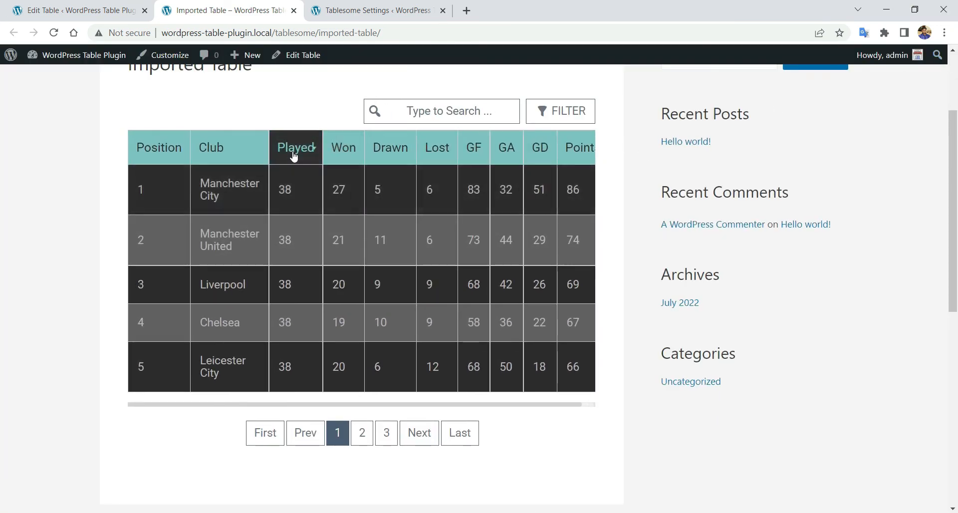
- Open the Pagination style options, comparing them with the live table's pagination
click(90, 17)
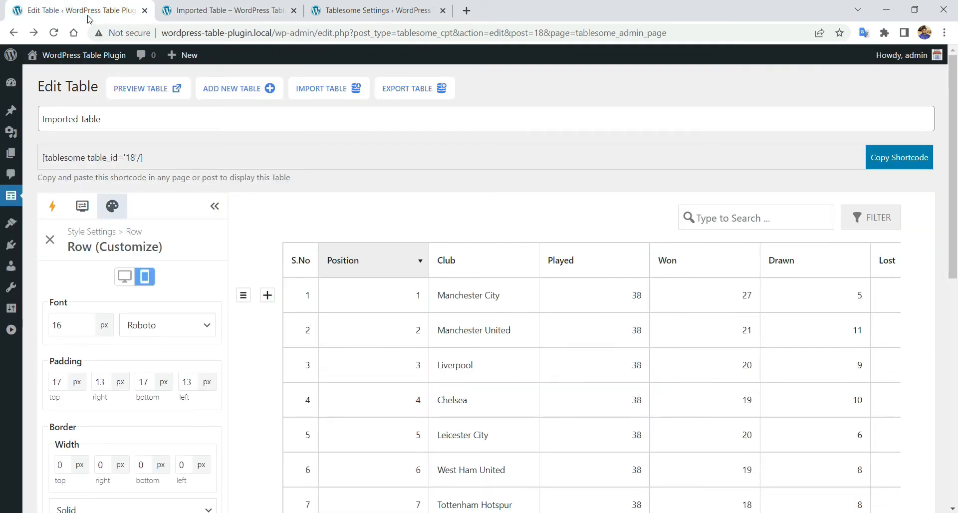
scroll(131, 249, down, 1)
click(50, 178)
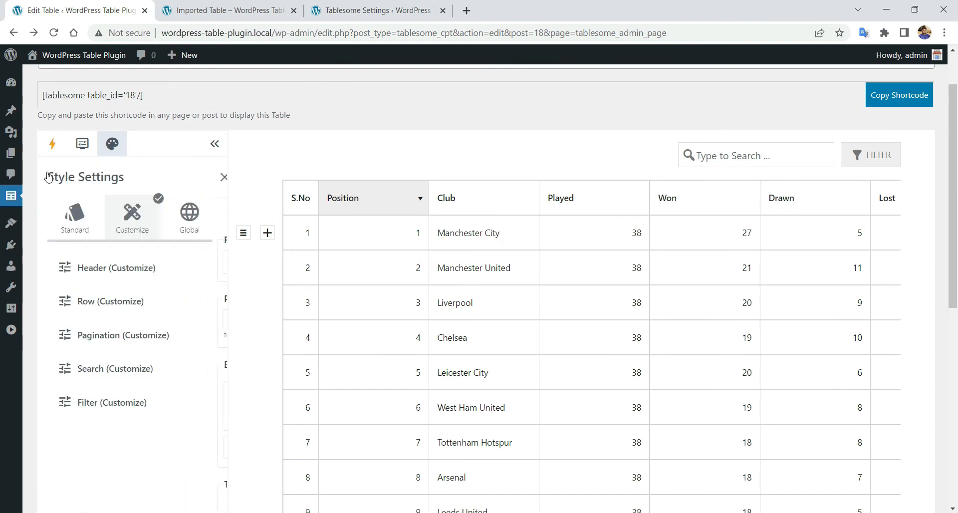
scroll(167, 225, down, 1)
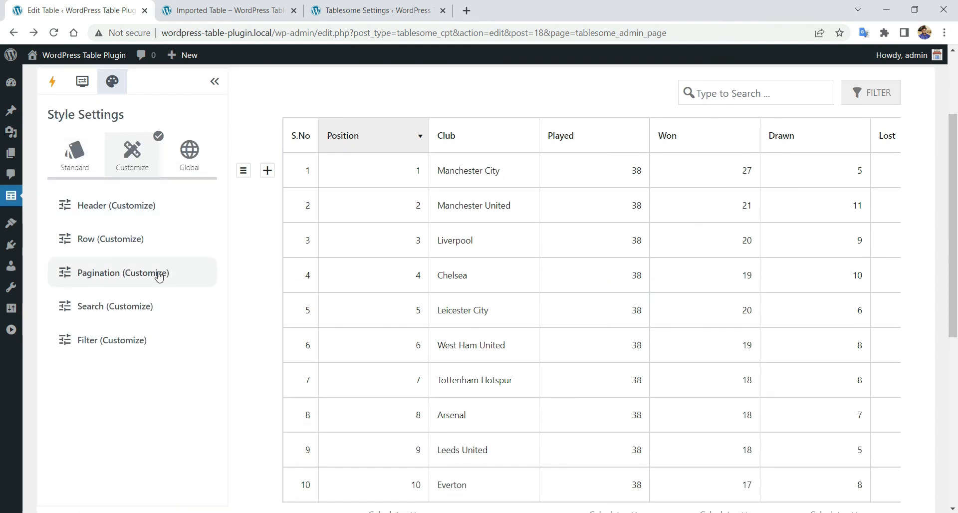
click(159, 272)
scroll(156, 272, down, 3)
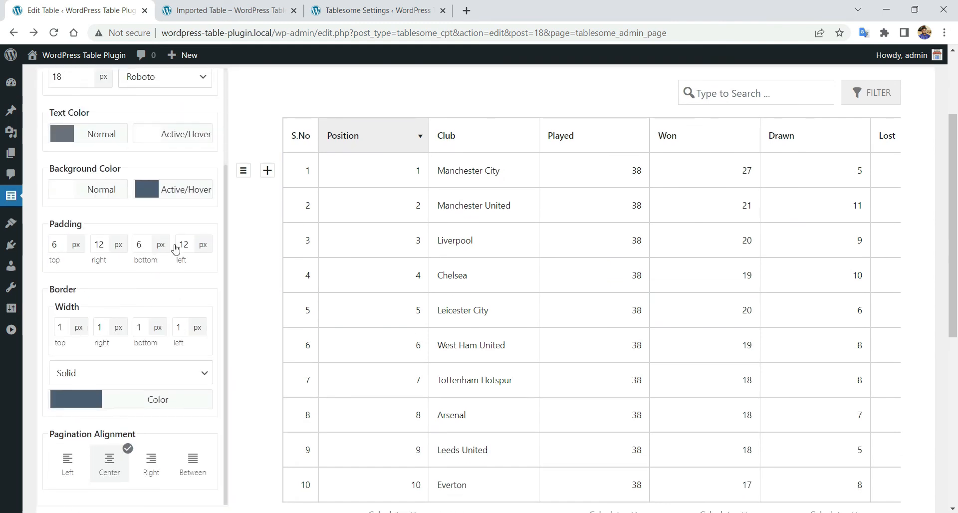
click(220, 12)
scroll(318, 429, down, 1)
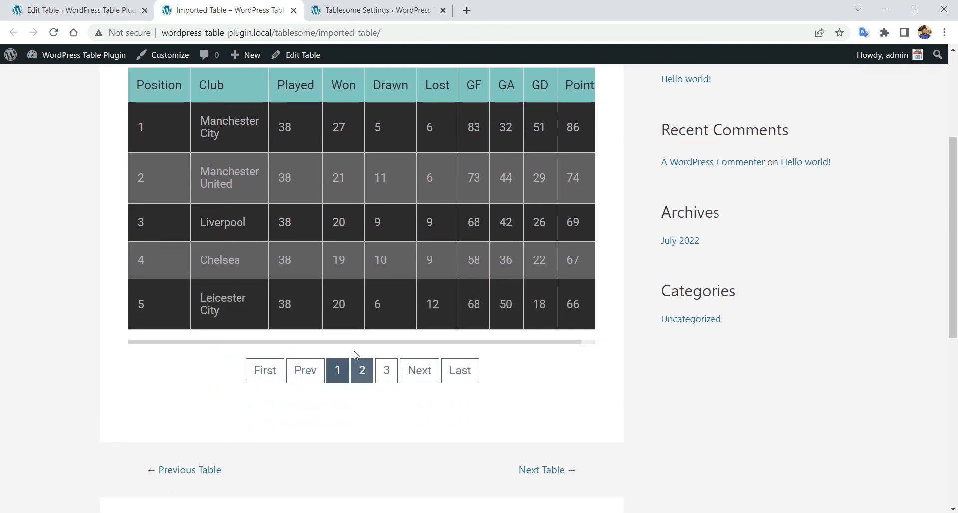
click(86, 6)
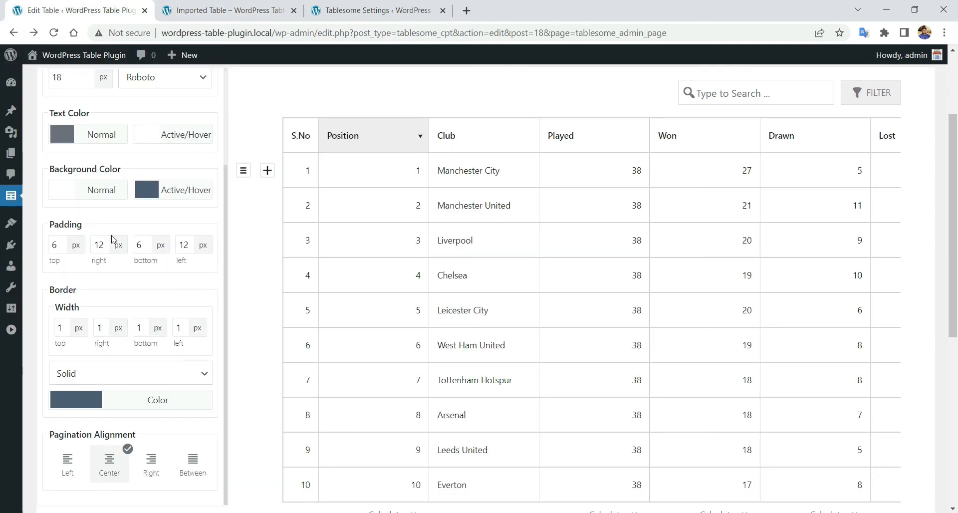
scroll(89, 222, up, 1)
click(217, 14)
scroll(299, 225, up, 1)
click(30, 11)
- Make the pagination text and the active page background dark grey
click(62, 197)
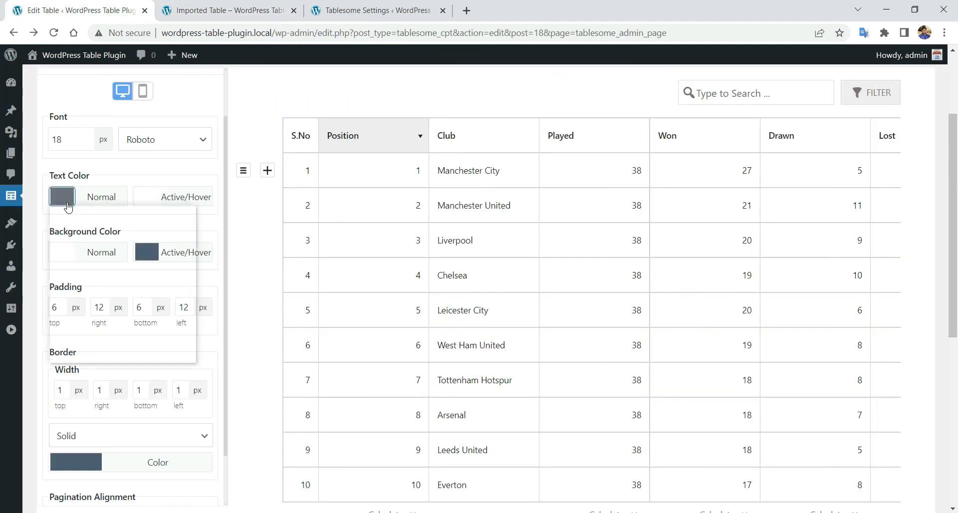
drag(75, 248, 53, 265)
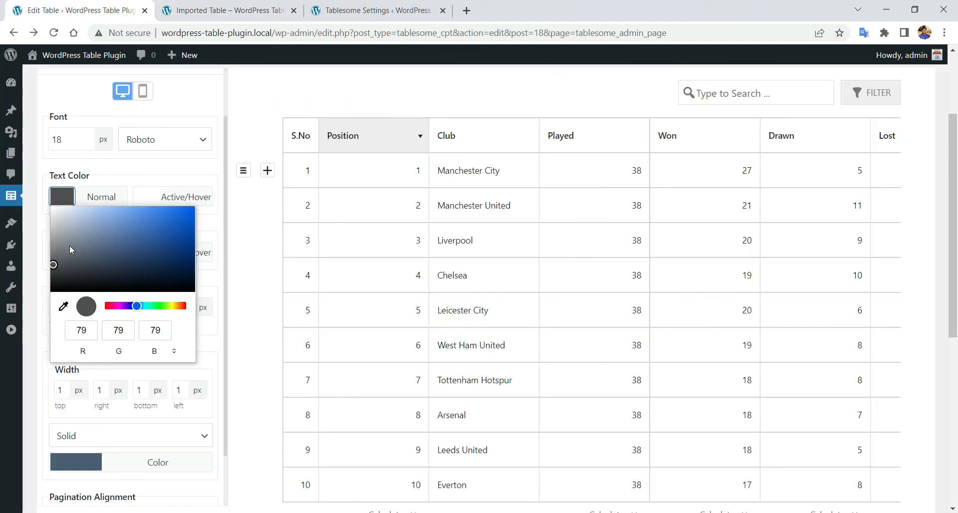
click(116, 167)
click(147, 254)
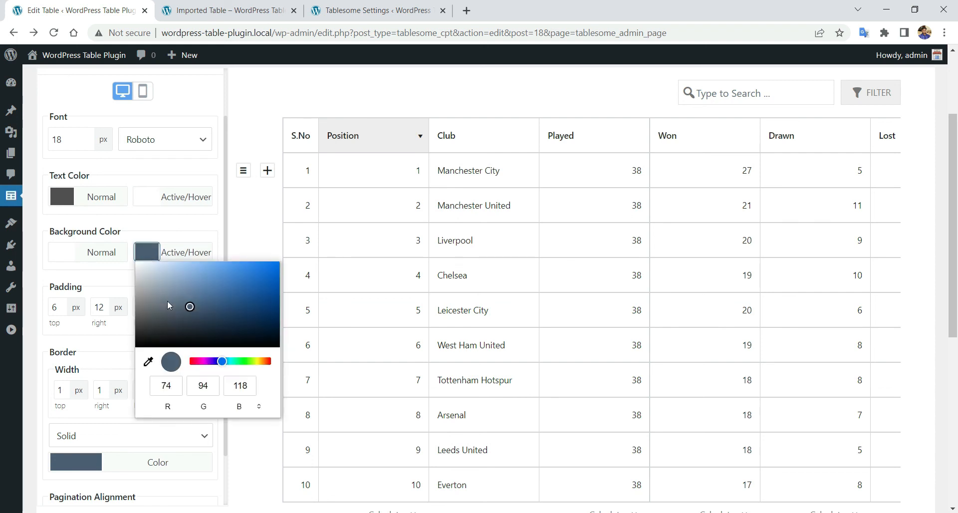
drag(183, 306, 139, 321)
click(70, 216)
- Make the pagination button background and the active page text teal
click(70, 252)
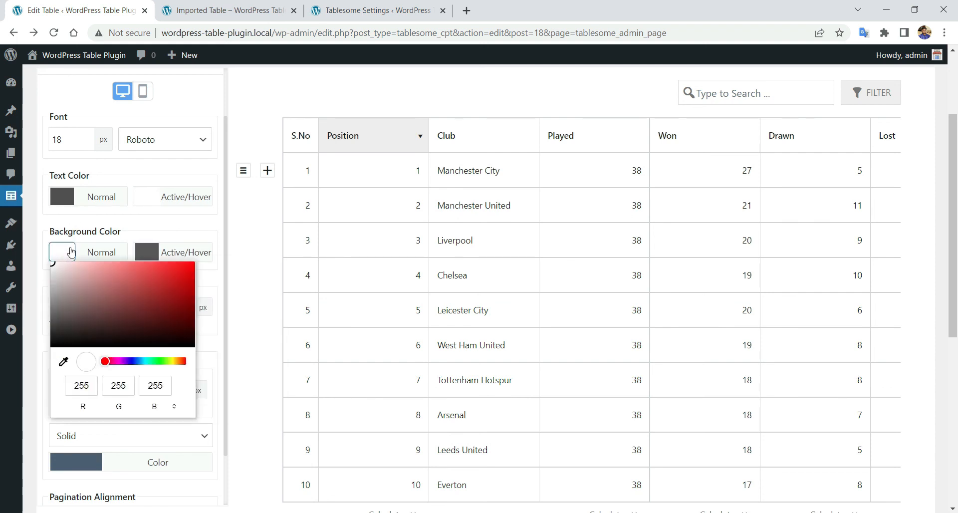
click(144, 363)
drag(176, 286, 125, 285)
click(145, 239)
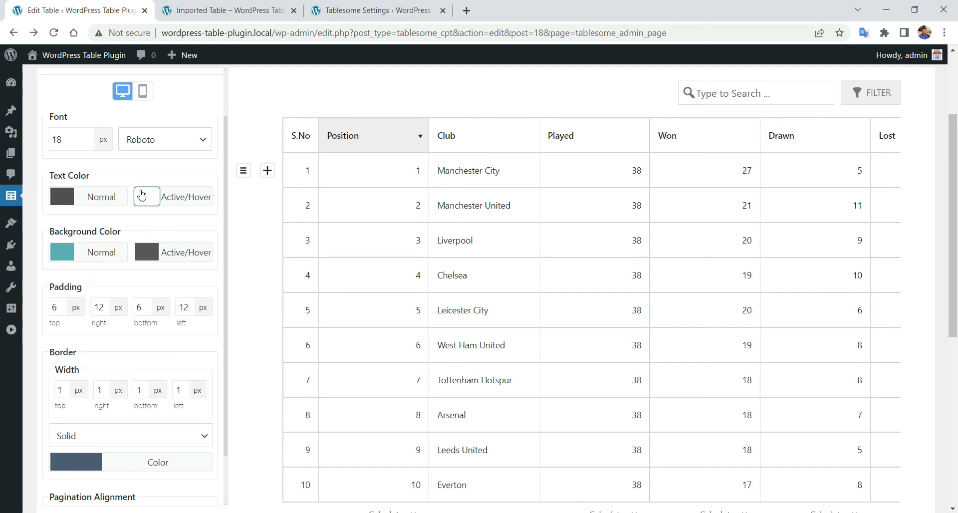
click(146, 196)
click(159, 235)
click(229, 306)
drag(226, 223, 184, 228)
click(153, 175)
- Save the pagination styling and reload the live Imported Table page
scroll(119, 374, down, 8)
click(77, 322)
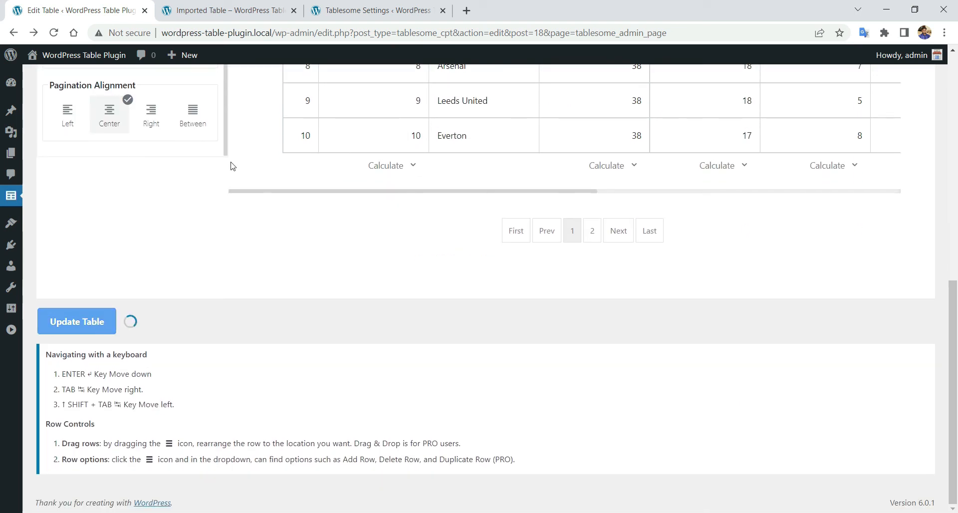
click(589, 103)
click(230, 10)
right_click(128, 99)
click(242, 141)
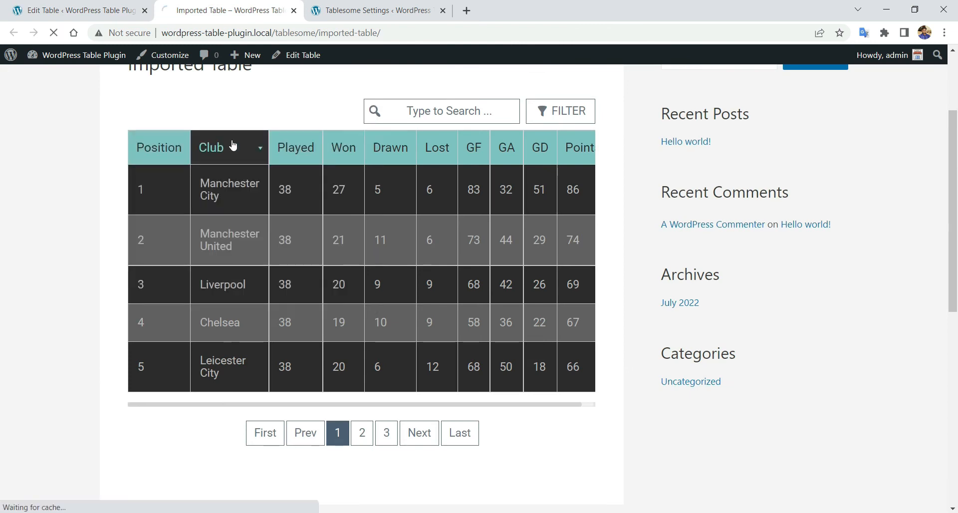
- View page 2 of the league table (rows 6–10), then reopen the editor's pagination options
scroll(285, 160, down, 2)
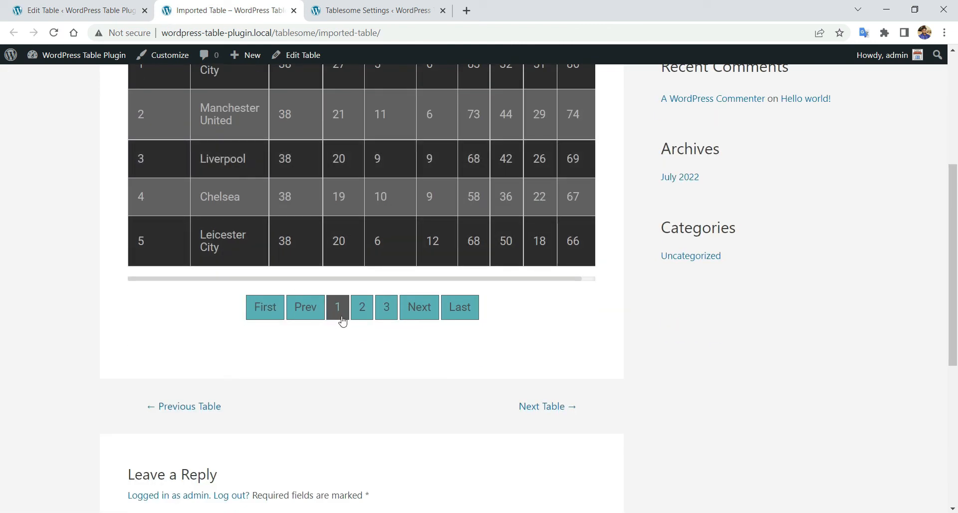
click(359, 311)
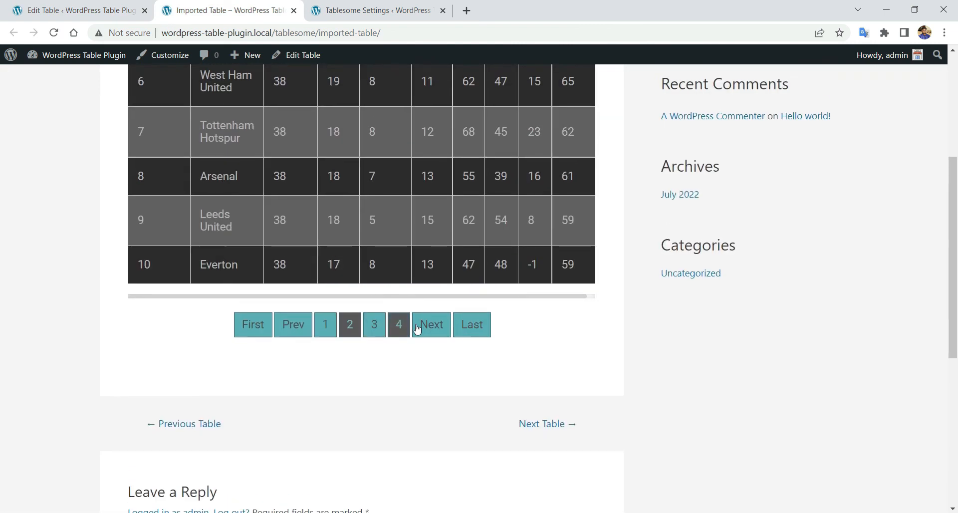
scroll(277, 310, up, 1)
scroll(448, 282, up, 1)
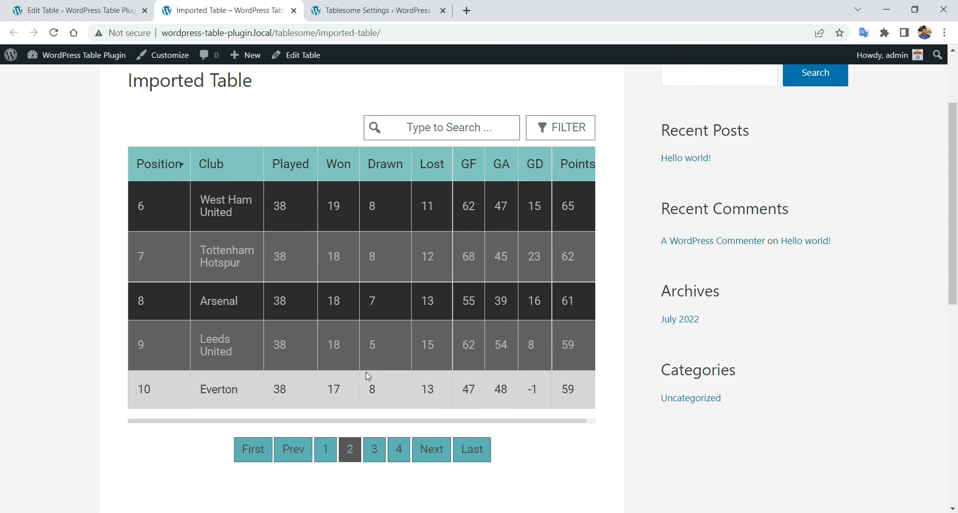
click(20, 6)
click(111, 204)
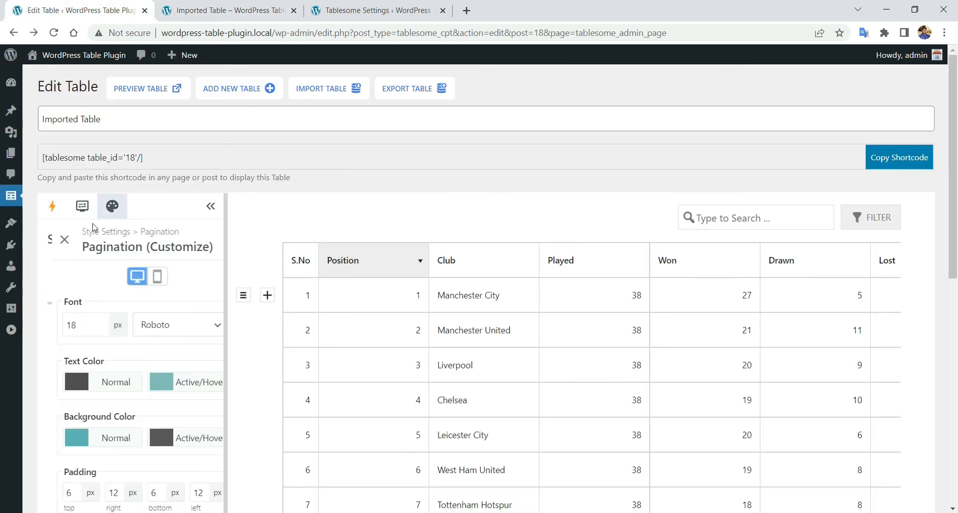
- Left-align the pagination in the mobile pagination settings
scroll(194, 370, down, 2)
scroll(184, 355, down, 5)
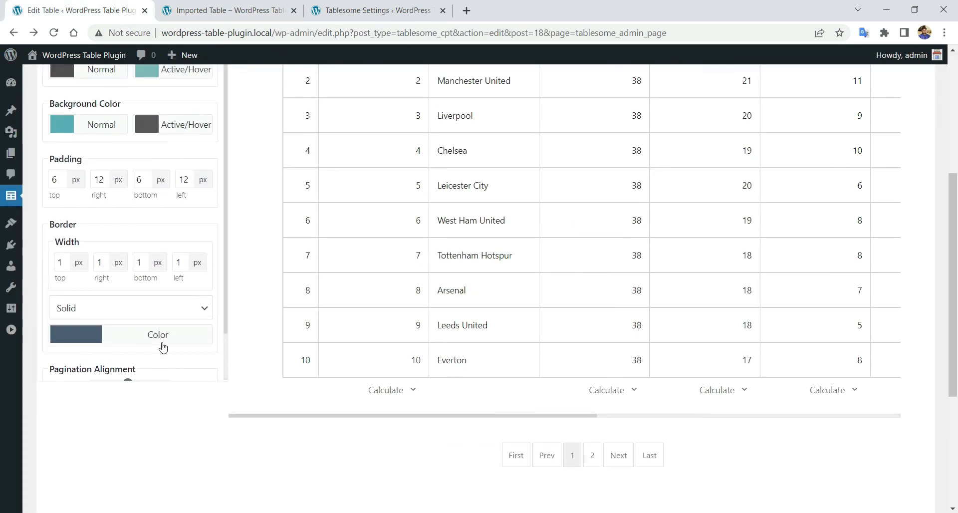
scroll(162, 346, up, 2)
scroll(160, 349, down, 2)
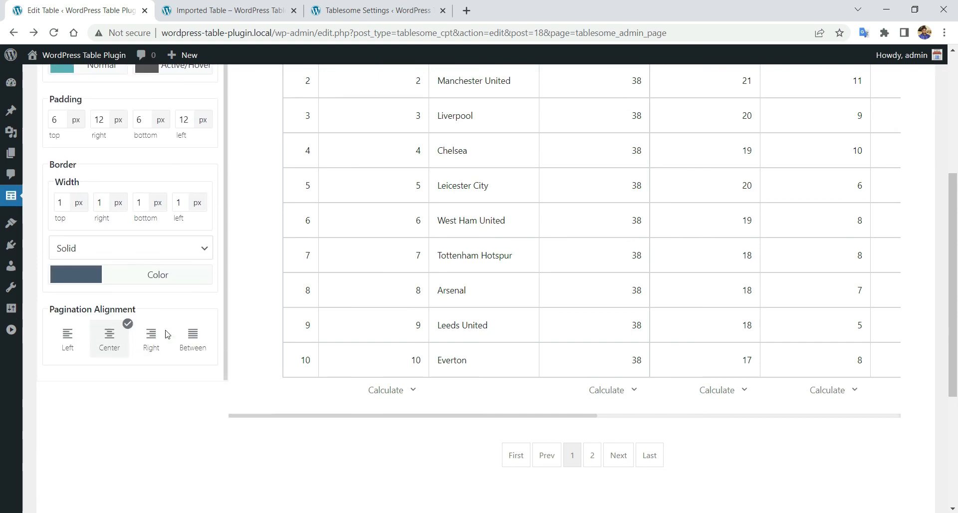
scroll(165, 339, up, 6)
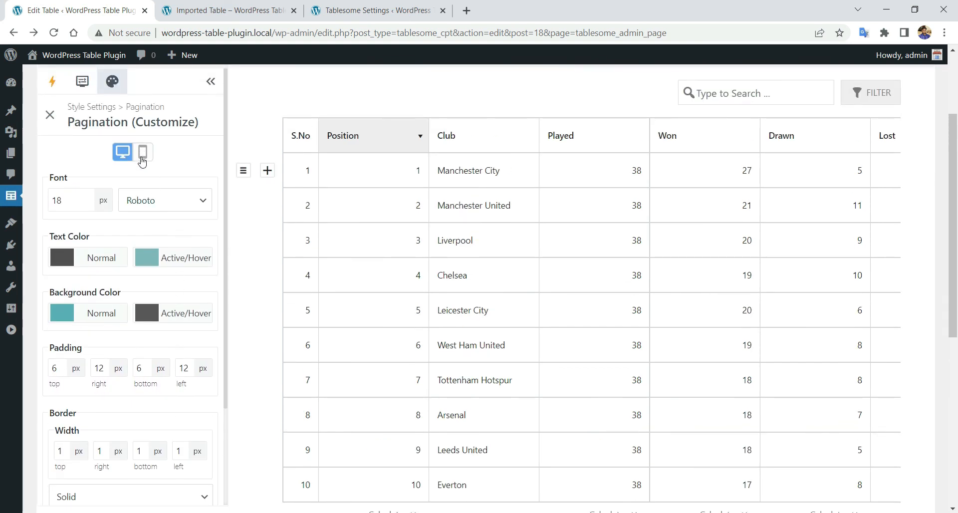
click(143, 161)
scroll(164, 239, down, 3)
click(78, 335)
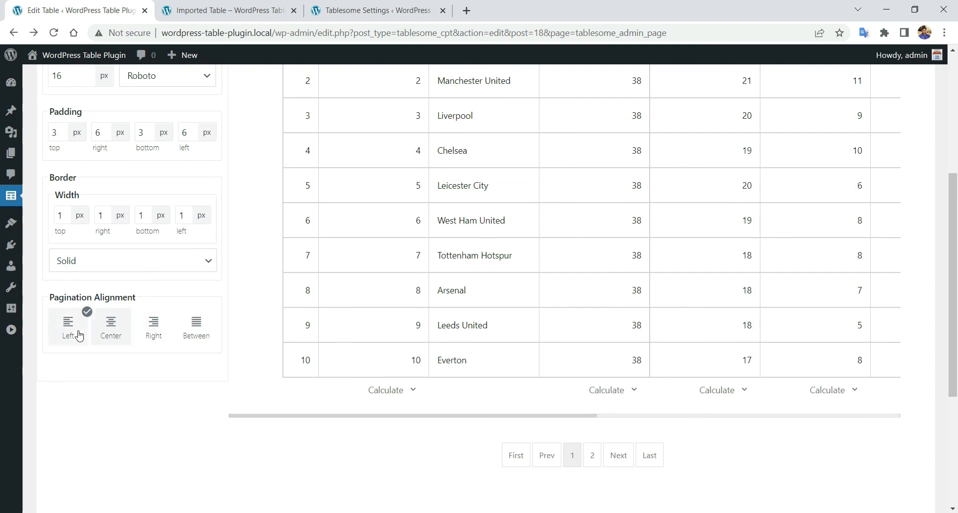
- Save the table and switch to the published Imported Table page
scroll(150, 347, down, 2)
scroll(159, 332, up, 4)
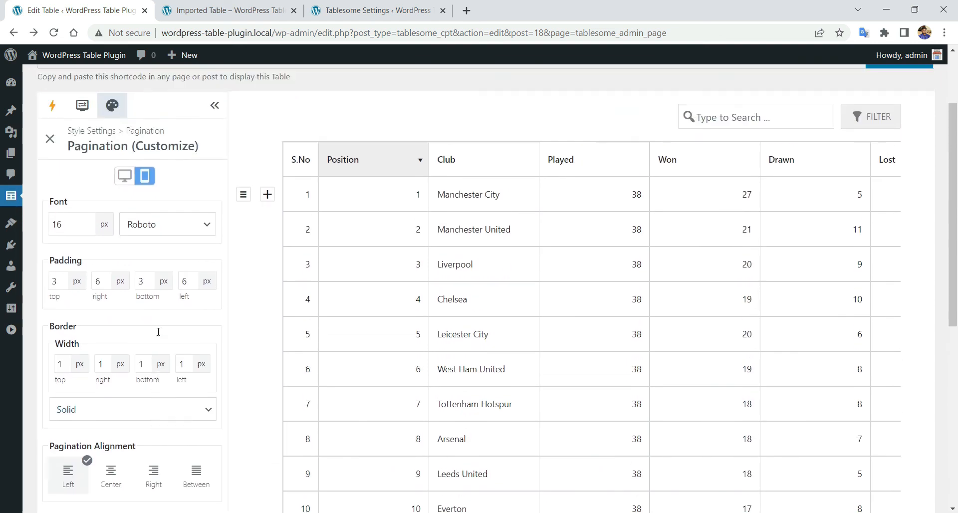
scroll(158, 332, down, 7)
click(109, 330)
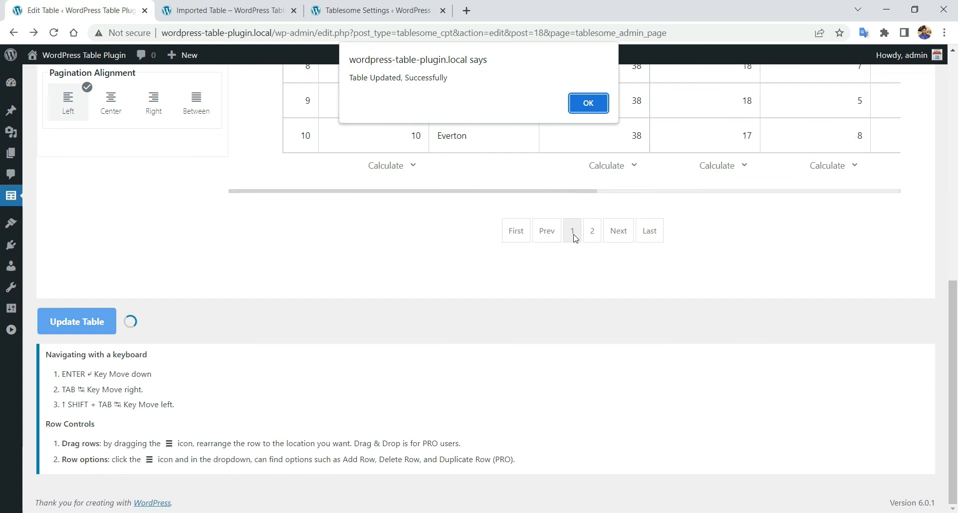
click(589, 102)
click(230, 10)
- Reload the published table, check it in the iPhone SE DevTools preview, then close the preview
right_click(116, 130)
click(206, 169)
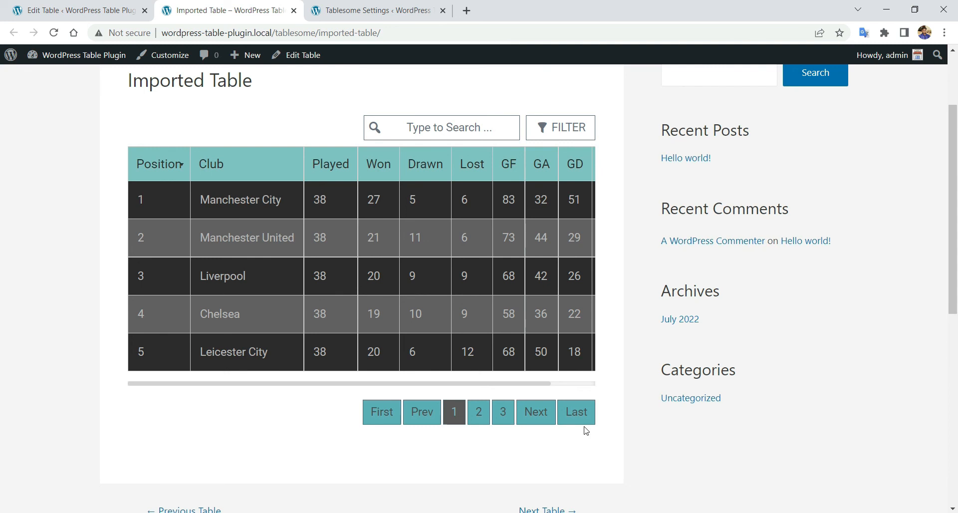
right_click(597, 445)
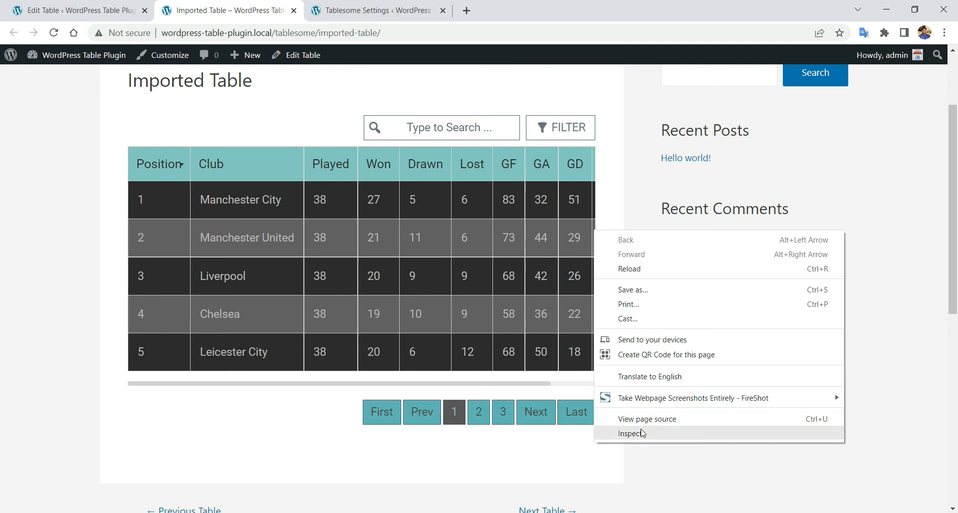
click(643, 433)
scroll(180, 332, down, 3)
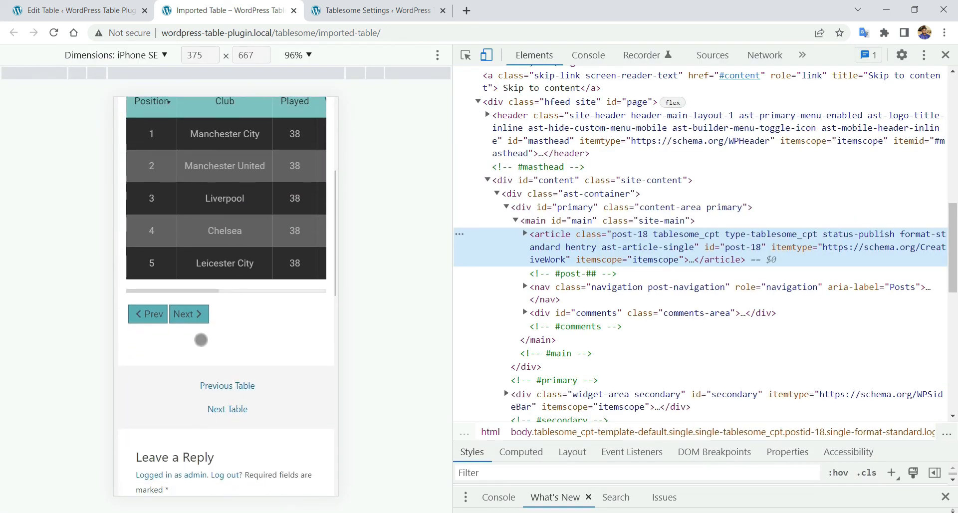
scroll(180, 332, up, 3)
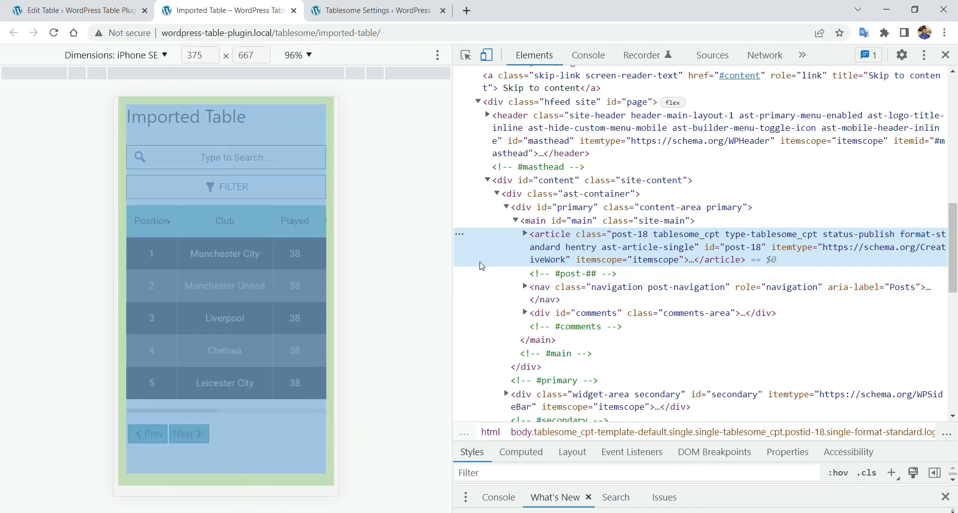
click(945, 55)
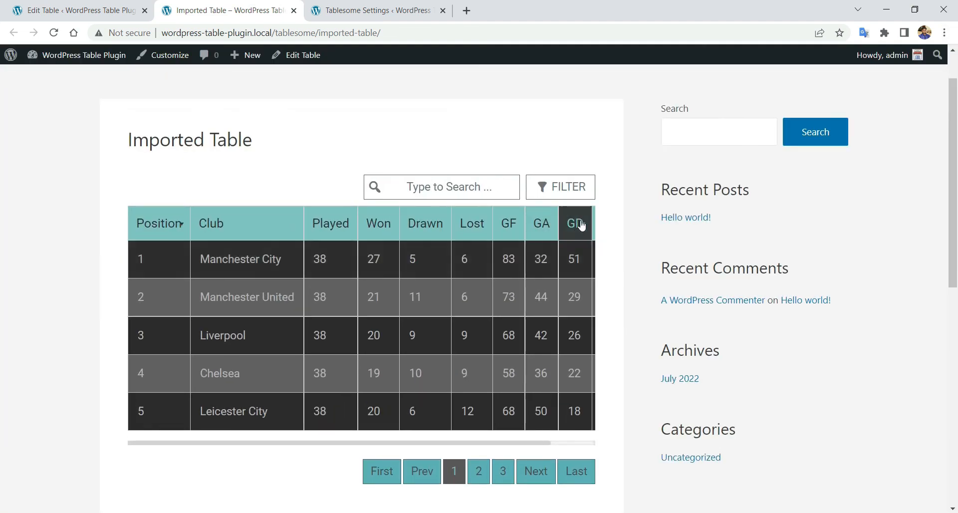
- Back in the table editor, open the filter control's style options
click(78, 10)
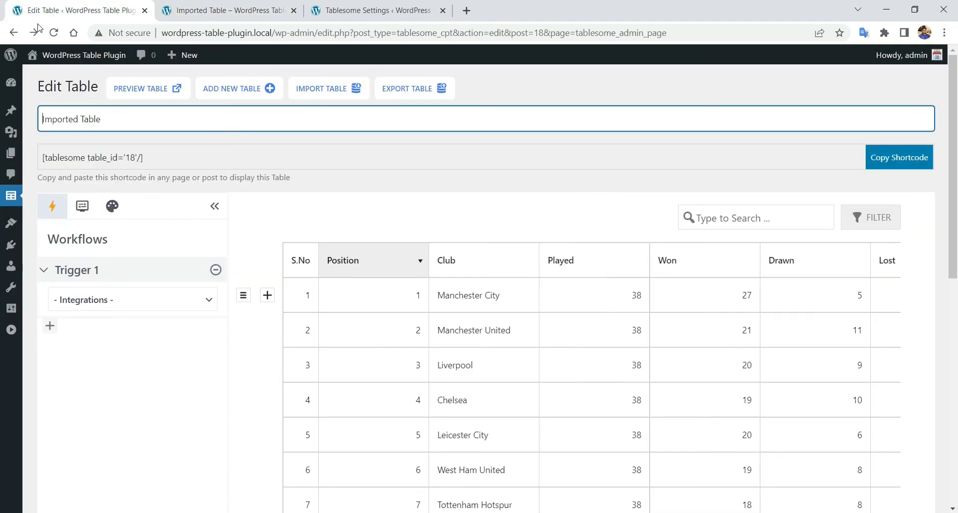
scroll(100, 252, down, 1)
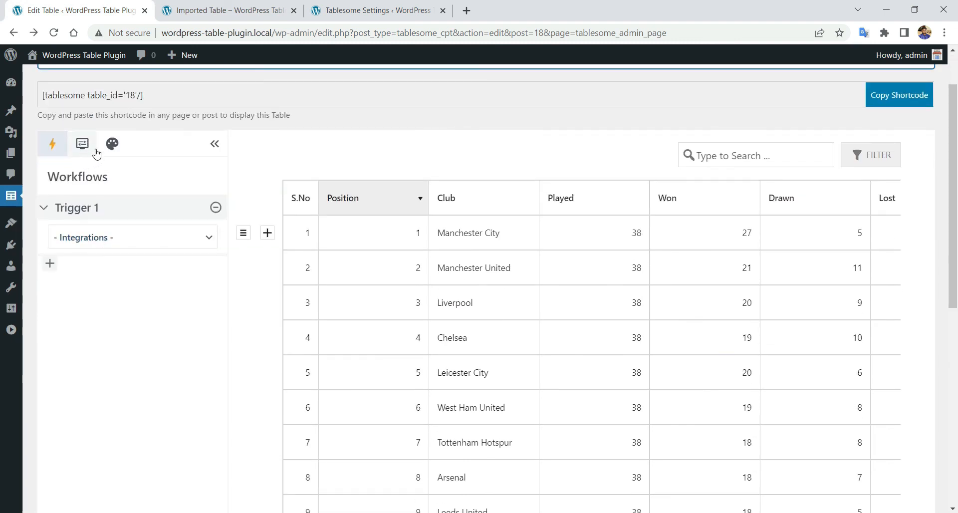
click(112, 144)
click(51, 177)
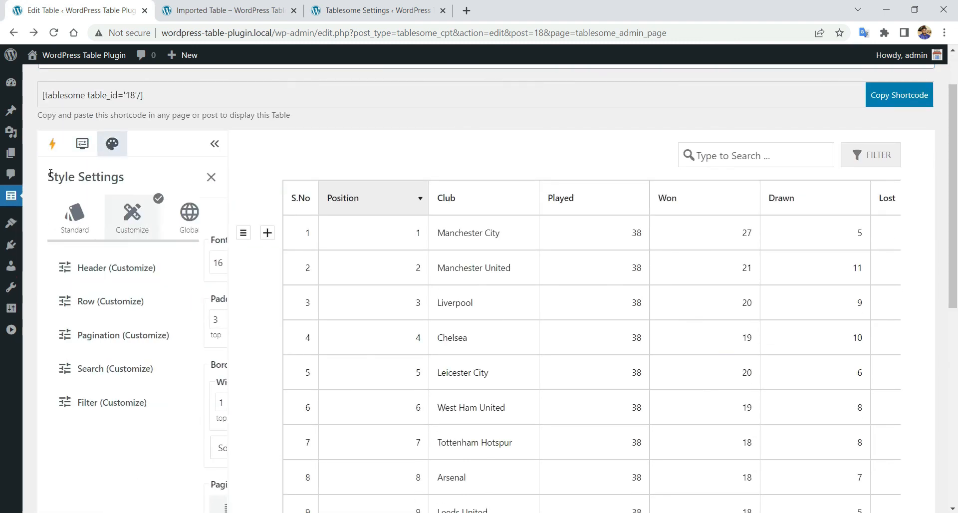
scroll(202, 235, down, 2)
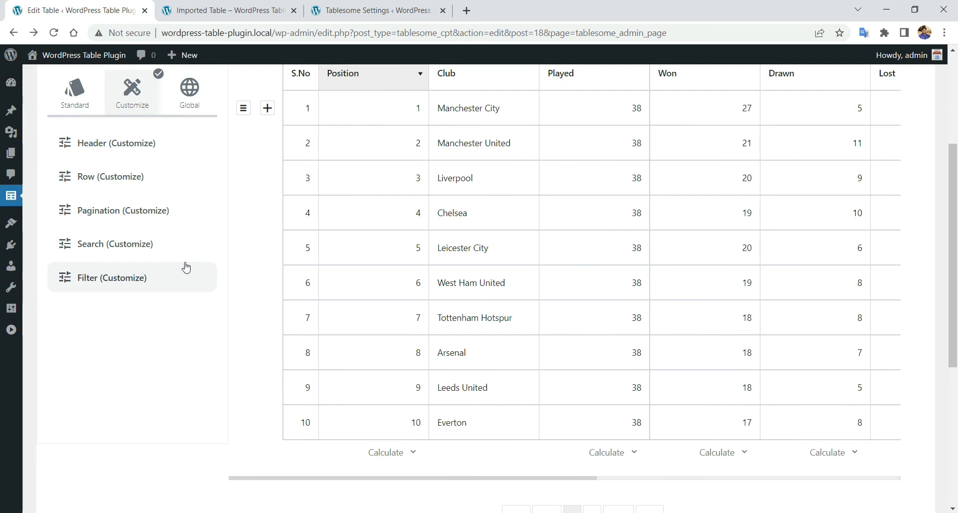
click(180, 271)
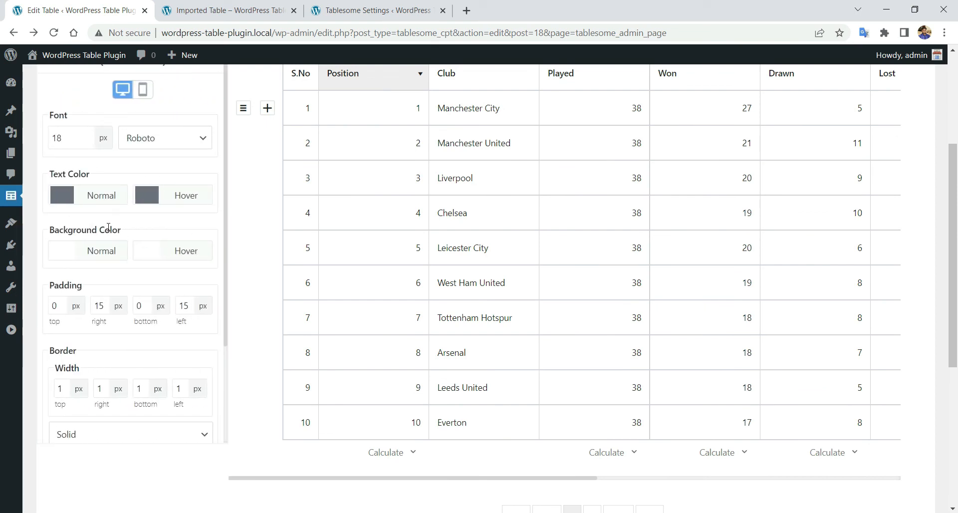
- Set the filter's hover background to mid grey and its hover text to muted teal
click(146, 252)
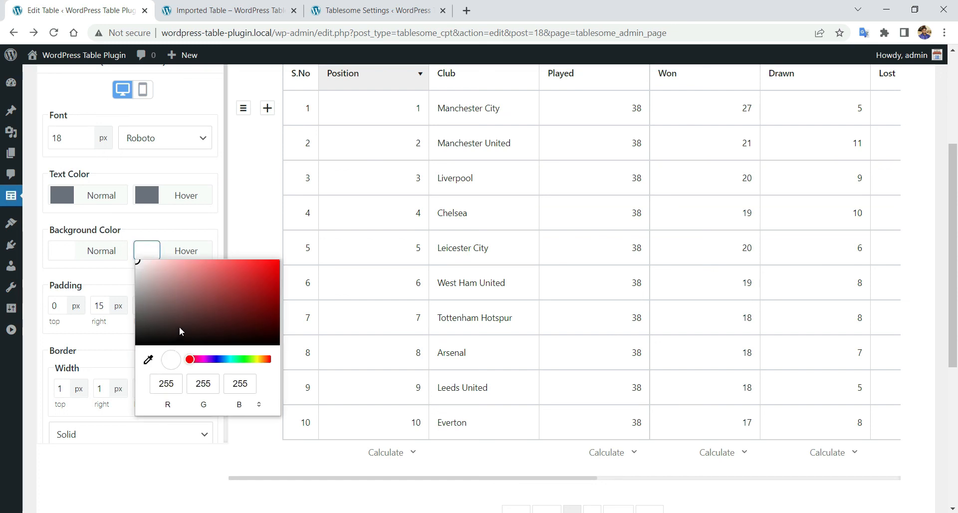
drag(142, 322, 140, 312)
click(140, 222)
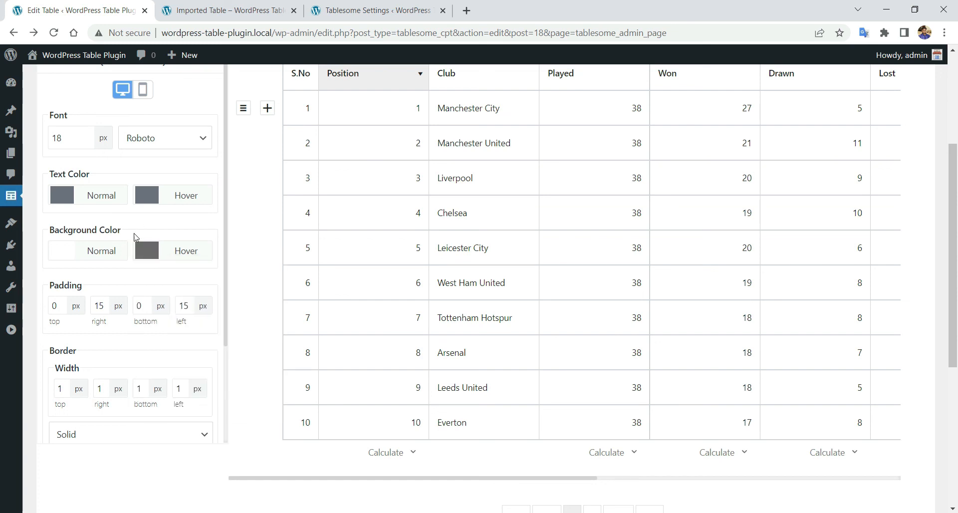
click(139, 249)
drag(145, 313, 133, 310)
click(151, 214)
click(151, 200)
drag(190, 225, 231, 212)
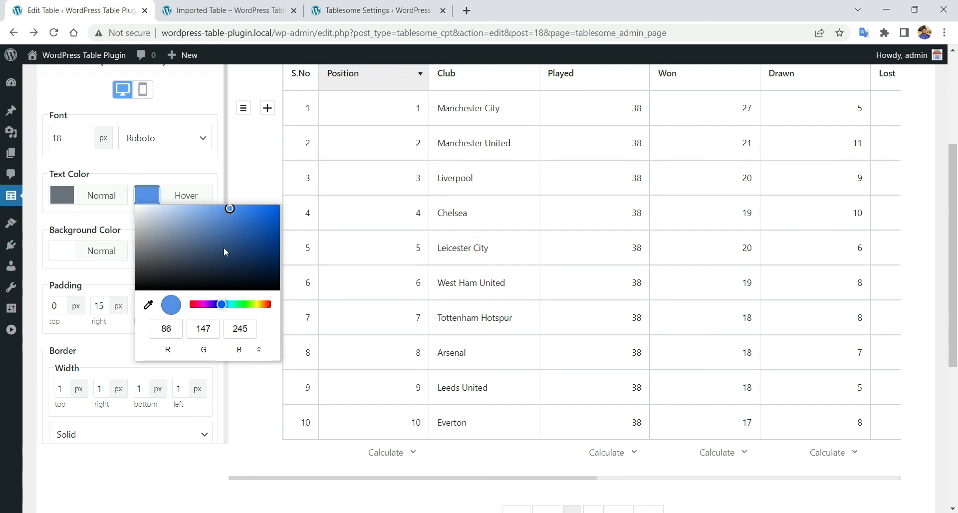
drag(224, 305, 232, 306)
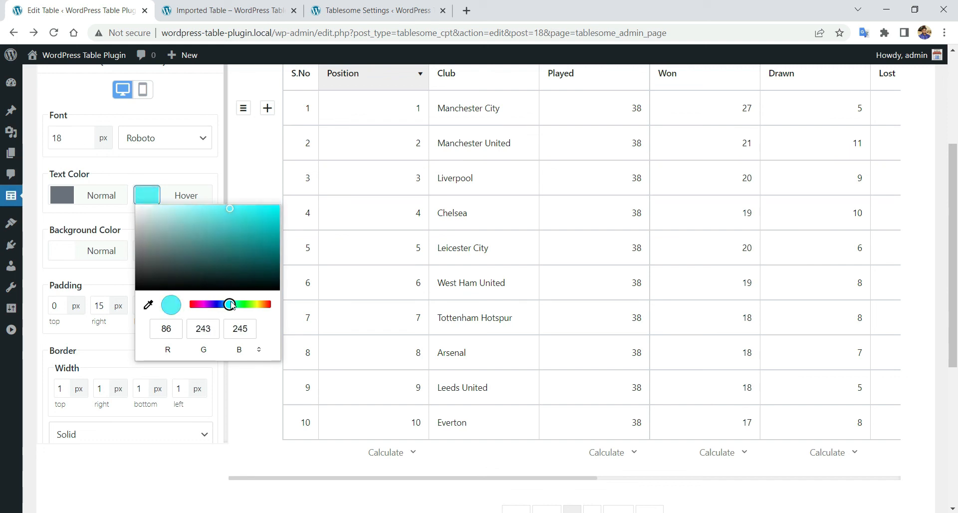
click(195, 227)
click(31, 227)
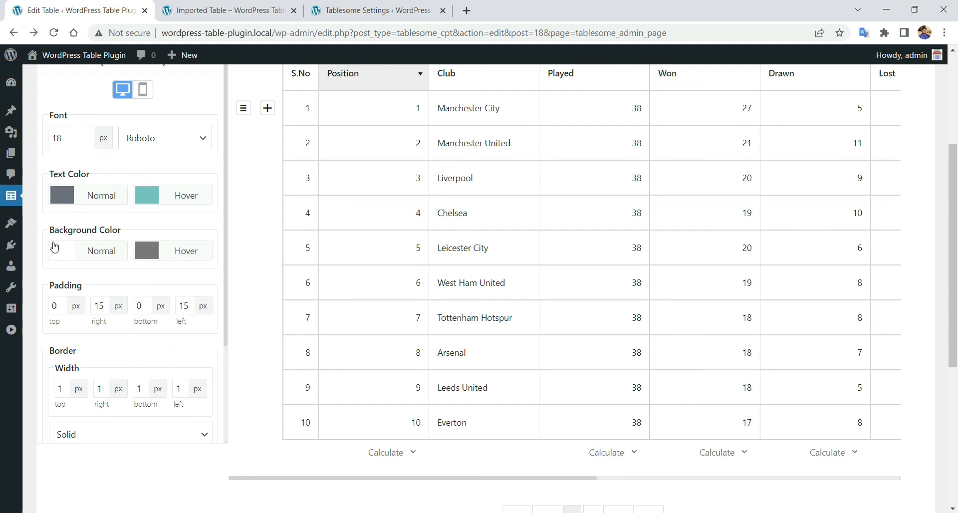
- Set the filter's normal background colour to muted teal
click(62, 250)
click(144, 360)
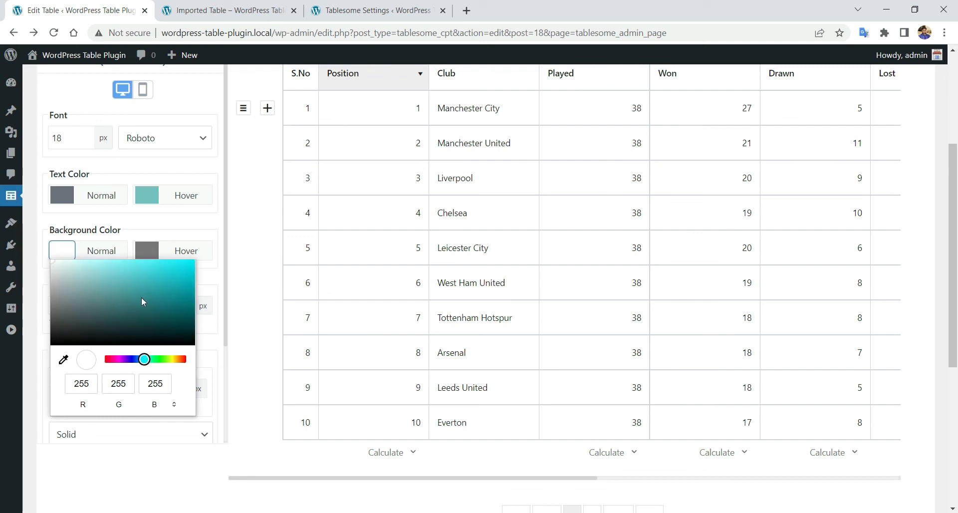
click(83, 279)
drag(83, 279, 101, 281)
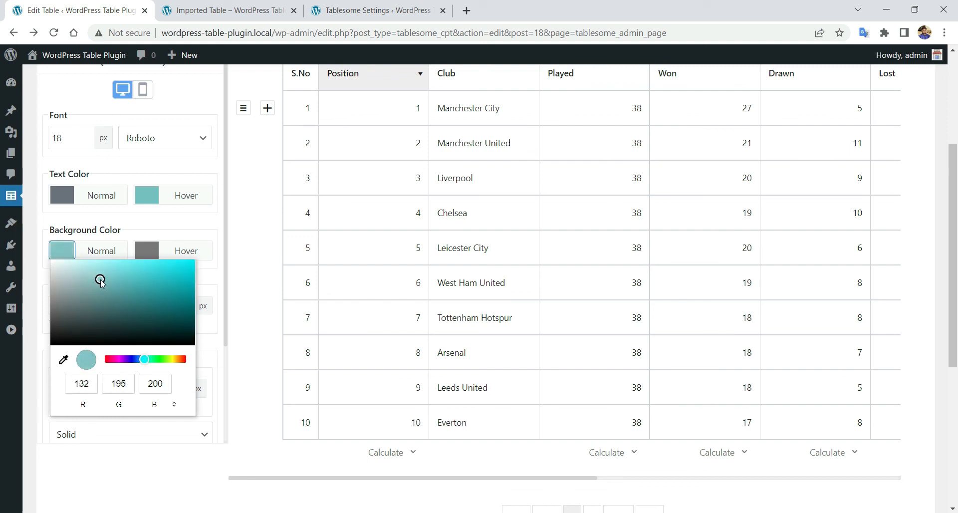
click(115, 228)
- Update the table to save the new filter colours
scroll(124, 309, down, 8)
click(107, 312)
click(583, 100)
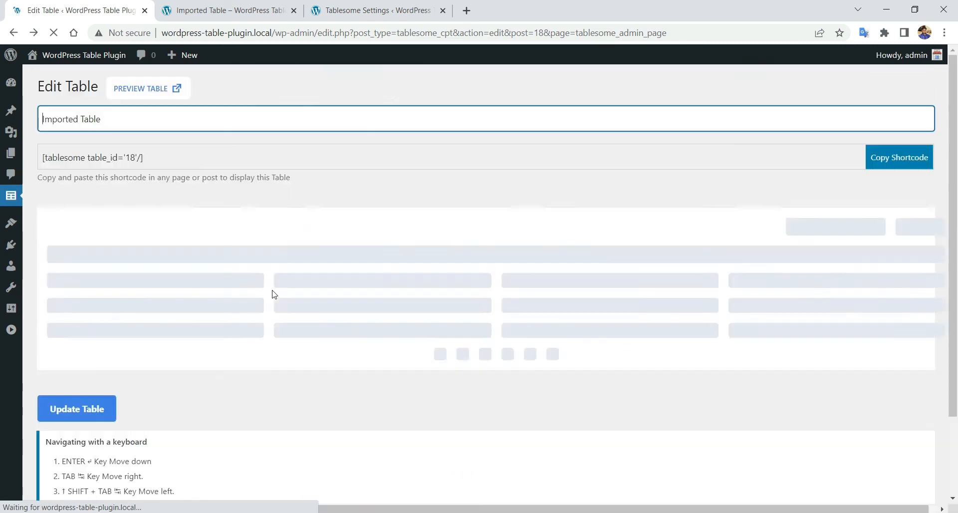
click(112, 206)
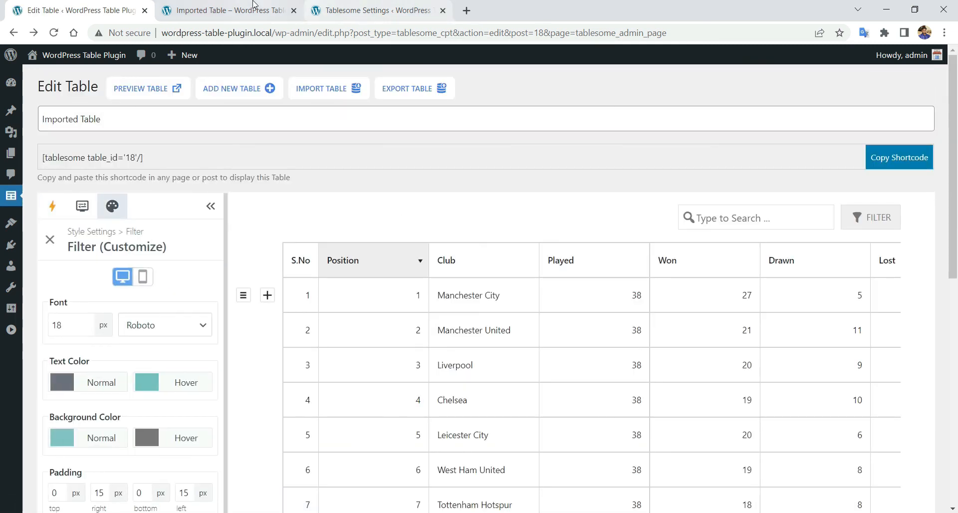
- Reload the live Imported Table page and open the filter dropdown to check its teal styling
click(257, 7)
right_click(205, 145)
click(302, 188)
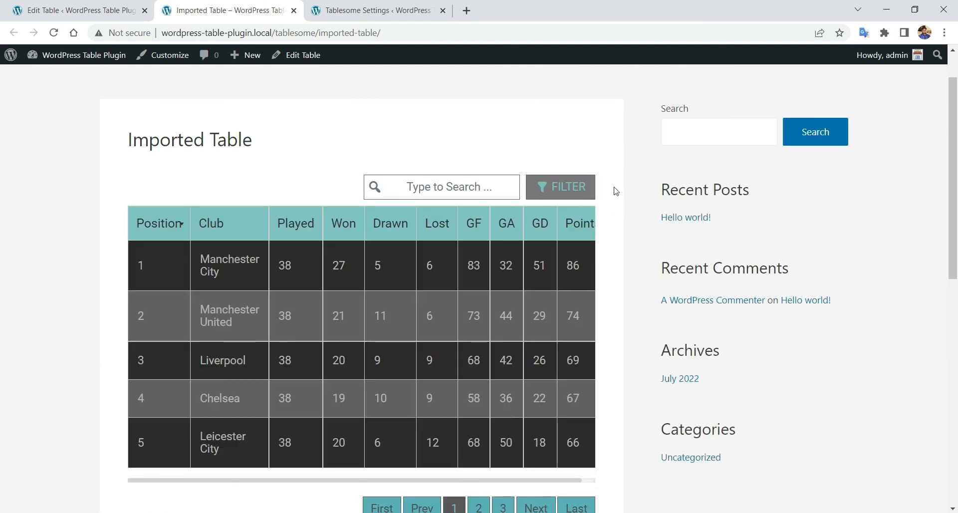
click(554, 189)
click(553, 161)
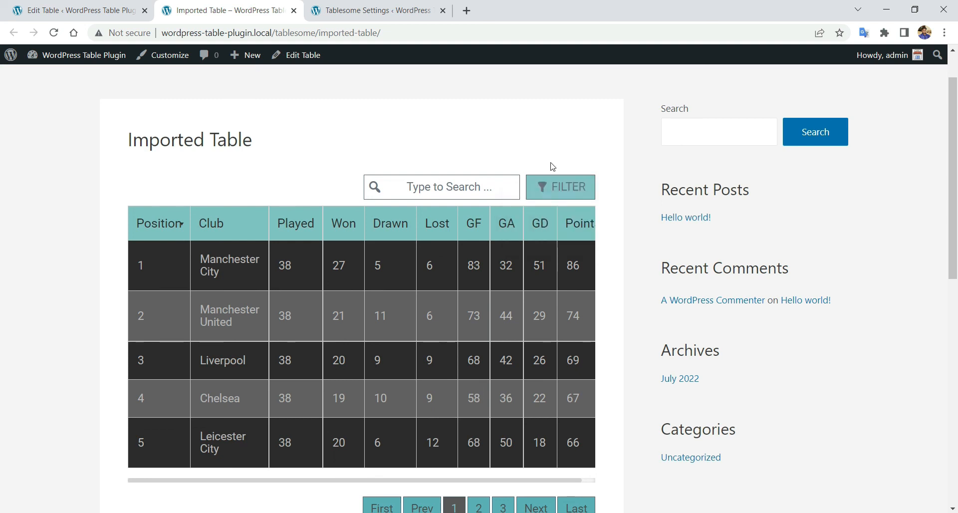
click(96, 6)
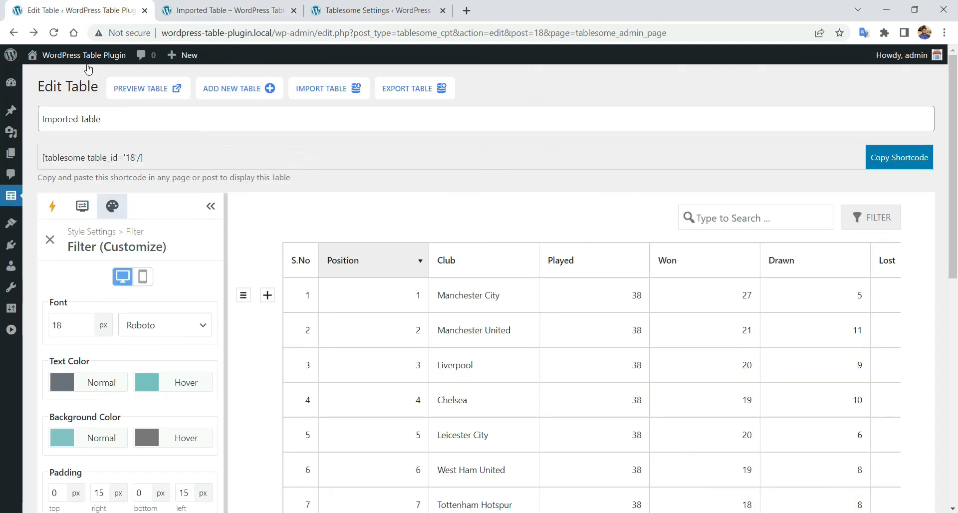
- Set the normal text colour to light grey in the search box styling
click(50, 240)
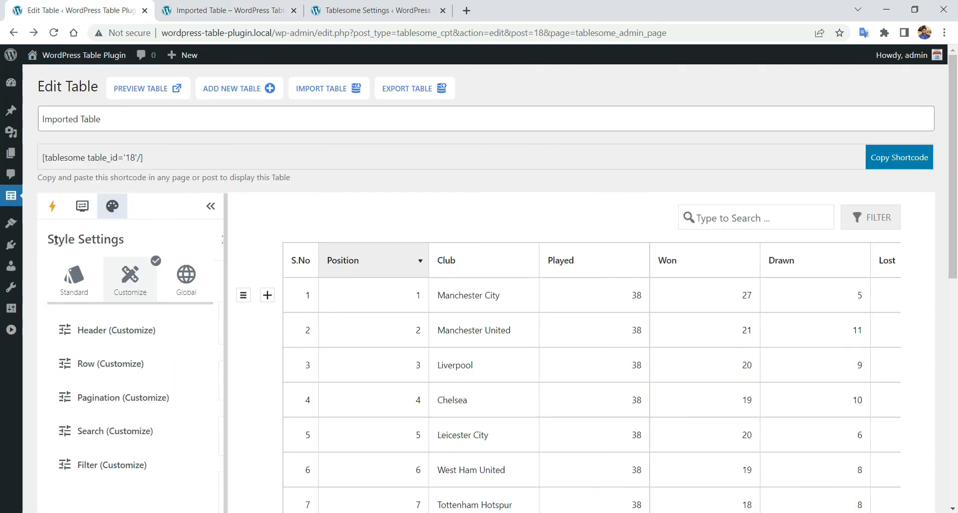
click(124, 427)
scroll(185, 305, down, 3)
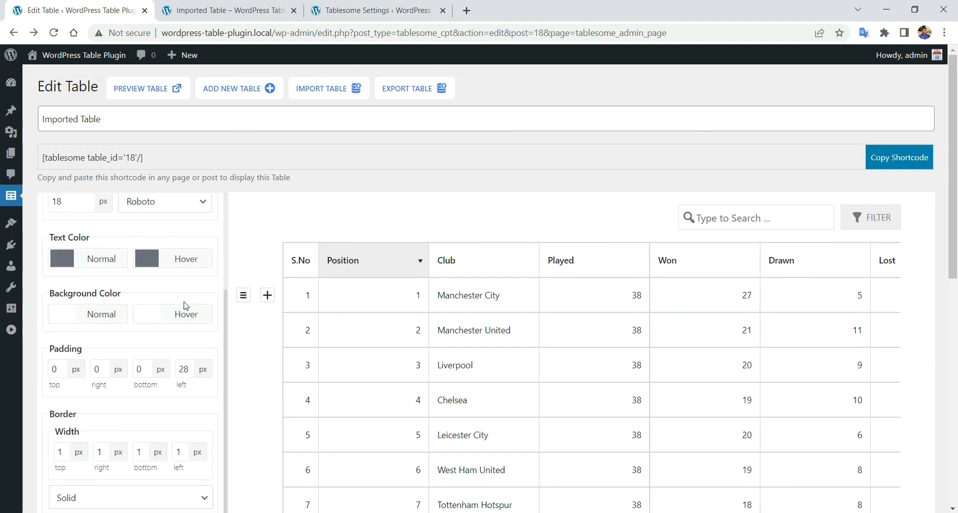
scroll(259, 240, down, 1)
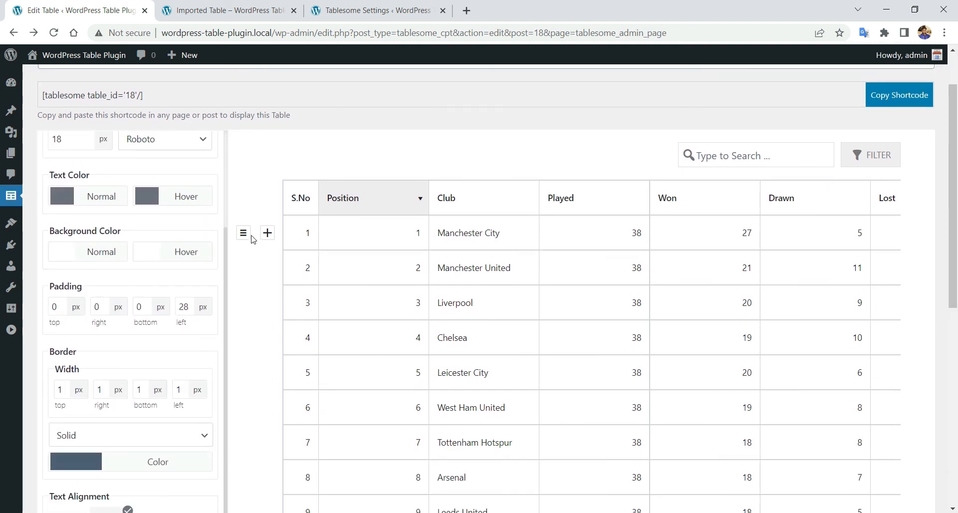
scroll(179, 272, up, 1)
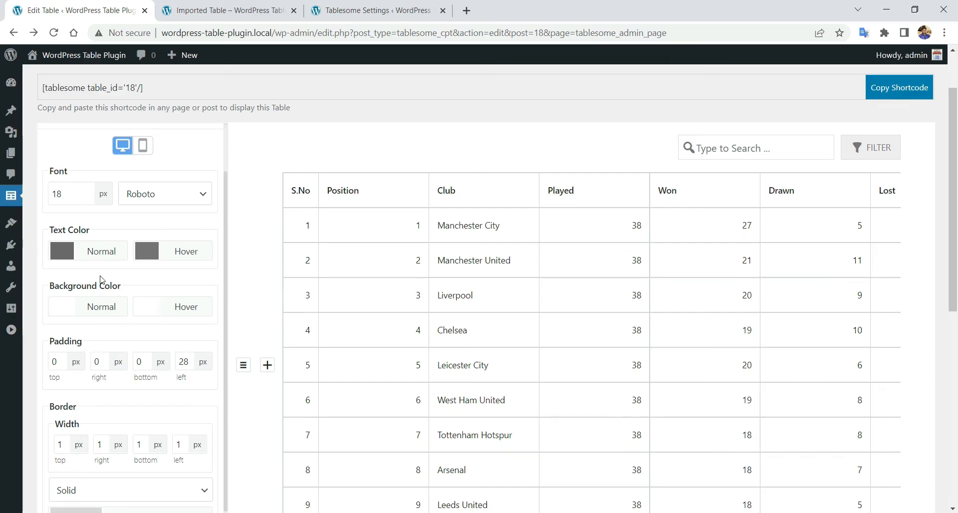
click(67, 254)
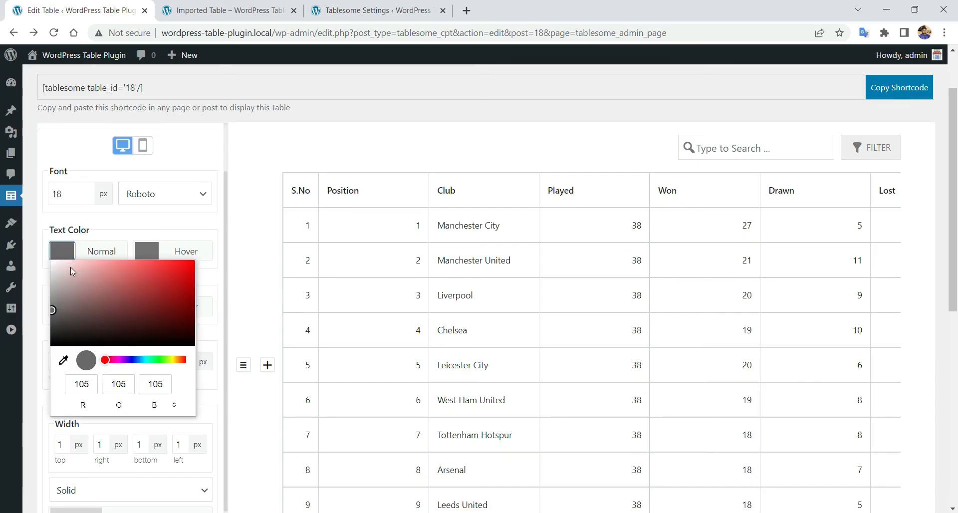
drag(52, 312, 52, 291)
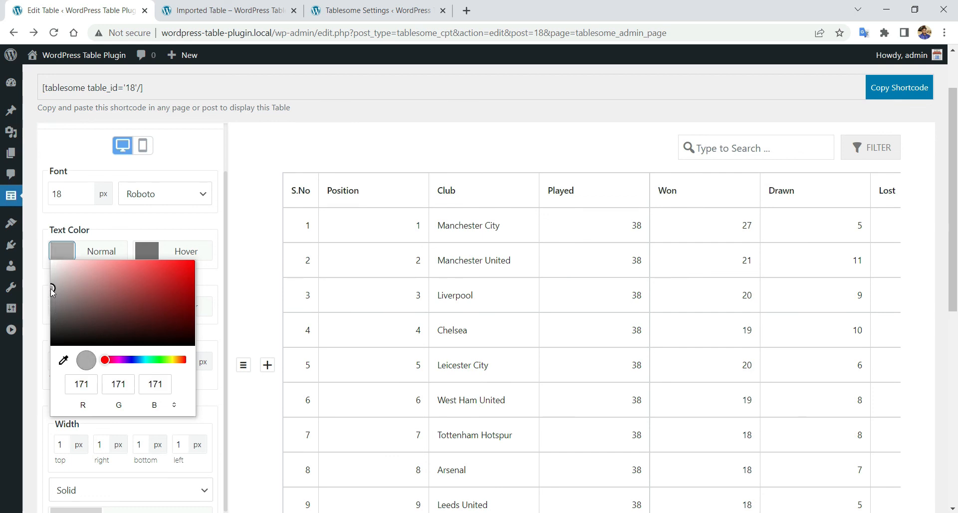
click(28, 280)
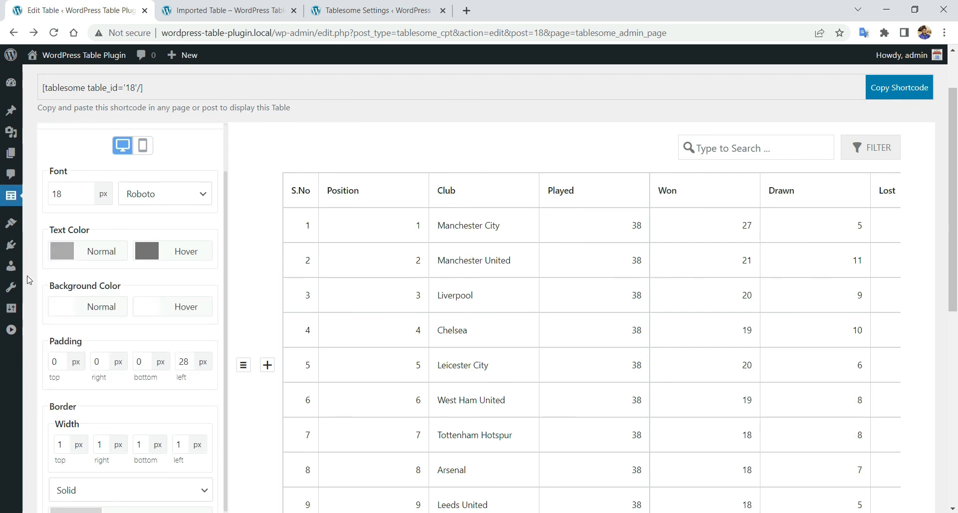
- Make the normal background light teal and the hover background dark grey
click(64, 306)
click(145, 417)
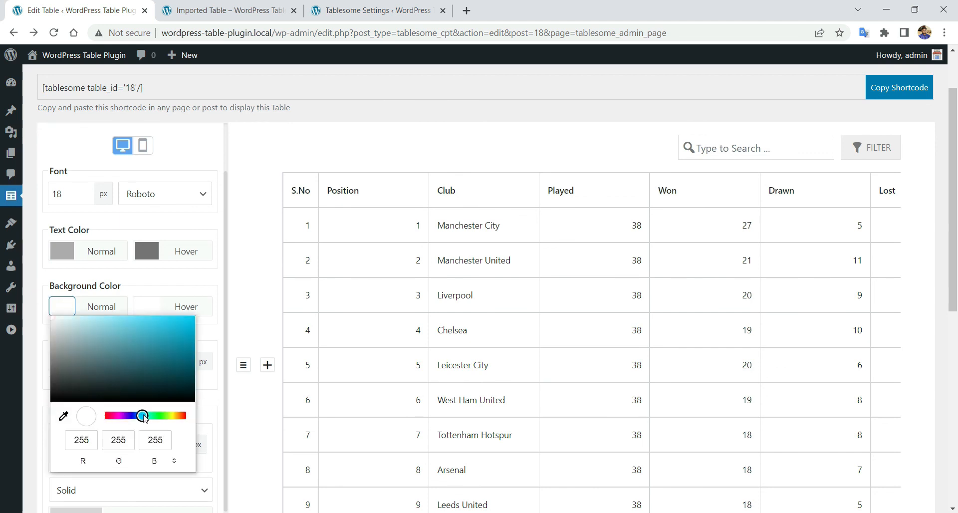
drag(148, 353, 131, 331)
click(131, 292)
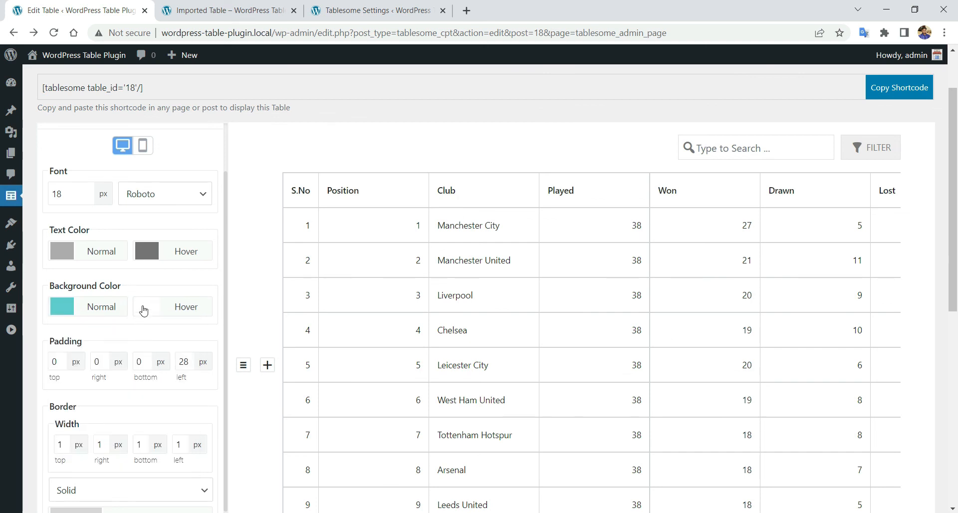
click(144, 311)
click(228, 416)
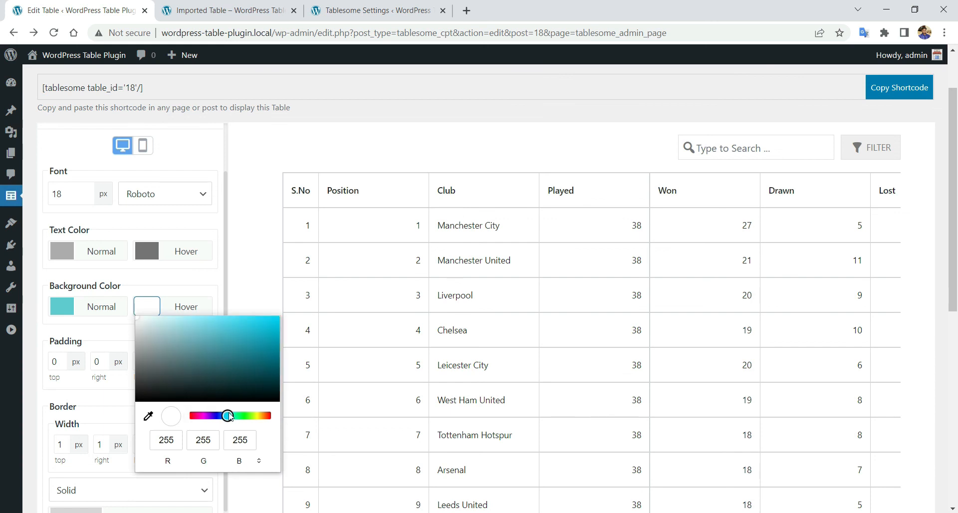
click(192, 417)
drag(145, 381, 137, 375)
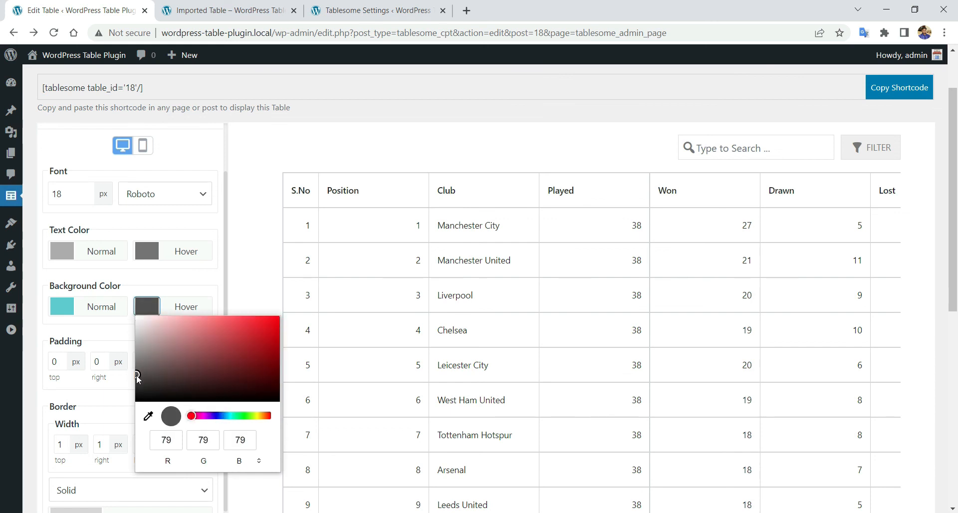
click(180, 286)
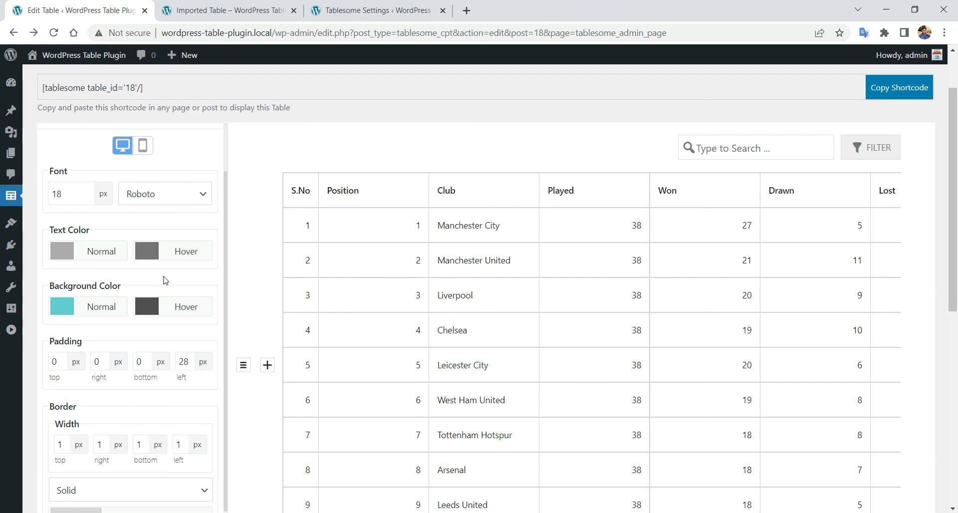
- Set the hover text colour to teal and the border colour to nearly black
click(147, 251)
click(229, 361)
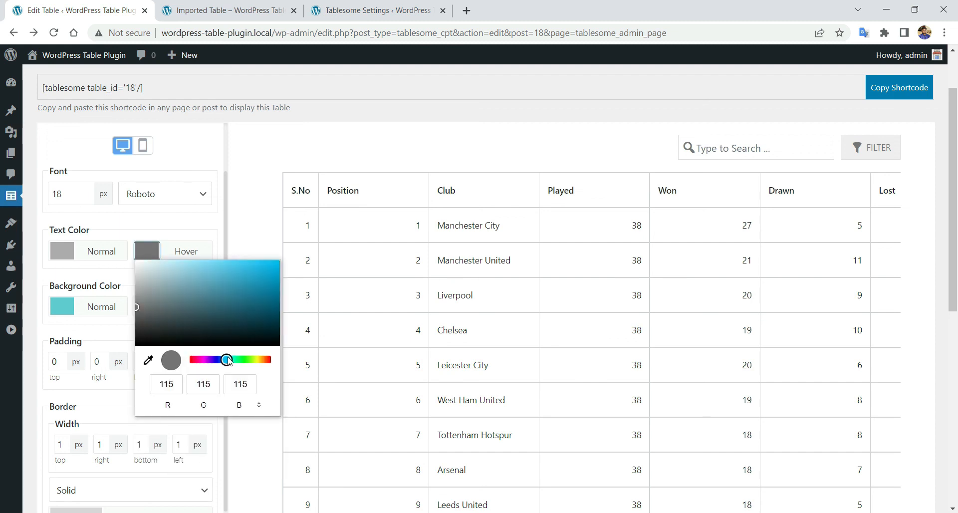
mouse_move(229, 361)
mouse_down()
mouse_move(221, 360)
mouse_move(229, 360)
mouse_up()
drag(238, 278, 180, 282)
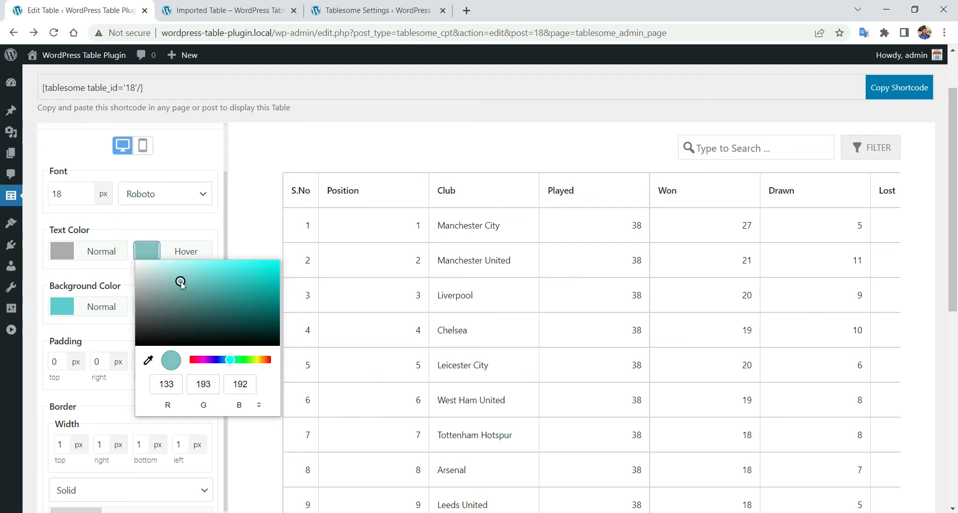
click(197, 224)
scroll(145, 347, down, 1)
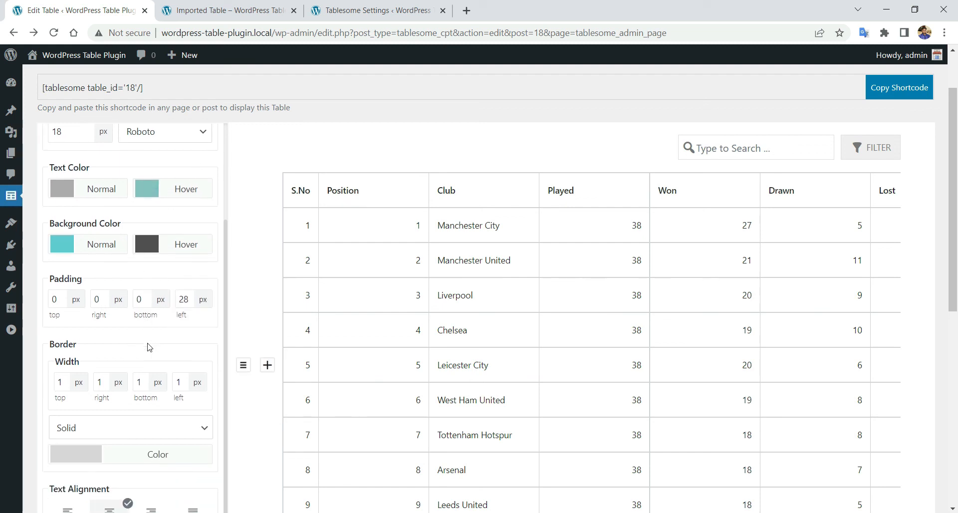
click(94, 459)
click(58, 360)
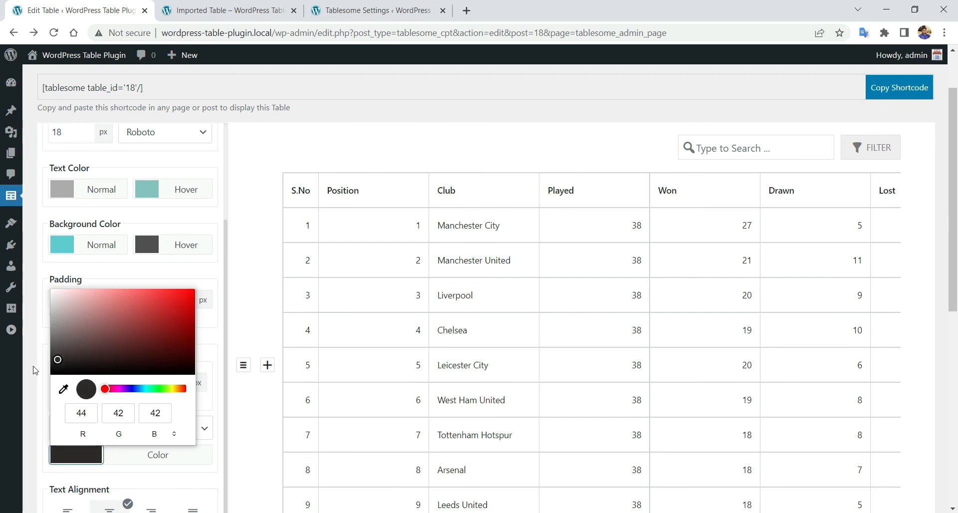
click(36, 370)
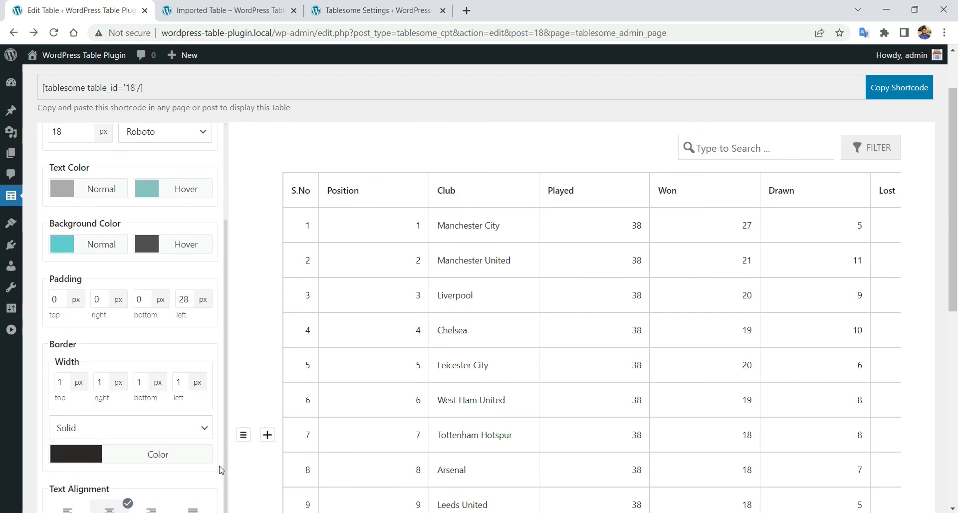
- Update the table to save the new styling
scroll(215, 464, down, 6)
scroll(141, 439, up, 3)
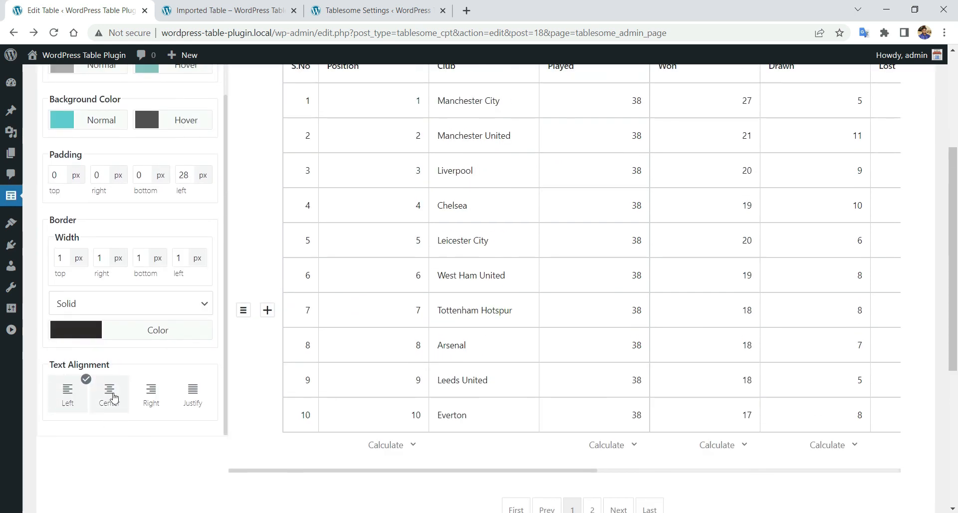
scroll(128, 398, up, 3)
scroll(131, 399, down, 6)
click(76, 352)
click(588, 103)
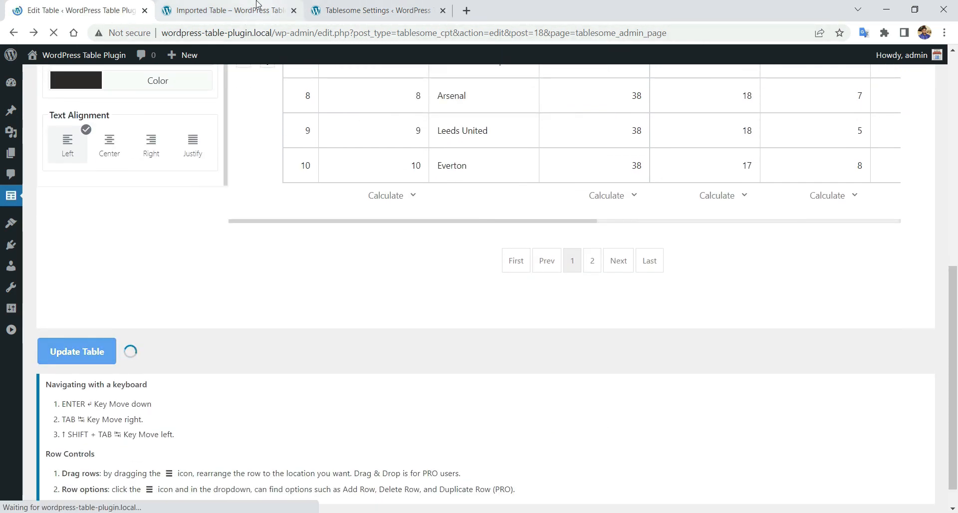
- Reload the live Imported Table page
click(240, 12)
right_click(451, 153)
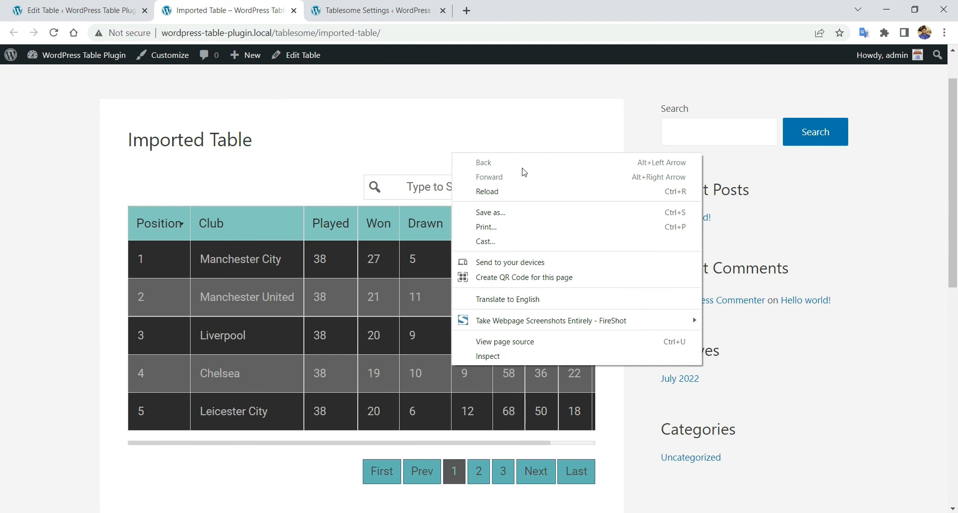
click(556, 200)
- Search the table for 'man', then clear the search to show all rows
click(452, 187)
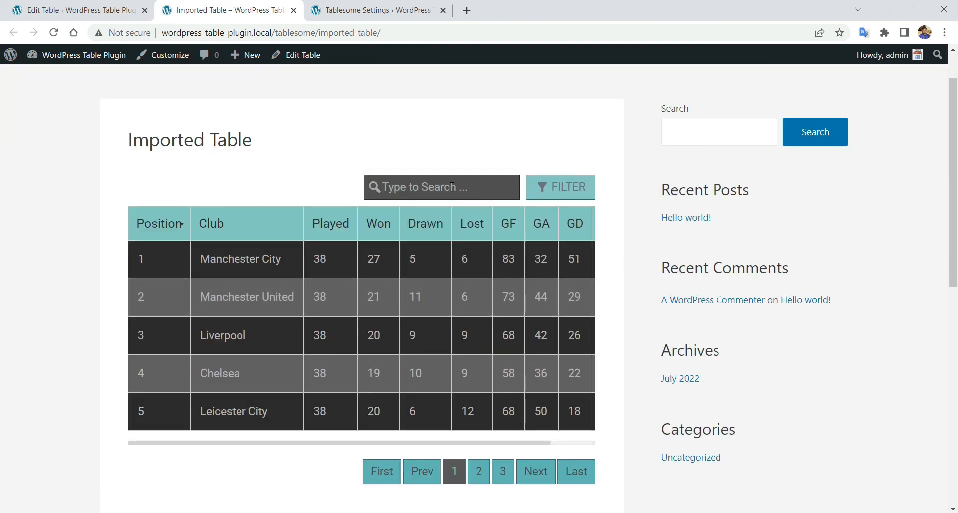
text(man)
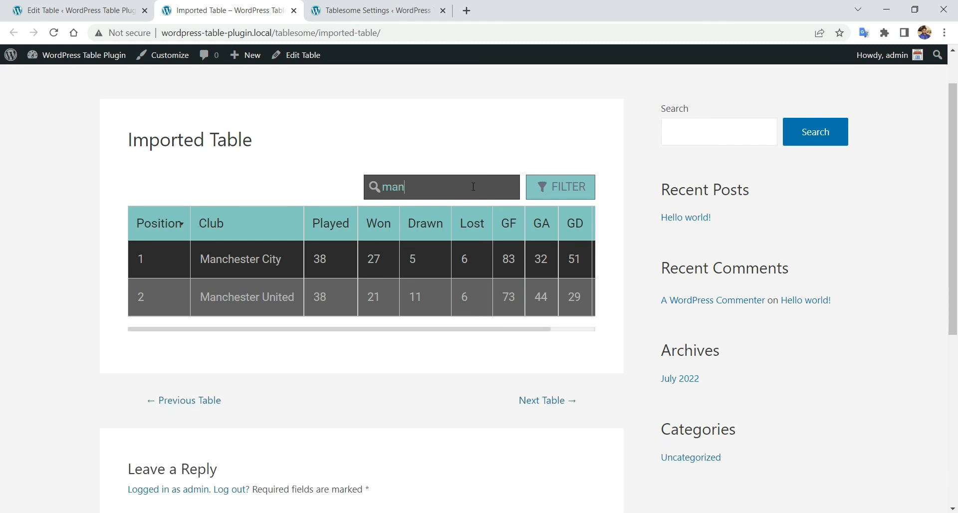
key(BackSpace)
key(BackSpace)
key(BackSpace)
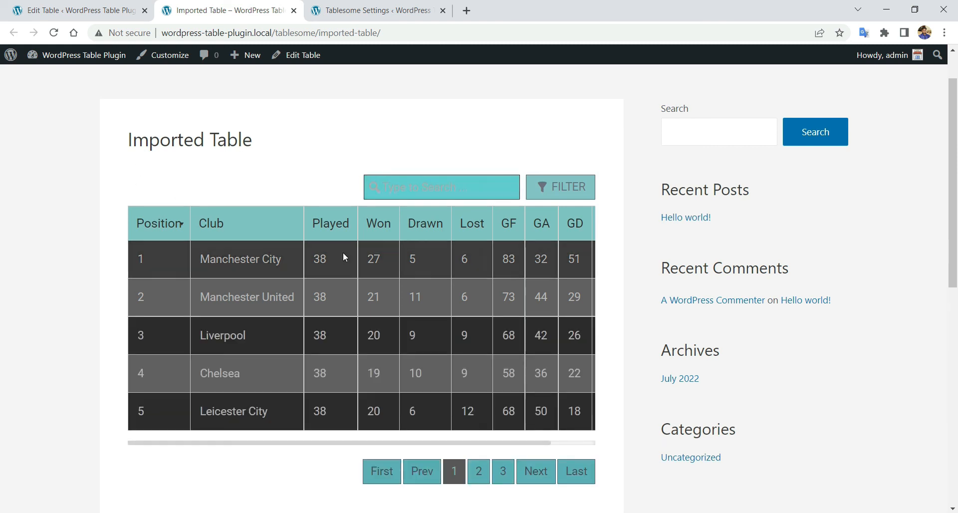
scroll(294, 300, down, 1)
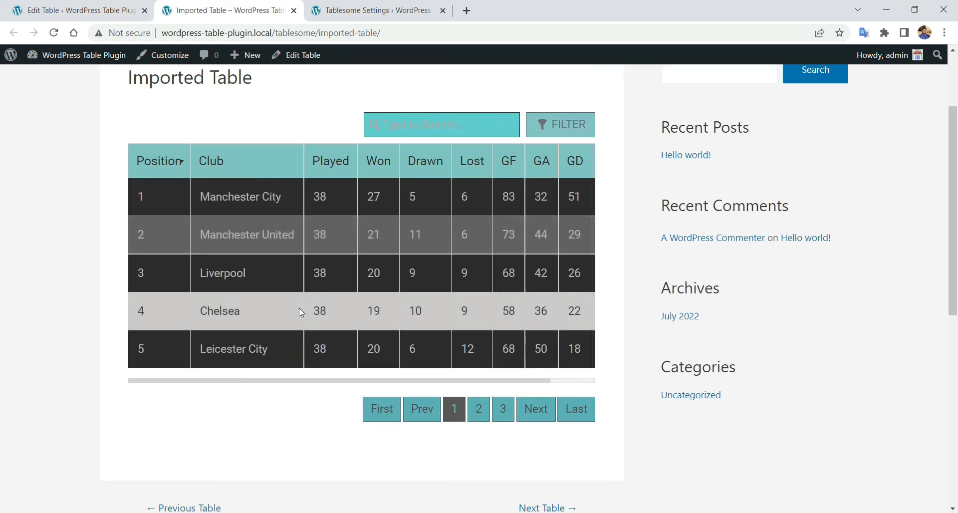
scroll(298, 310, up, 1)
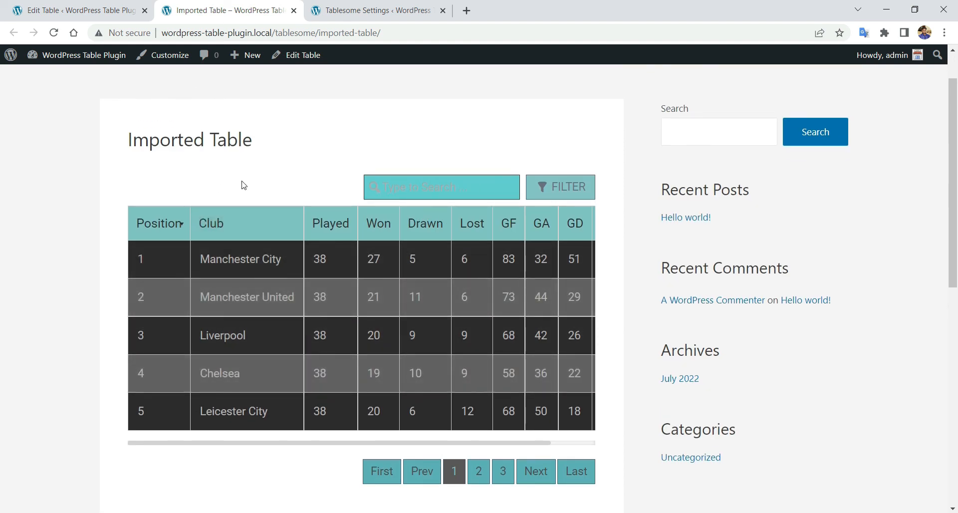
scroll(244, 185, up, 2)
click(82, 6)
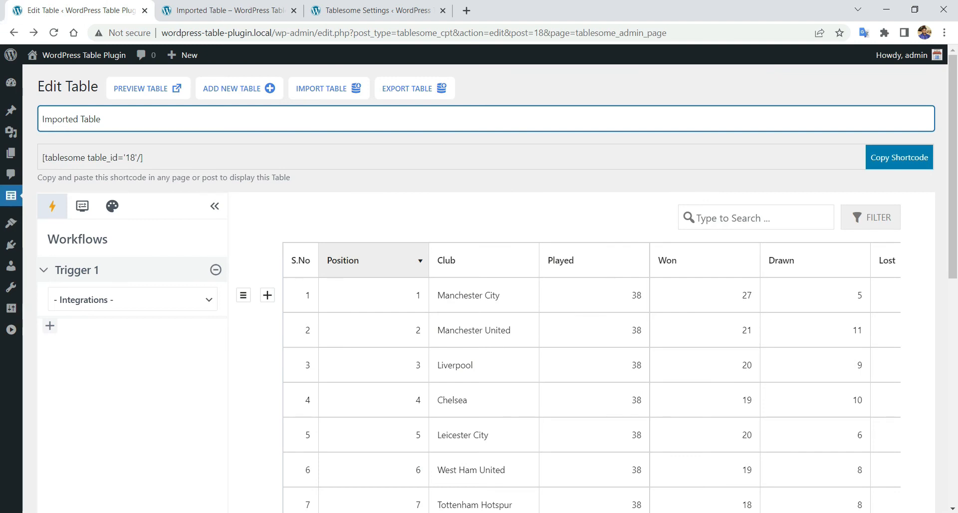
- Open Table Page for editing from the list of all pages
click(11, 330)
mouse_move(64, 158)
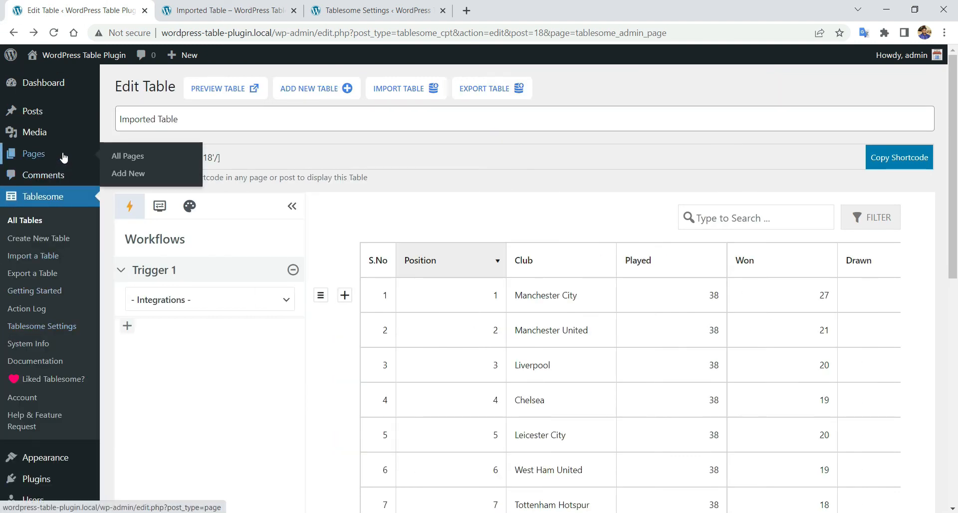
right_click(128, 157)
click(164, 162)
click(239, 11)
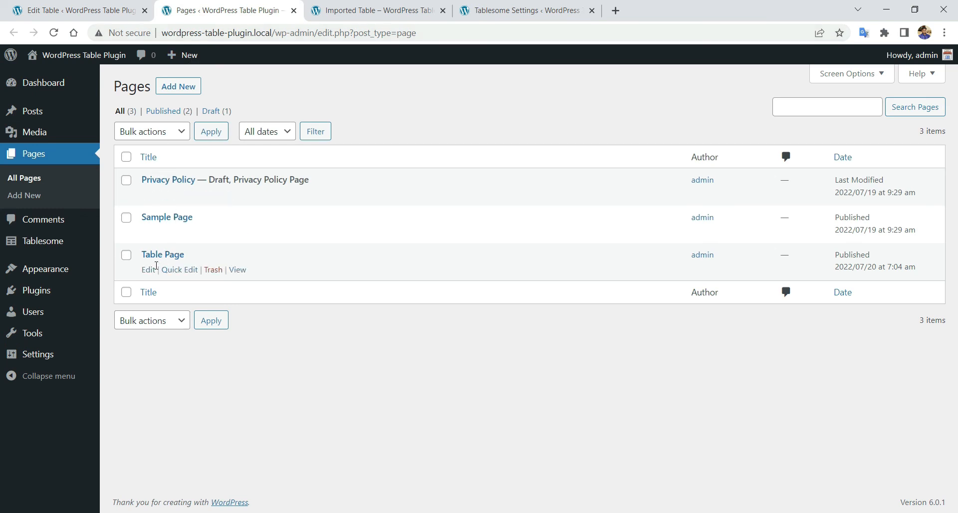
click(148, 270)
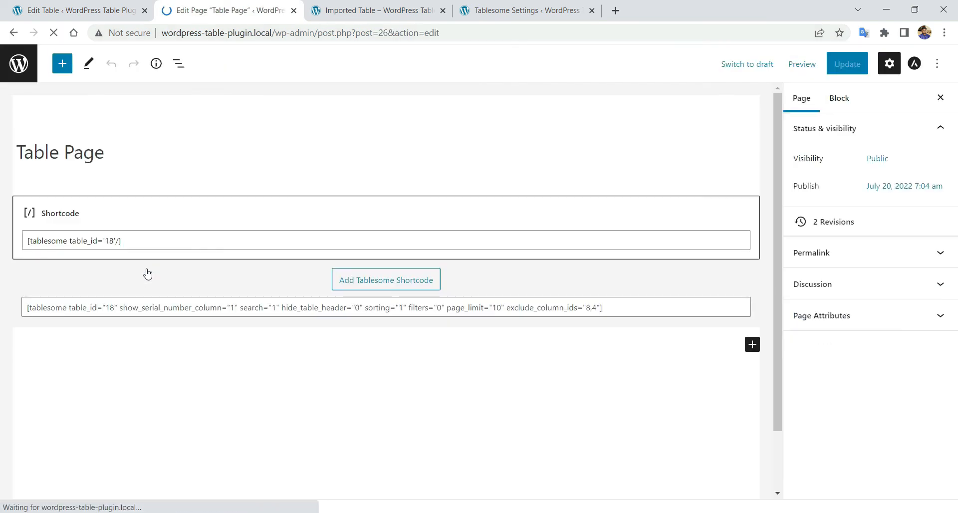
- Preview Table Page in a new tab and scroll through both tables
click(804, 65)
click(734, 179)
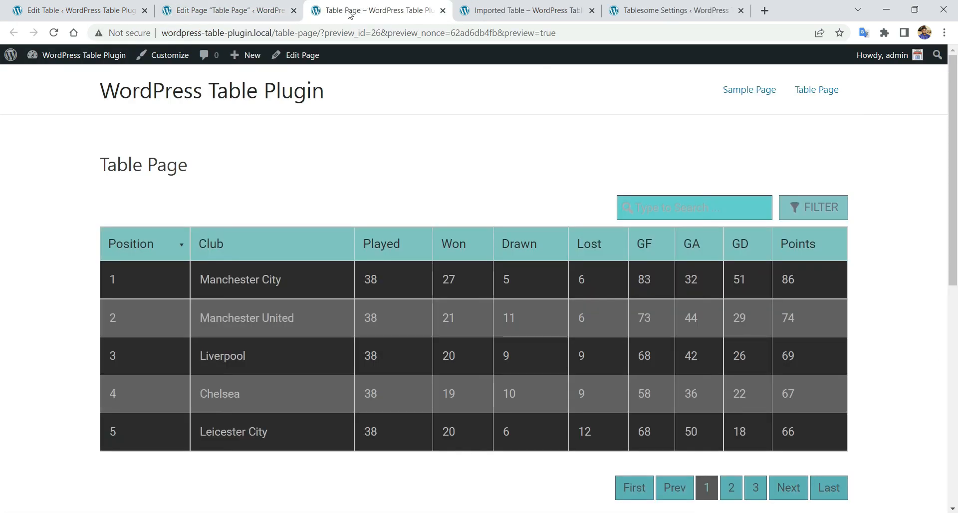
scroll(462, 195, down, 1)
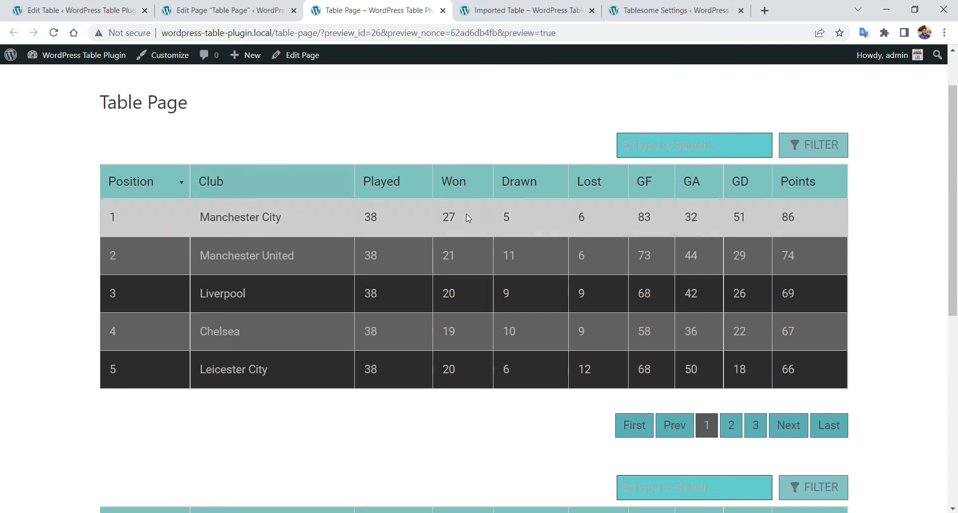
scroll(466, 214, down, 3)
scroll(466, 215, down, 3)
scroll(529, 279, up, 4)
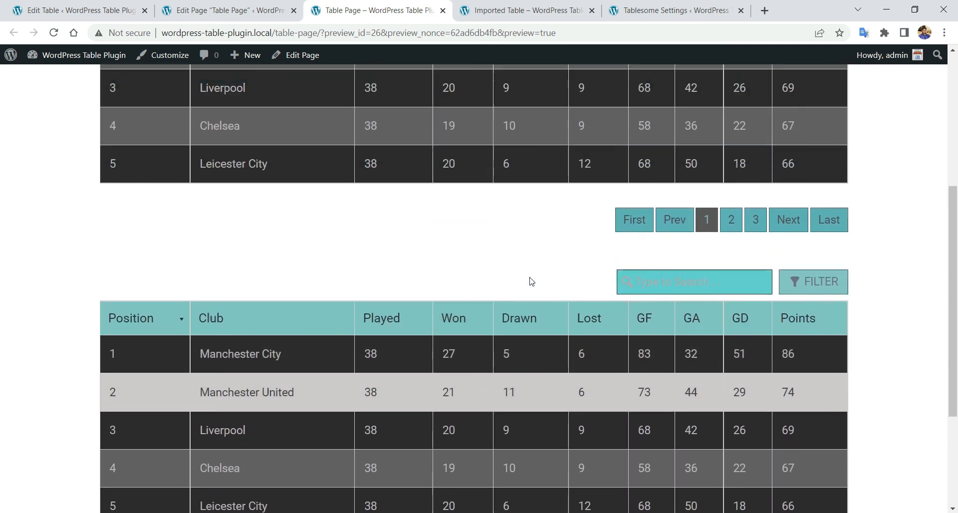
scroll(532, 277, up, 4)
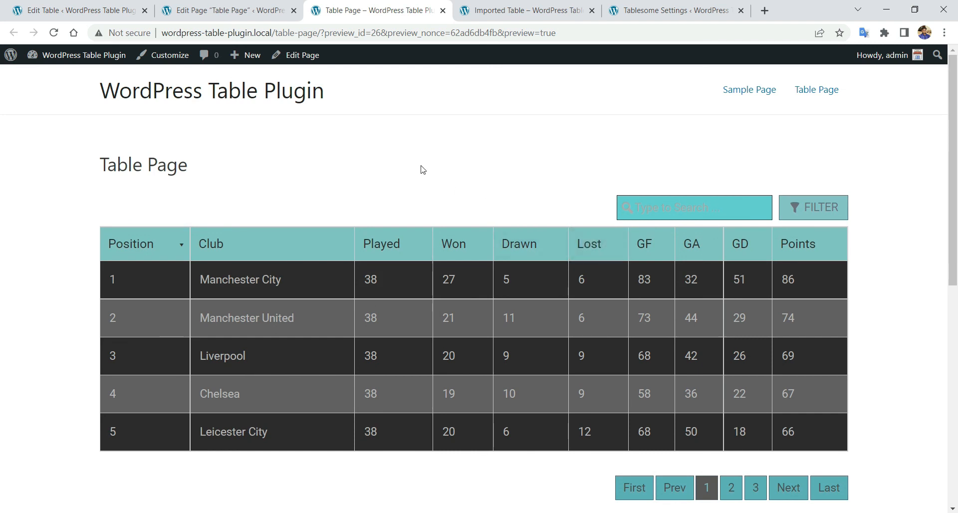
scroll(424, 171, down, 1)
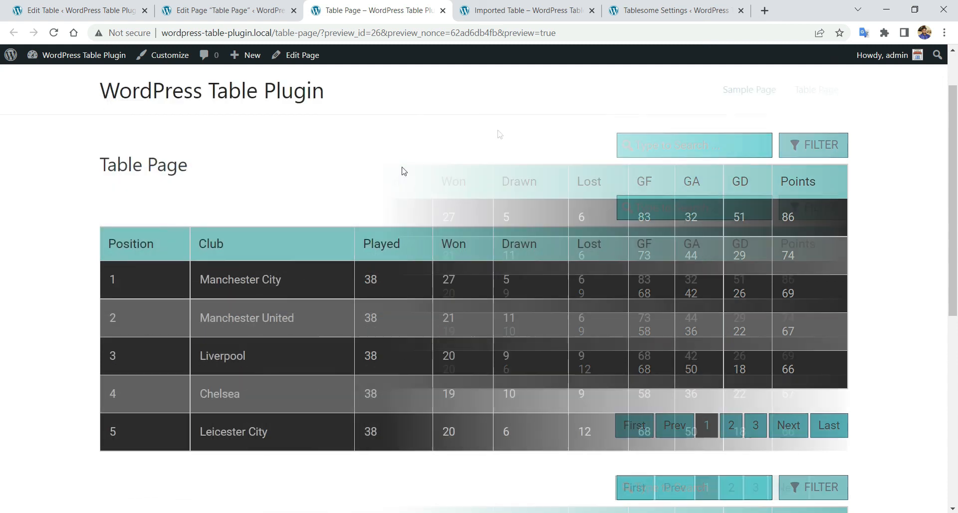
- Replace the second block's shortcode with a Sample Table shortcode and update the page
click(259, 5)
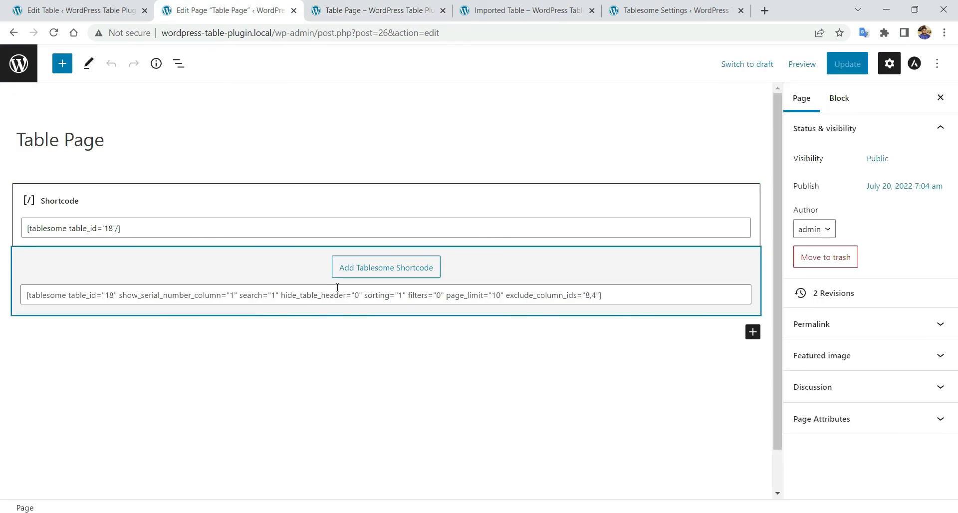
click(391, 295)
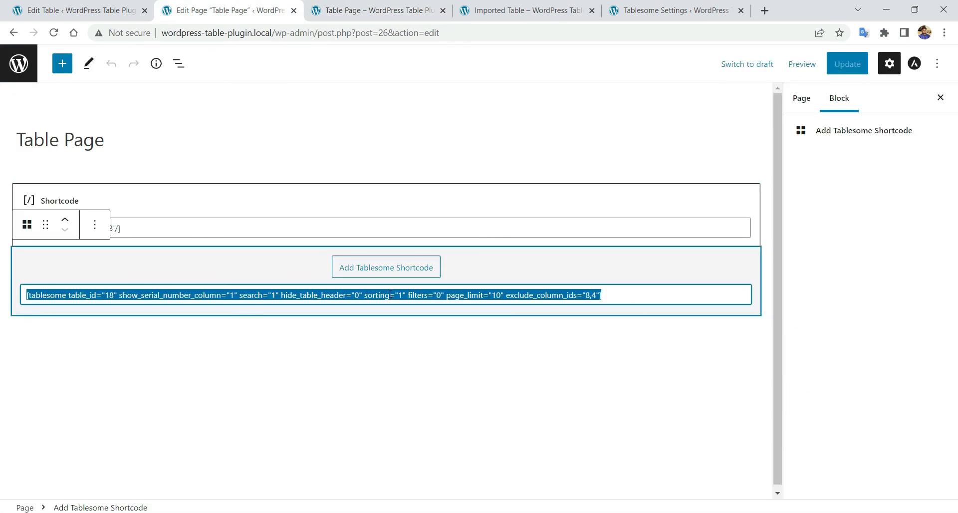
key(BackSpace)
click(394, 273)
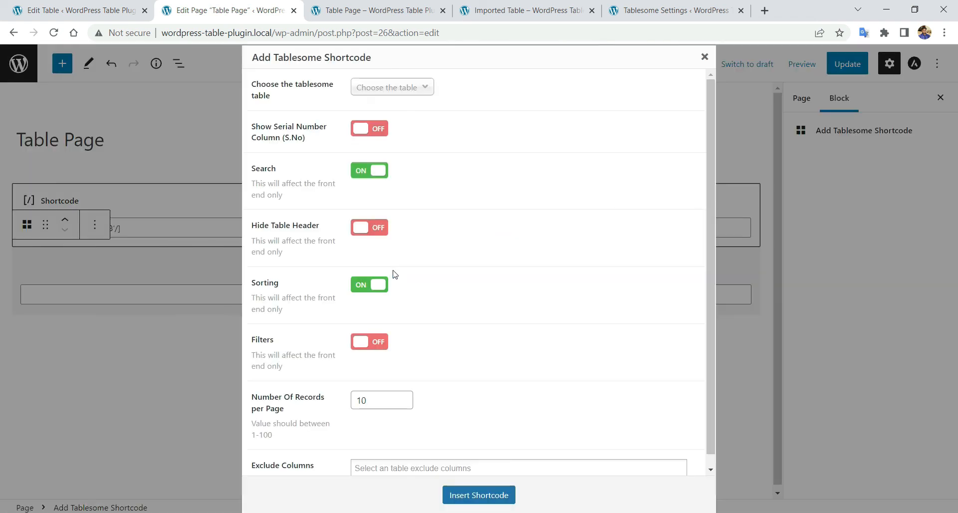
click(386, 89)
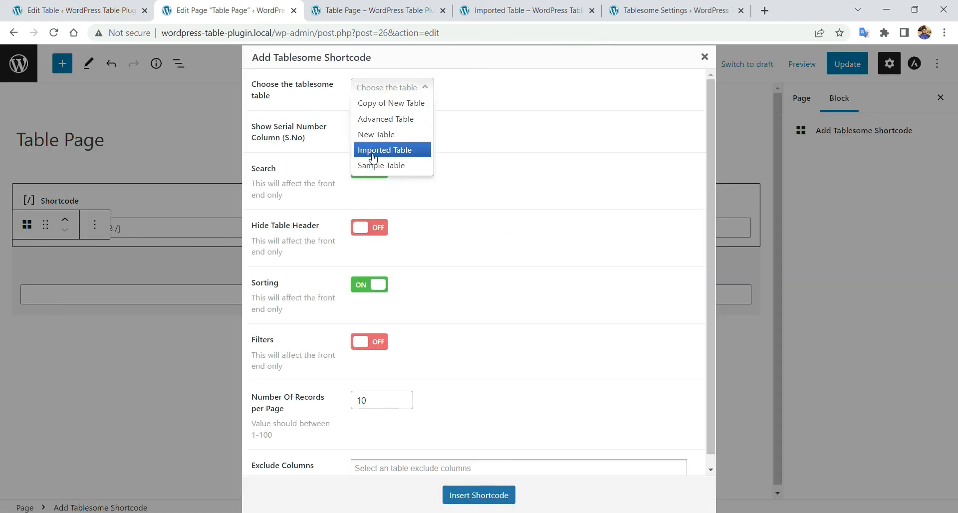
click(376, 169)
scroll(433, 220, down, 1)
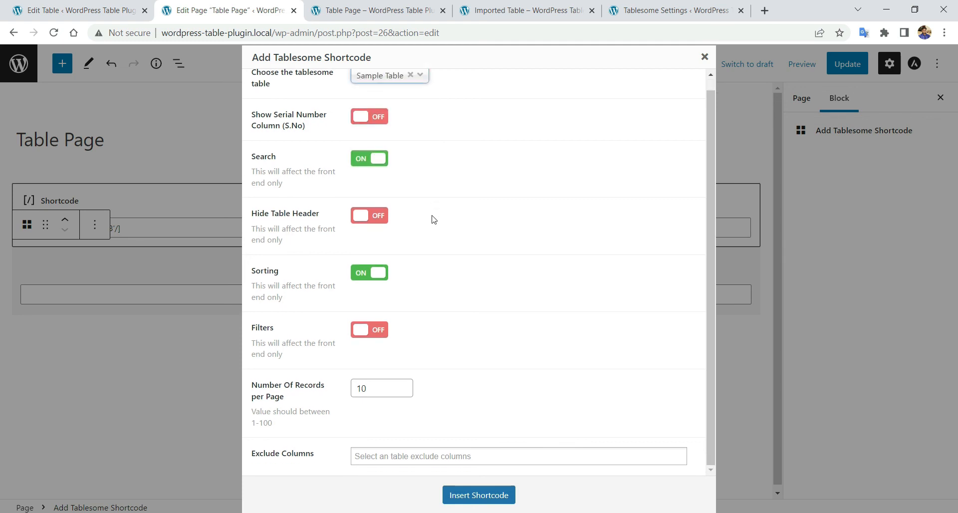
click(500, 502)
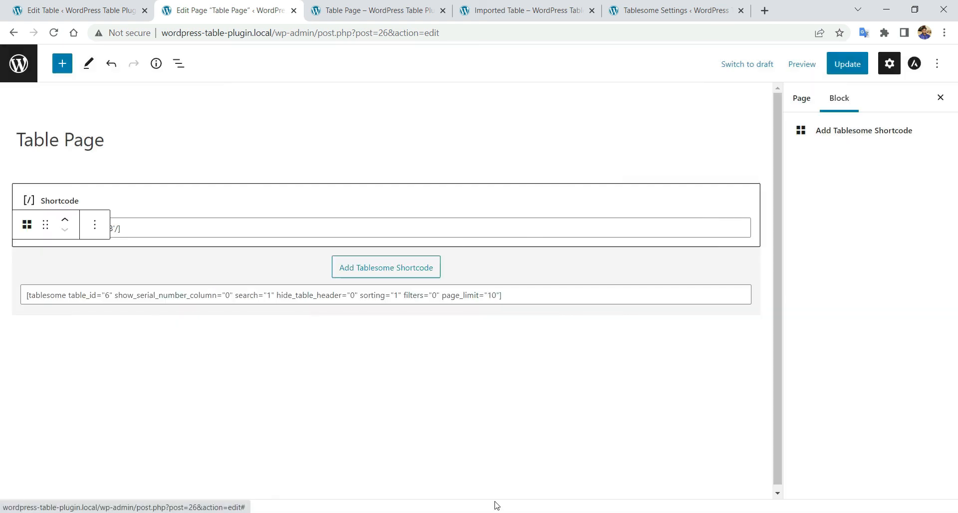
click(844, 65)
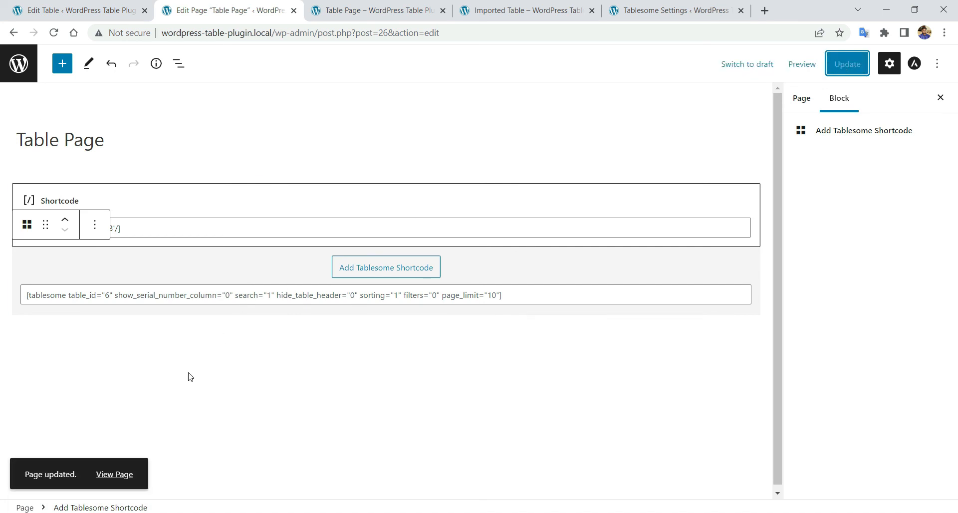
click(392, 5)
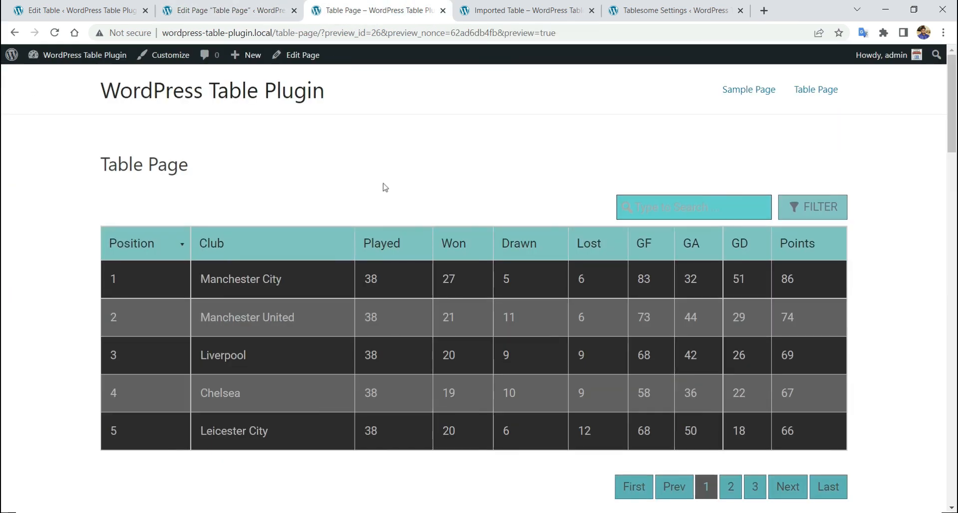
- Reload the preview and scroll to check the Sample Table below the league table
right_click(439, 195)
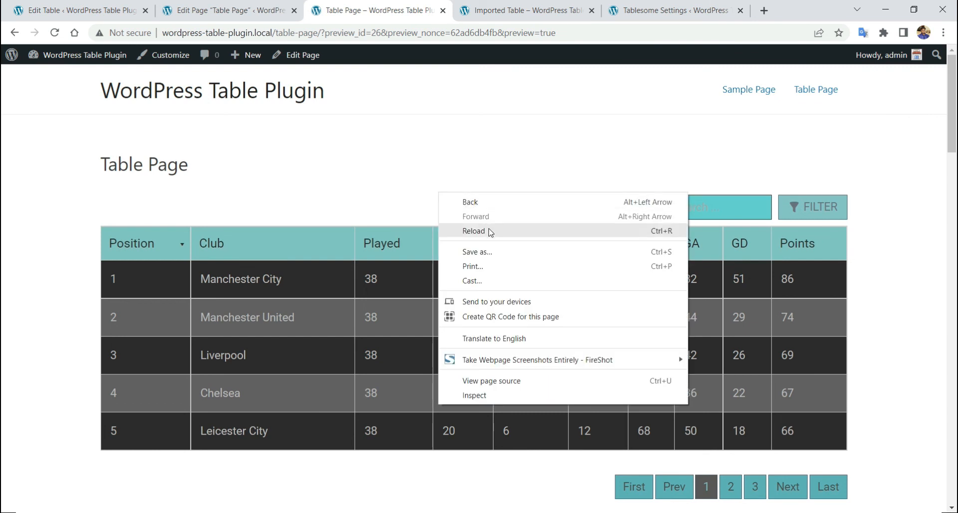
click(489, 231)
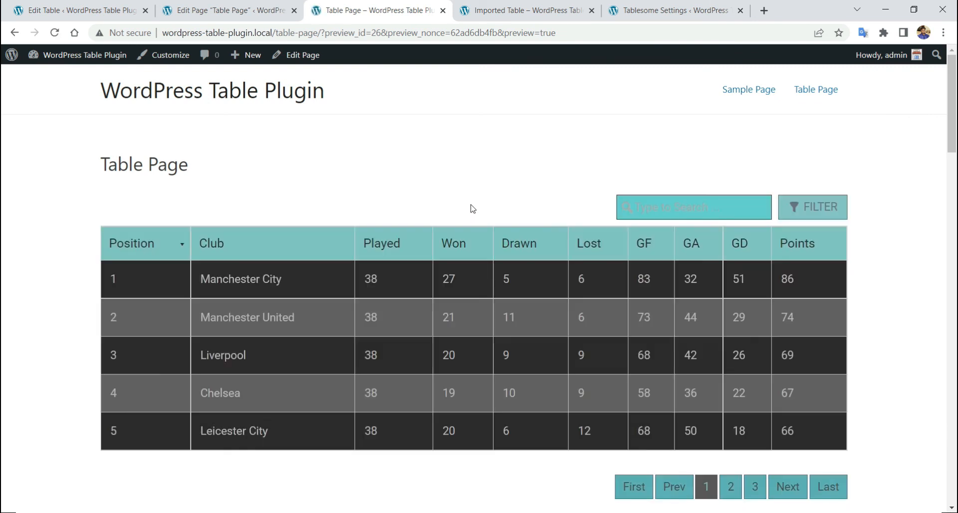
scroll(459, 209, down, 10)
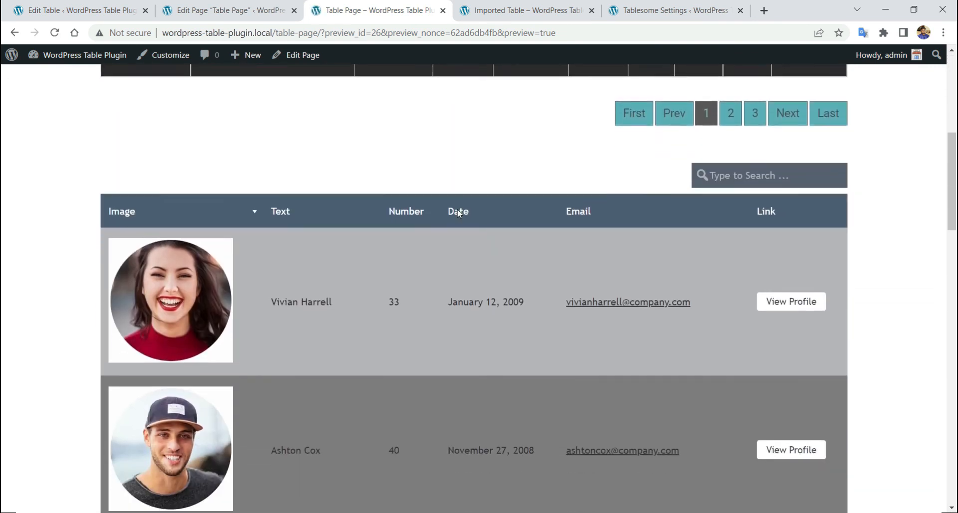
scroll(351, 244, down, 5)
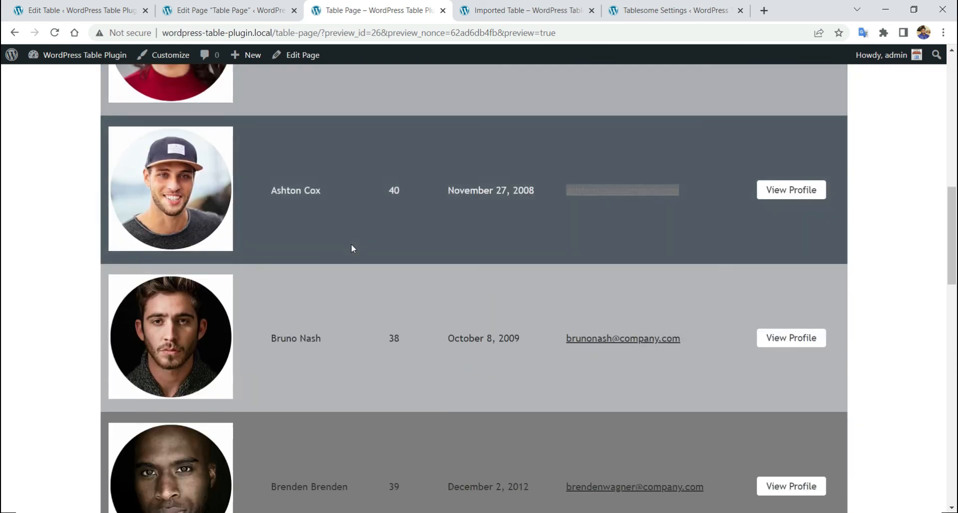
scroll(363, 255, down, 10)
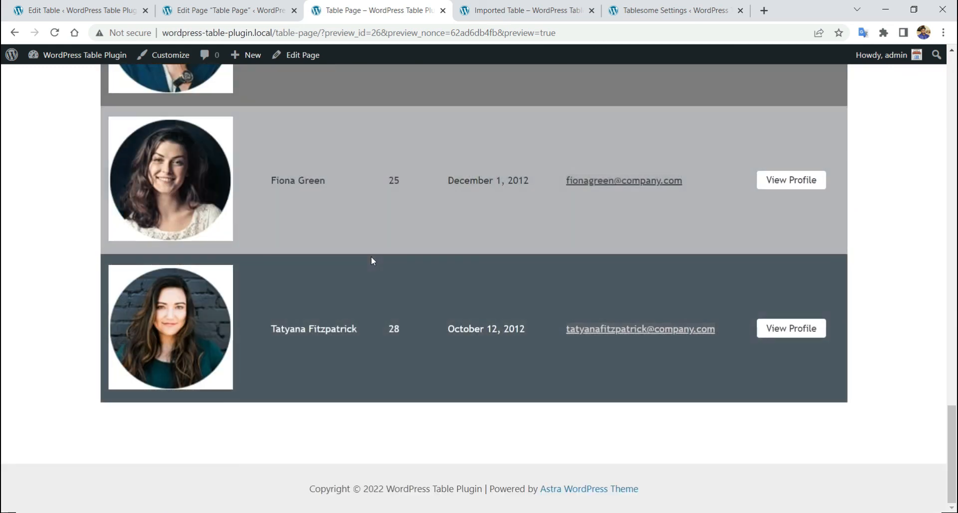
scroll(371, 256, up, 6)
scroll(372, 260, up, 15)
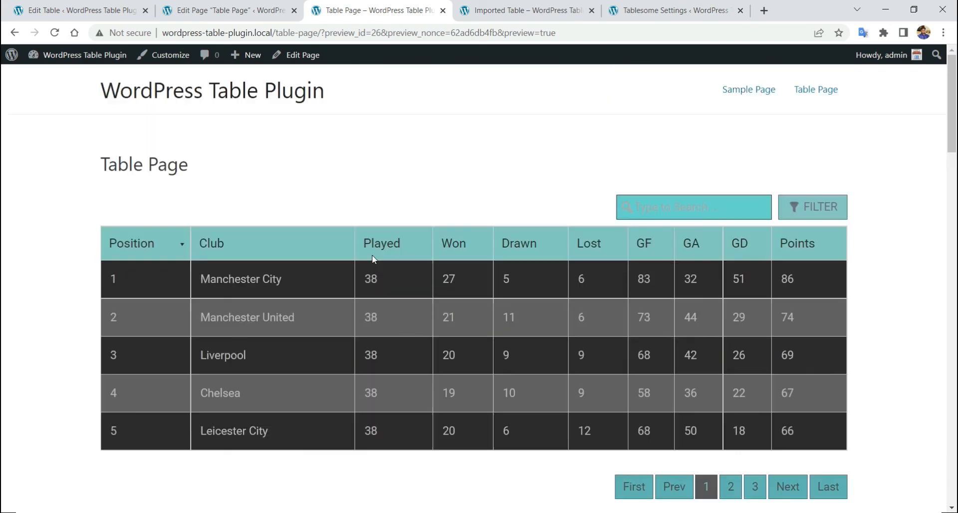
scroll(304, 154, down, 7)
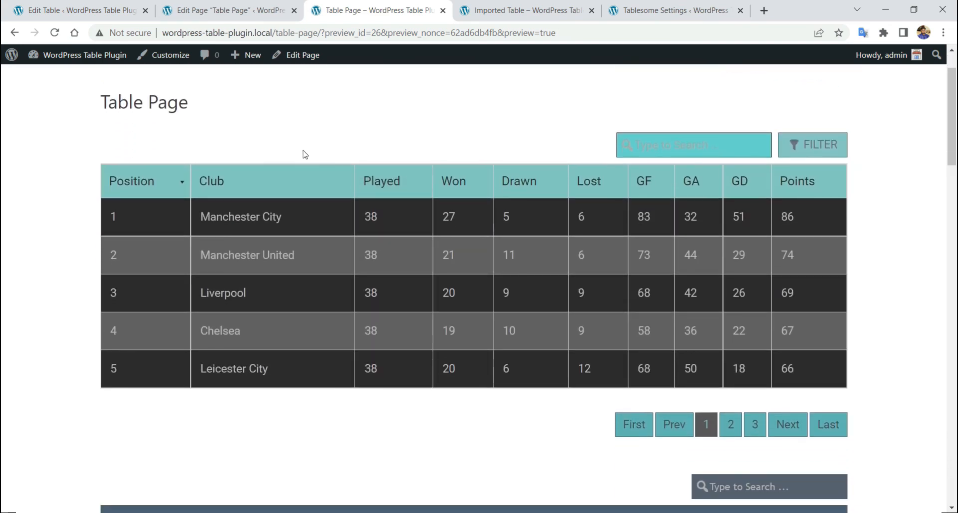
scroll(304, 159, up, 7)
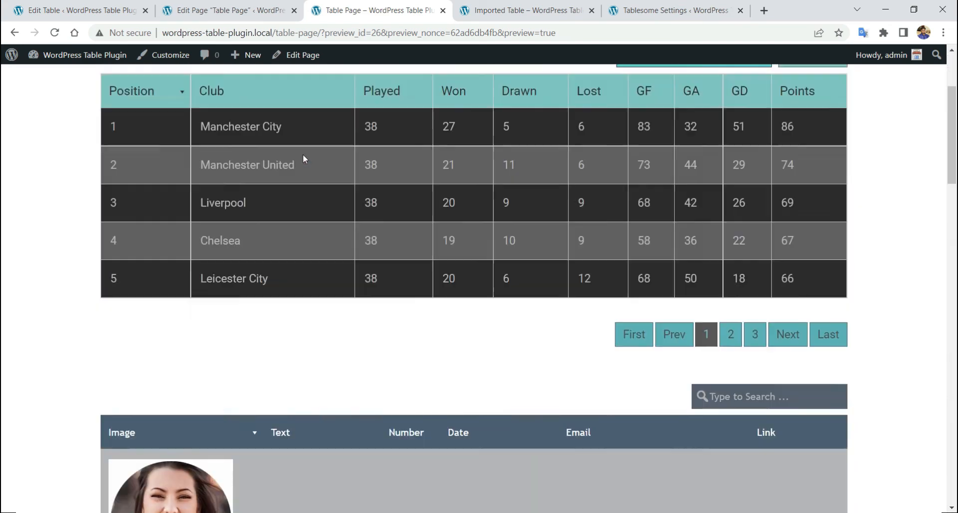
right_click(305, 158)
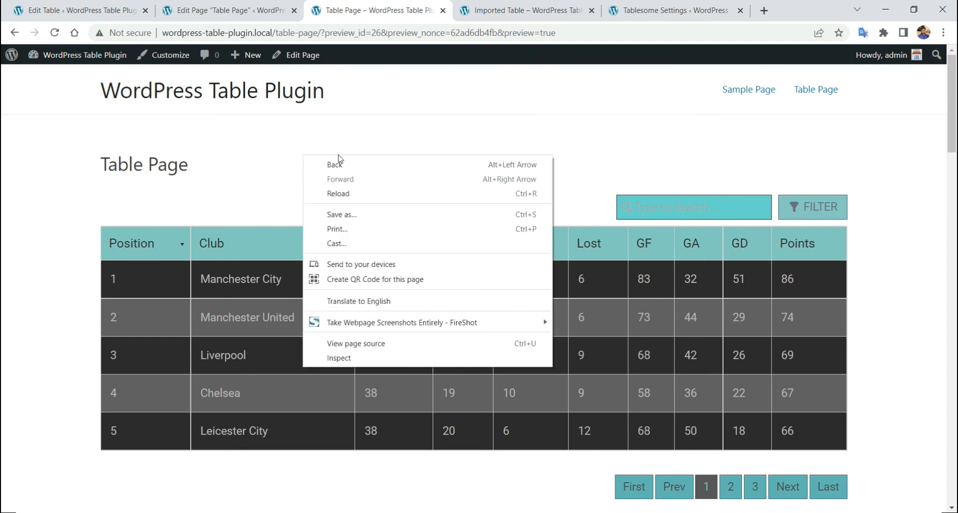
- Scroll through the league table and profile cards in iPhone SE device view
click(405, 358)
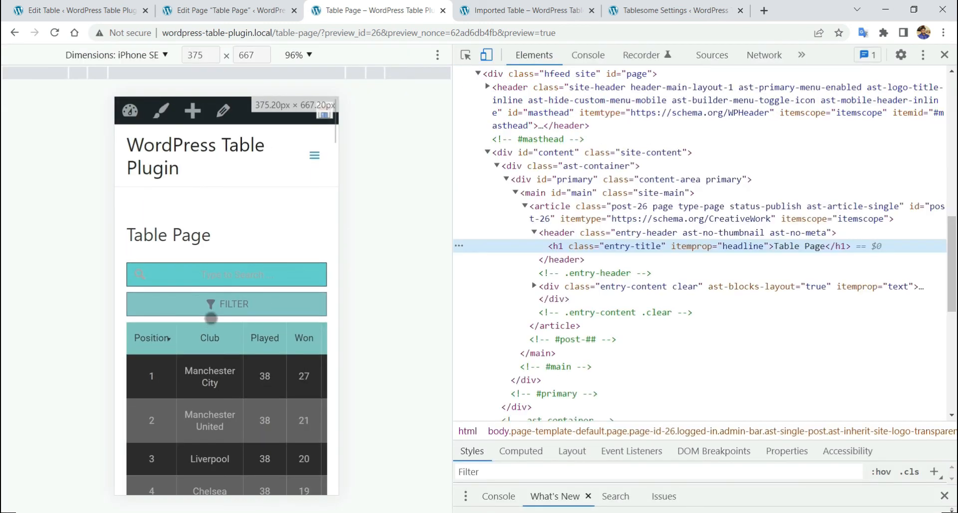
scroll(278, 271, down, 2)
scroll(276, 274, down, 10)
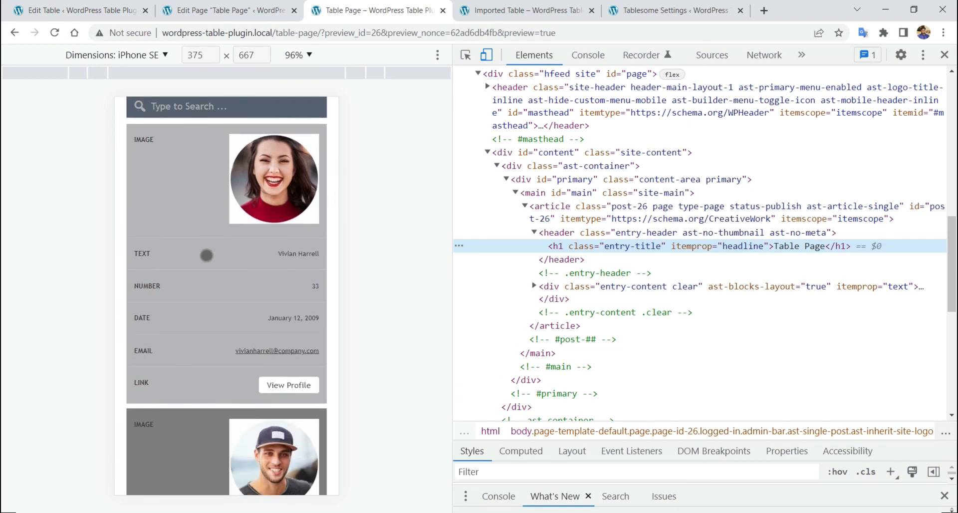
scroll(206, 255, down, 9)
scroll(211, 250, up, 20)
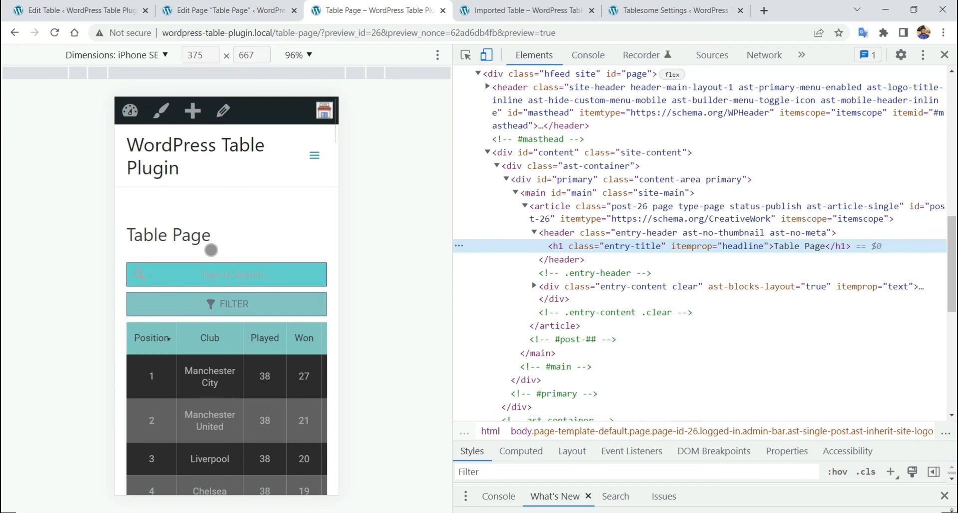